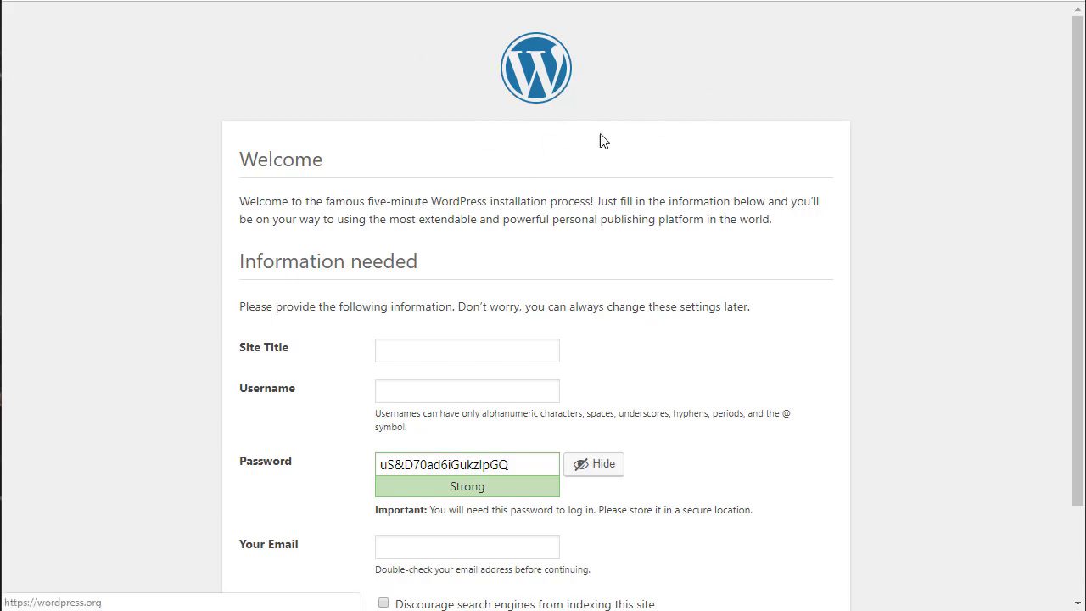
Install WordPress with the author's name as site title, username admin, the saved admin e-mail, and search indexing discouraged
{"action": "scroll", "coordinate": [655, 168], "scroll_direction": "down", "scroll_amount": 2}
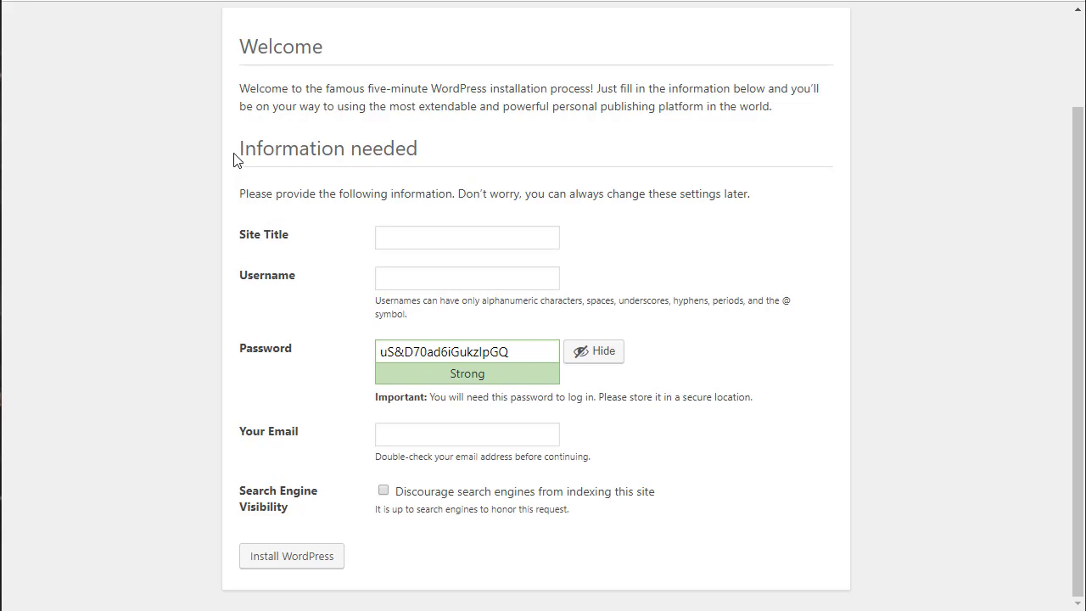
{"action": "left_click", "coordinate": [394, 241]}
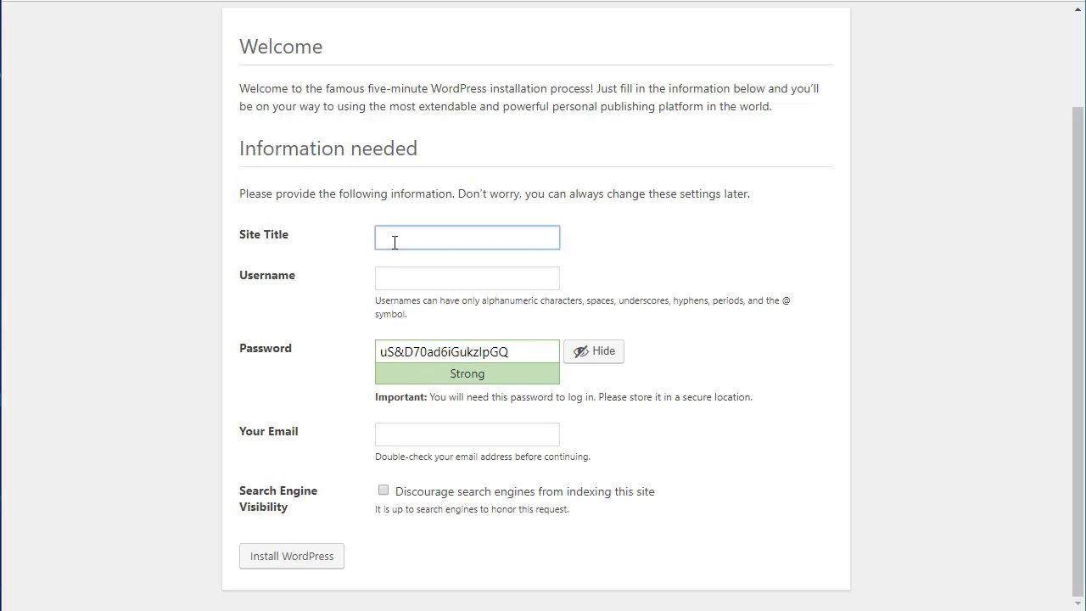
{"action": "type", "text": "Di"}
{"action": "type", "text": "ight"}
{"action": "type", "text": " V Sw"}
{"action": "type", "text": "ain"}
{"action": "left_click", "coordinate": [402, 288]}
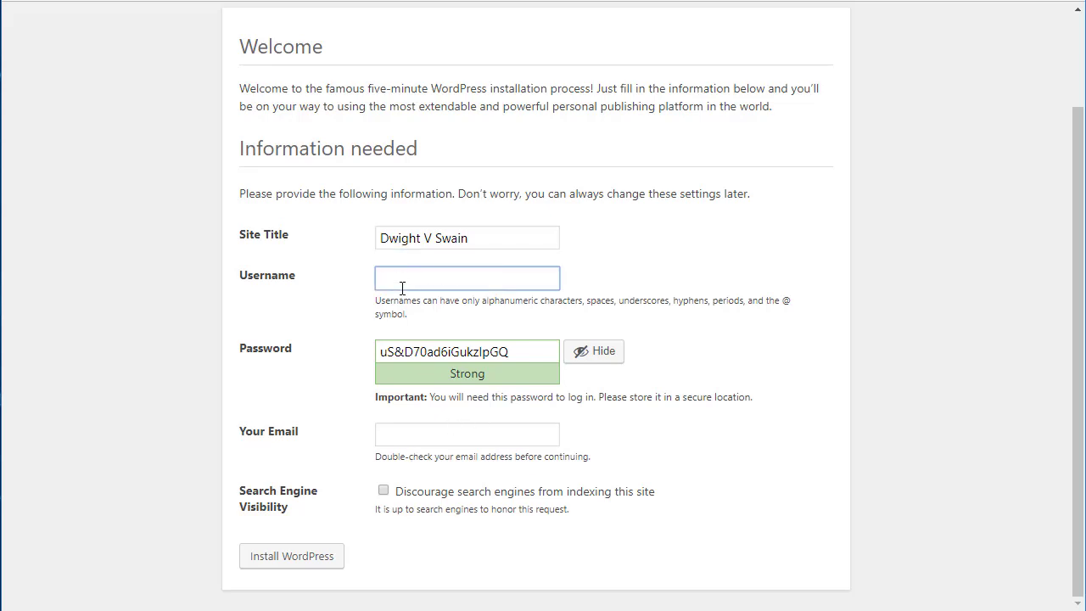
{"action": "type", "text": "admin"}
{"action": "left_click", "coordinate": [412, 433]}
{"action": "type", "text": "bryce"}
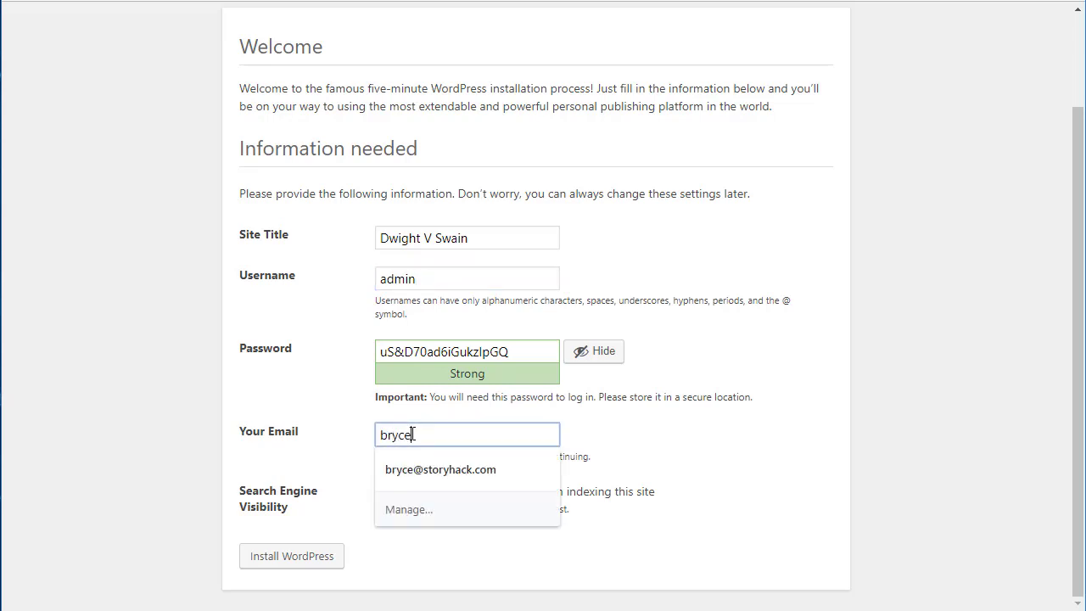
{"action": "key", "text": "Down"}
{"action": "key", "text": "Return"}
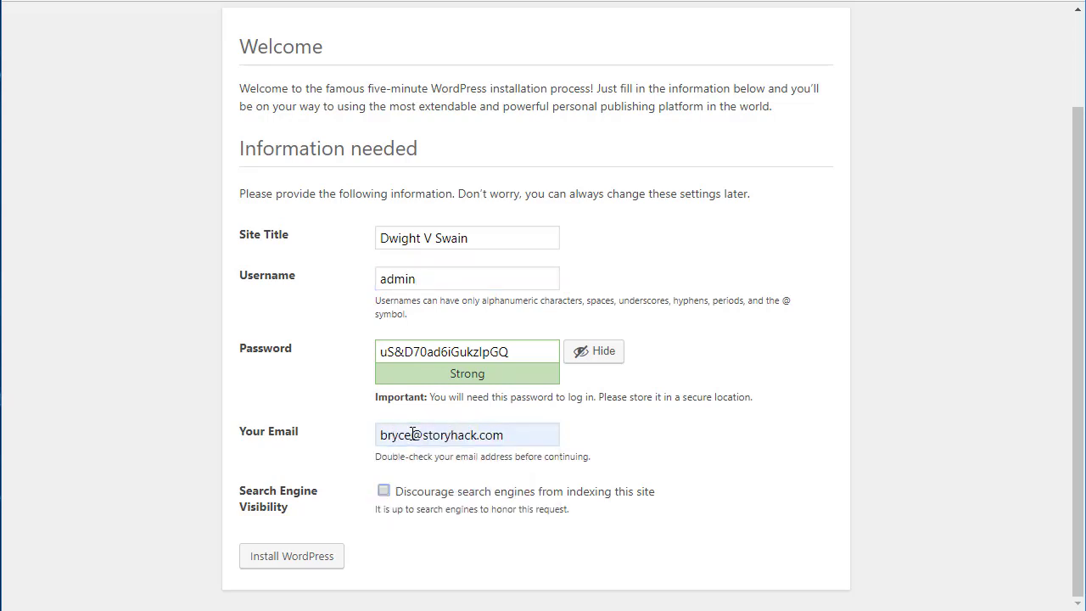
{"action": "left_click", "coordinate": [384, 491]}
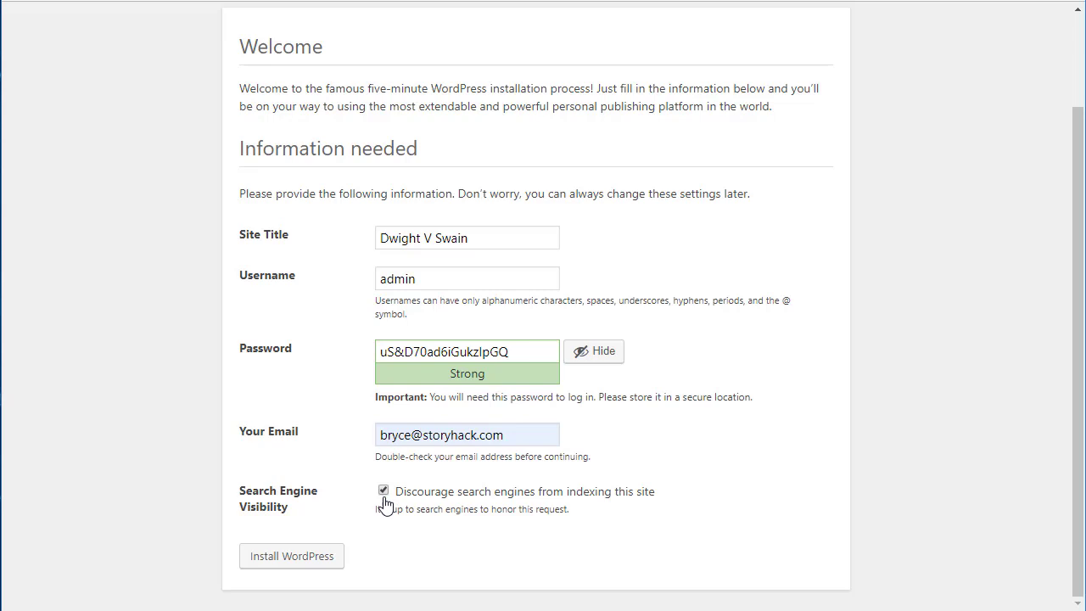
{"action": "left_click", "coordinate": [306, 558]}
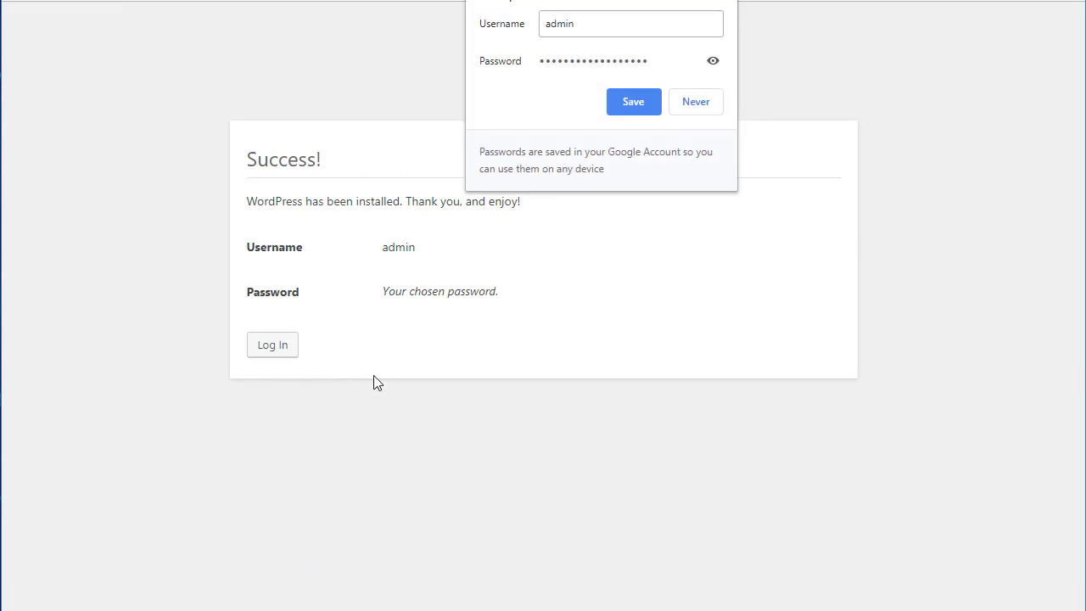
Decline Chrome's password save and sign in as admin with the pasted account password
{"action": "left_click", "coordinate": [694, 100]}
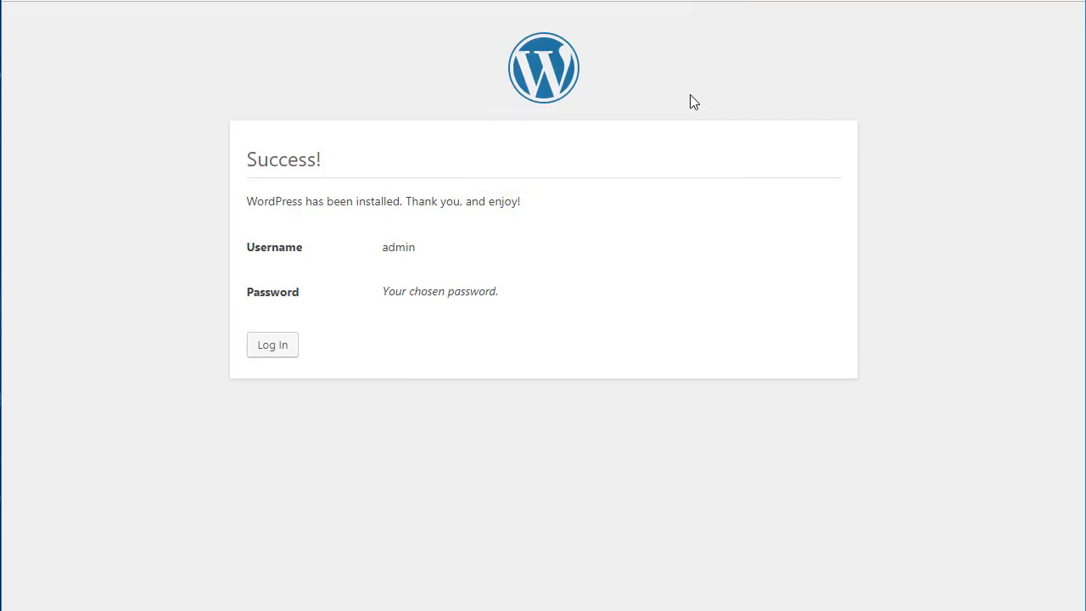
{"action": "left_click", "coordinate": [281, 350]}
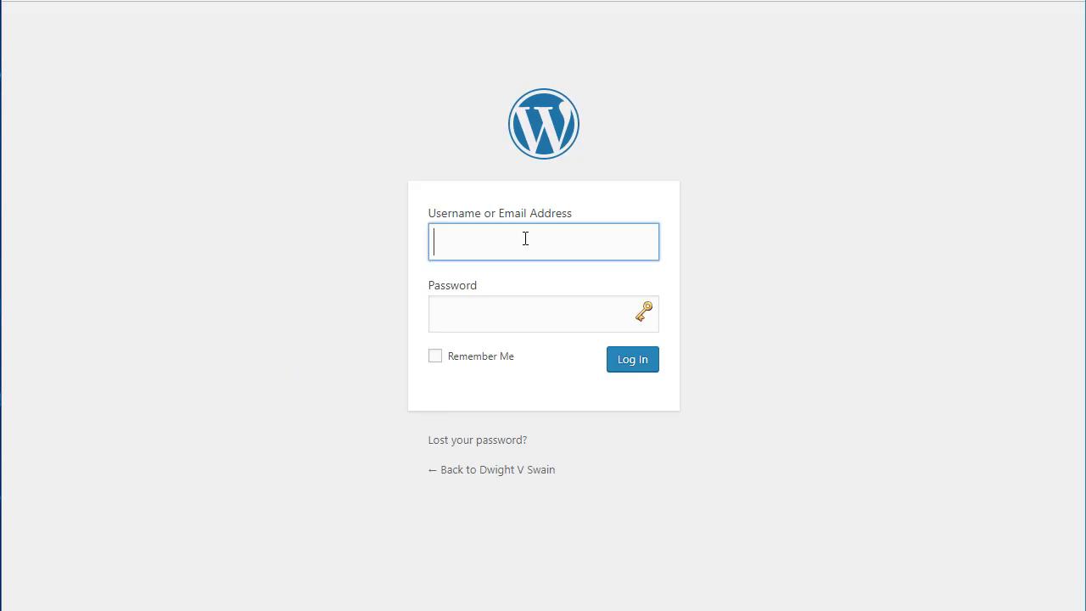
{"action": "type", "text": "admin"}
{"action": "key", "text": "Tab"}
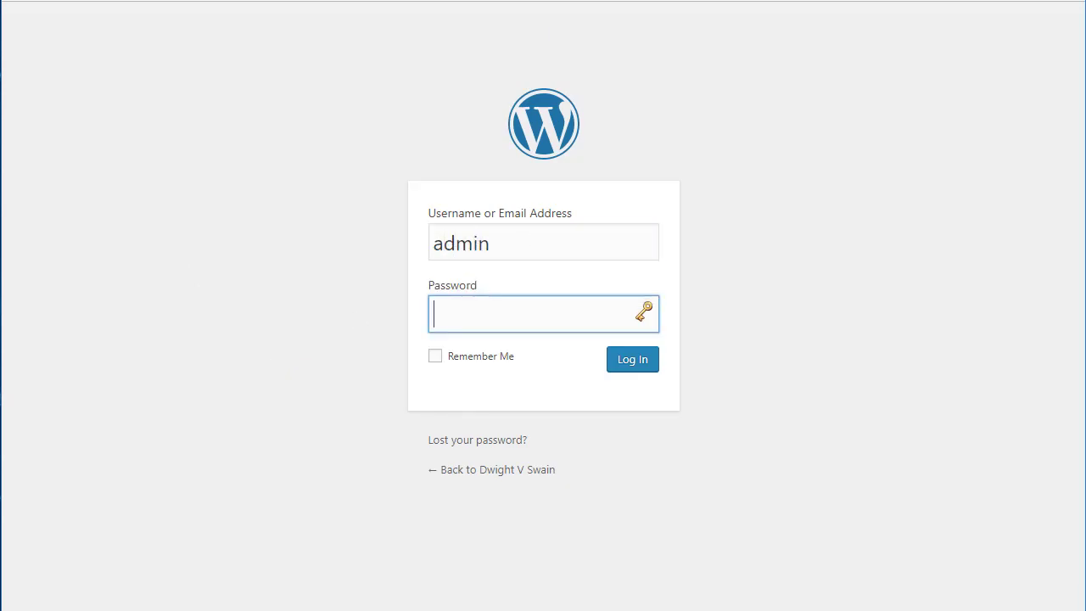
{"action": "key", "text": "alt+Tab"}
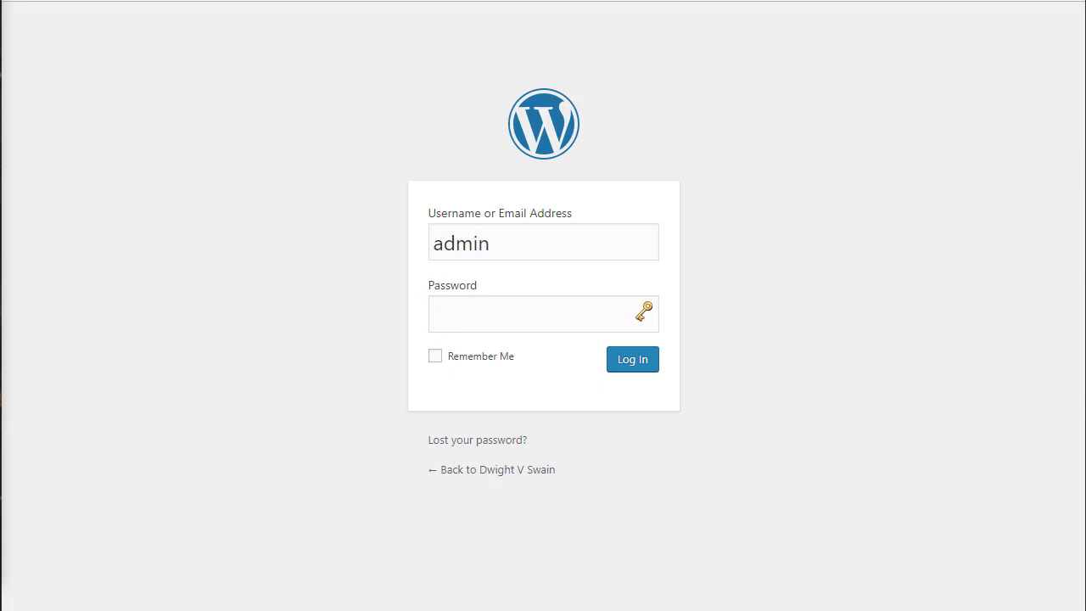
{"action": "left_click", "coordinate": [494, 321]}
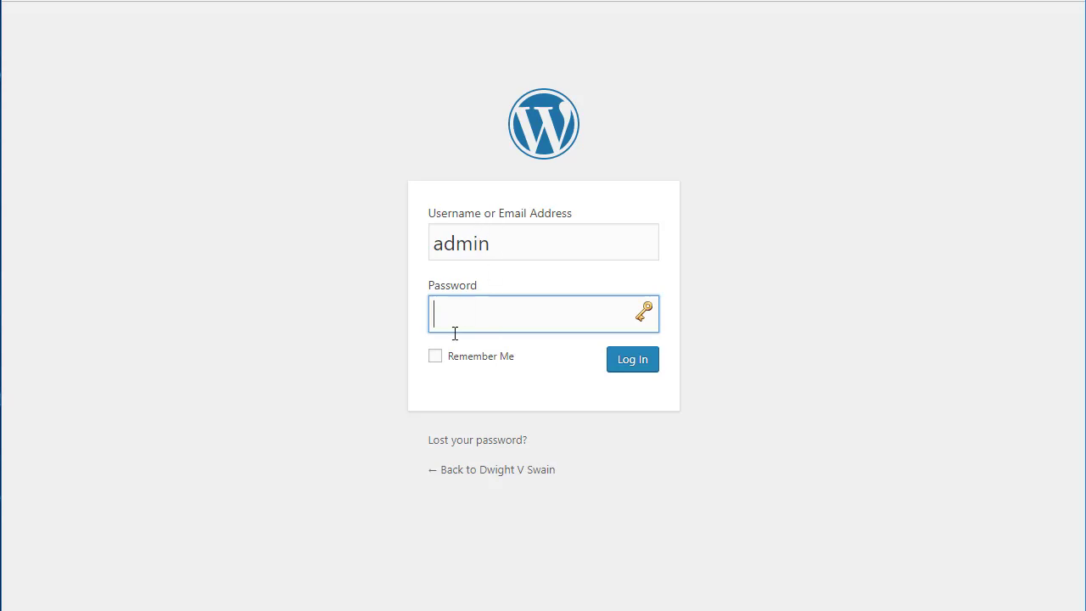
{"action": "key", "text": "ctrl+v"}
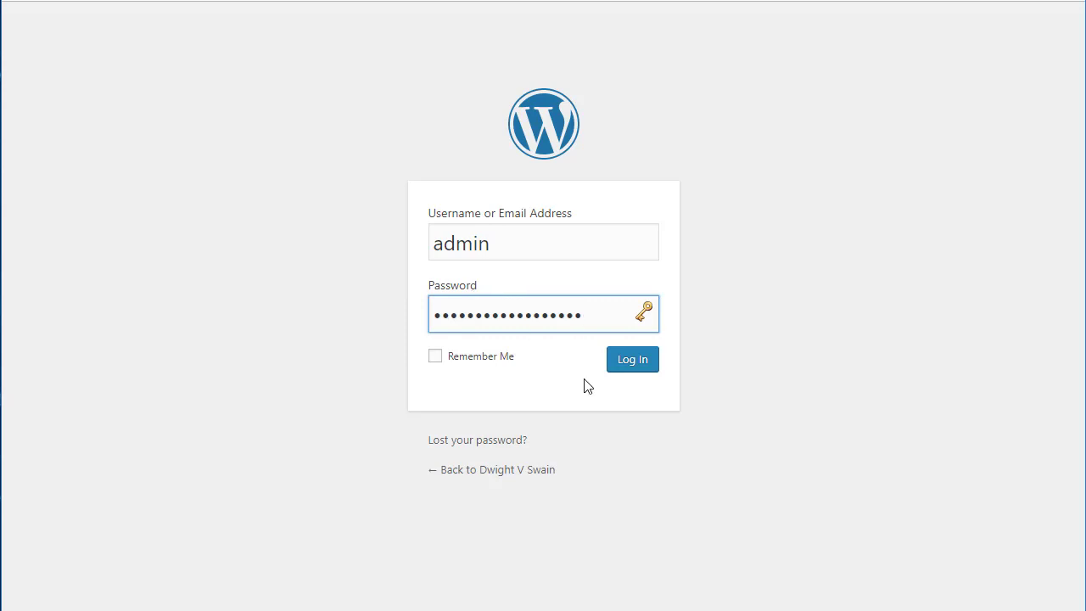
{"action": "left_click", "coordinate": [628, 371]}
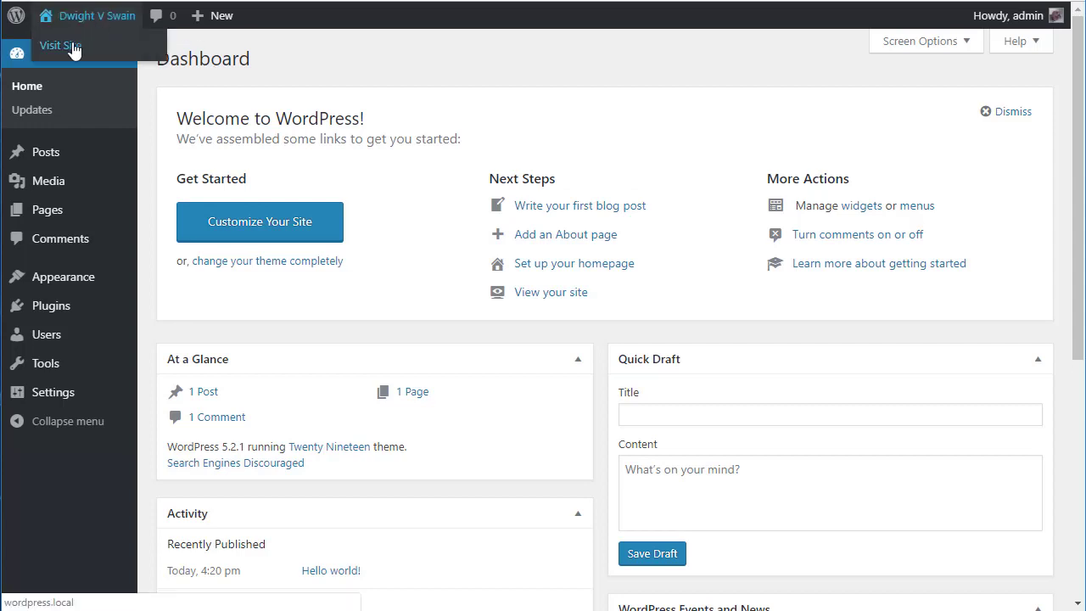
{"action": "left_click", "coordinate": [73, 43]}
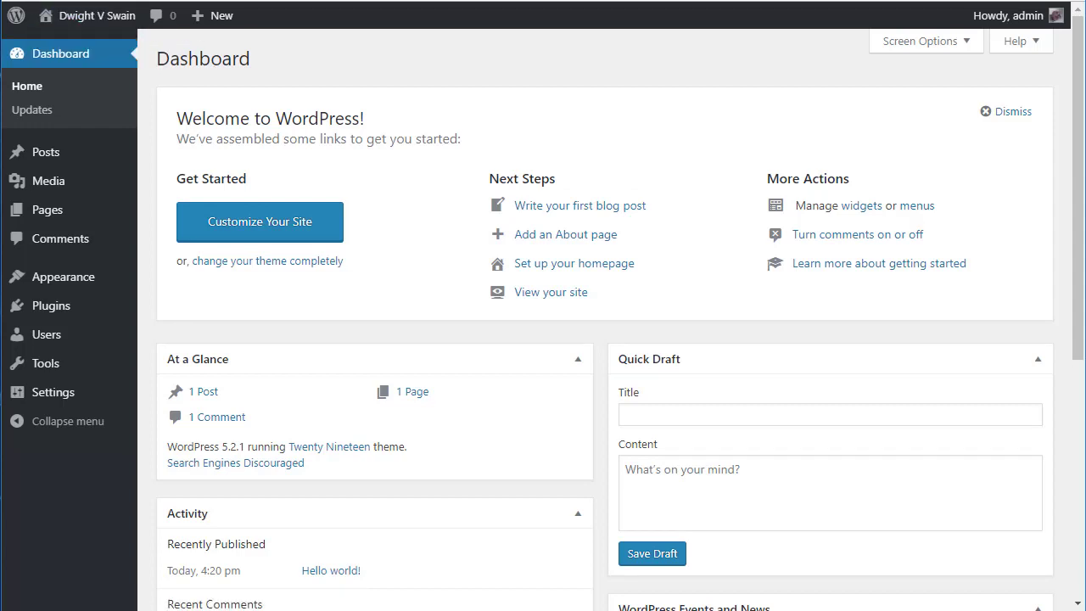
{"action": "scroll", "coordinate": [312, 195], "scroll_direction": "down", "scroll_amount": 4}
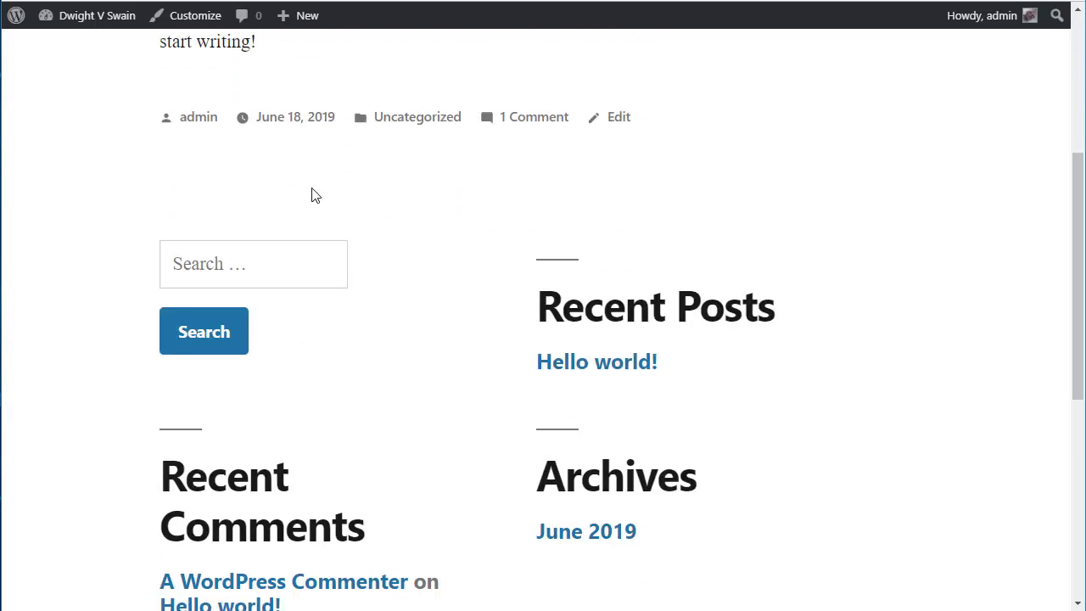
{"action": "scroll", "coordinate": [312, 195], "scroll_direction": "down", "scroll_amount": 4}
{"action": "scroll", "coordinate": [310, 189], "scroll_direction": "up", "scroll_amount": 8}
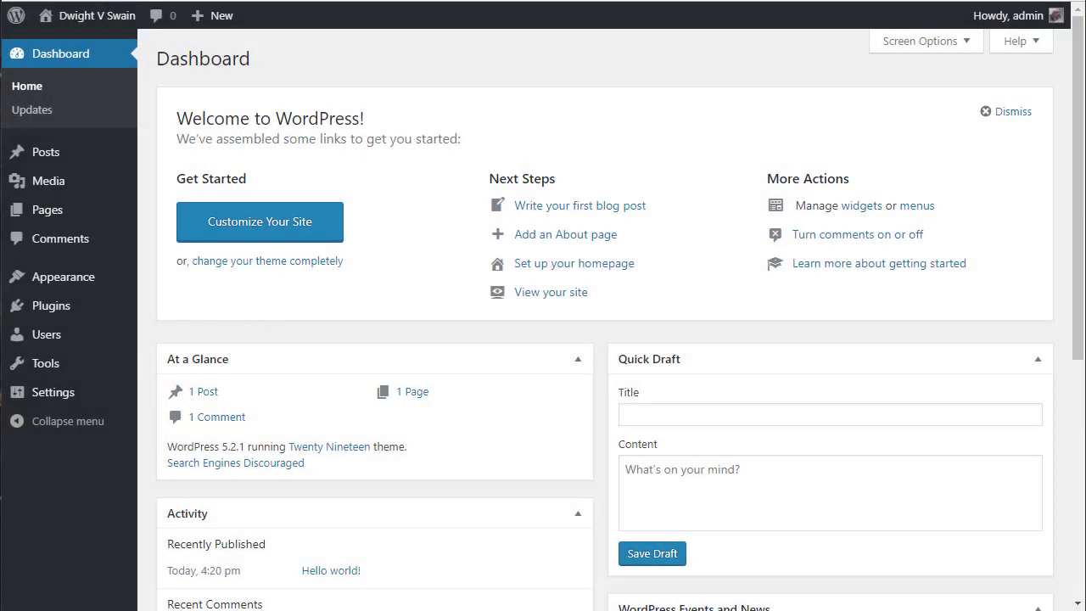
Add a new page titled 'Front' and publish it
{"action": "mouse_move", "coordinate": [47, 219]}
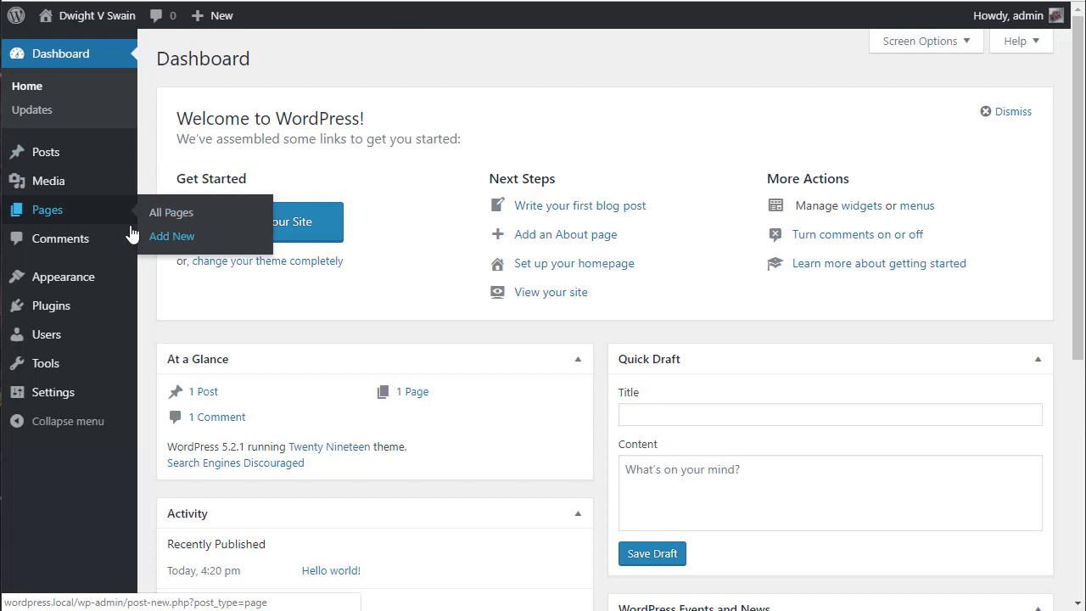
{"action": "left_click", "coordinate": [55, 219]}
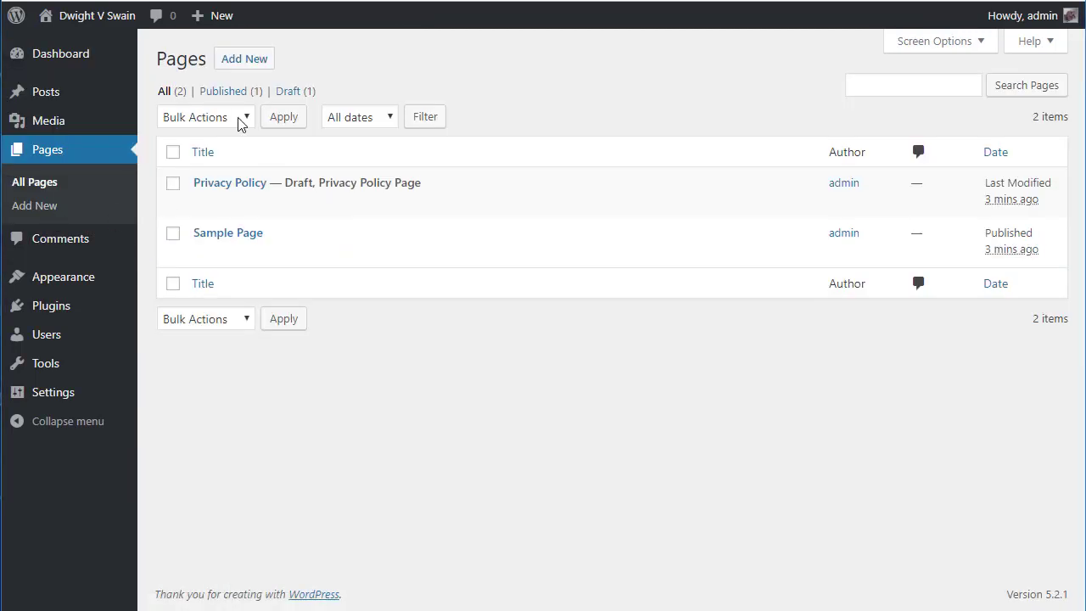
{"action": "left_click", "coordinate": [252, 68]}
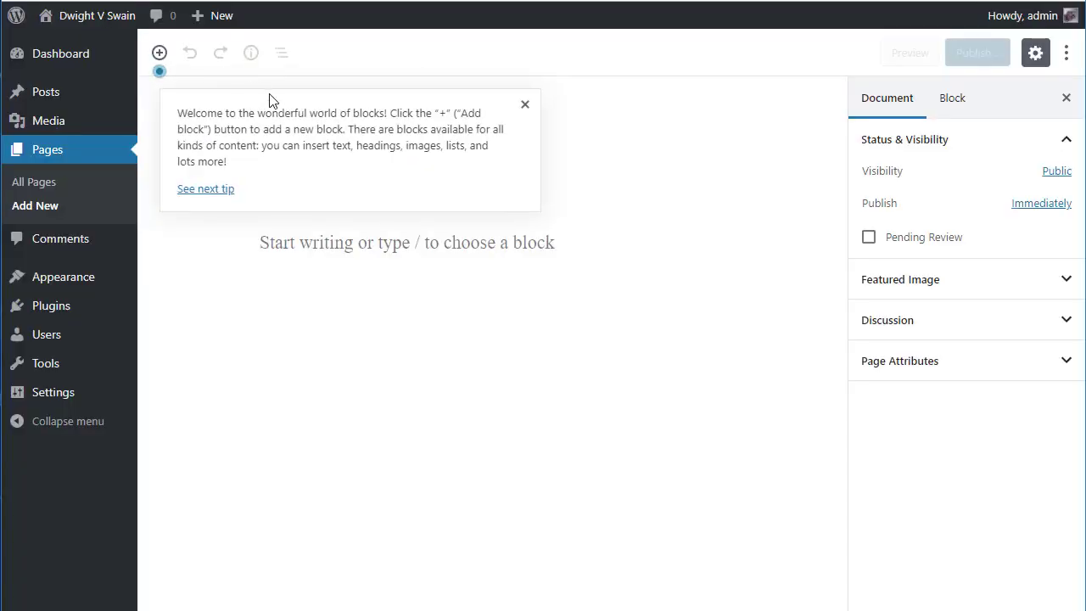
{"action": "left_click", "coordinate": [525, 104]}
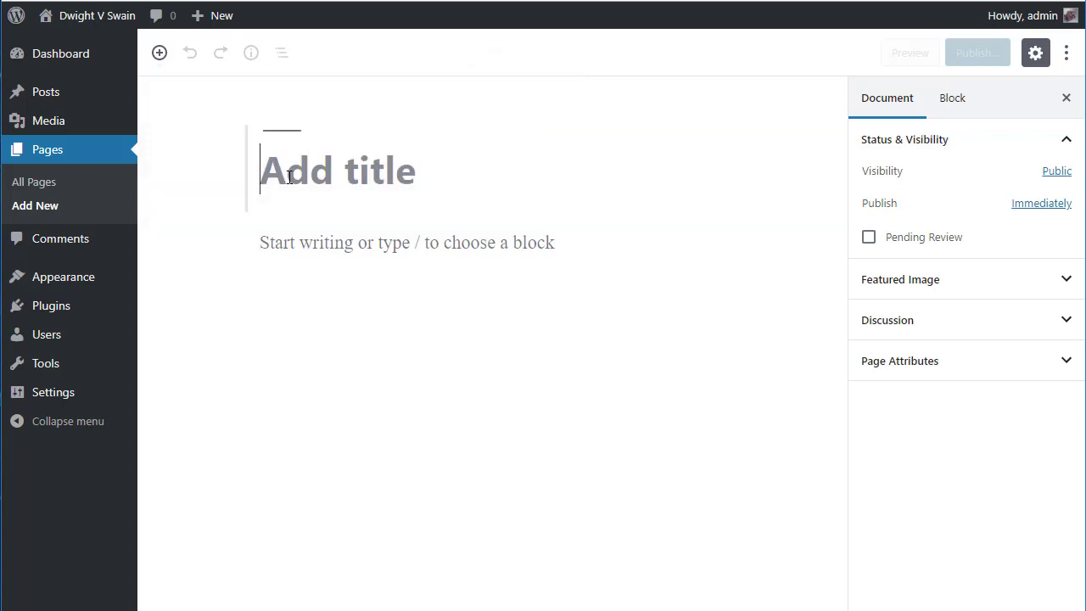
{"action": "left_click", "coordinate": [284, 248]}
{"action": "left_click", "coordinate": [346, 169]}
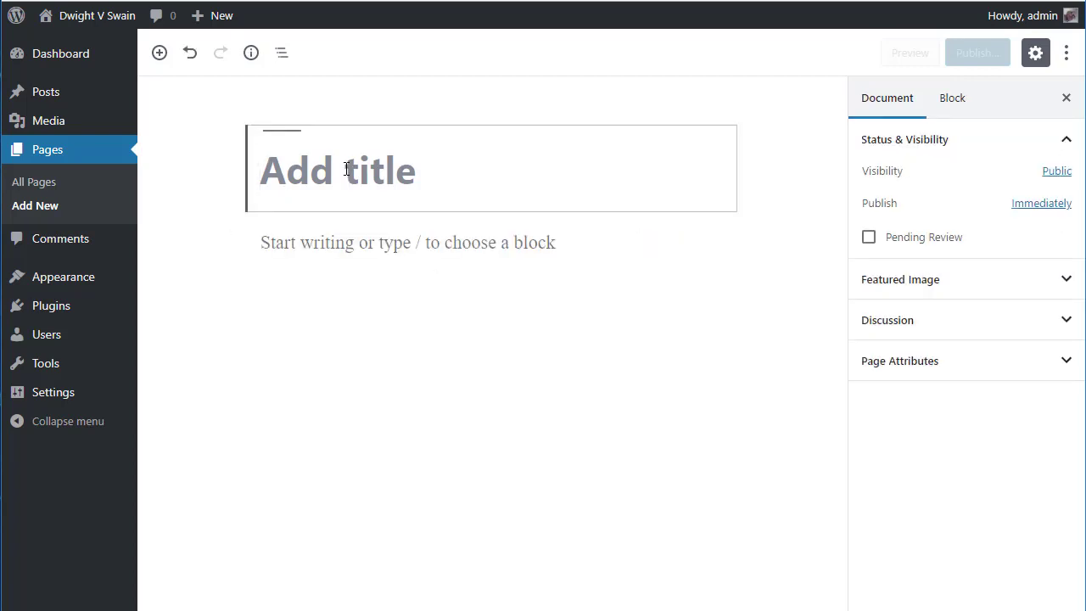
{"action": "type", "text": "Front"}
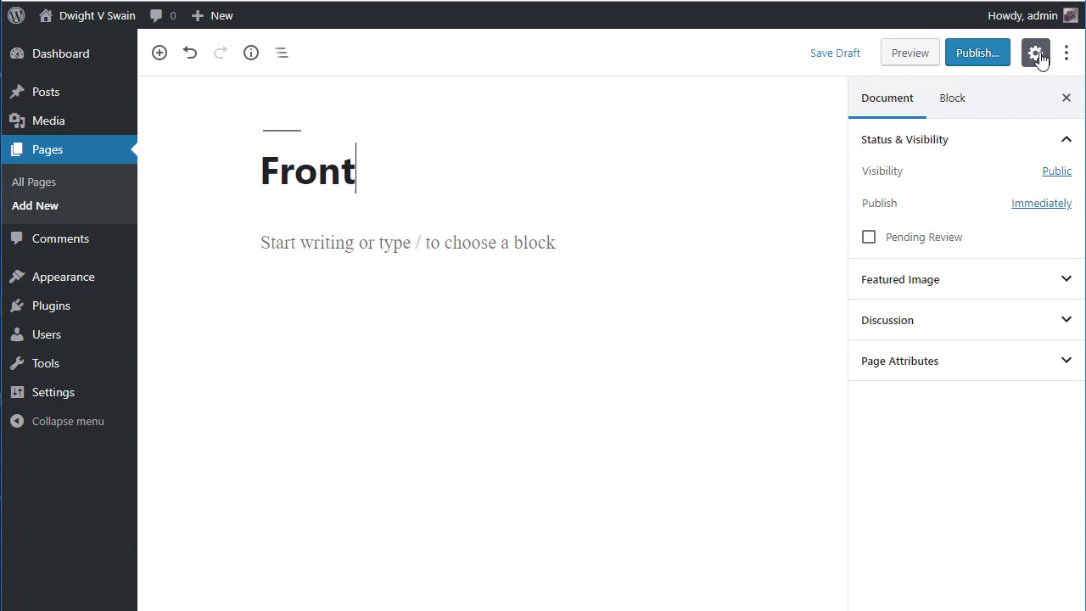
{"action": "left_click", "coordinate": [985, 56]}
{"action": "left_click", "coordinate": [982, 54]}
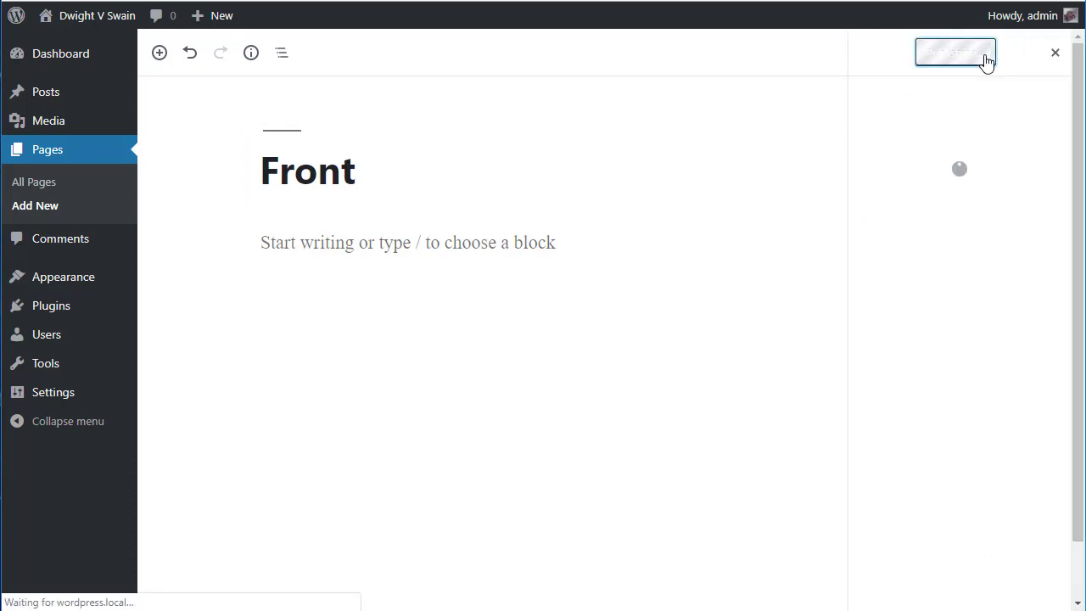
{"action": "mouse_move", "coordinate": [216, 24]}
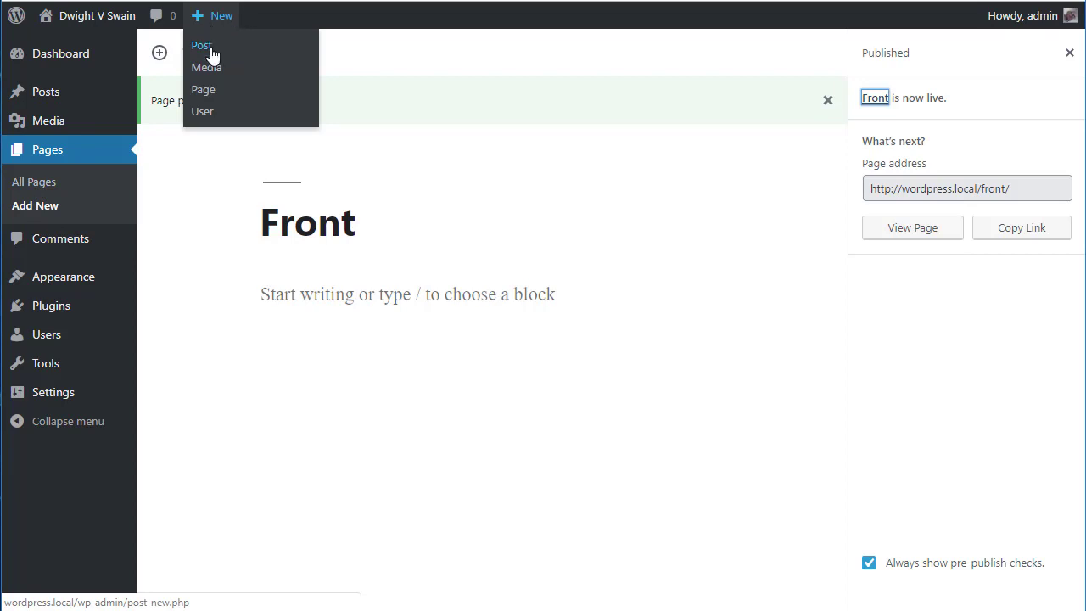
Create and publish a page titled 'Blog', fixing its capitalisation, then return to All Pages
{"action": "left_click", "coordinate": [210, 97]}
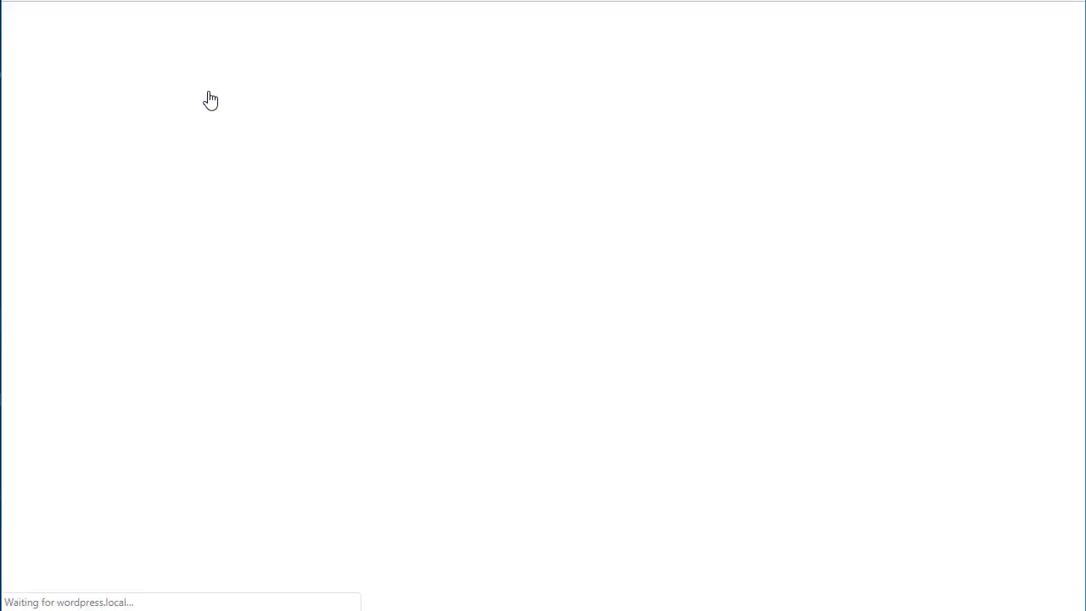
{"action": "type", "text": "BL"}
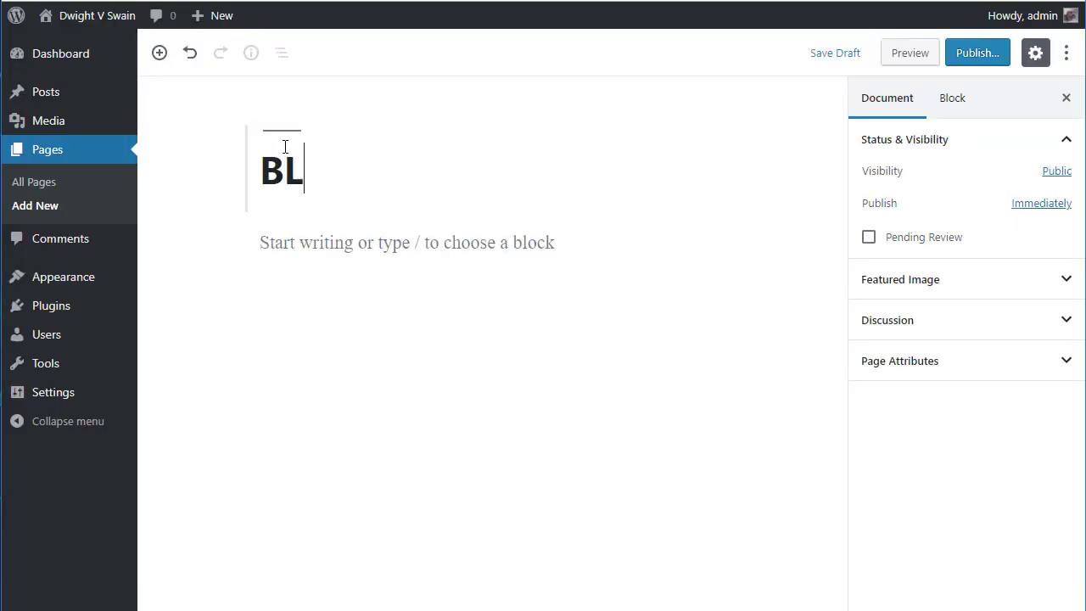
{"action": "type", "text": "og"}
{"action": "key", "text": "Left"}
{"action": "key", "text": "Left"}
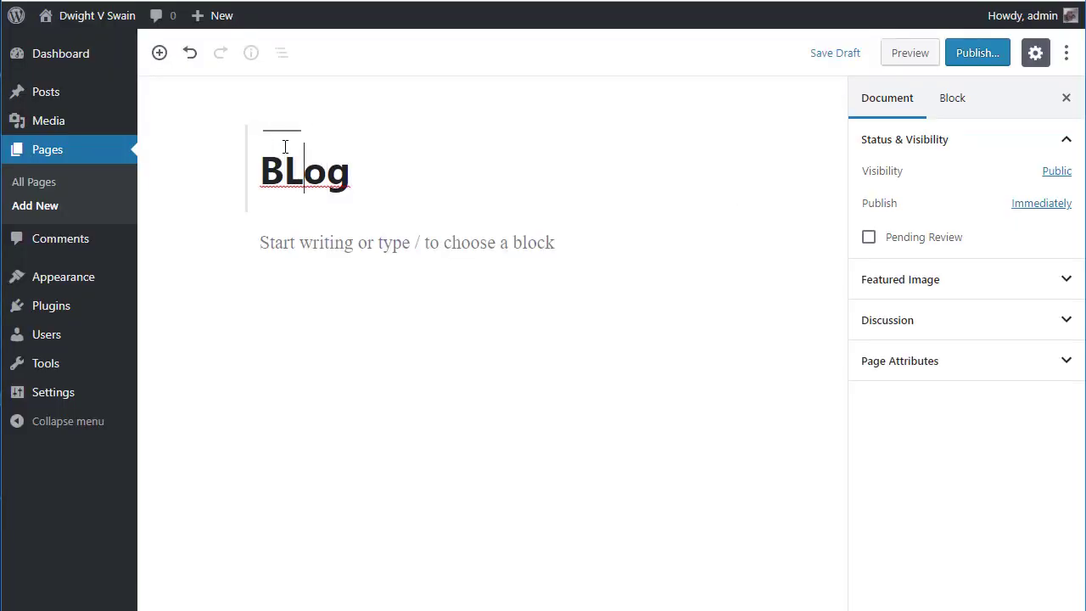
{"action": "key", "text": "BackSpace"}
{"action": "type", "text": "l"}
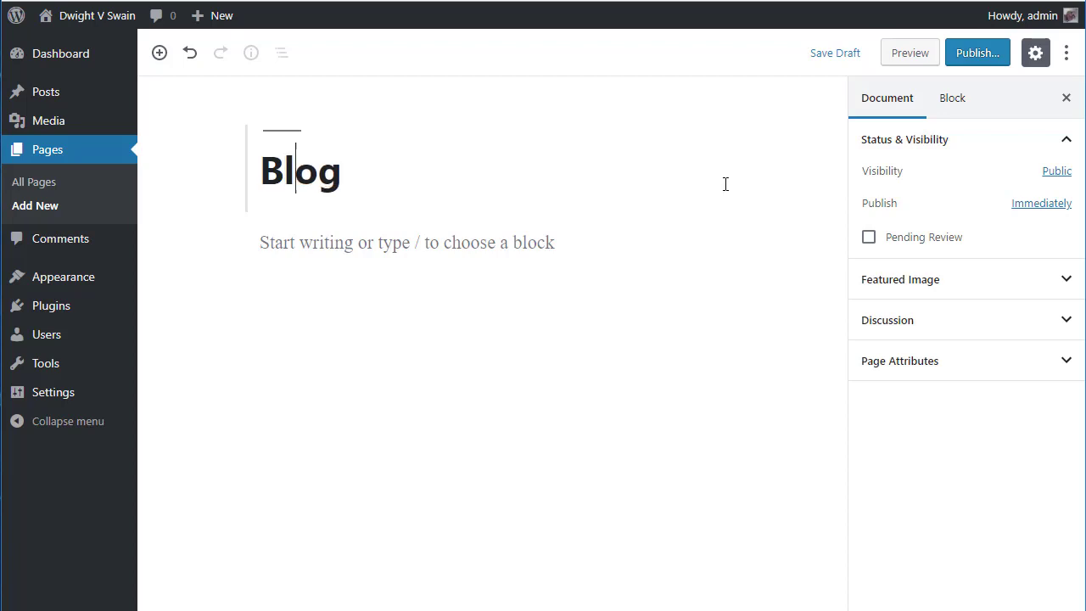
{"action": "left_click", "coordinate": [983, 53]}
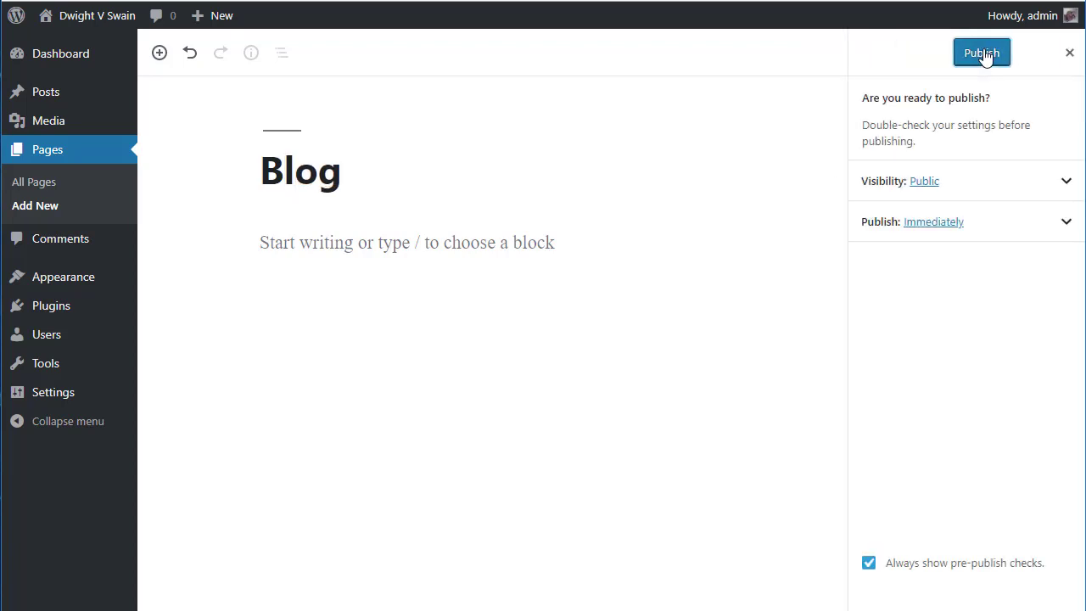
{"action": "left_click", "coordinate": [982, 54]}
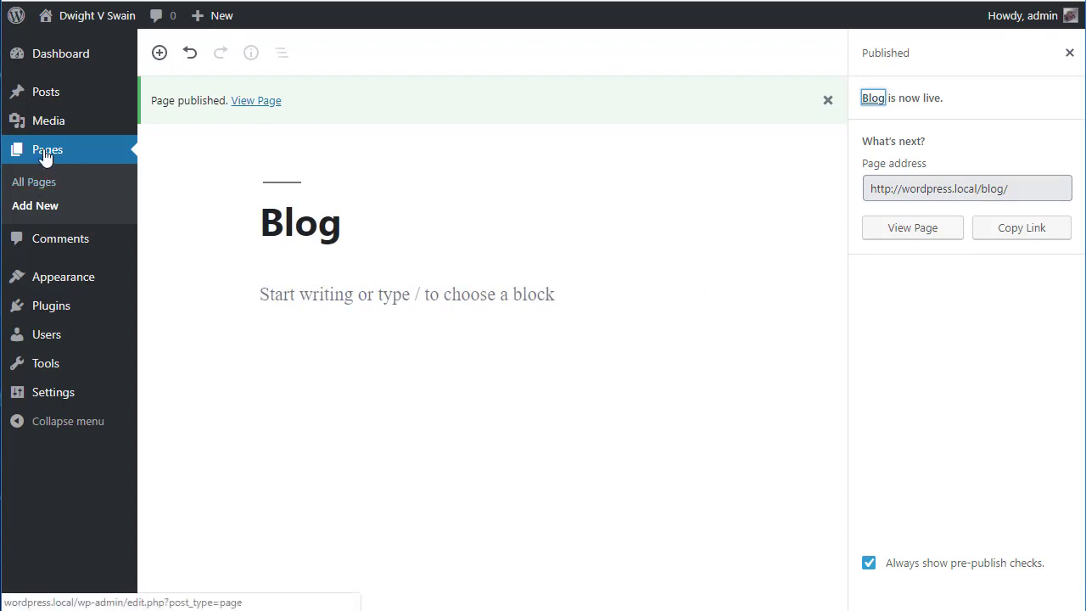
{"action": "left_click", "coordinate": [41, 185]}
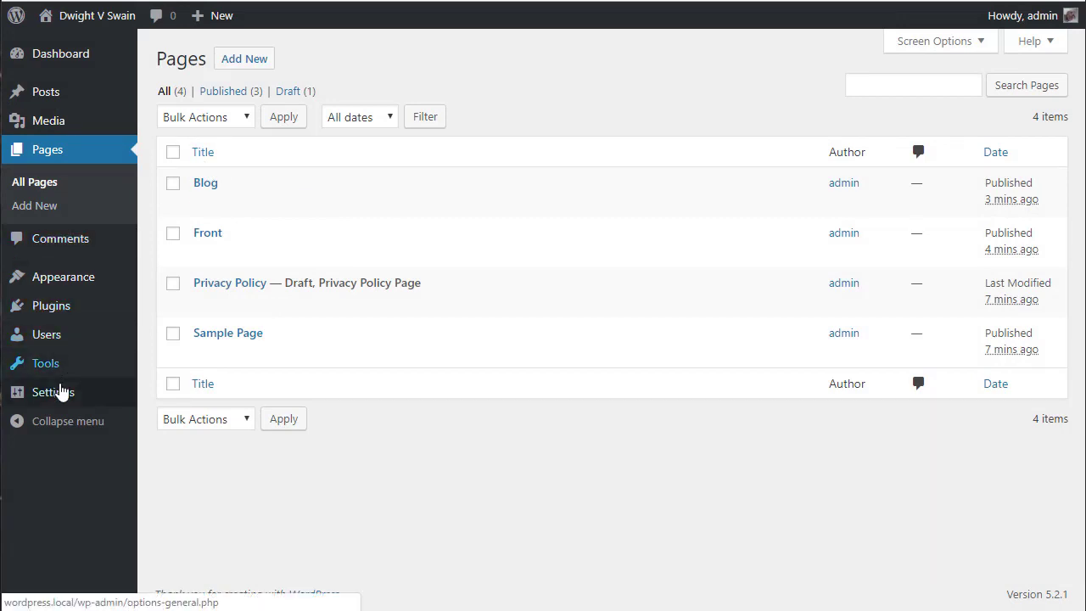
In Reading settings choose a static page with Front as homepage and Blog as posts page, then save
{"action": "mouse_move", "coordinate": [56, 398]}
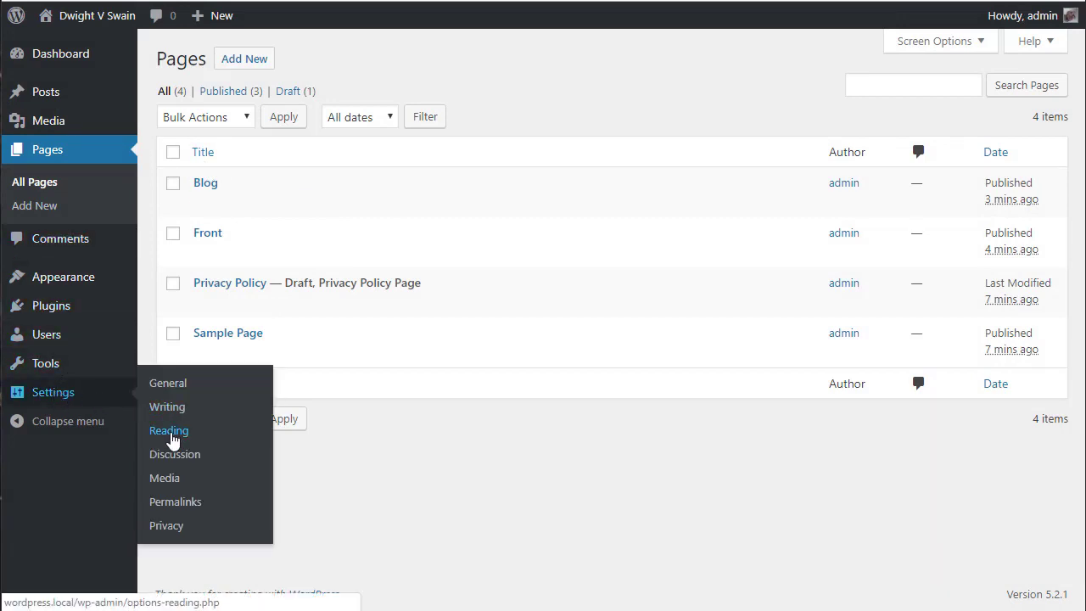
{"action": "left_click", "coordinate": [171, 434]}
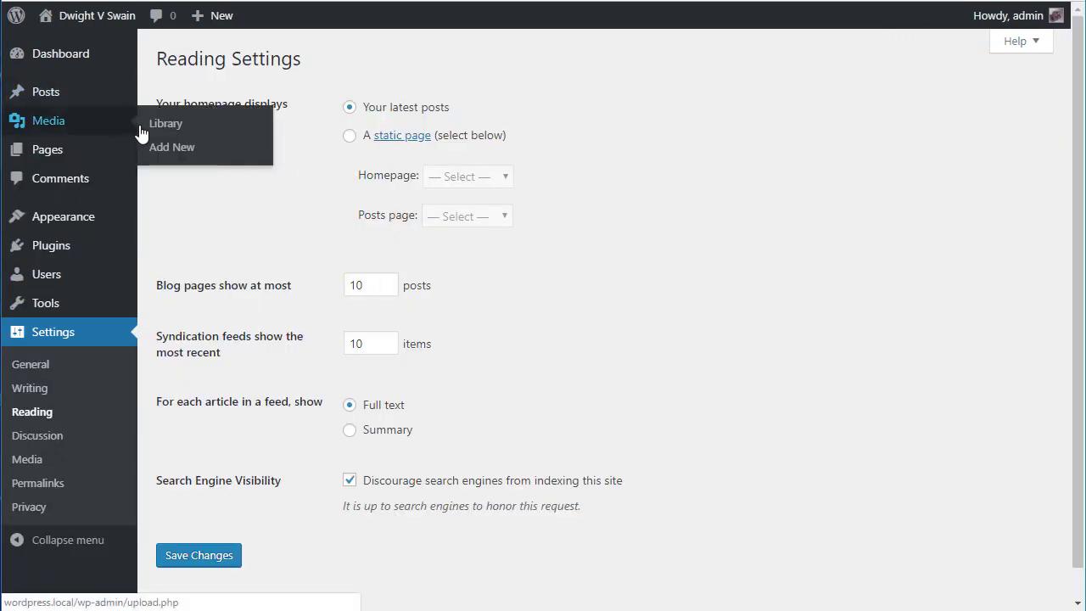
{"action": "left_click", "coordinate": [350, 138]}
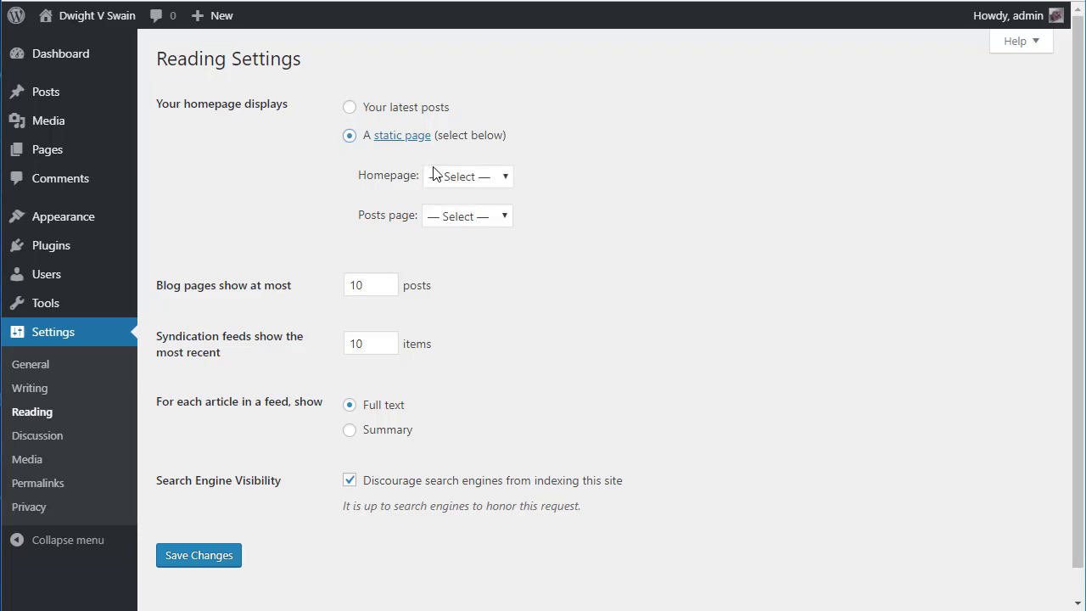
{"action": "left_click", "coordinate": [451, 180]}
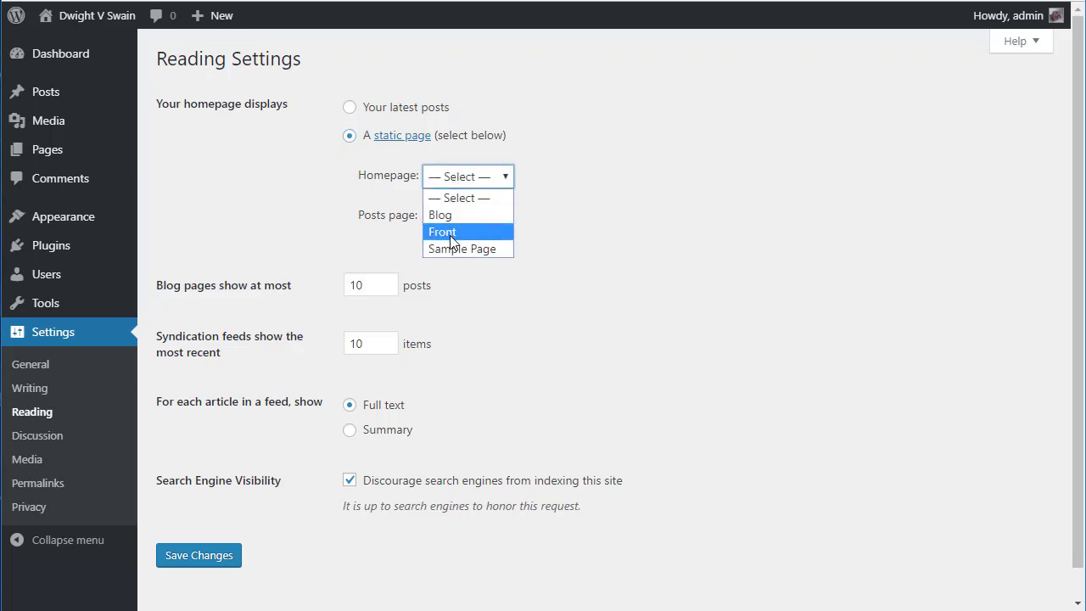
{"action": "left_click", "coordinate": [452, 241]}
{"action": "left_click", "coordinate": [443, 219]}
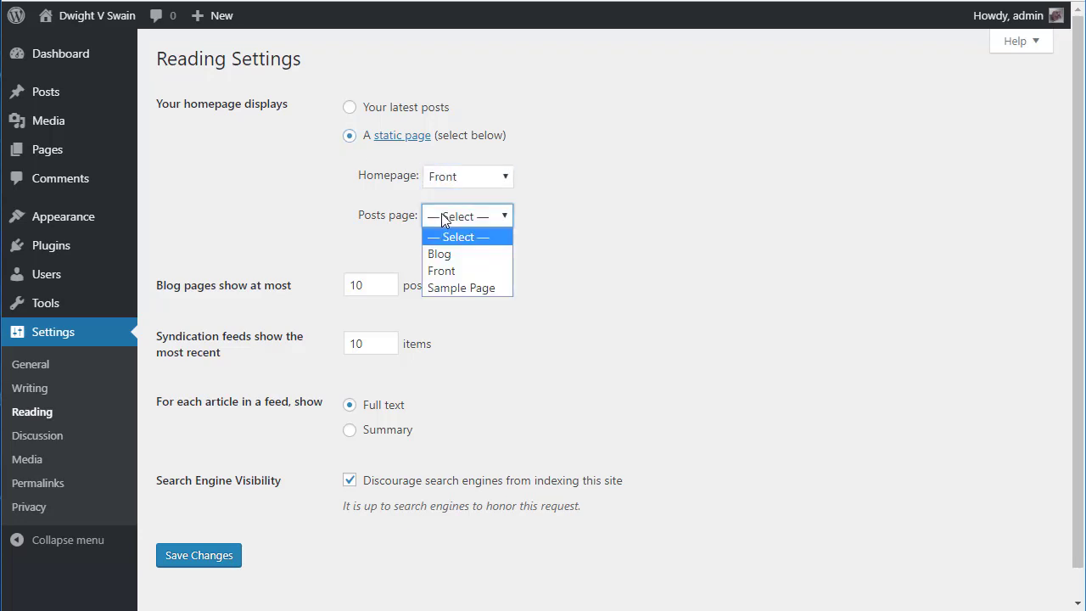
{"action": "left_click", "coordinate": [442, 256]}
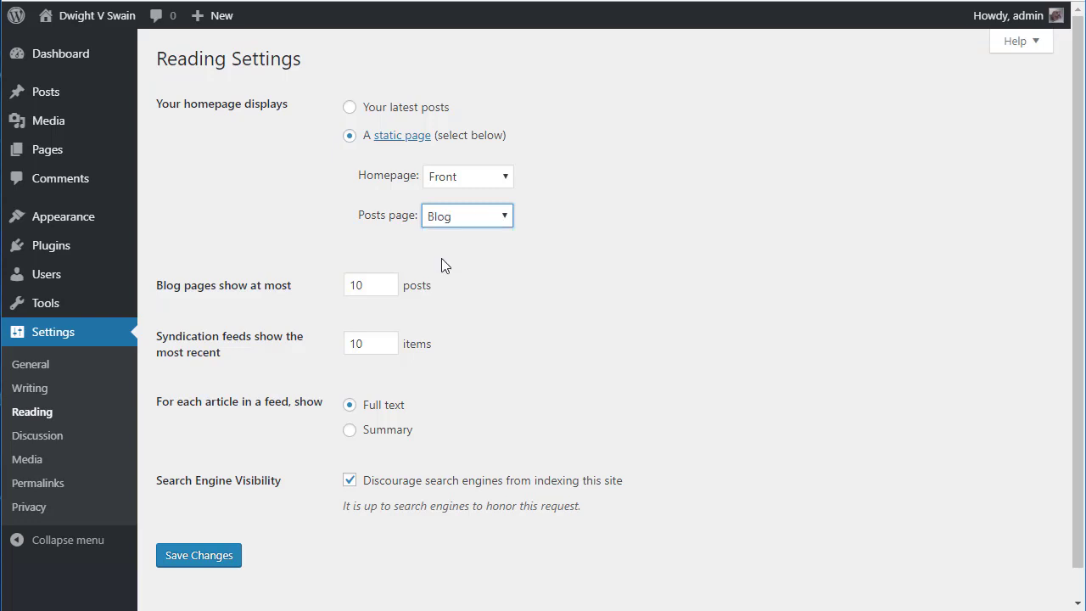
{"action": "left_click", "coordinate": [202, 565]}
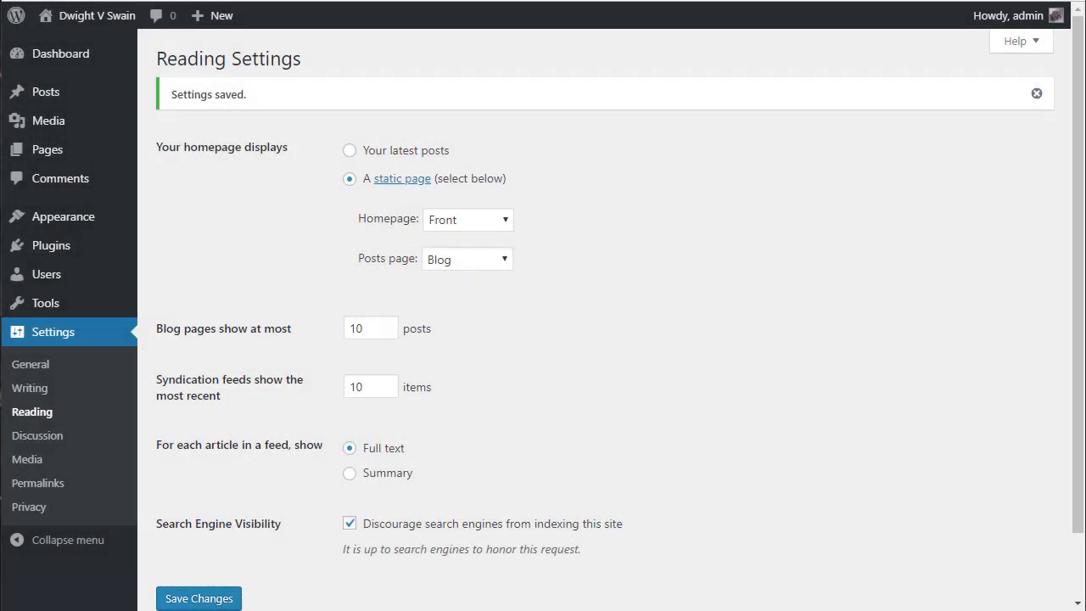
{"action": "mouse_move", "coordinate": [28, 223]}
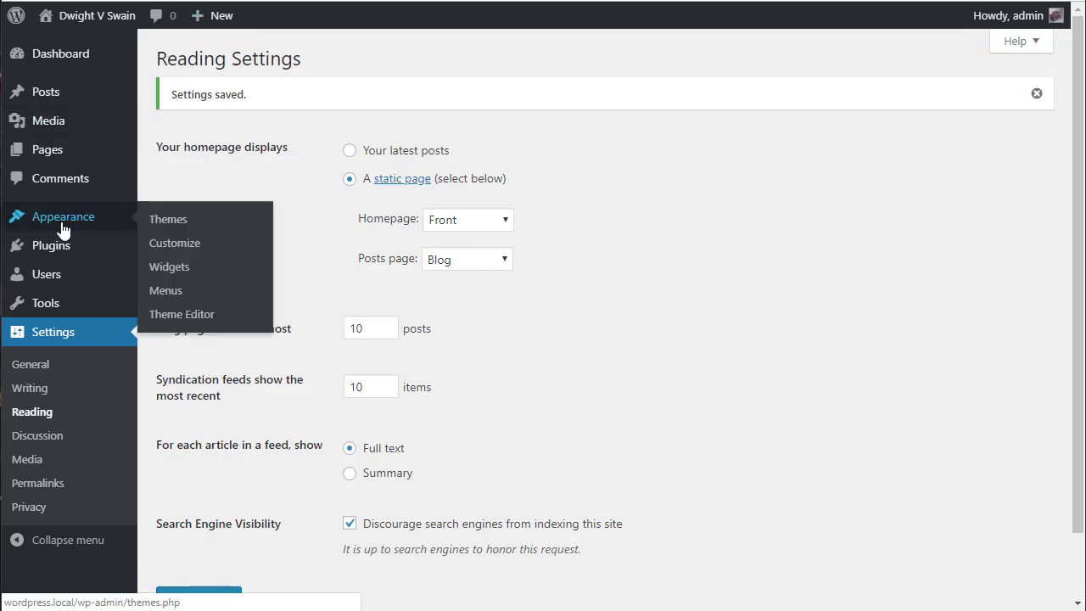
Search the theme directory for 'Author Landing Page' and install it
{"action": "left_click", "coordinate": [169, 226]}
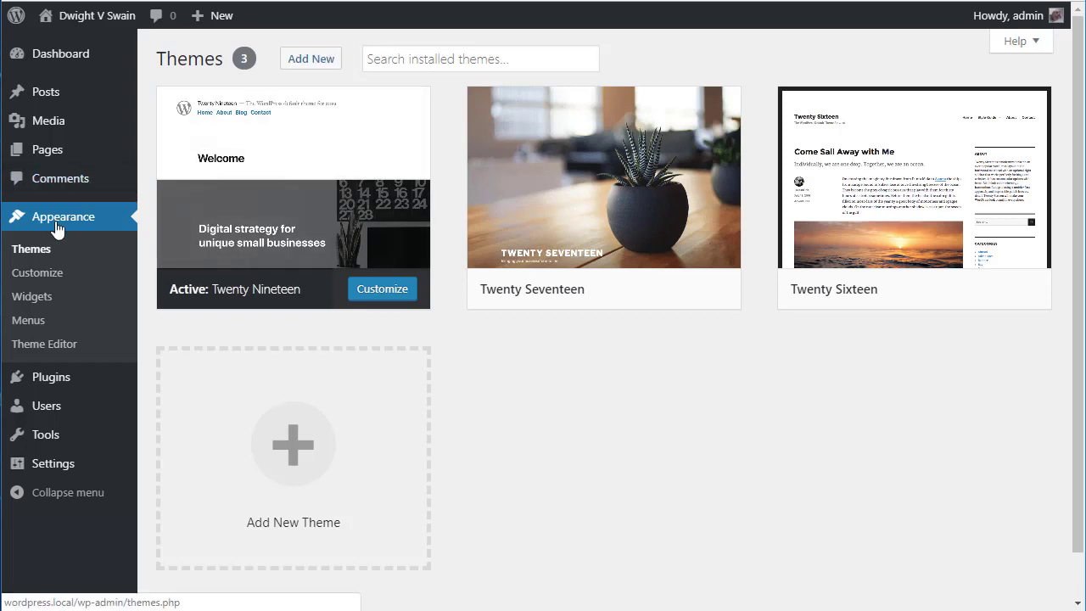
{"action": "left_click", "coordinate": [310, 61]}
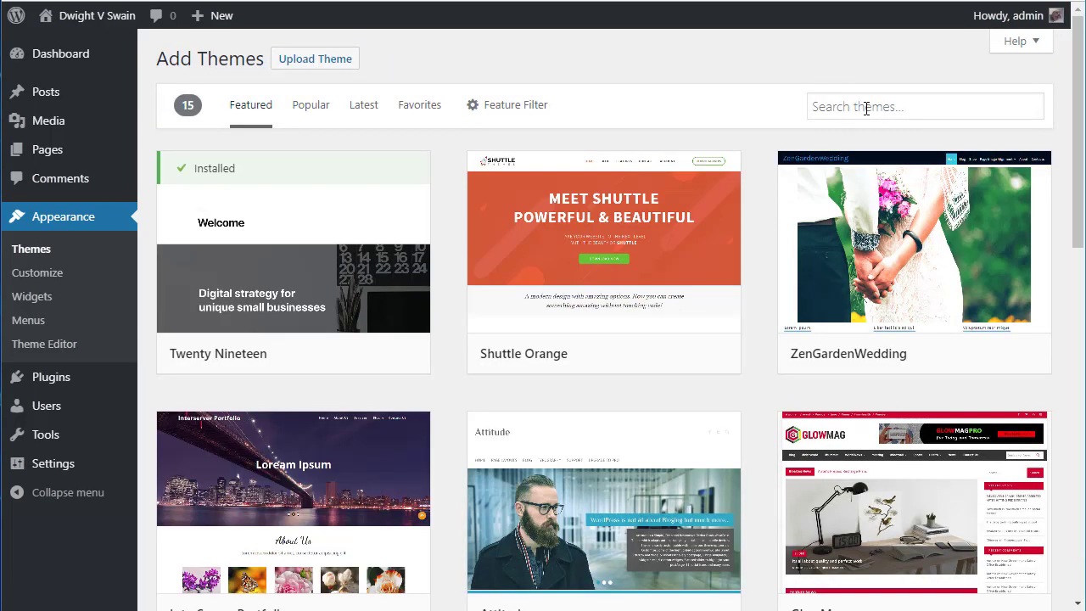
{"action": "left_click", "coordinate": [867, 108]}
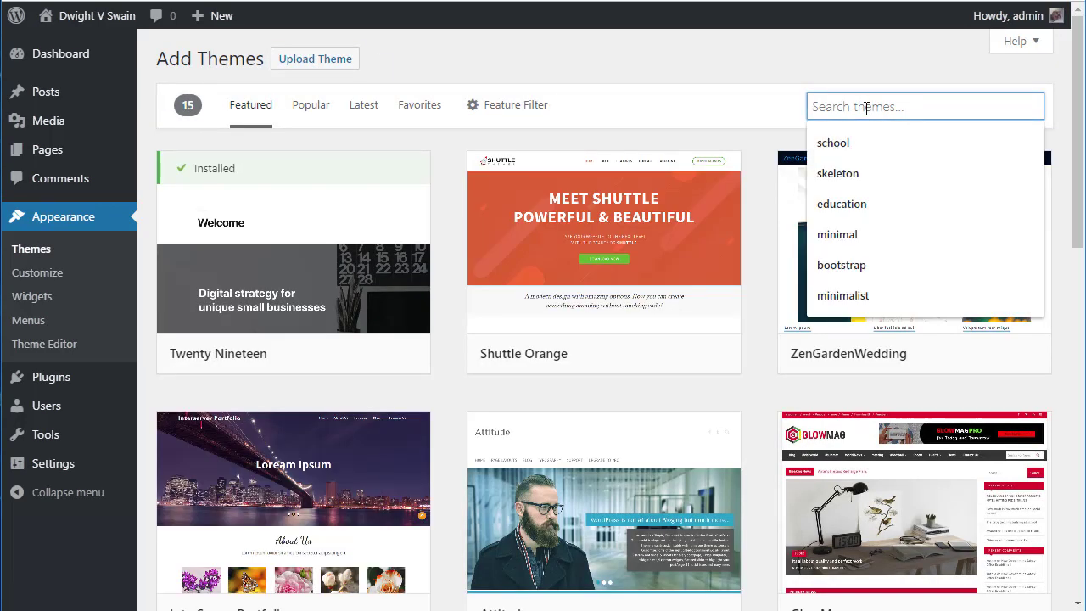
{"action": "type", "text": "Au"}
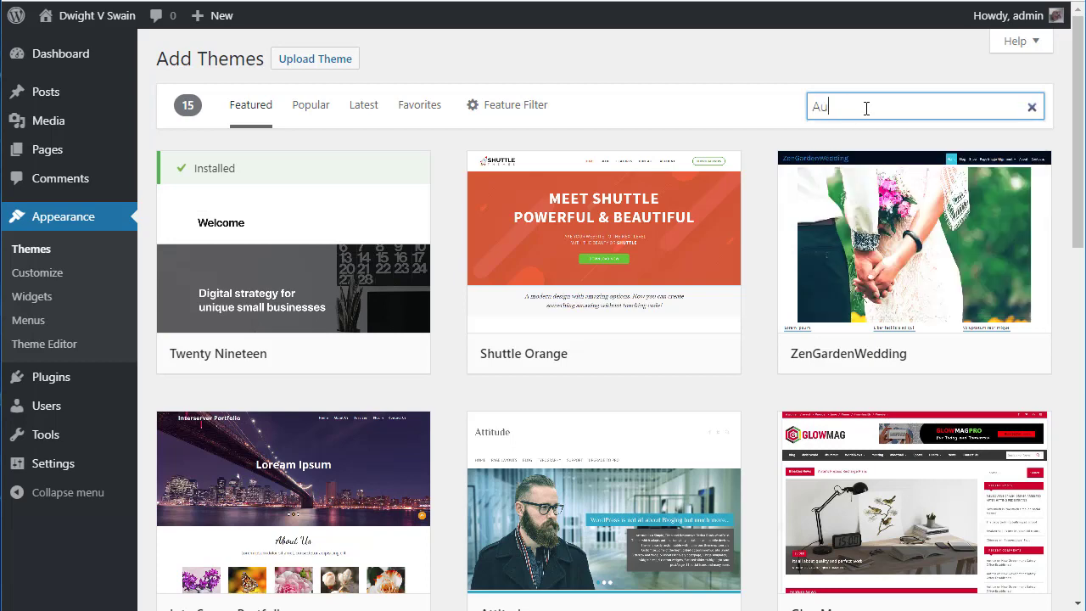
{"action": "type", "text": "thor Land"}
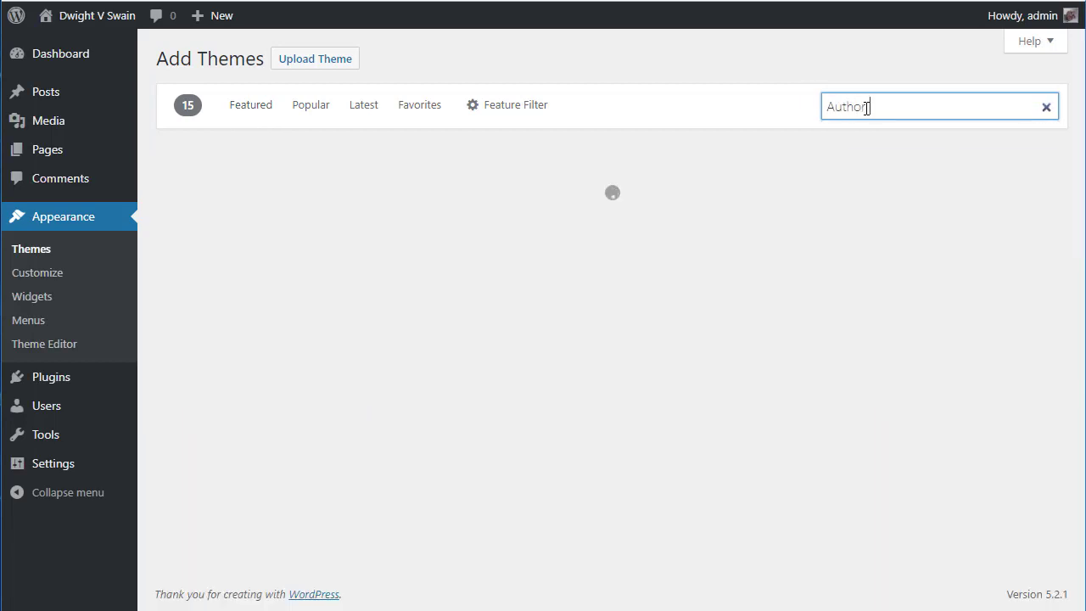
{"action": "type", "text": "ing Page"}
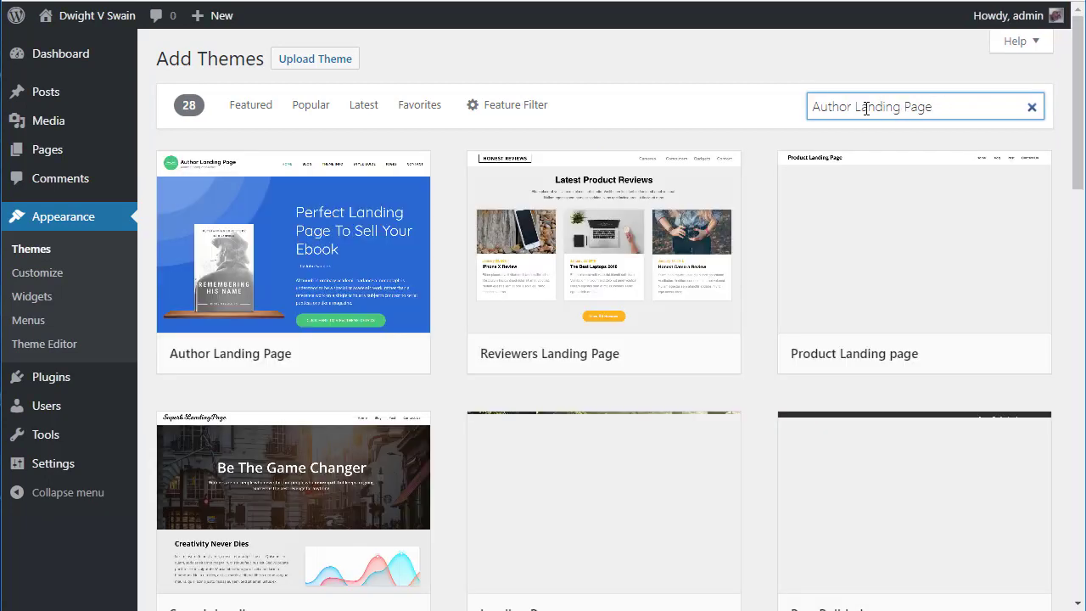
{"action": "mouse_move", "coordinate": [258, 252]}
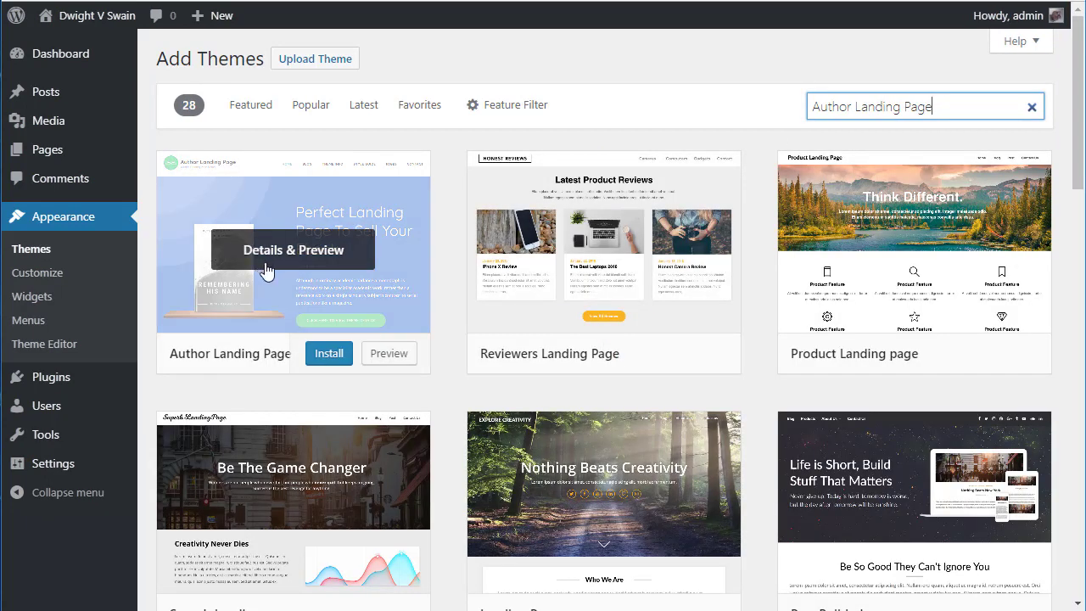
{"action": "left_click", "coordinate": [323, 356]}
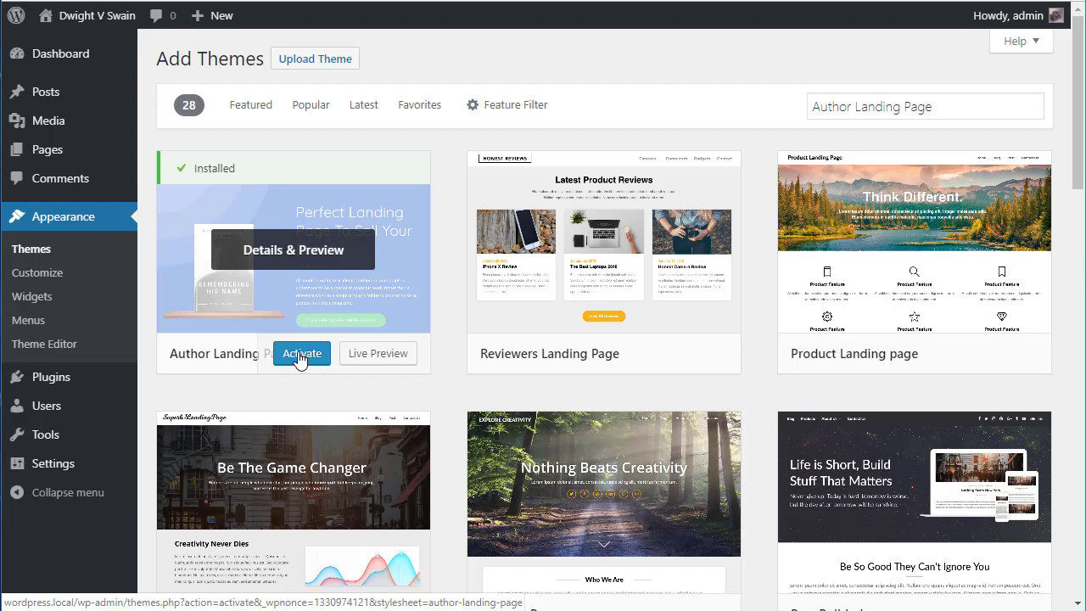
Activate the Author Landing Page theme and dismiss the 'New theme activated' notice
{"action": "left_click", "coordinate": [299, 358]}
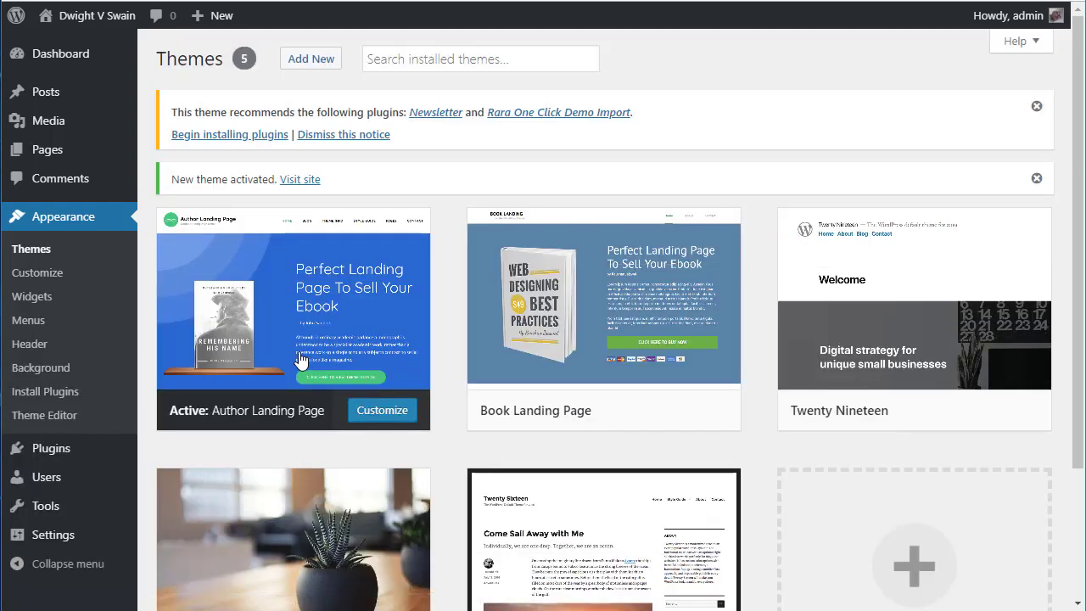
{"action": "mouse_move", "coordinate": [299, 357]}
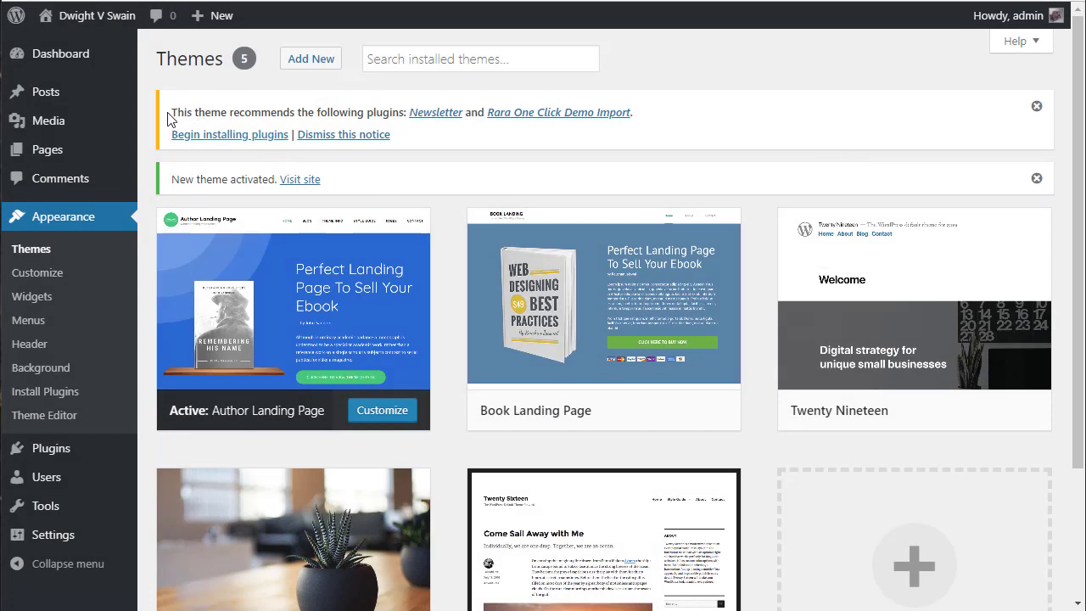
{"action": "left_click_drag", "start_coordinate": [173, 113], "coordinate": [669, 122]}
{"action": "left_click", "coordinate": [667, 122]}
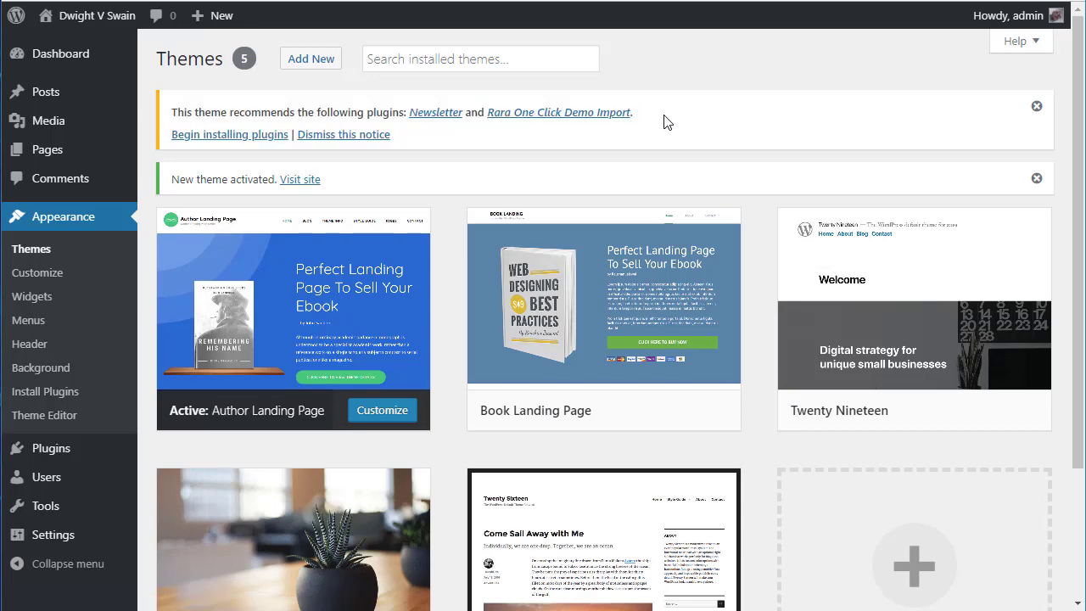
{"action": "left_click", "coordinate": [1037, 179]}
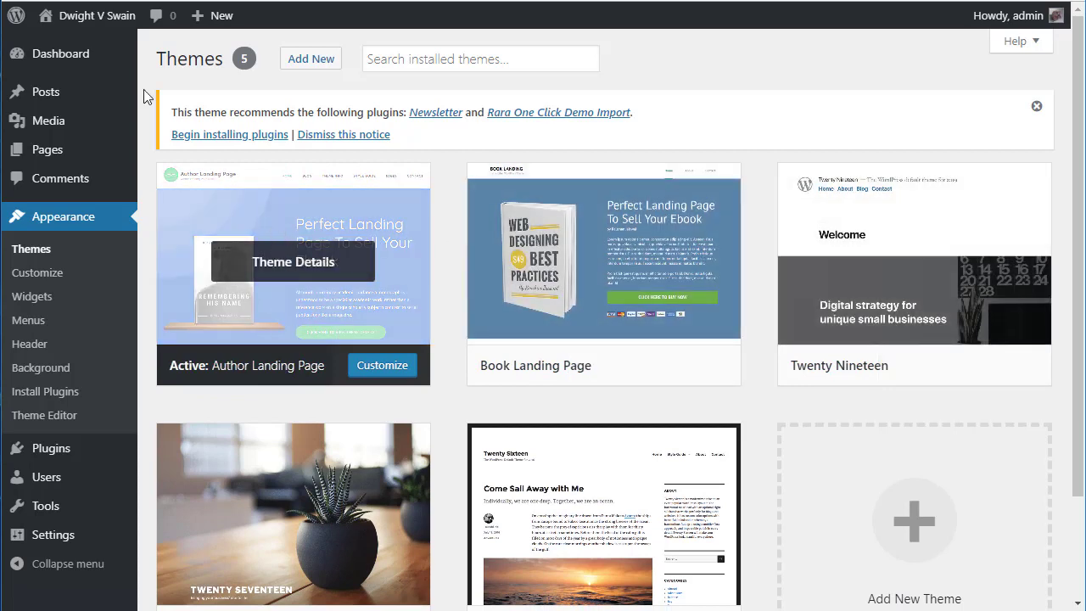
{"action": "mouse_move", "coordinate": [89, 25]}
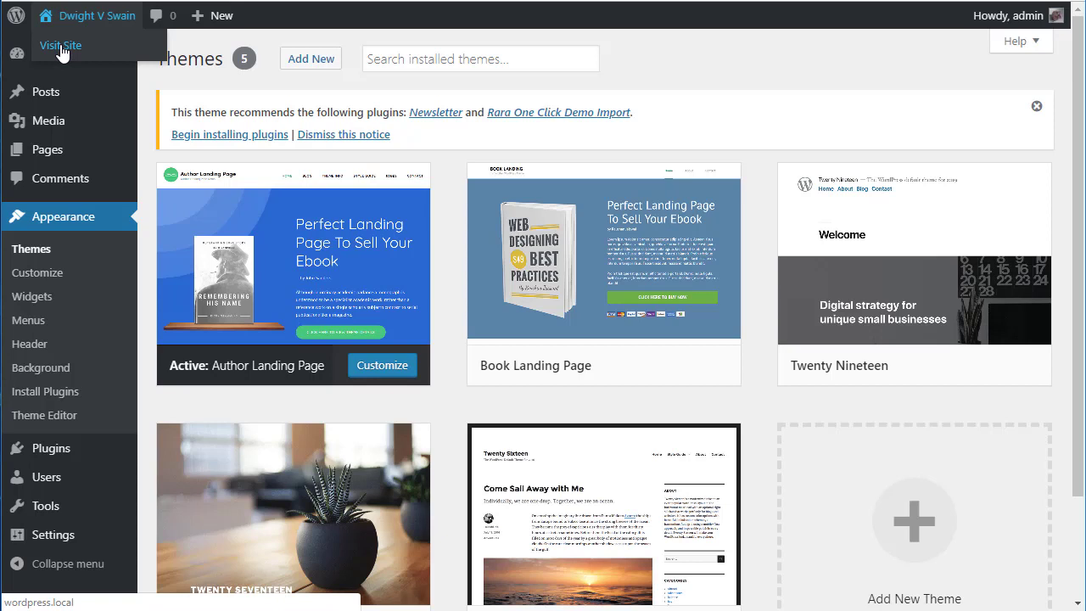
View the live site's Front homepage, then go back to the admin area
{"action": "right_click", "coordinate": [61, 53]}
{"action": "left_click", "coordinate": [103, 60]}
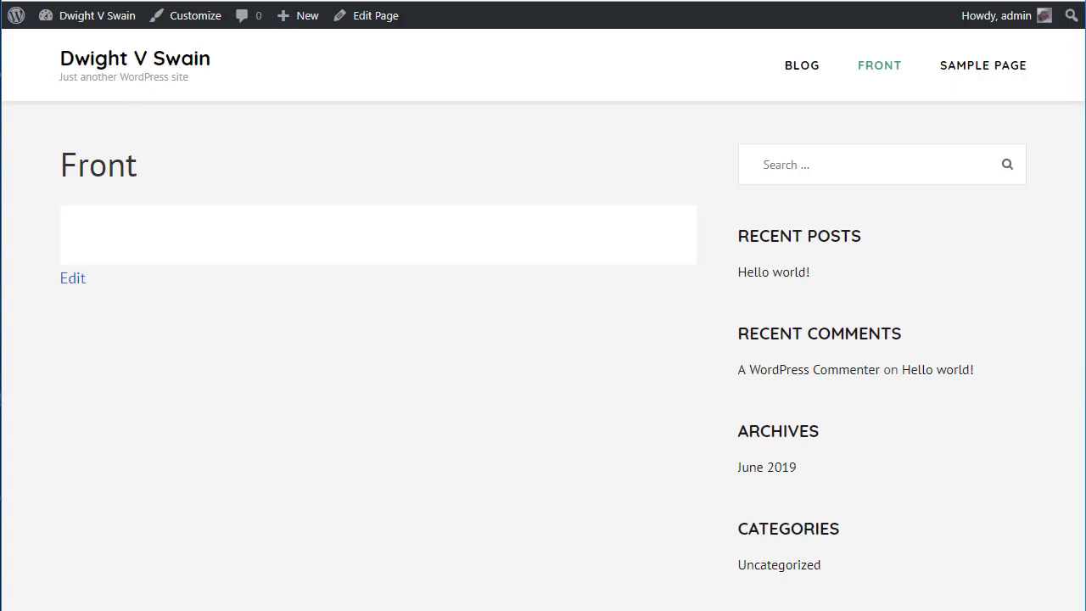
{"action": "key", "text": "alt+Left"}
{"action": "key", "text": "alt+Left"}
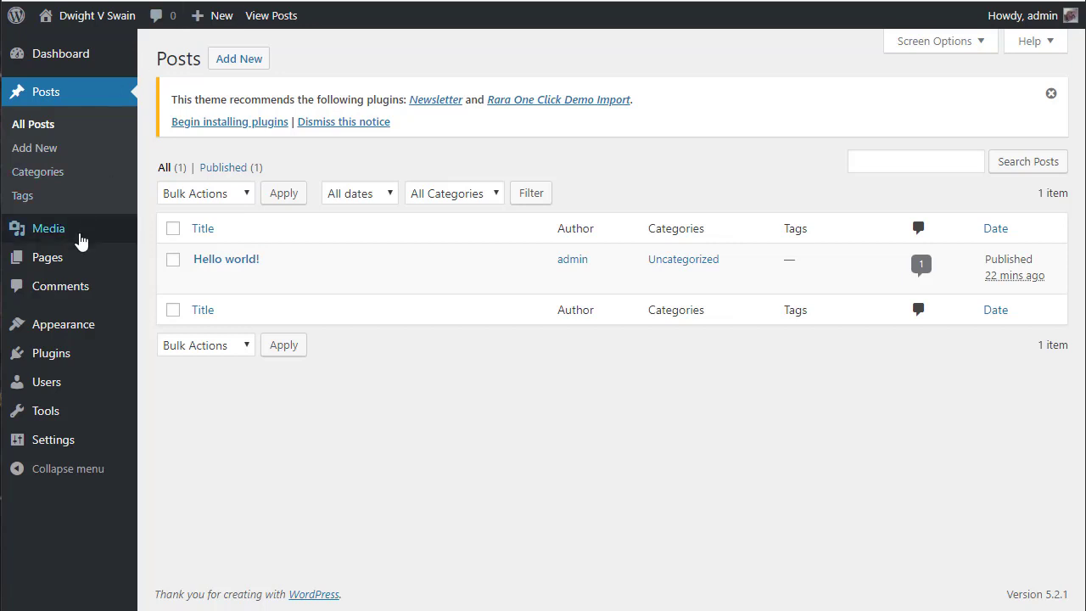
Start a new post from the admin bar's + New menu
{"action": "mouse_move", "coordinate": [44, 259]}
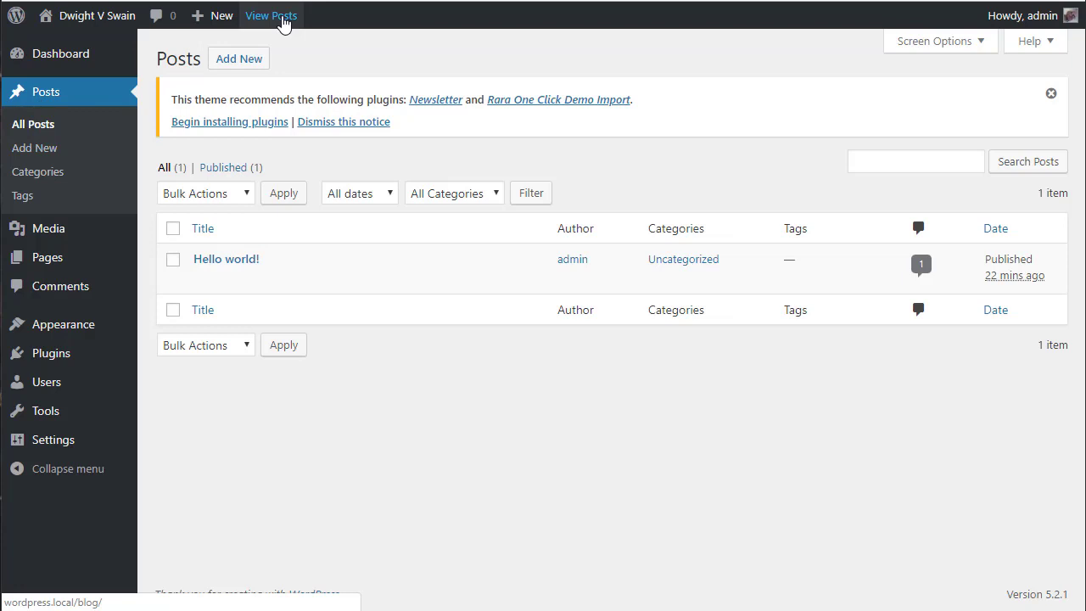
{"action": "mouse_move", "coordinate": [204, 24]}
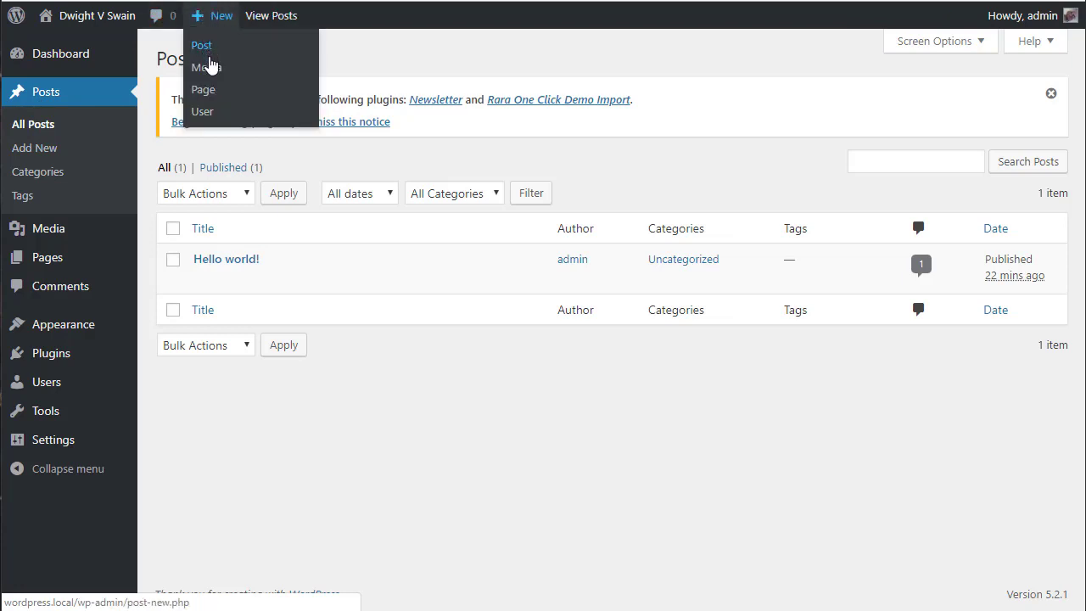
{"action": "left_click", "coordinate": [209, 53]}
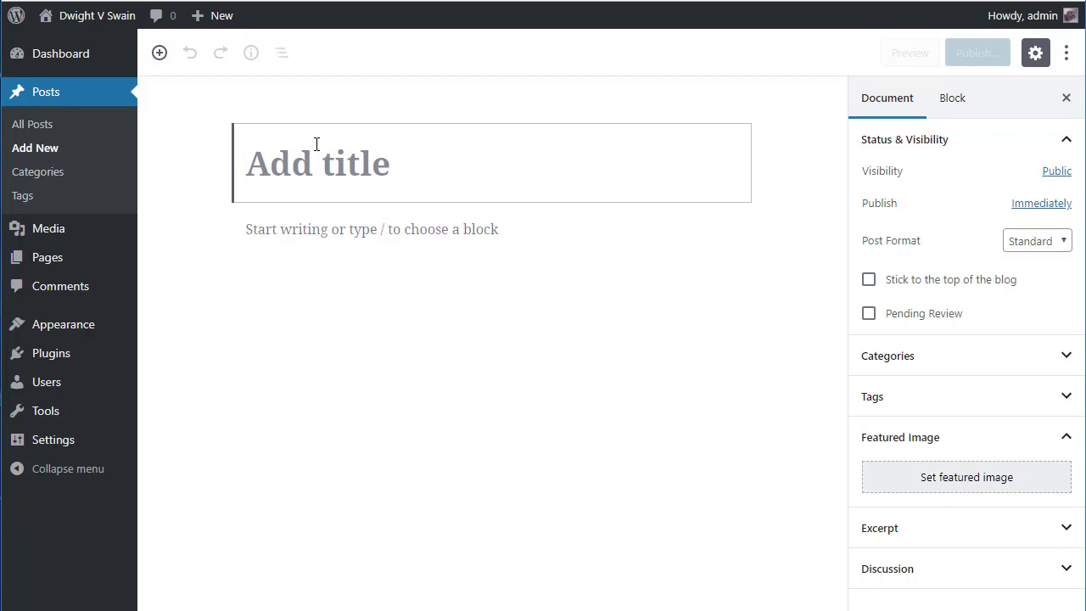
Title the post 'Techniques of the Selling Writer' with body 'This is the best book on writing fiction ever.'
{"action": "type", "text": "Te"}
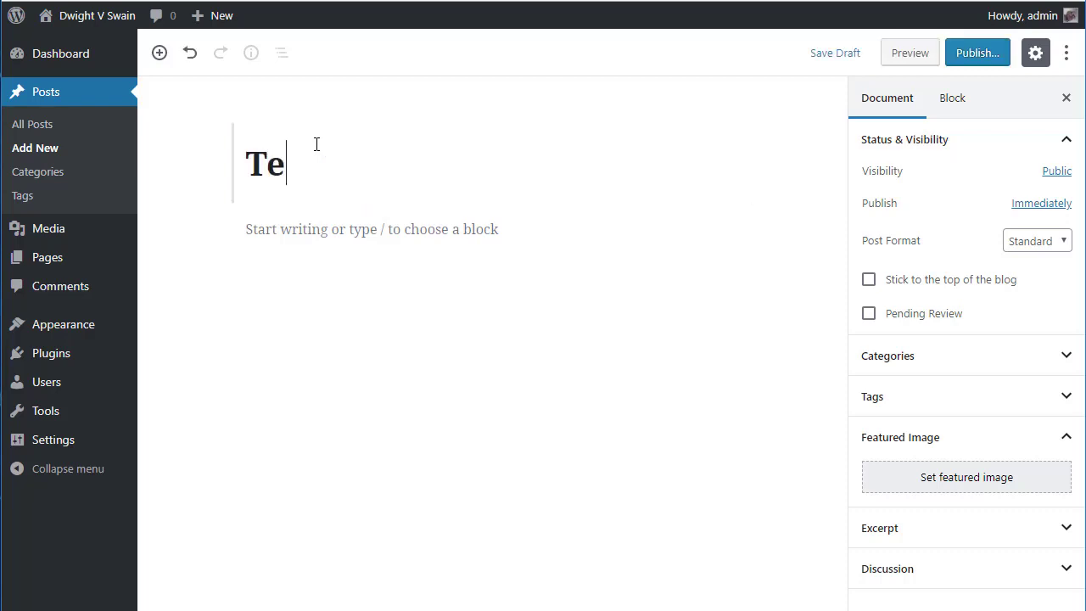
{"action": "type", "text": "chniques"}
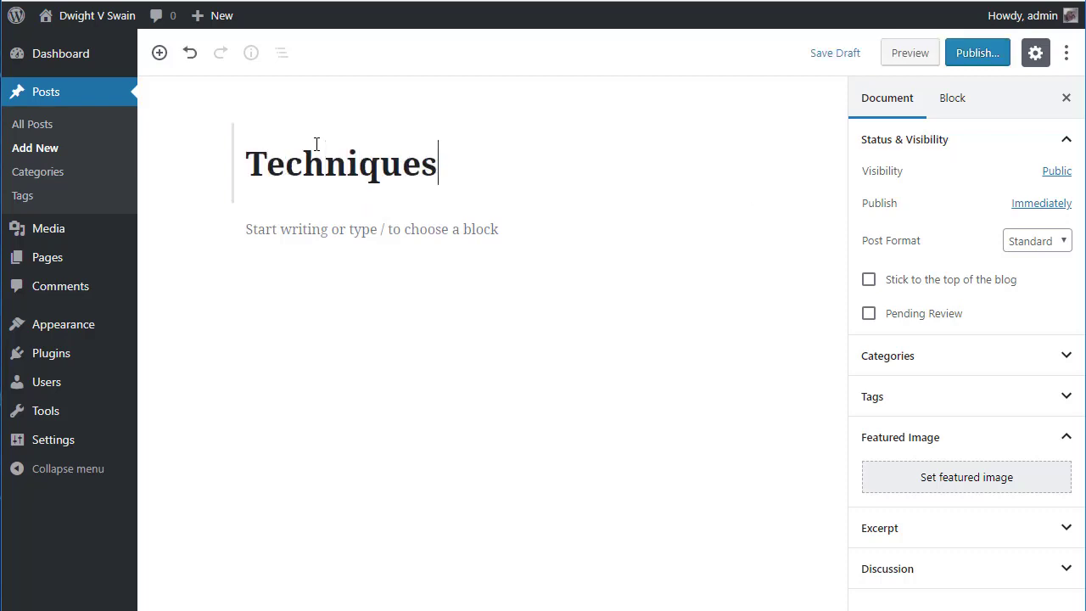
{"action": "type", "text": " of the Selling Writ"}
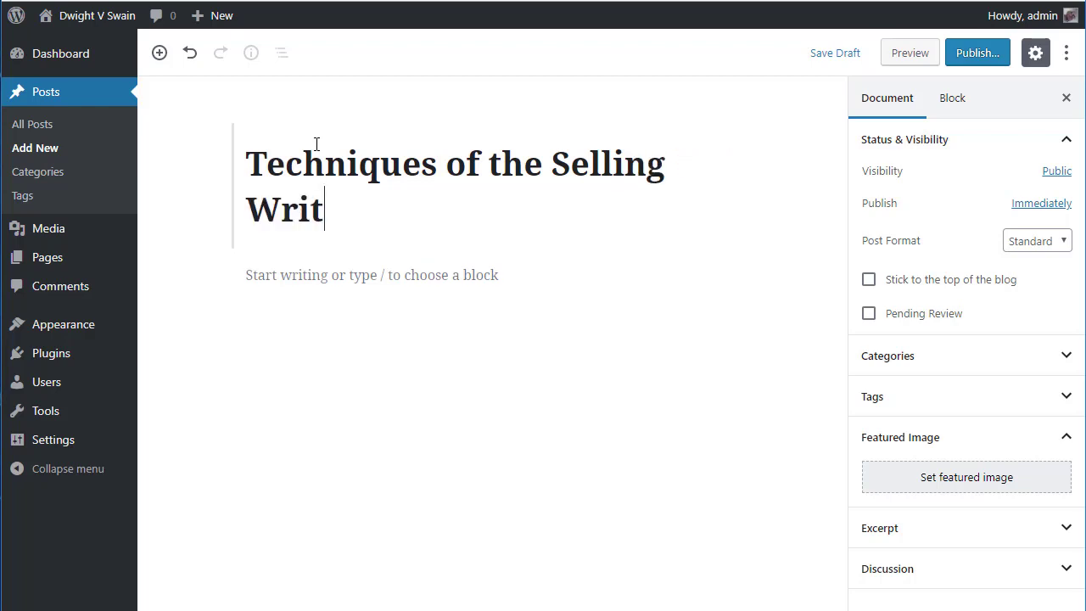
{"action": "type", "text": "er"}
{"action": "key", "text": "Return"}
{"action": "type", "text": "This is the"}
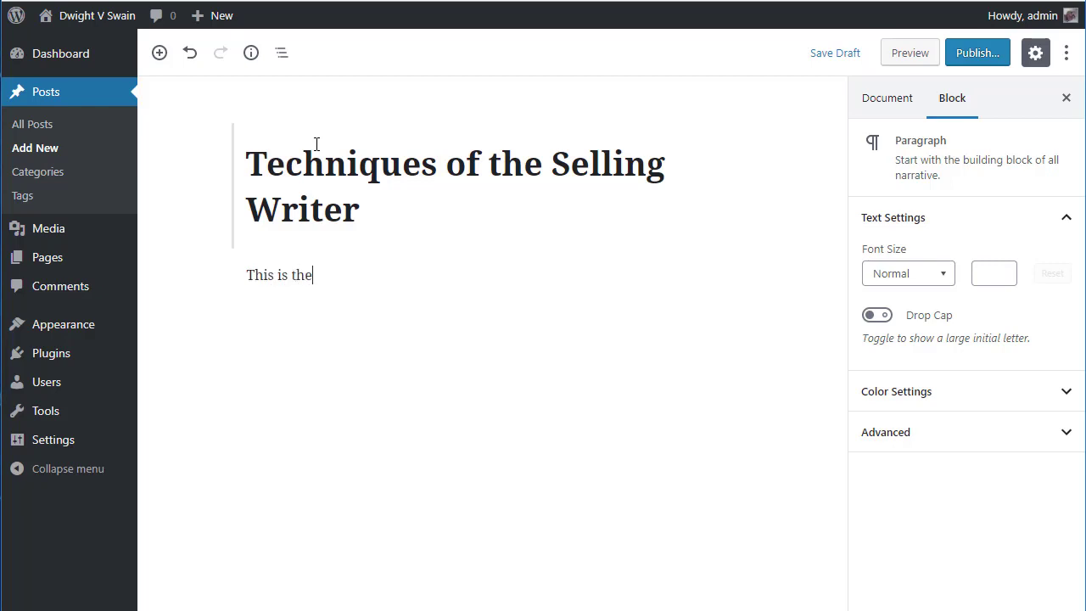
{"action": "type", "text": " best book on writing"}
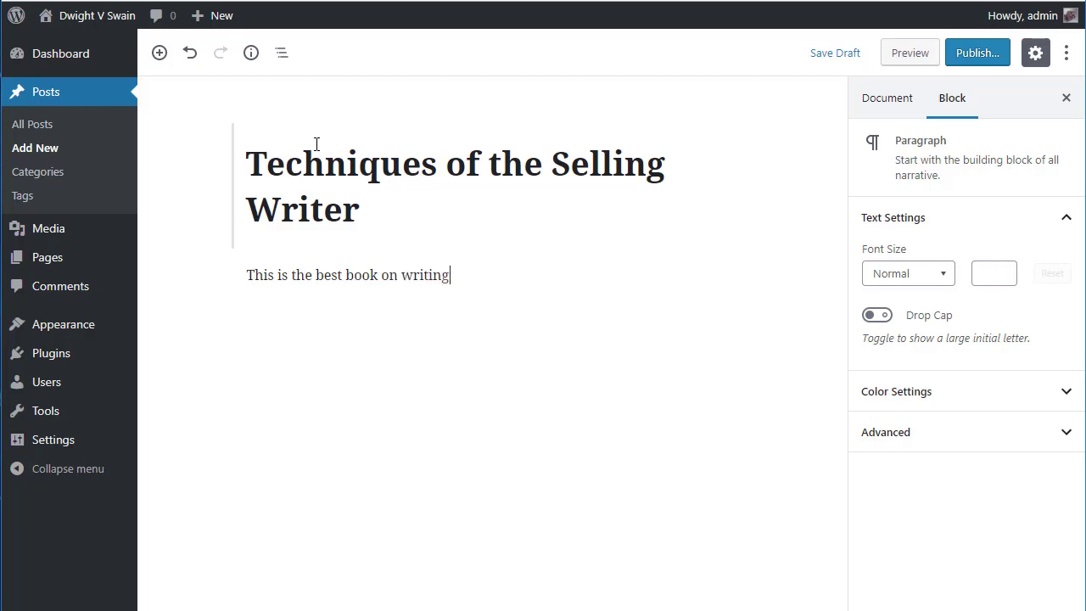
{"action": "type", "text": " fiction ever."}
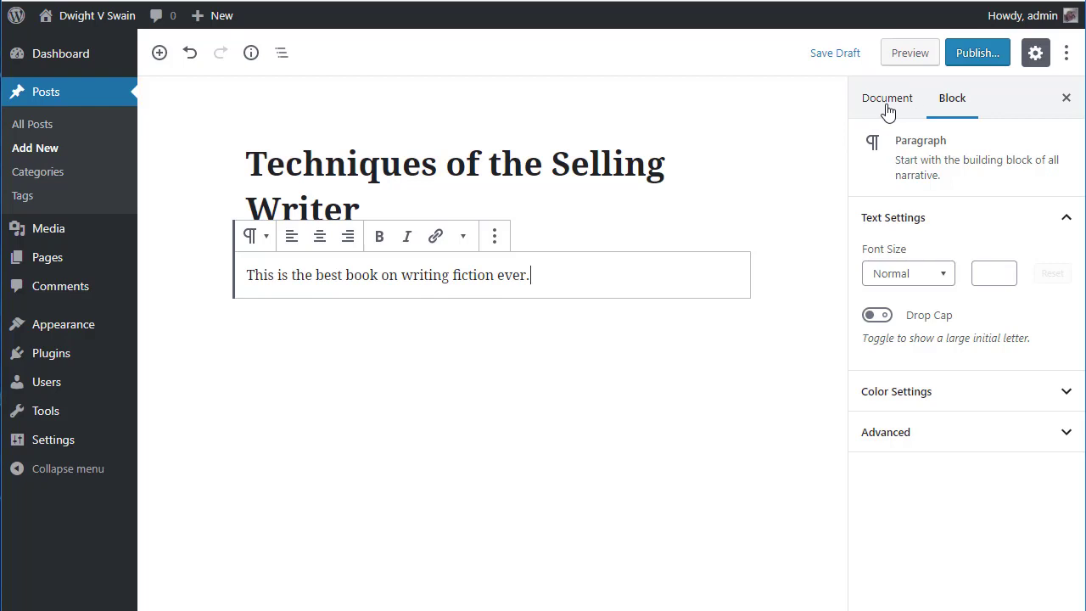
{"action": "left_click", "coordinate": [348, 174]}
{"action": "left_click", "coordinate": [357, 265]}
{"action": "left_click", "coordinate": [446, 165]}
{"action": "left_click", "coordinate": [370, 274]}
{"action": "left_click", "coordinate": [884, 109]}
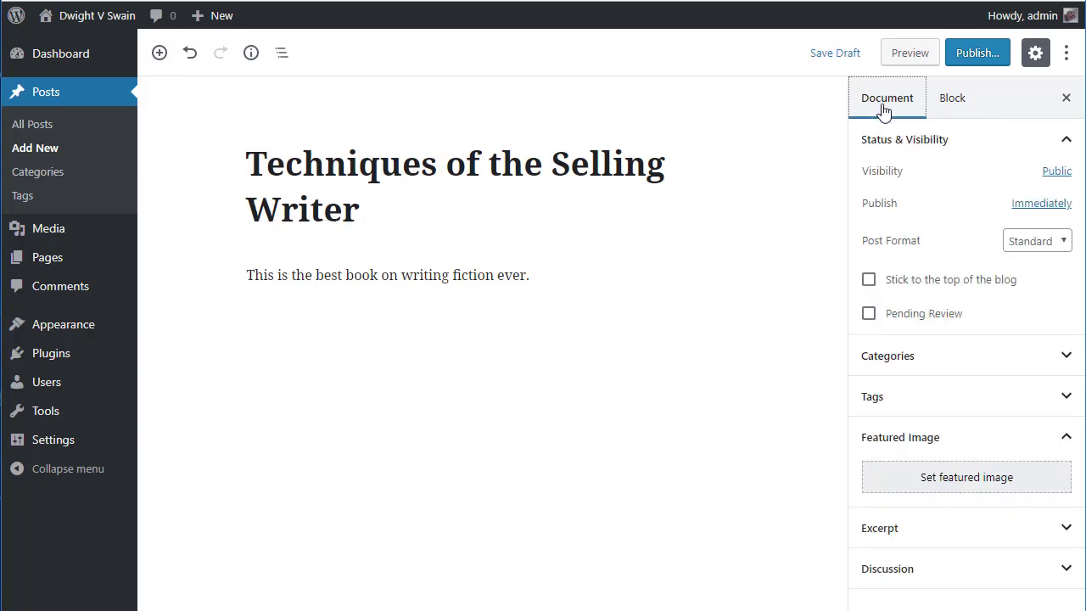
Upload writer.jpg and set it as the post's featured image
{"action": "left_click", "coordinate": [941, 483]}
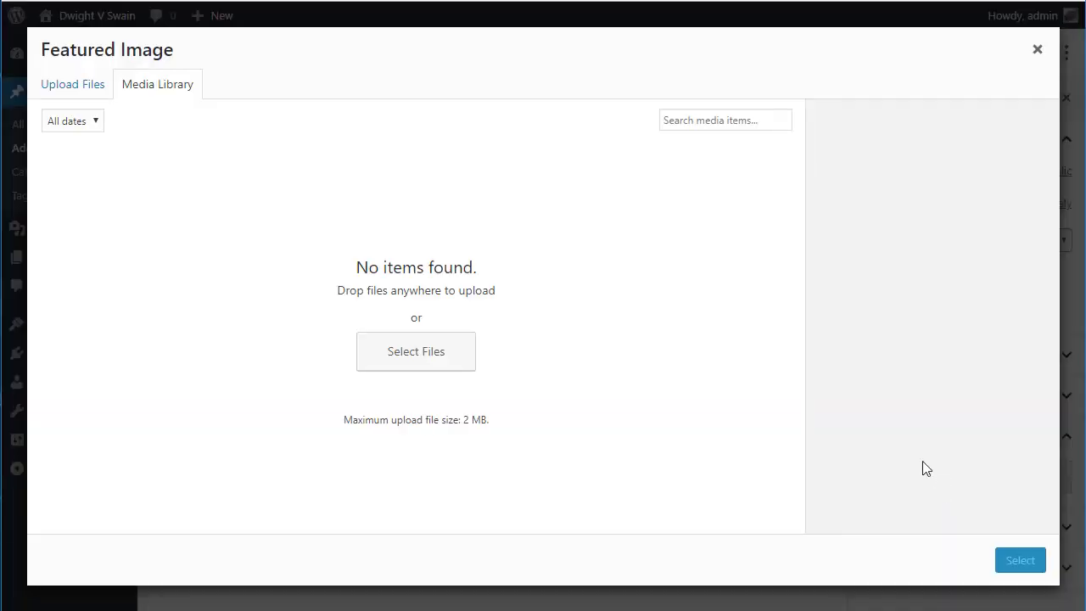
{"action": "left_click", "coordinate": [94, 95]}
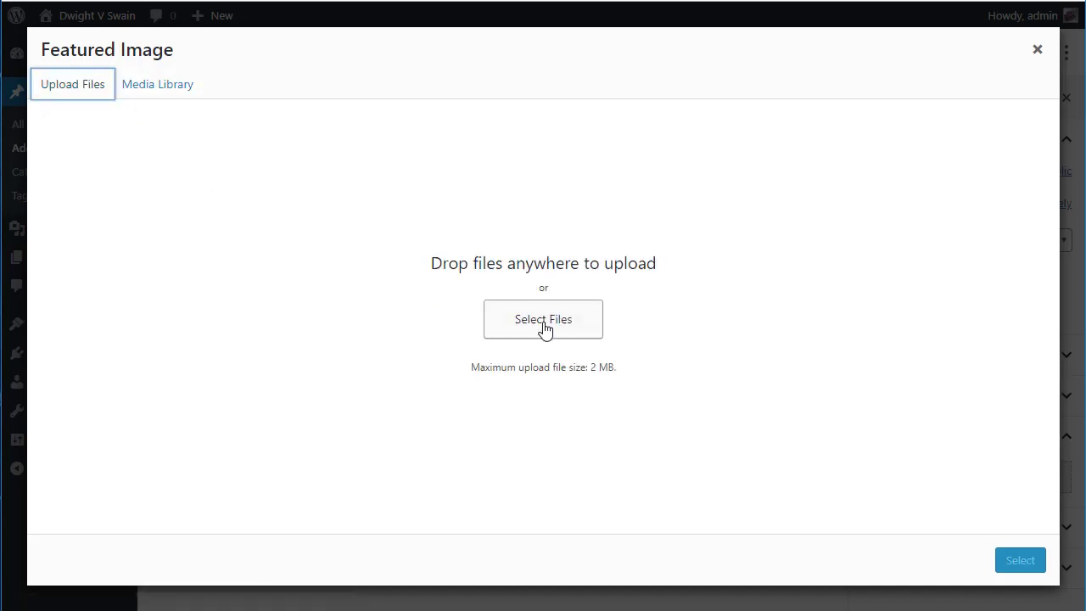
{"action": "left_click", "coordinate": [546, 331]}
{"action": "left_click", "coordinate": [764, 48]}
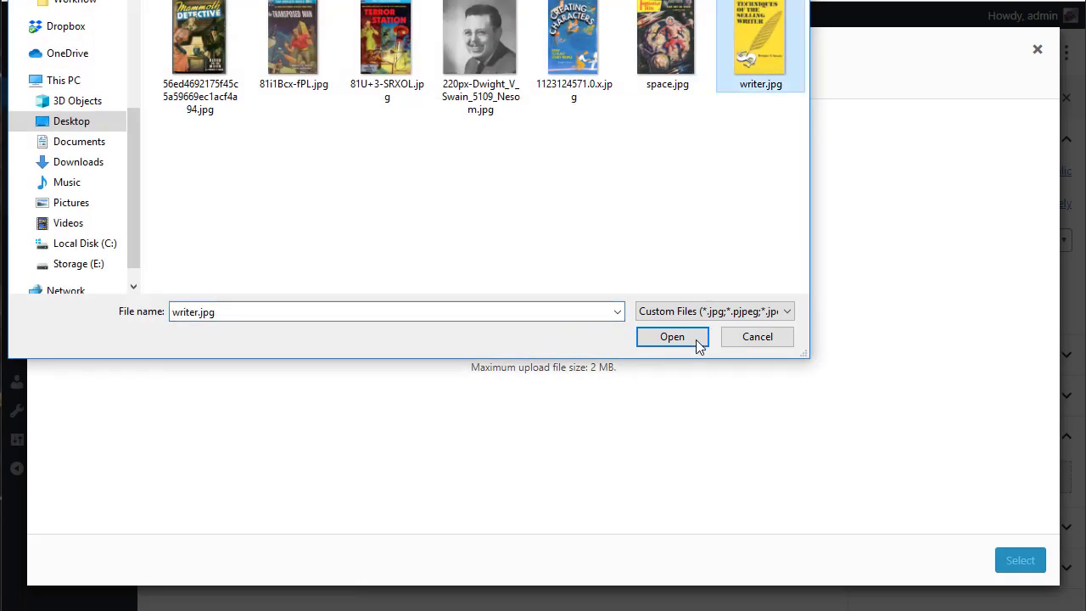
{"action": "left_click", "coordinate": [684, 337]}
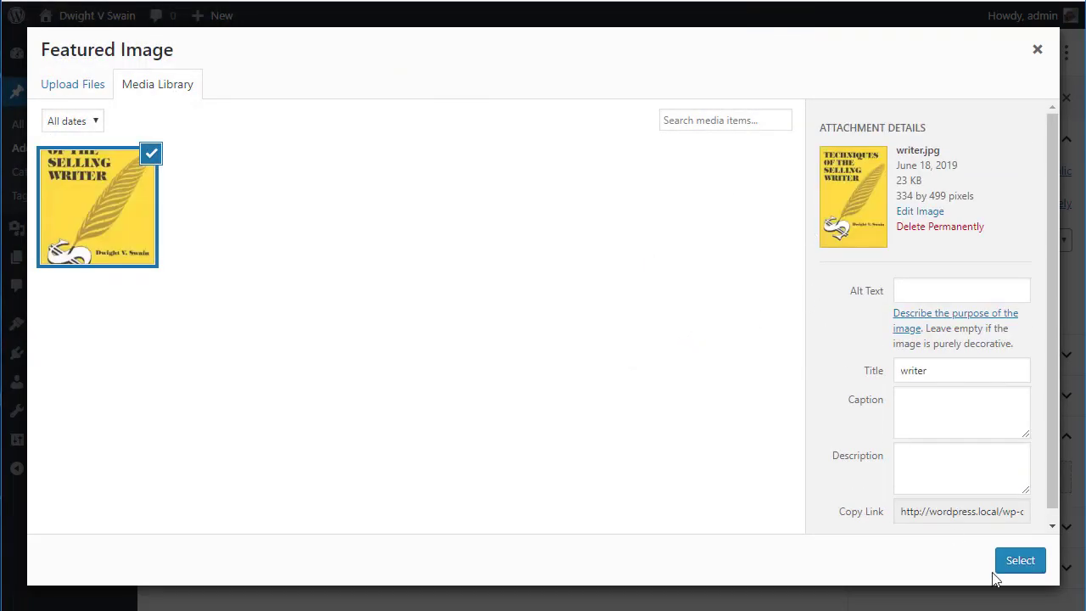
{"action": "left_click", "coordinate": [1034, 573]}
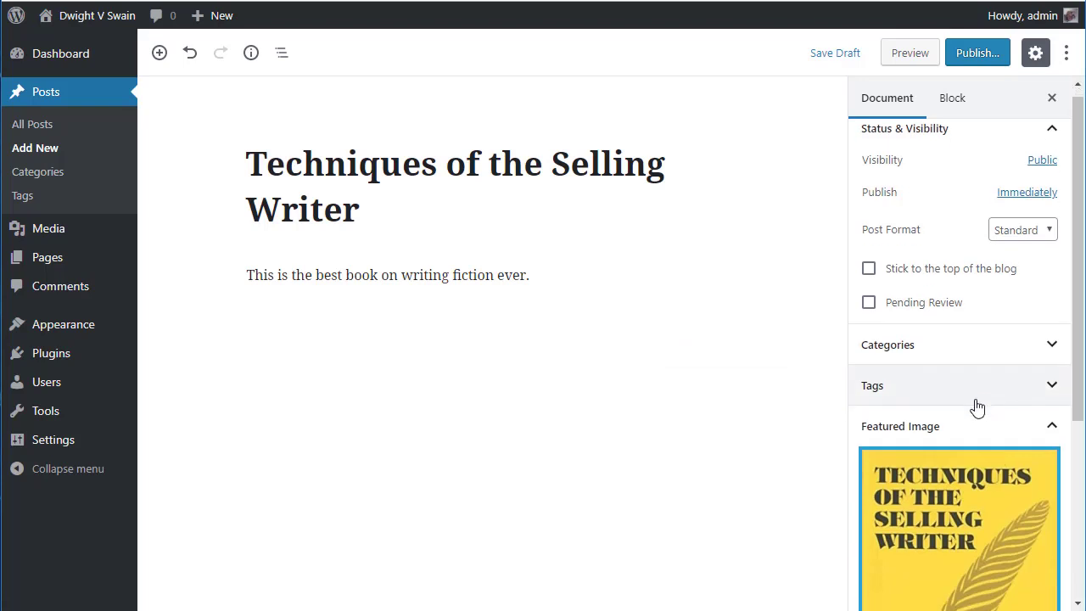
{"action": "scroll", "coordinate": [978, 510], "scroll_direction": "down", "scroll_amount": 3}
{"action": "scroll", "coordinate": [965, 565], "scroll_direction": "up", "scroll_amount": 3}
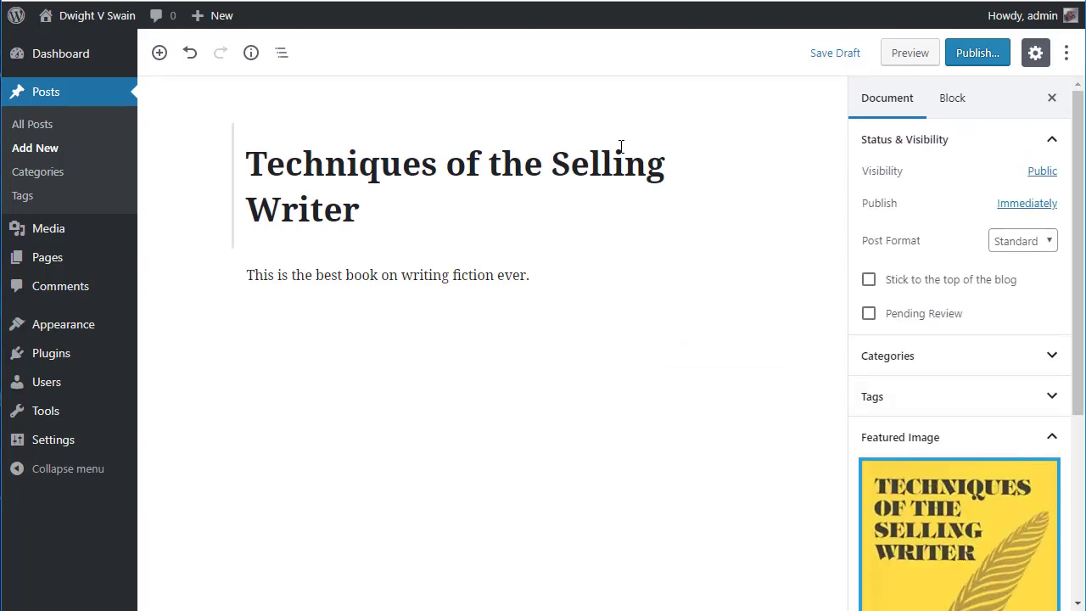
Publish the post and start a new blank post
{"action": "left_click", "coordinate": [975, 63]}
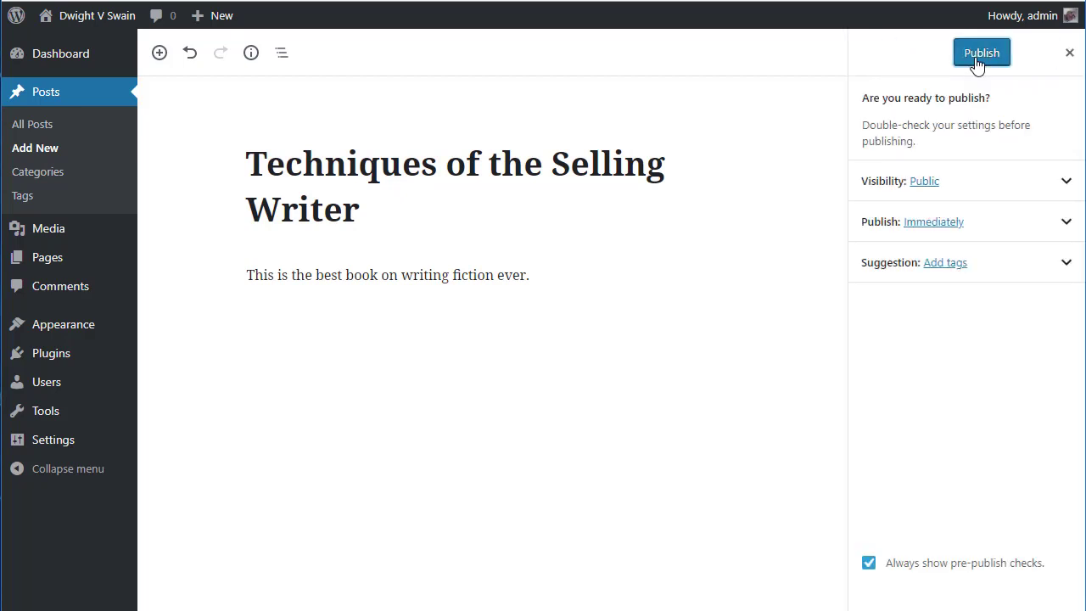
{"action": "left_click", "coordinate": [978, 63]}
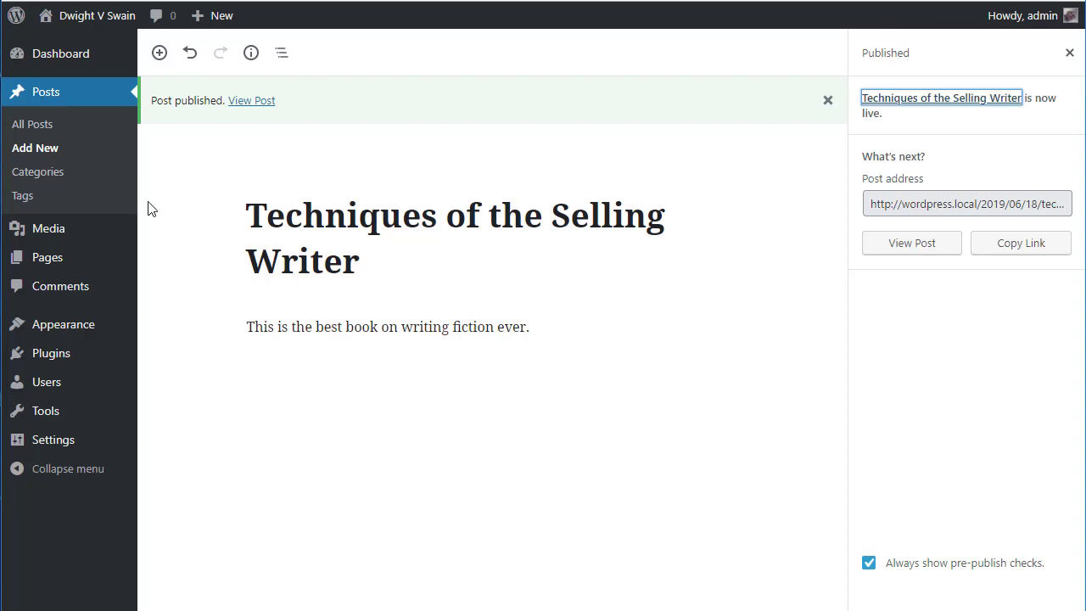
{"action": "left_click", "coordinate": [31, 150]}
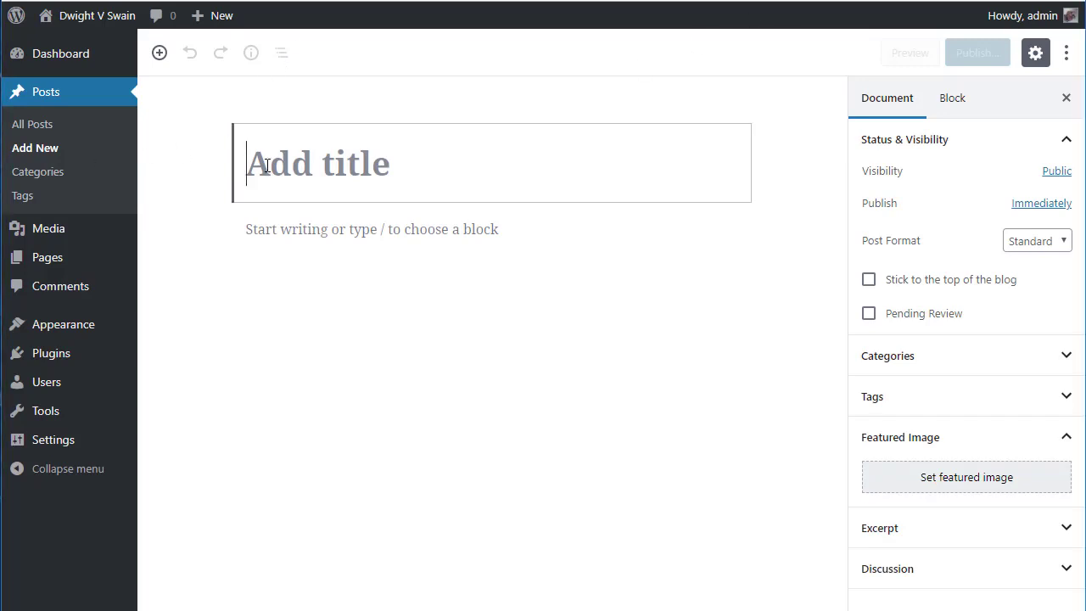
Enter the title 'The Transposed Man' and the body 'THis is a generic book descrip'
{"action": "type", "text": "The Tra"}
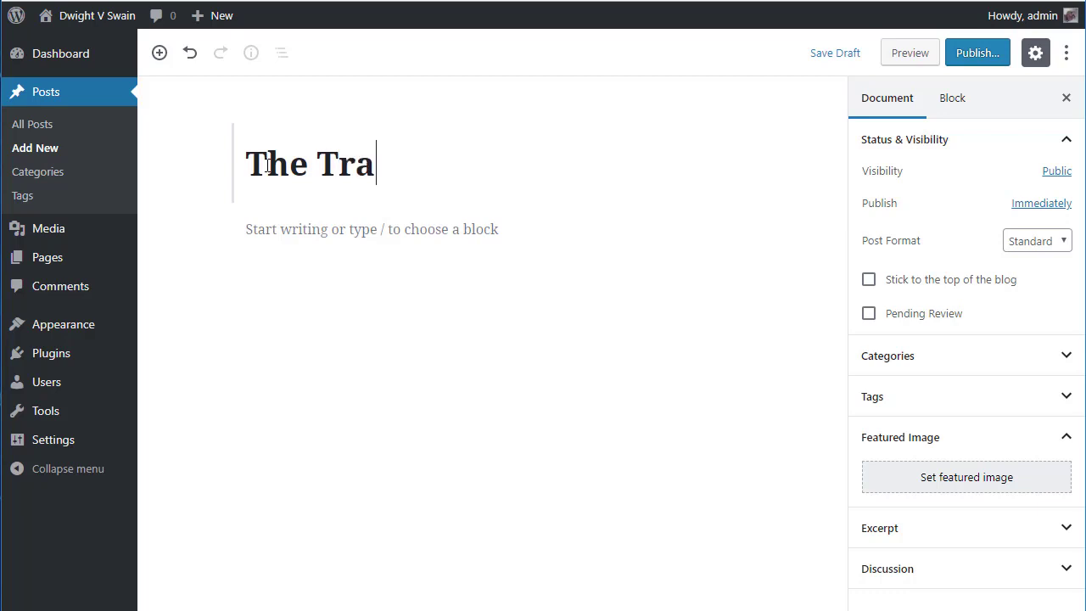
{"action": "type", "text": "nsposed Man"}
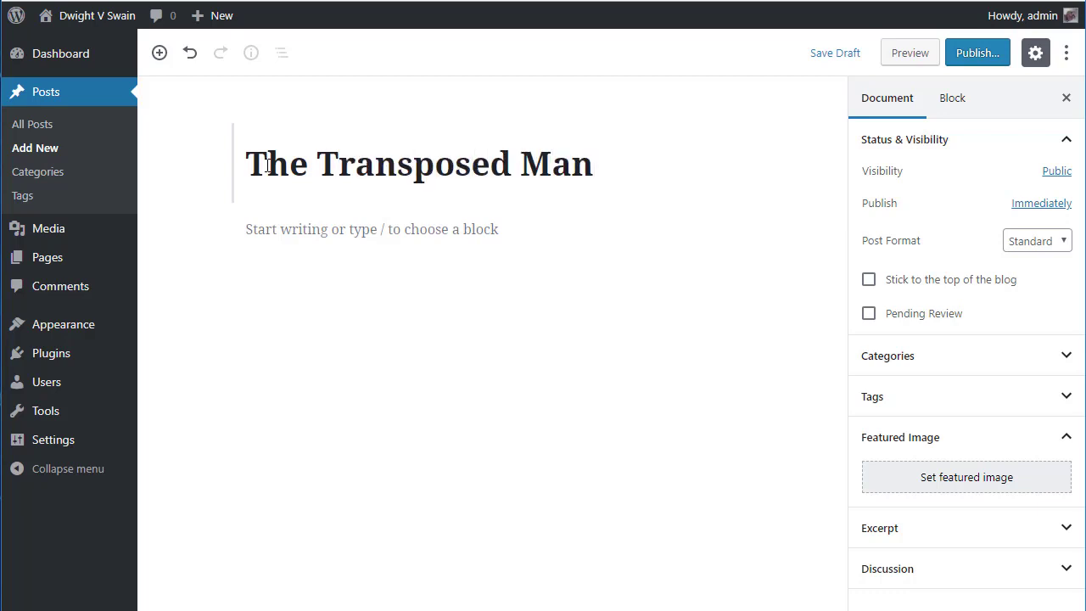
{"action": "left_click", "coordinate": [282, 237]}
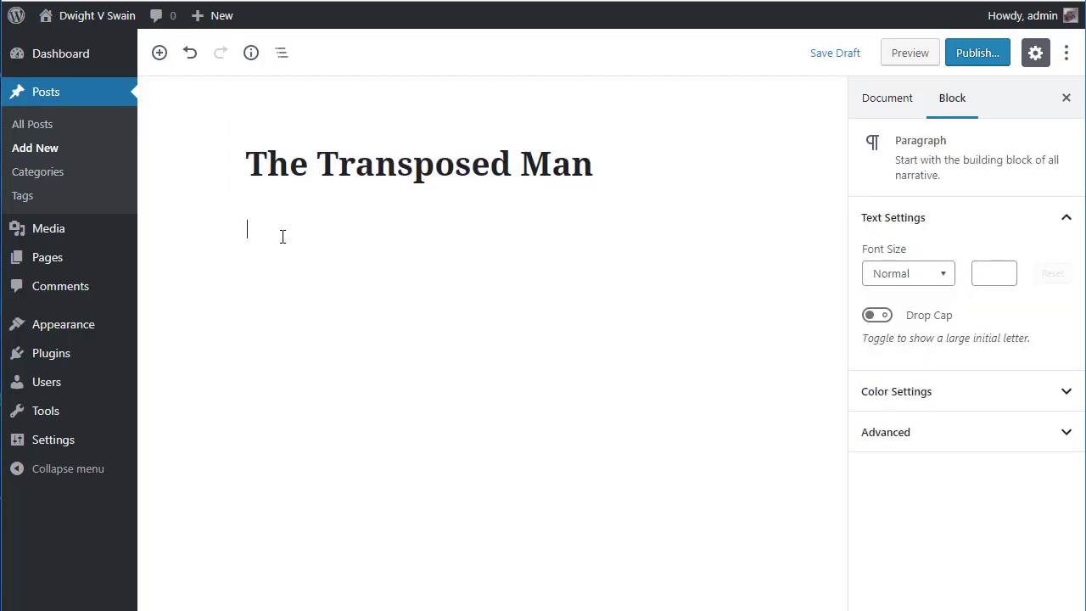
{"action": "type", "text": "THis is a generic book description"}
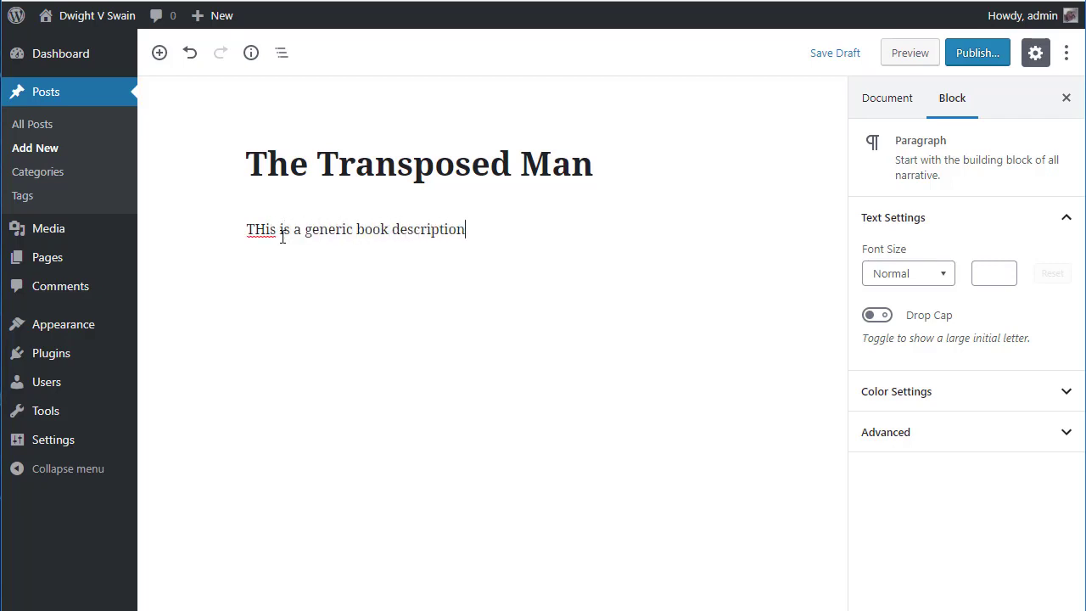
Upload the cover 81i1Bcx-fPL.jpg and set it as the post's featured image
{"action": "left_click", "coordinate": [873, 102]}
{"action": "left_click", "coordinate": [969, 480]}
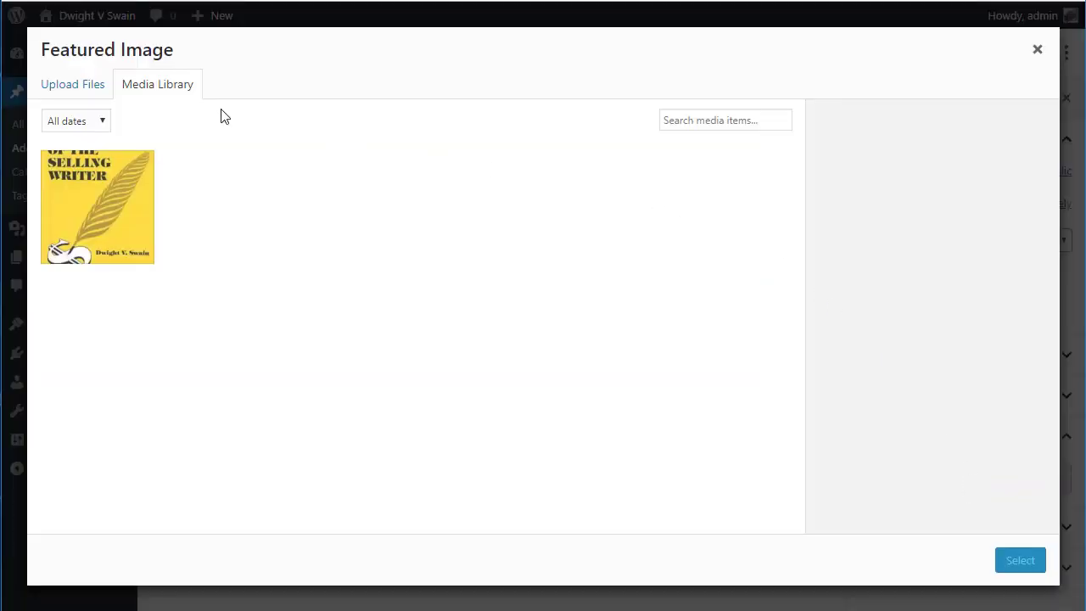
{"action": "left_click", "coordinate": [88, 99]}
{"action": "left_click", "coordinate": [537, 323]}
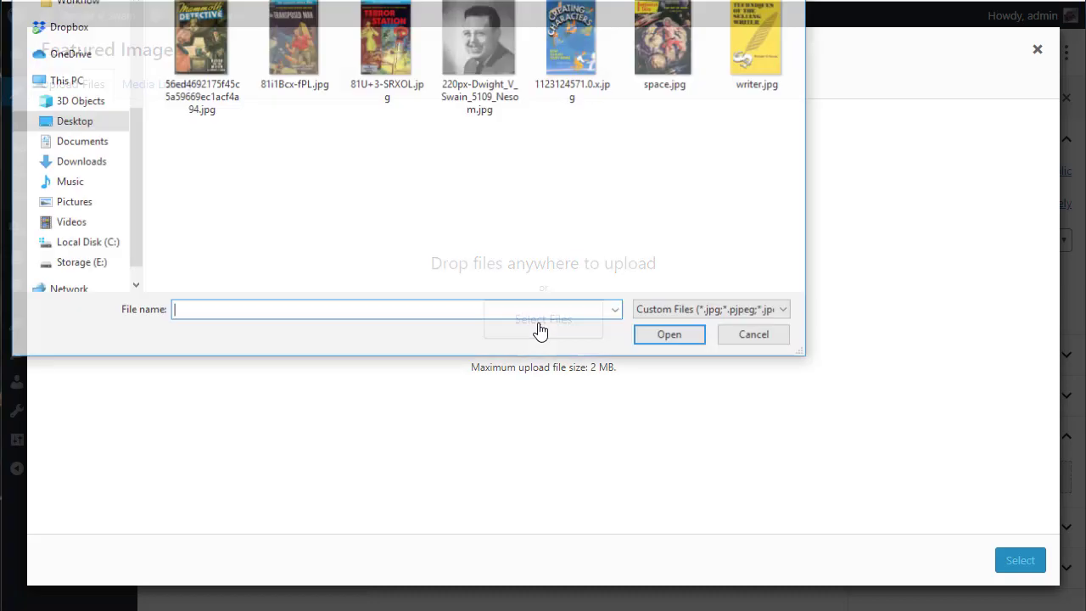
{"action": "left_click", "coordinate": [311, 25]}
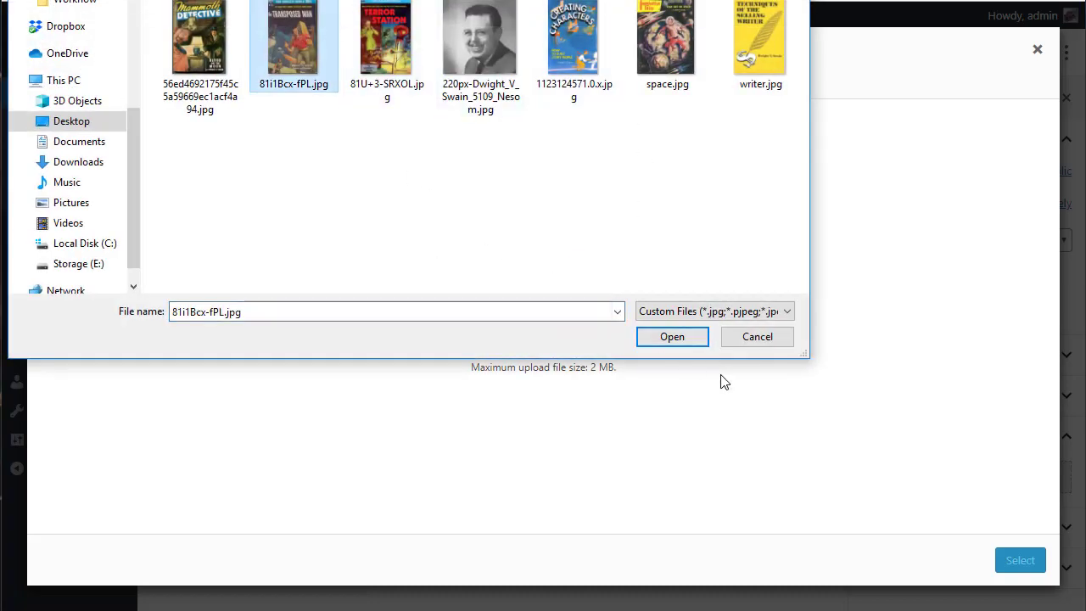
{"action": "left_click", "coordinate": [672, 337]}
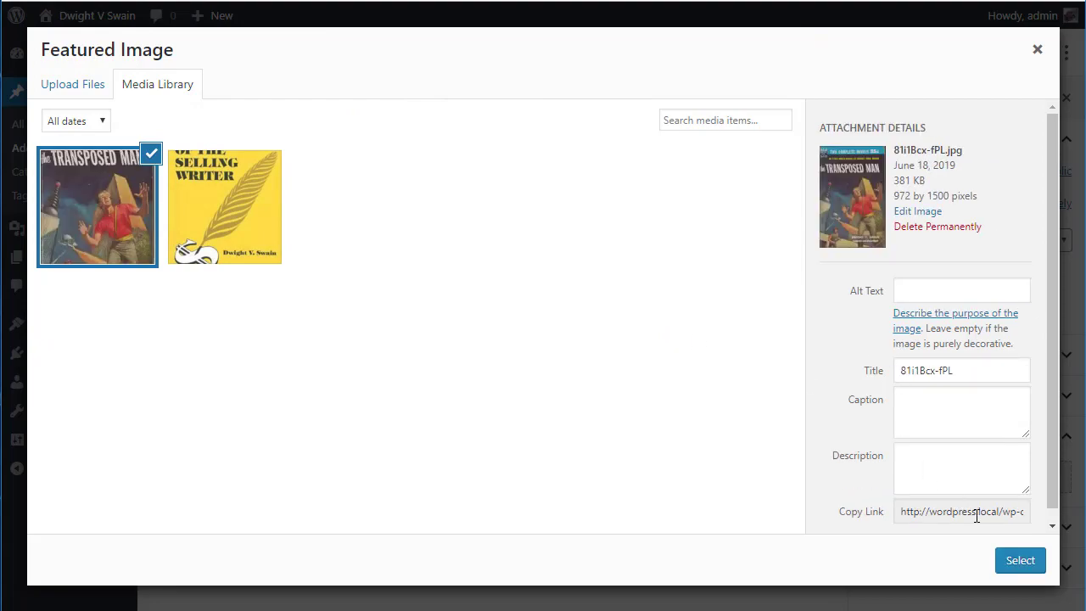
{"action": "left_click", "coordinate": [1018, 567]}
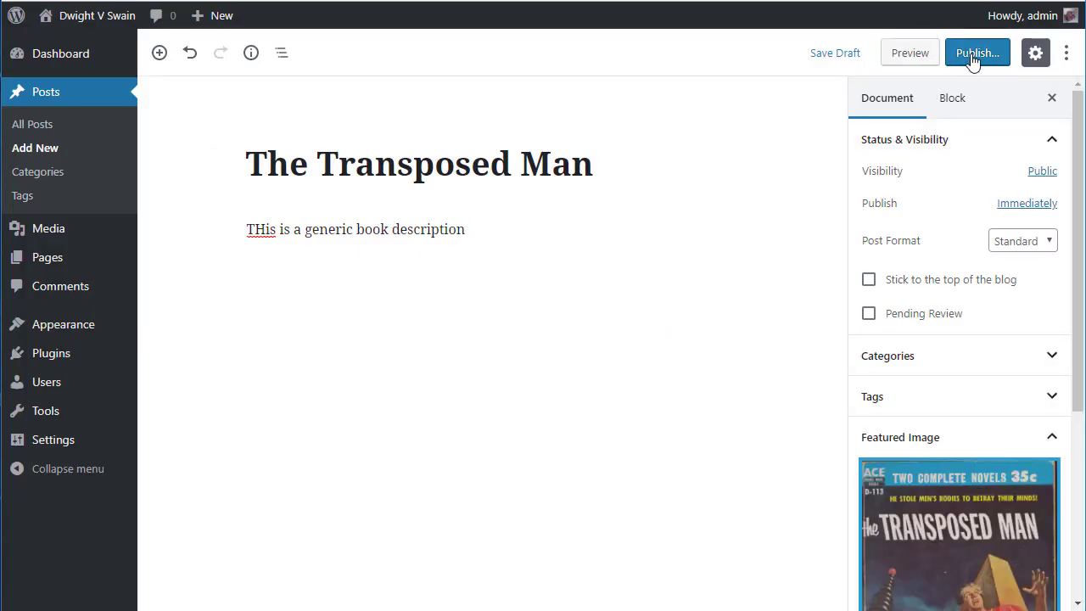
Correct 'THis' to 'This', publish the post, and start another new post
{"action": "left_click", "coordinate": [265, 230]}
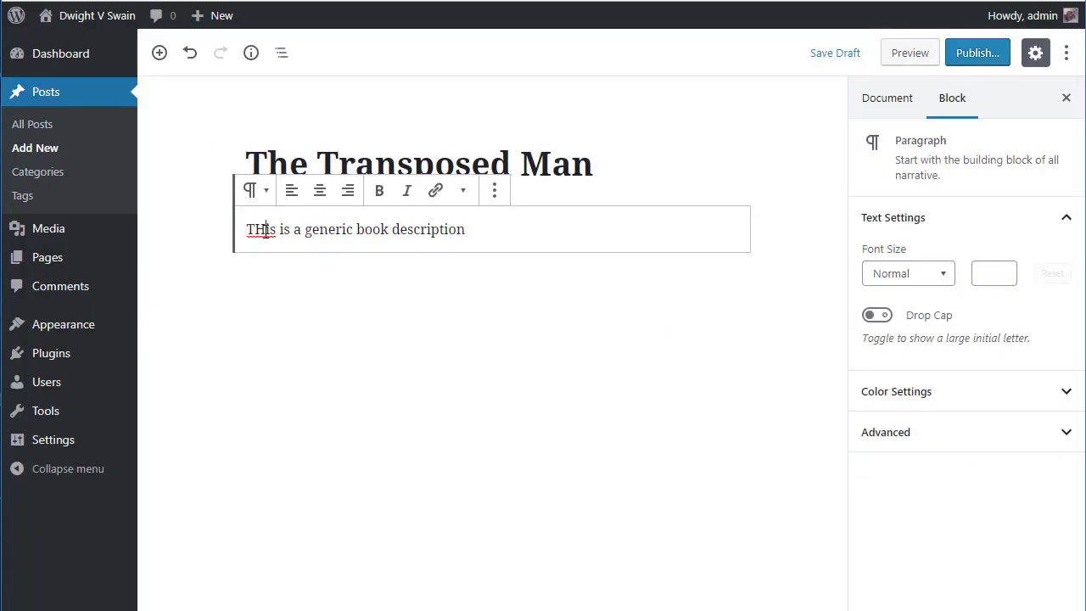
{"action": "key", "text": "BackSpace"}
{"action": "type", "text": "h"}
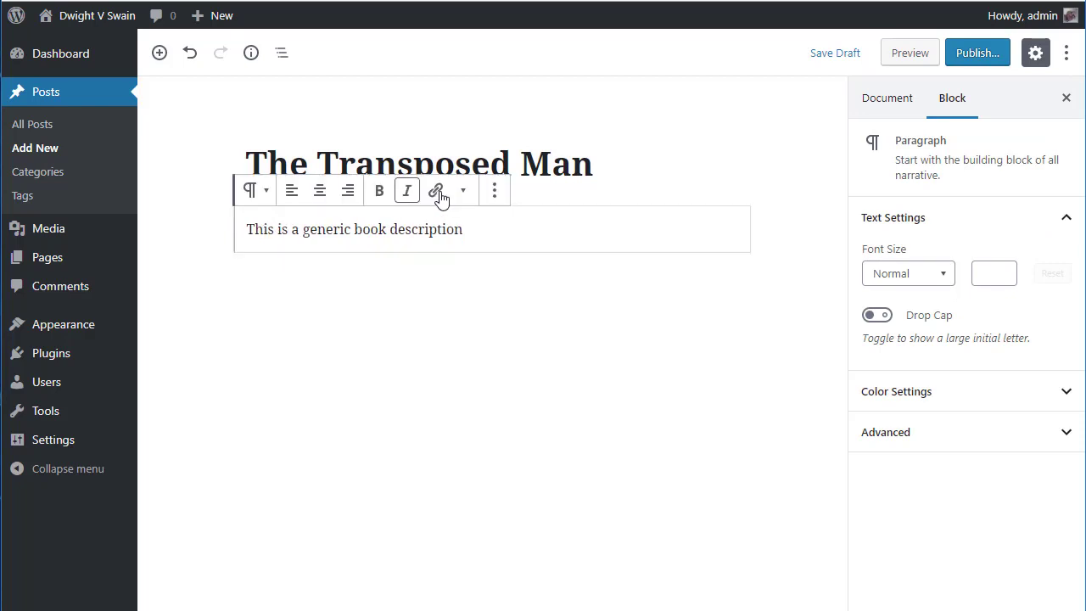
{"action": "left_click", "coordinate": [982, 53]}
{"action": "left_click", "coordinate": [984, 53]}
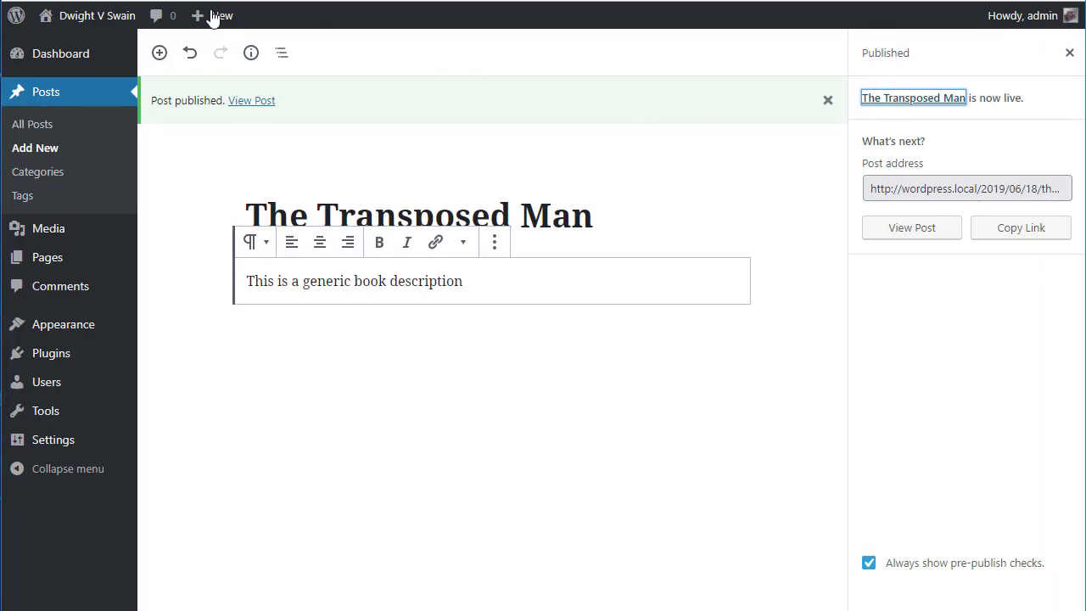
{"action": "mouse_move", "coordinate": [204, 21]}
{"action": "left_click", "coordinate": [204, 44]}
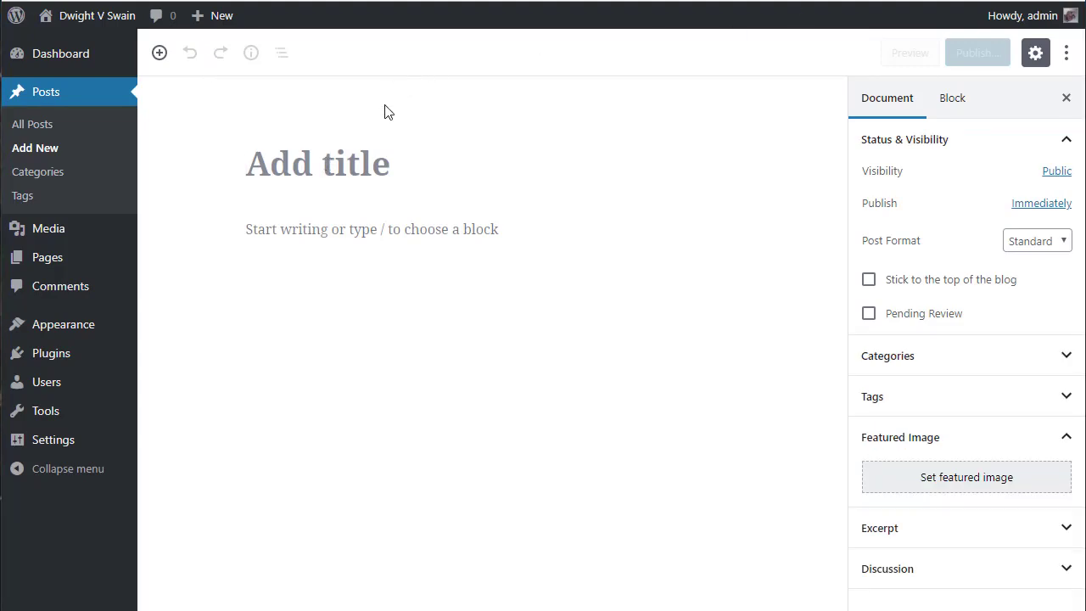
Enter the title 'Creating Characters' and the body 'This is another book on writing'
{"action": "left_click", "coordinate": [366, 160]}
{"action": "type", "text": "Crea"}
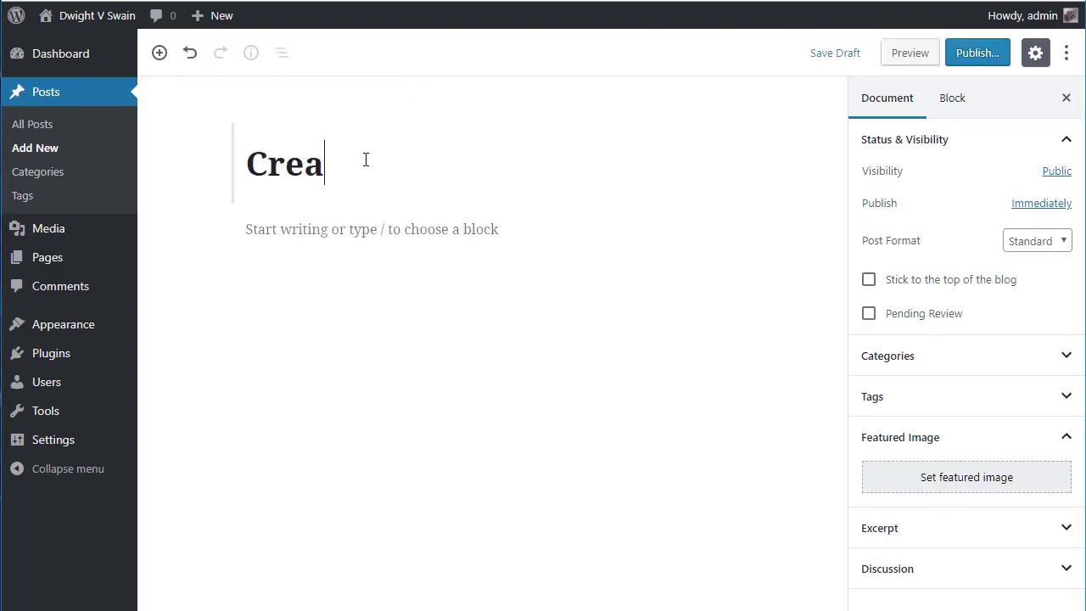
{"action": "type", "text": "ting Characters"}
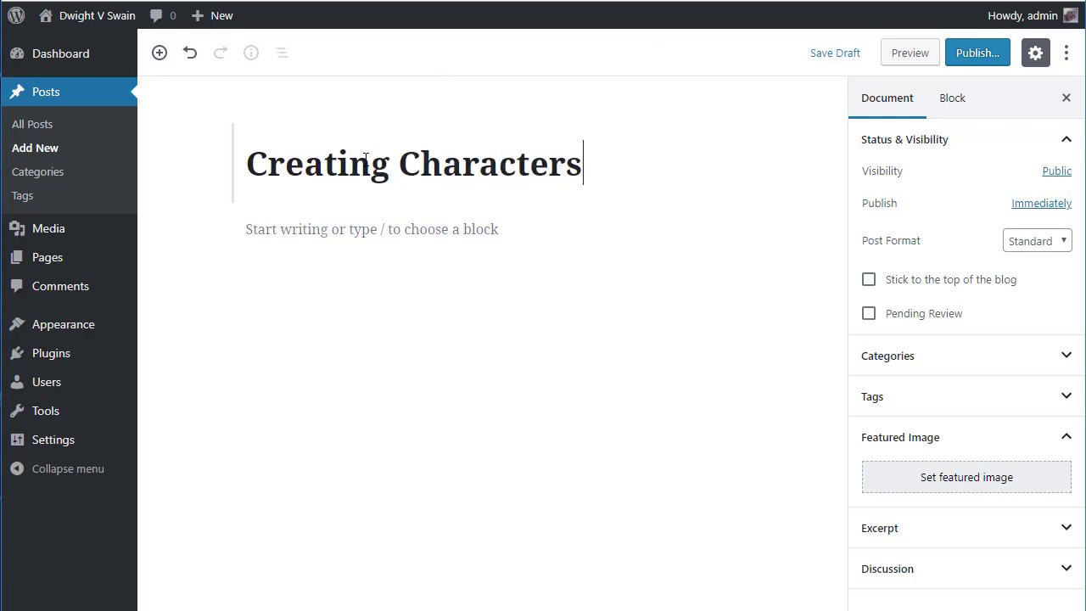
{"action": "key", "text": "Return"}
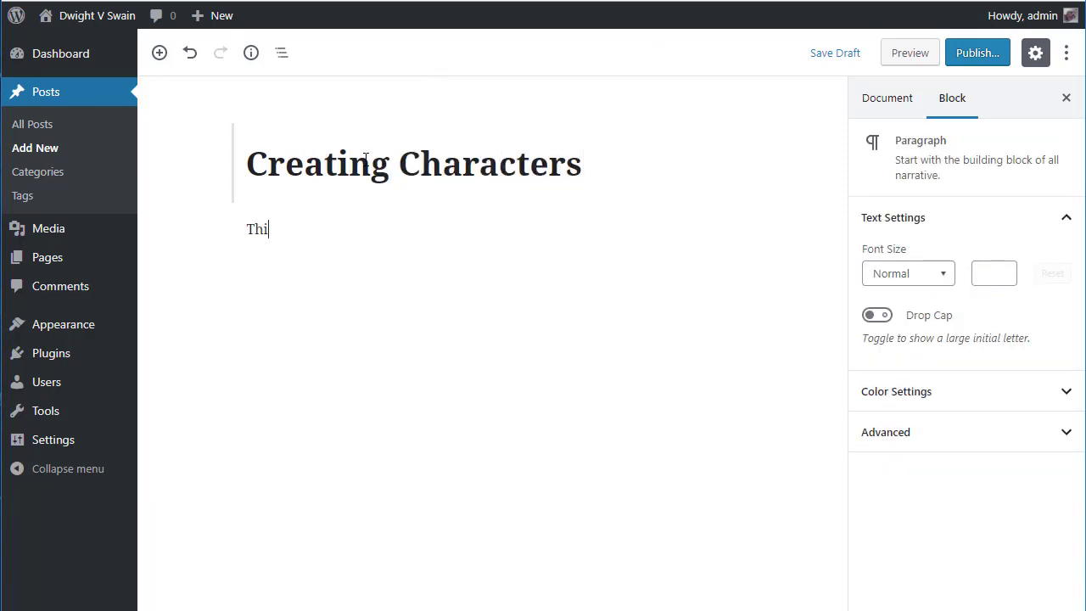
{"action": "type", "text": "This is another book on writing"}
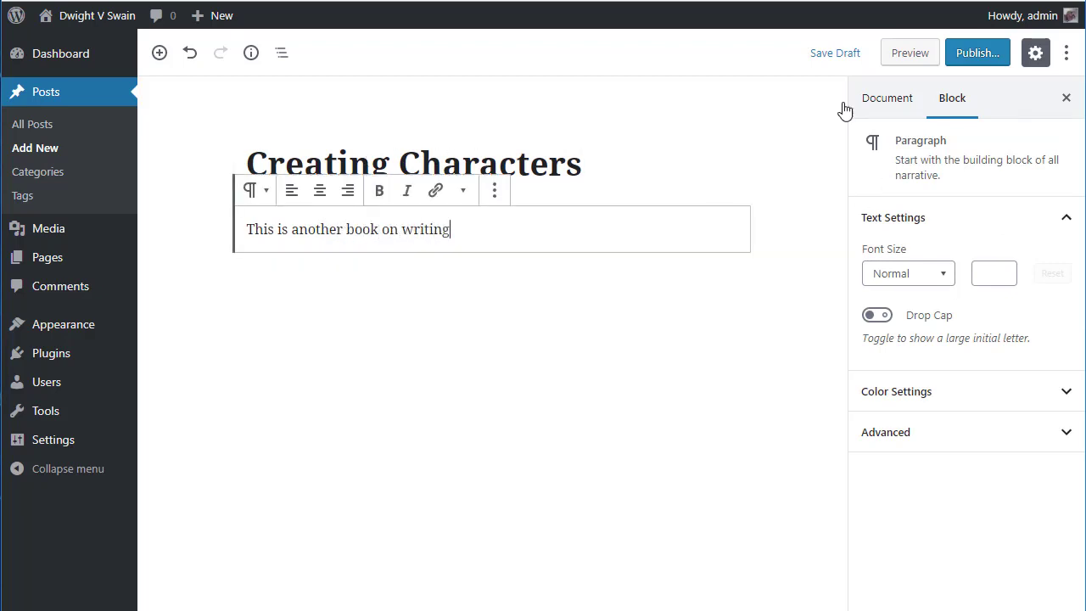
Upload the Creating Characters cover and set it as the featured image
{"action": "left_click", "coordinate": [909, 100]}
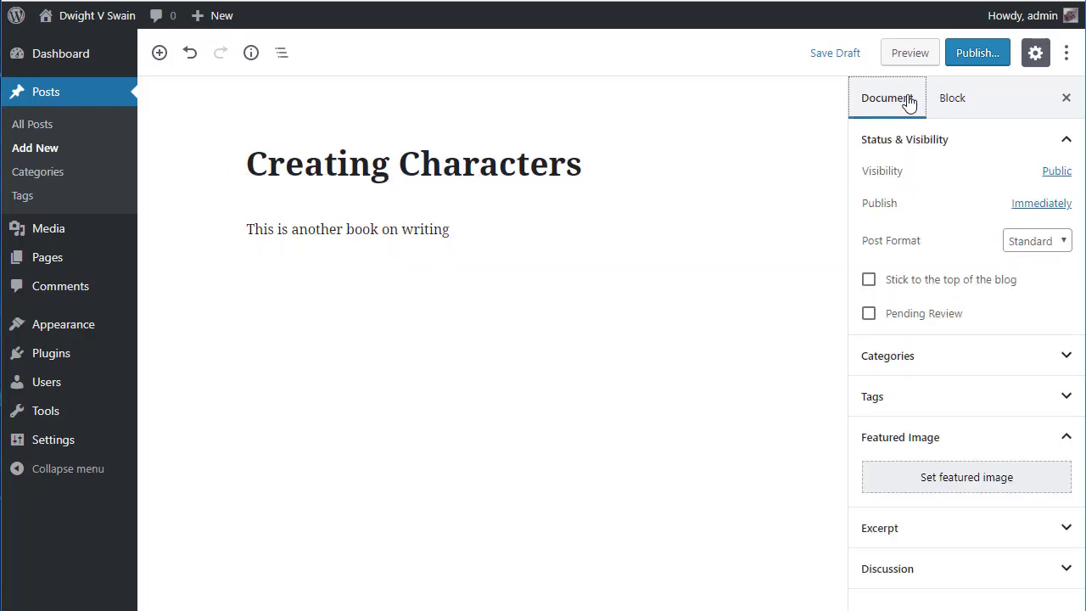
{"action": "left_click", "coordinate": [982, 418]}
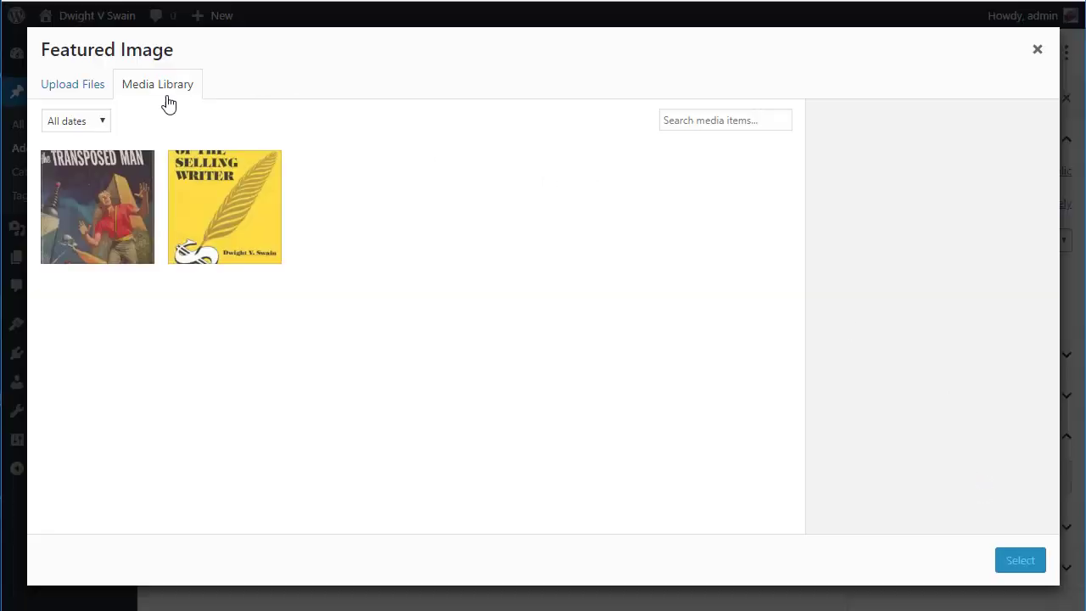
{"action": "left_click", "coordinate": [91, 91]}
{"action": "left_click", "coordinate": [543, 330]}
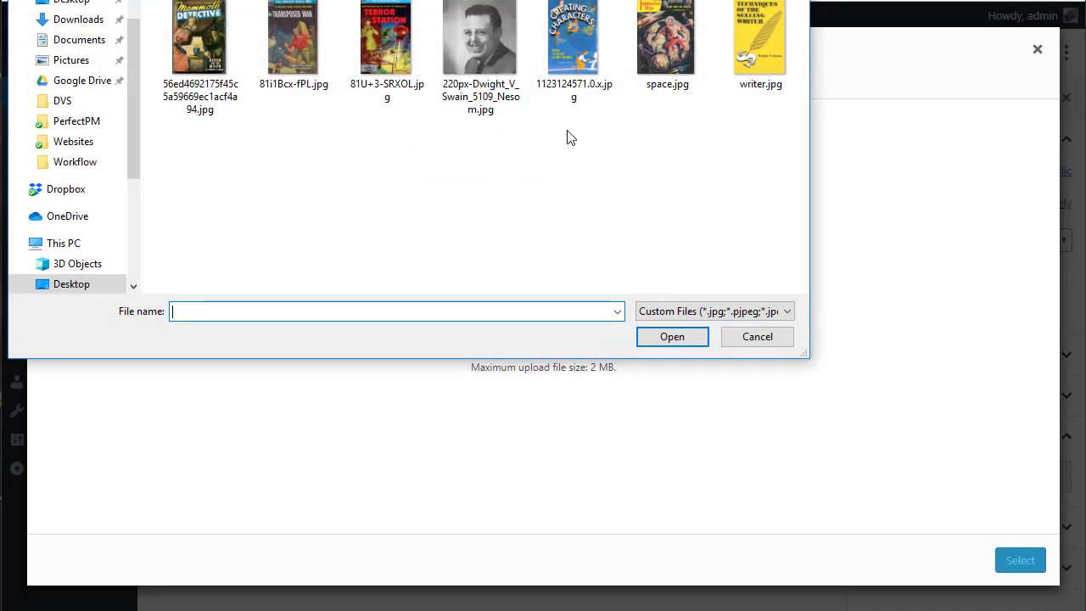
{"action": "left_click", "coordinate": [574, 47]}
{"action": "left_click", "coordinate": [686, 337]}
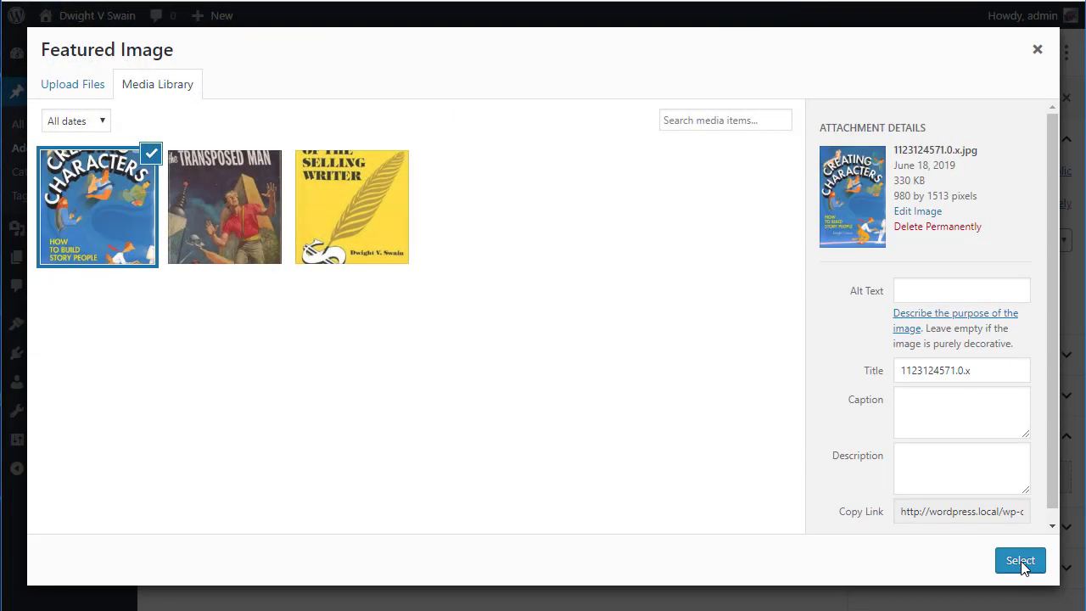
{"action": "left_click", "coordinate": [1021, 567]}
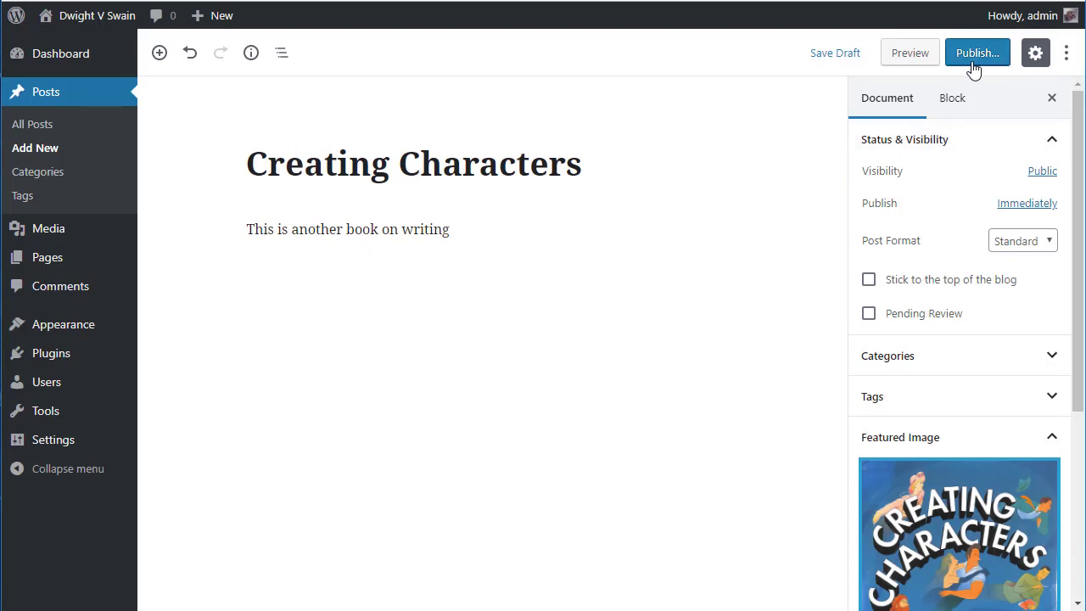
Publish the Creating Characters post and start a new blank post
{"action": "left_click", "coordinate": [974, 65]}
{"action": "left_click", "coordinate": [979, 53]}
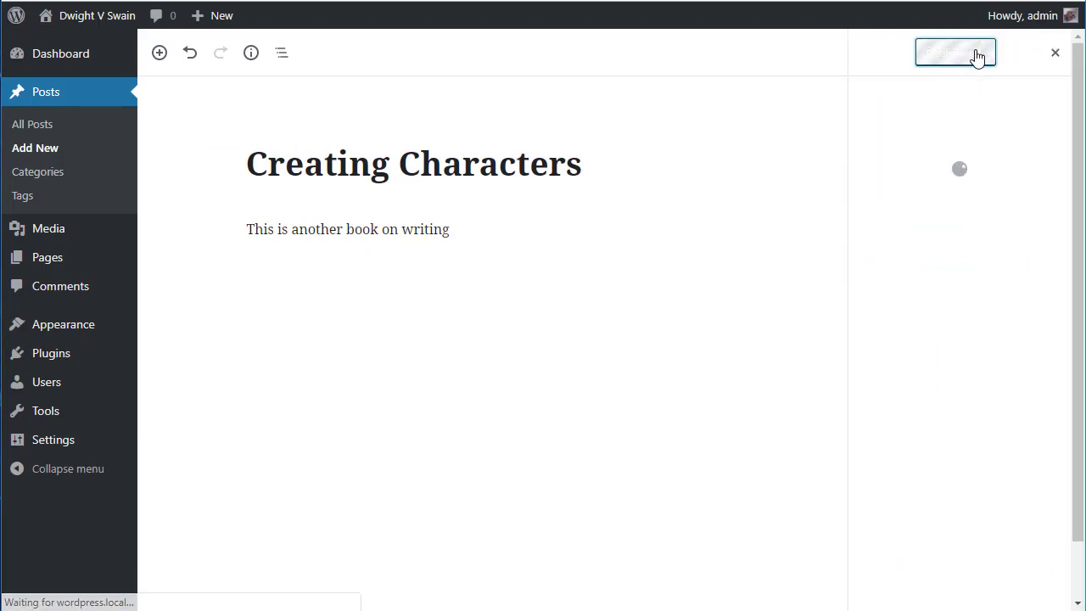
{"action": "left_click", "coordinate": [39, 156]}
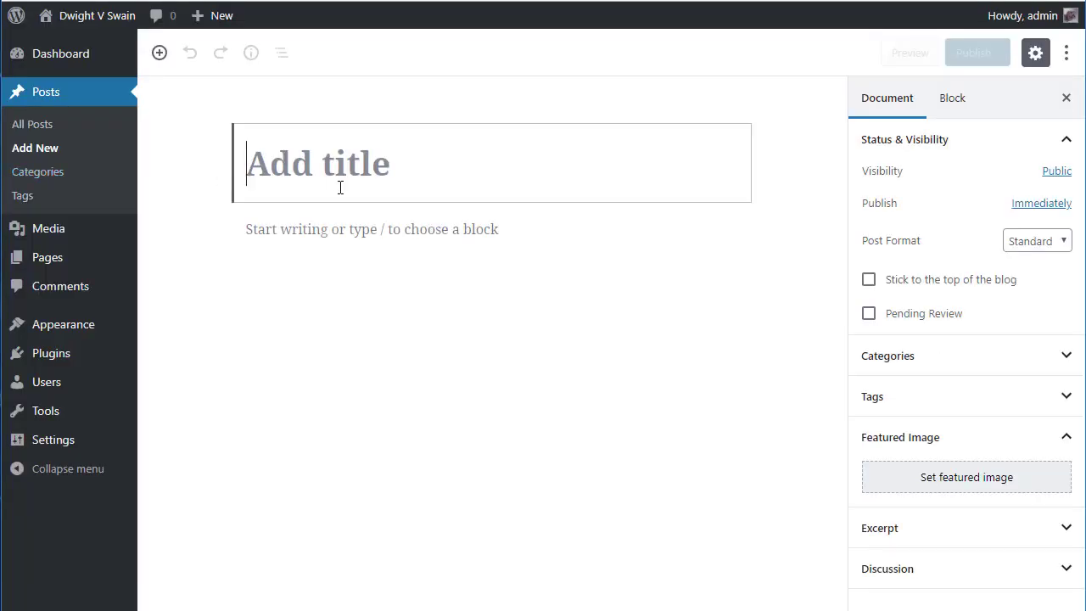
Enter the title 'Terror Station' and the body 'Another pulp masterpiece.'
{"action": "type", "text": "Terror "}
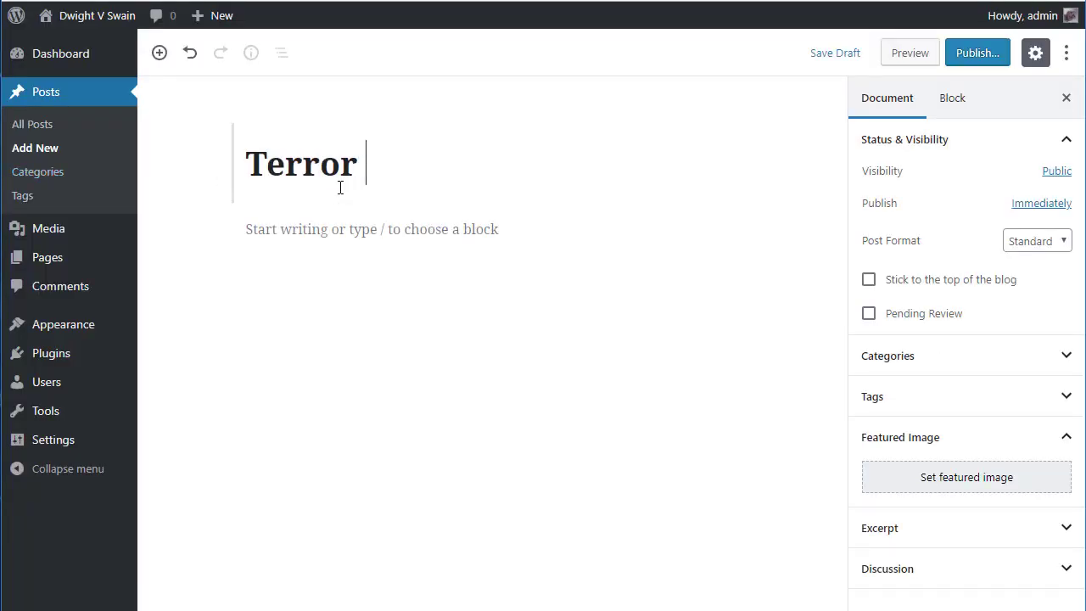
{"action": "type", "text": "Station"}
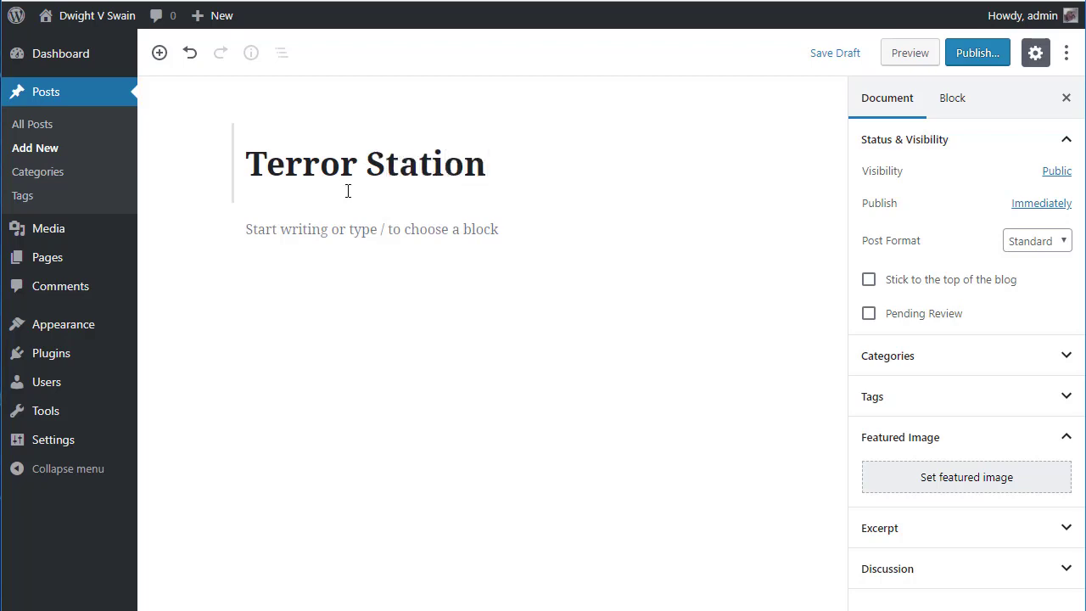
{"action": "left_click", "coordinate": [361, 226]}
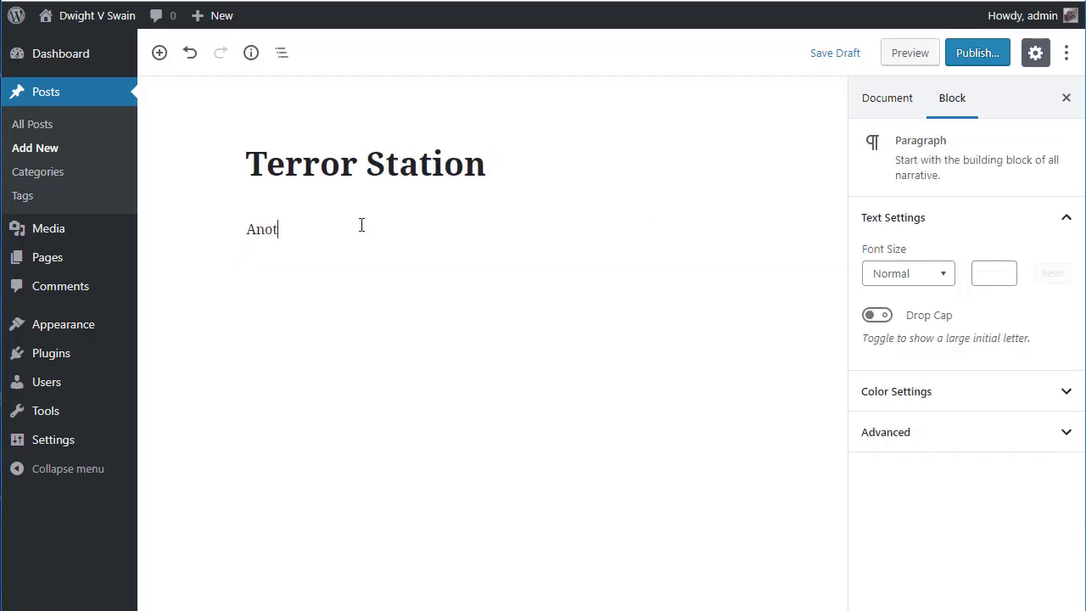
{"action": "type", "text": "Another pulp masterpiece"}
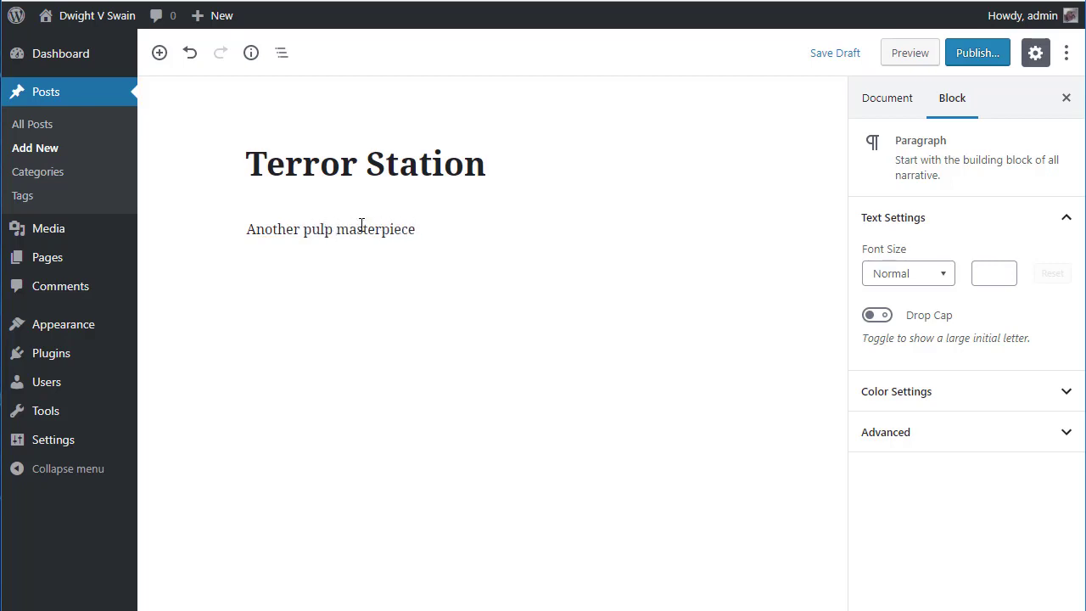
{"action": "type", "text": "."}
Upload the cover 81U+3-SRXOL.jpg and set it as the featured image
{"action": "left_click", "coordinate": [891, 97]}
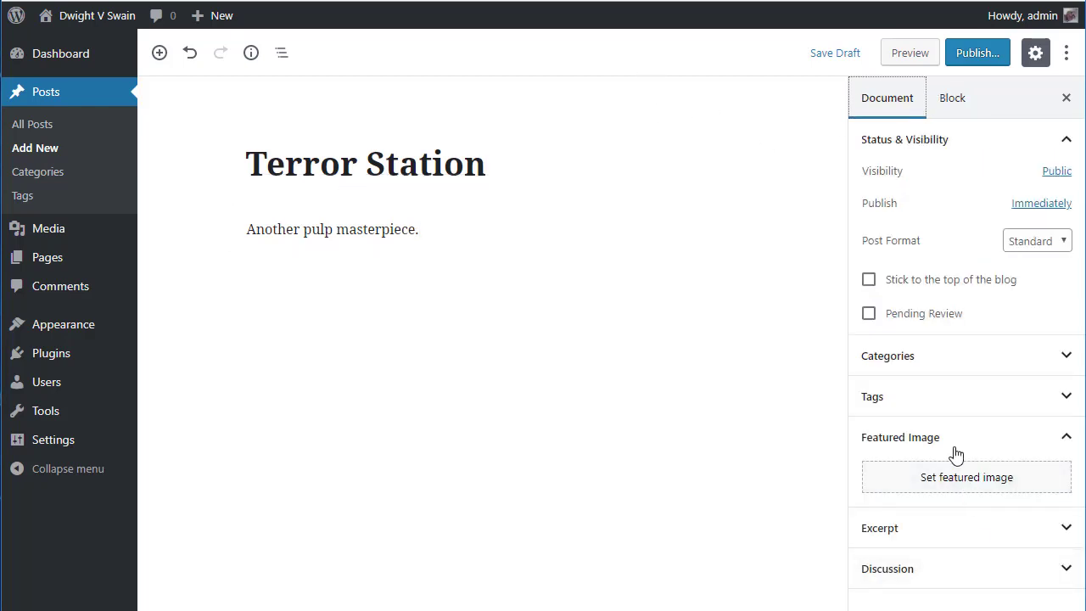
{"action": "left_click", "coordinate": [962, 479]}
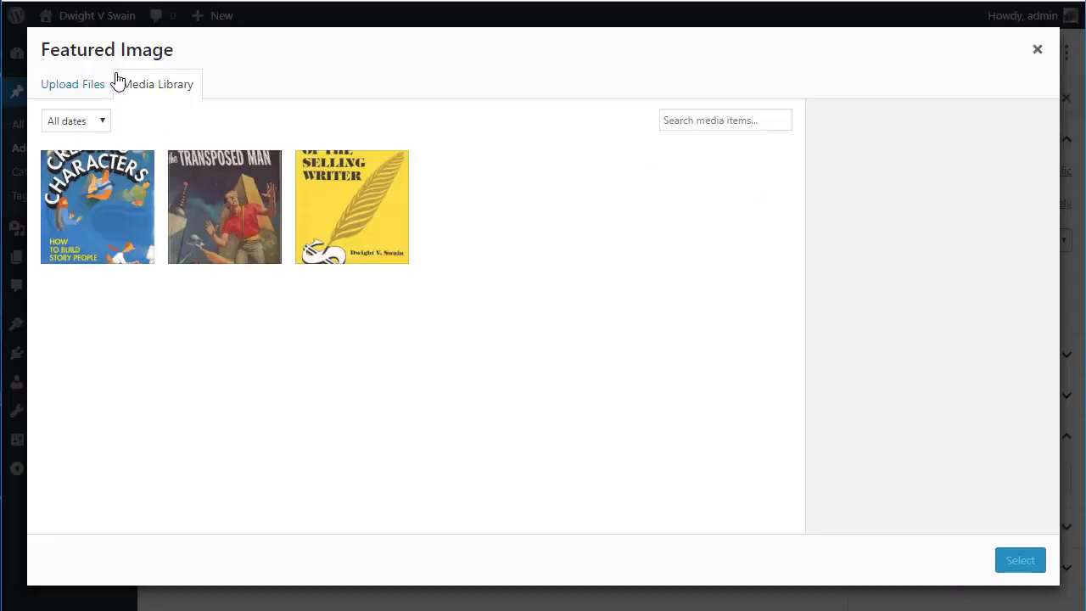
{"action": "left_click", "coordinate": [88, 86]}
{"action": "left_click", "coordinate": [518, 323]}
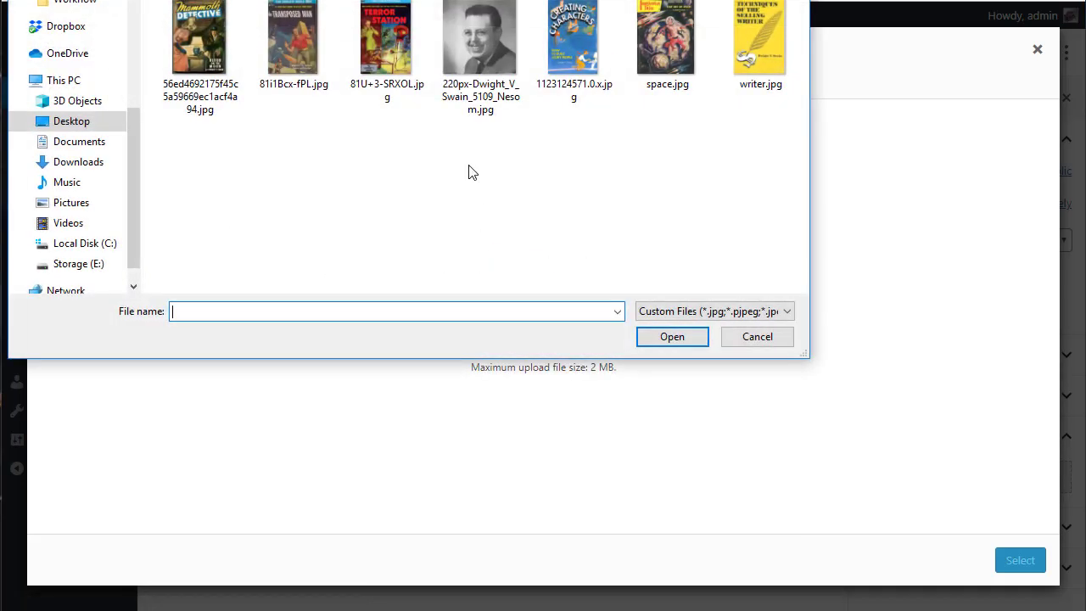
{"action": "left_click", "coordinate": [404, 76]}
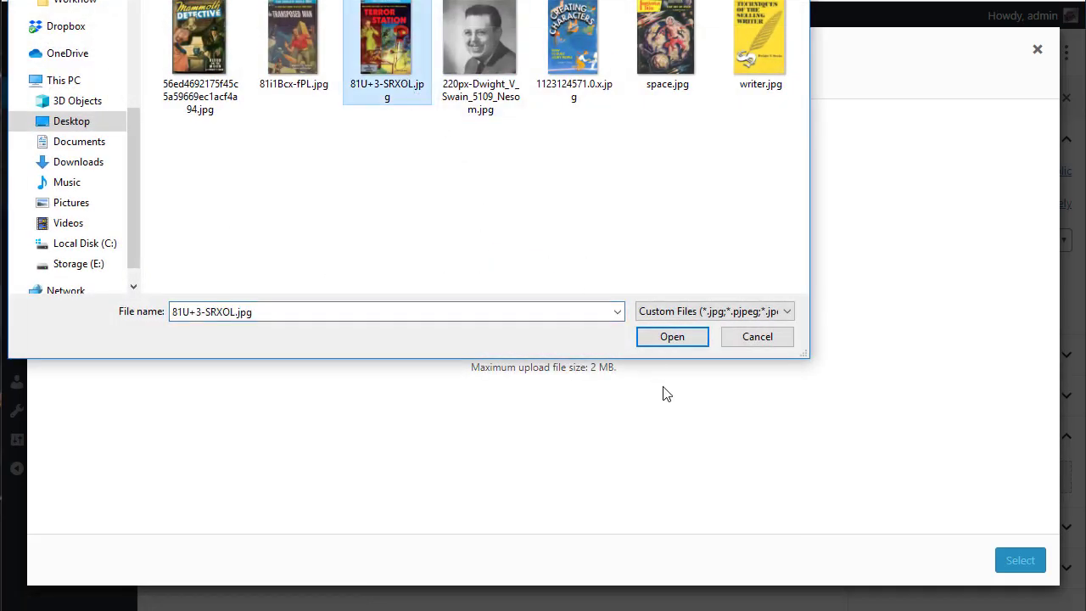
{"action": "left_click", "coordinate": [666, 337]}
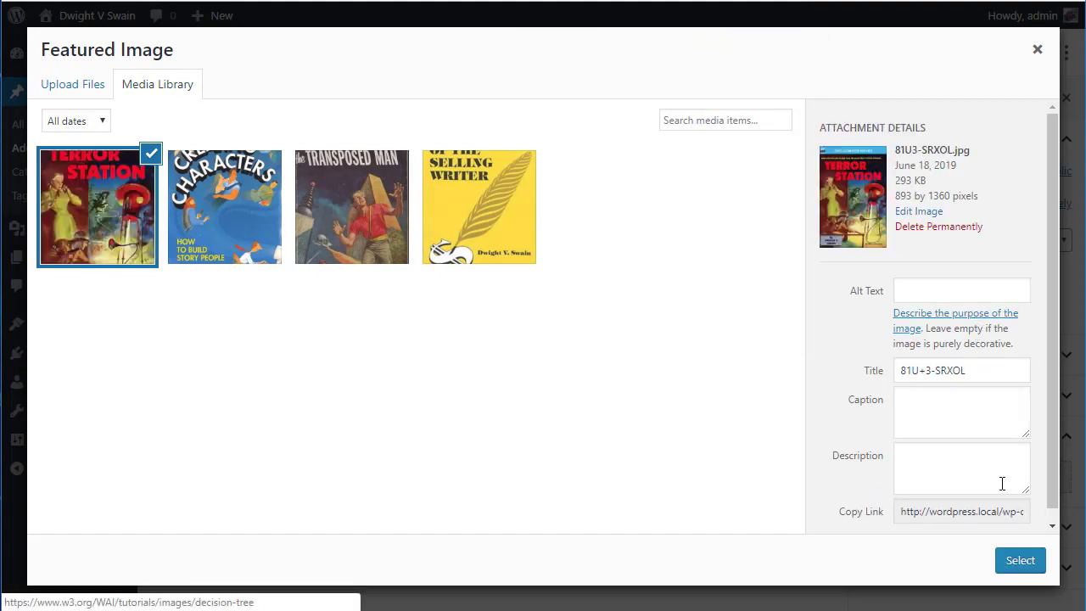
{"action": "left_click", "coordinate": [1022, 561]}
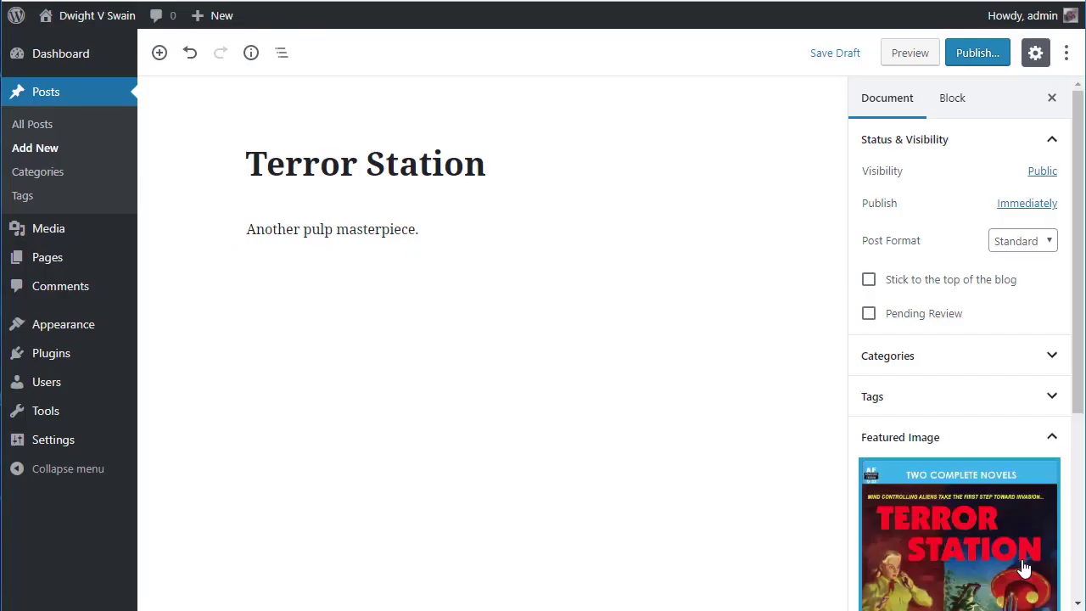
Publish the Terror Station post, making it the fourth book post
{"action": "left_click", "coordinate": [975, 59]}
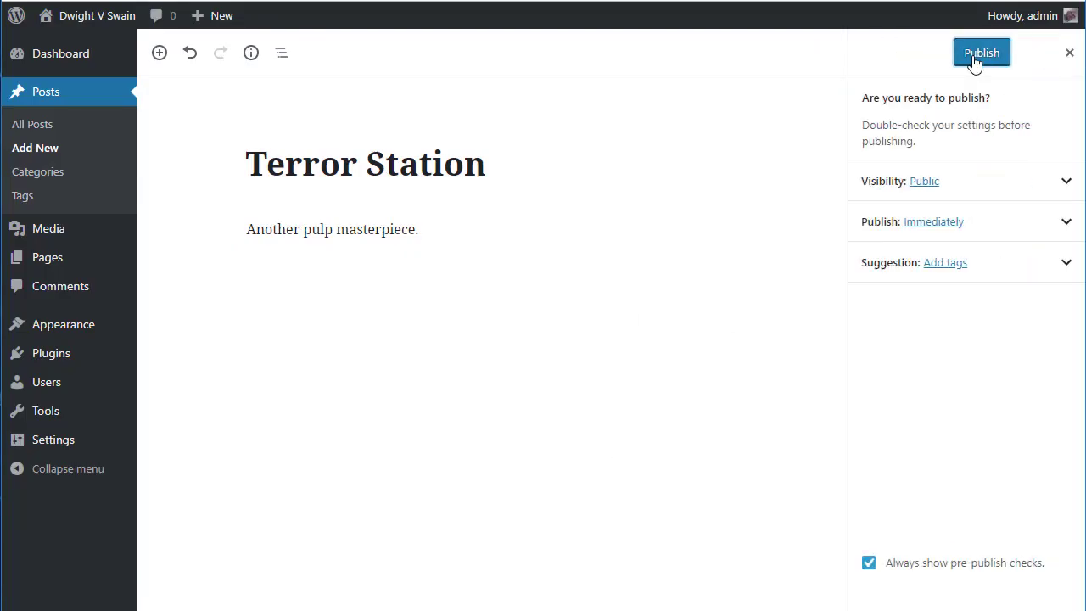
{"action": "left_click", "coordinate": [975, 56]}
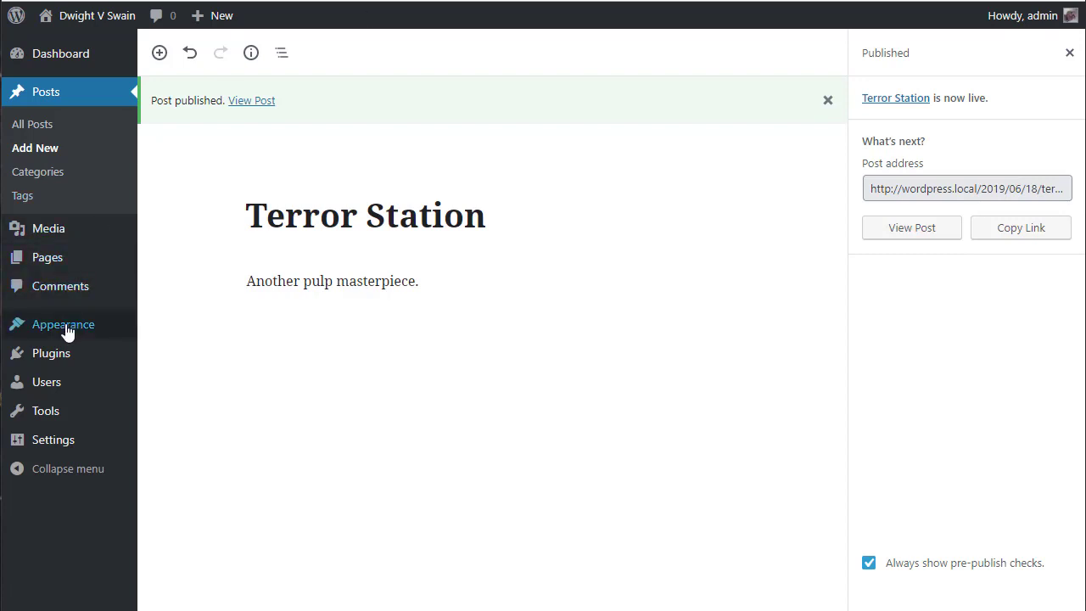
{"action": "mouse_move", "coordinate": [68, 330]}
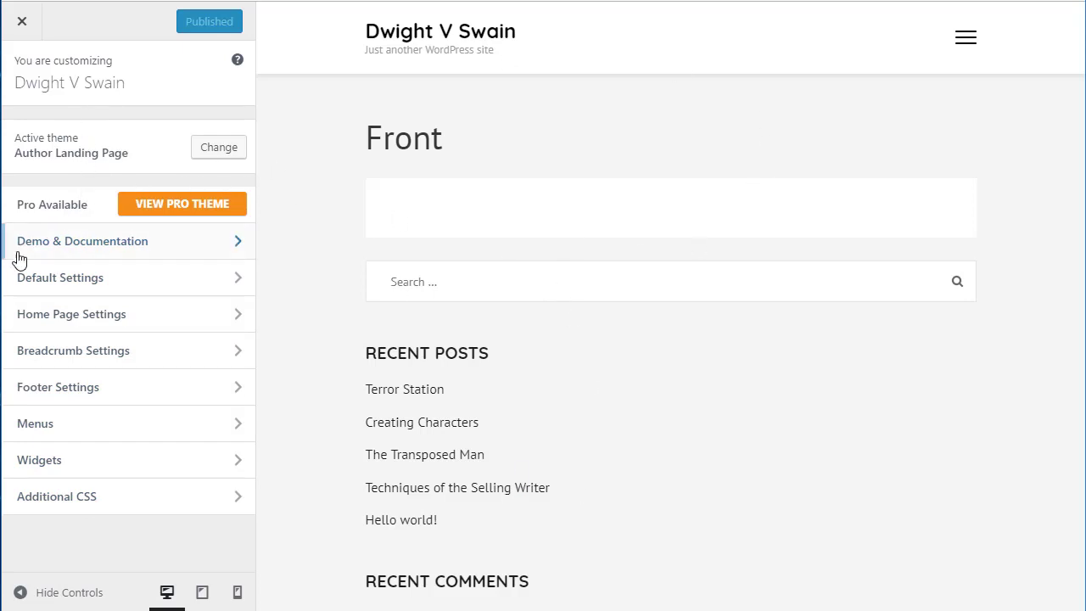
Glance at Demo & Documentation, then open the theme's Default Settings section
{"action": "left_click", "coordinate": [85, 250]}
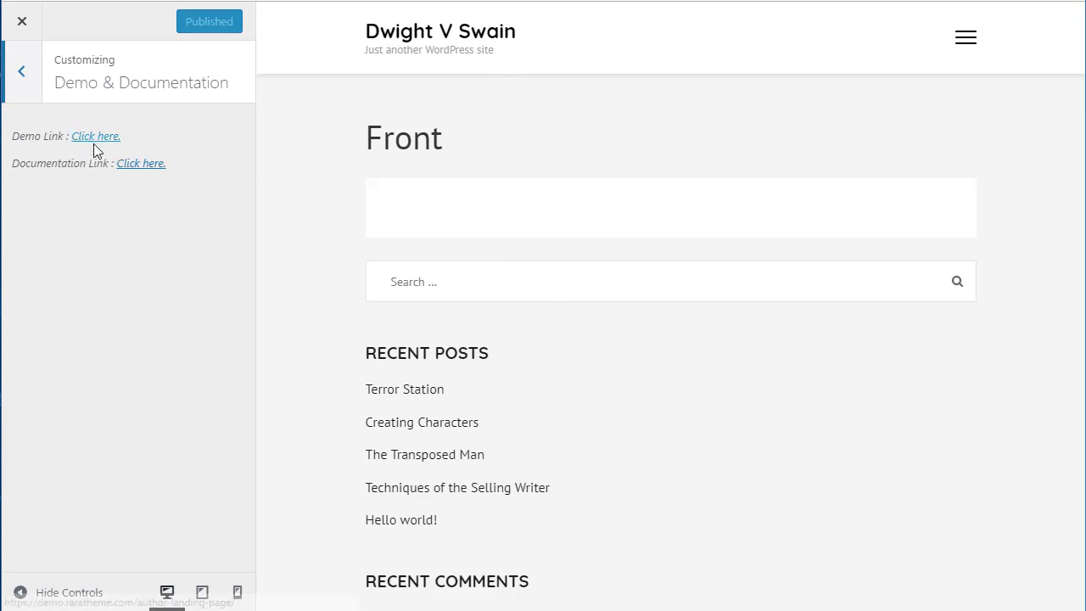
{"action": "left_click", "coordinate": [23, 78]}
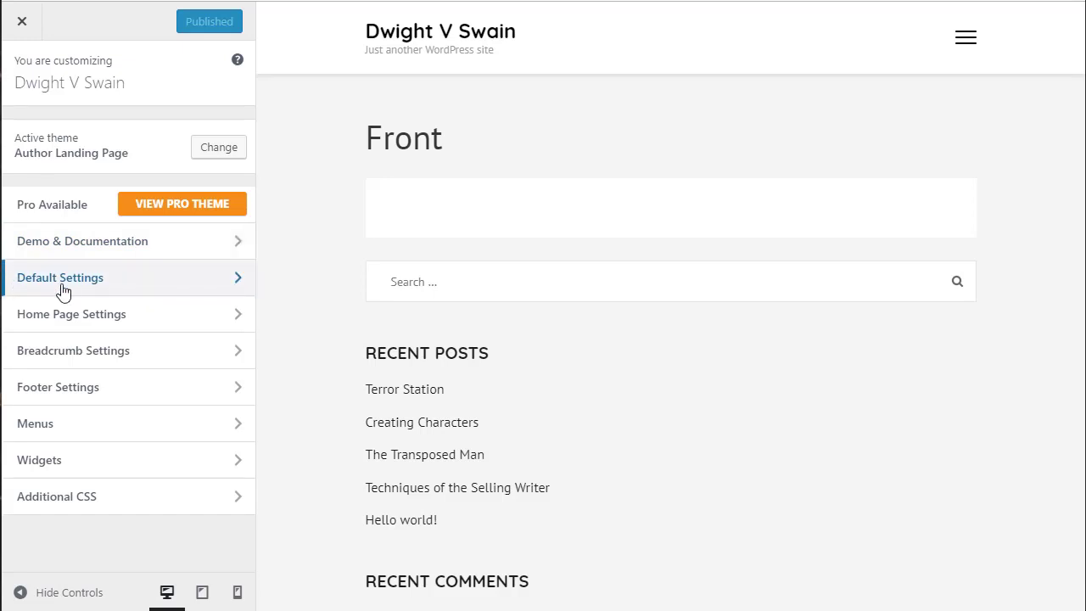
{"action": "left_click", "coordinate": [25, 287]}
In Site Identity, leave the tagline empty and switch on Display Site Title and Tagline
{"action": "left_click", "coordinate": [87, 141]}
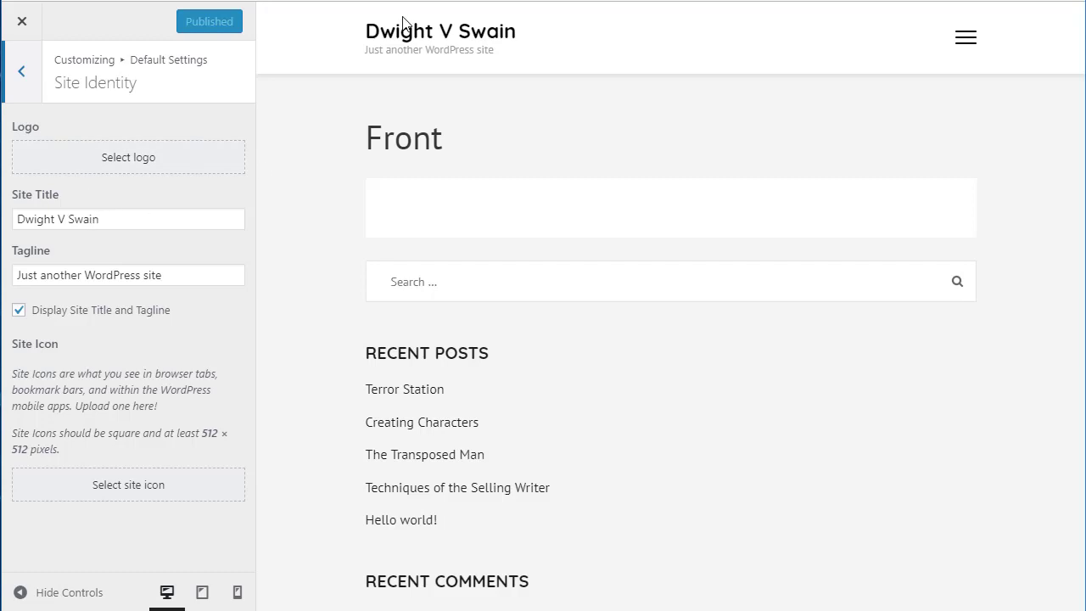
{"action": "left_click_drag", "start_coordinate": [371, 35], "coordinate": [447, 31]}
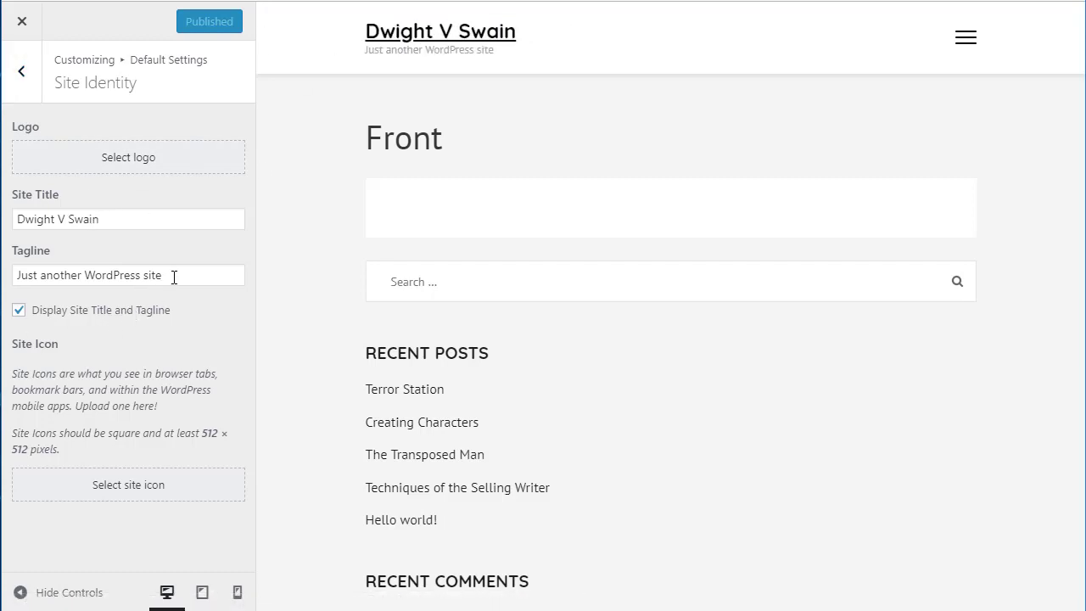
{"action": "left_click", "coordinate": [84, 274]}
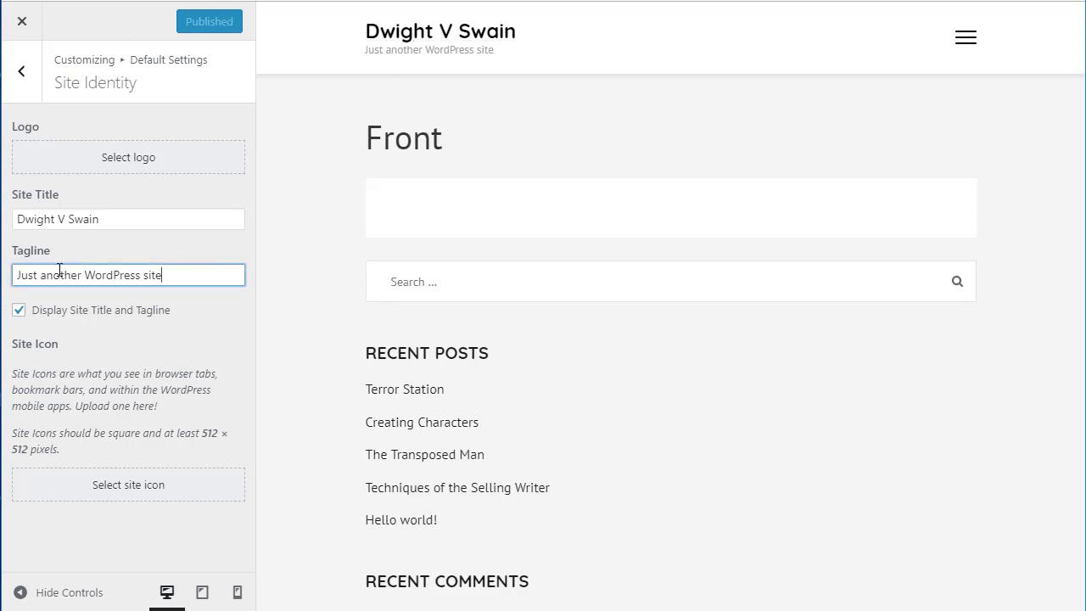
{"action": "key", "text": "ctrl+a"}
{"action": "type", "text": "A "}
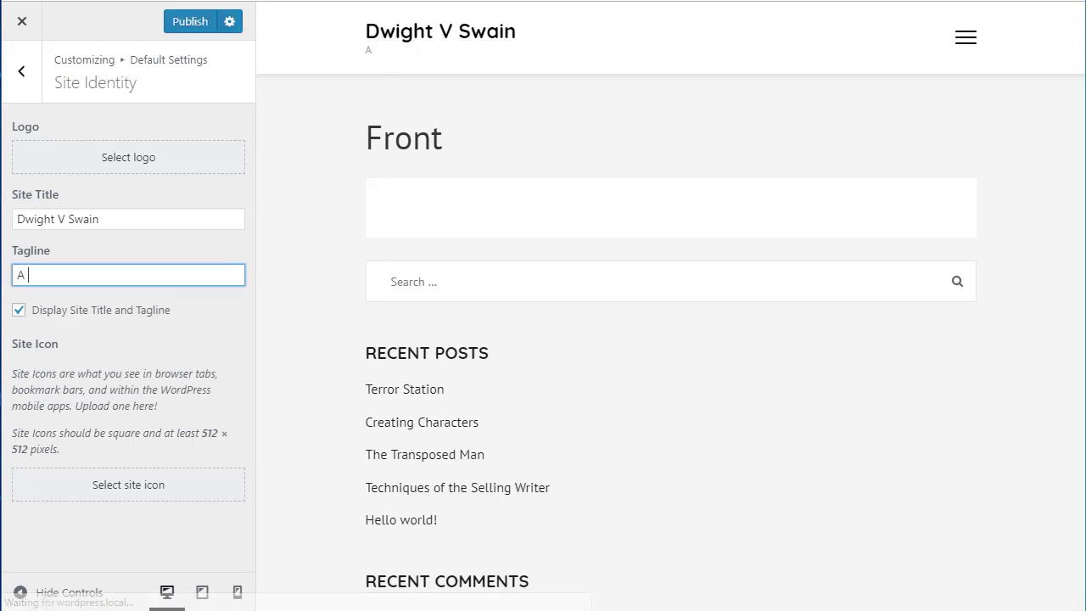
{"action": "type", "text": "great wri"}
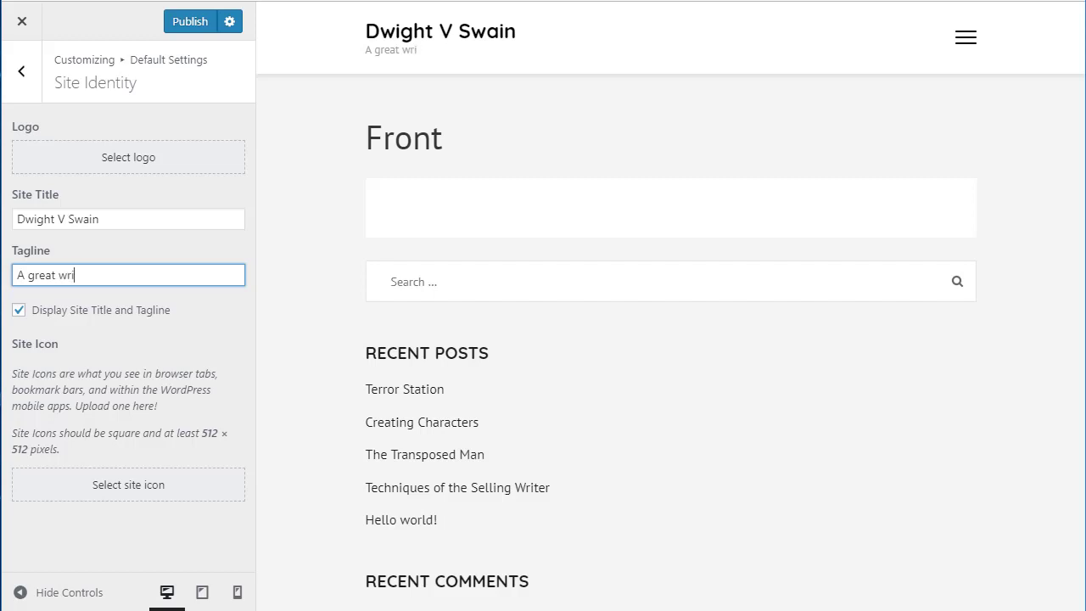
{"action": "type", "text": "ter and instruction"}
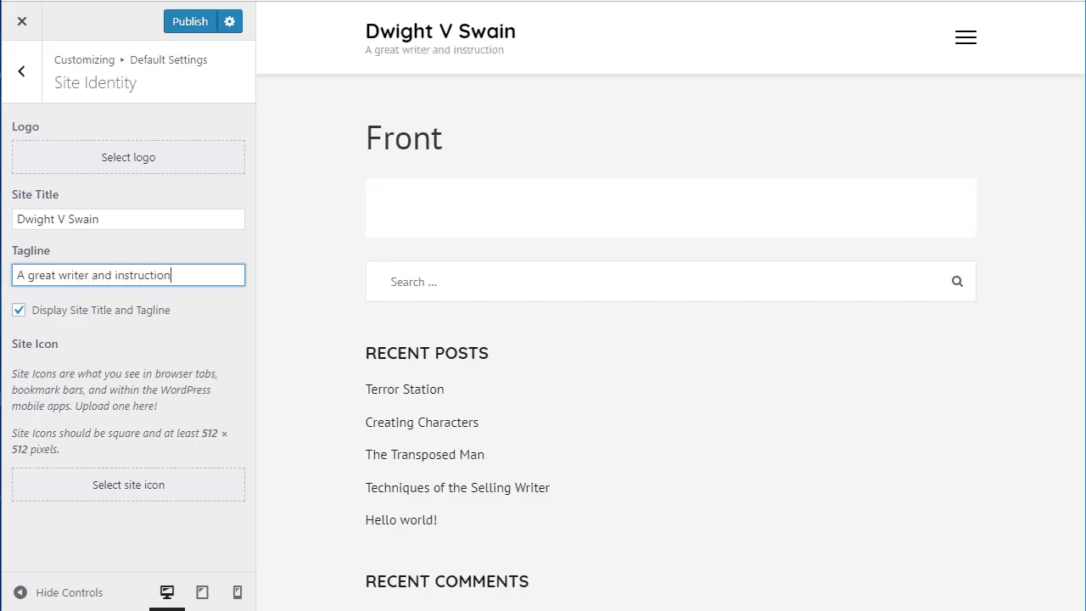
{"action": "key", "text": "BackSpace"}
{"action": "key", "text": "BackSpace"}
{"action": "key", "text": "BackSpace"}
{"action": "key", "text": "BackSpace"}
{"action": "key", "text": "BackSpace"}
{"action": "key", "text": "BackSpace"}
{"action": "key", "text": "BackSpace"}
{"action": "key", "text": "BackSpace"}
{"action": "key", "text": "BackSpace"}
{"action": "key", "text": "BackSpace"}
{"action": "key", "text": "BackSpace"}
{"action": "key", "text": "BackSpace"}
{"action": "key", "text": "BackSpace"}
{"action": "key", "text": "BackSpace"}
{"action": "key", "text": "BackSpace"}
{"action": "key", "text": "BackSpace"}
{"action": "key", "text": "BackSpace"}
{"action": "key", "text": "BackSpace"}
{"action": "key", "text": "BackSpace"}
{"action": "key", "text": "BackSpace"}
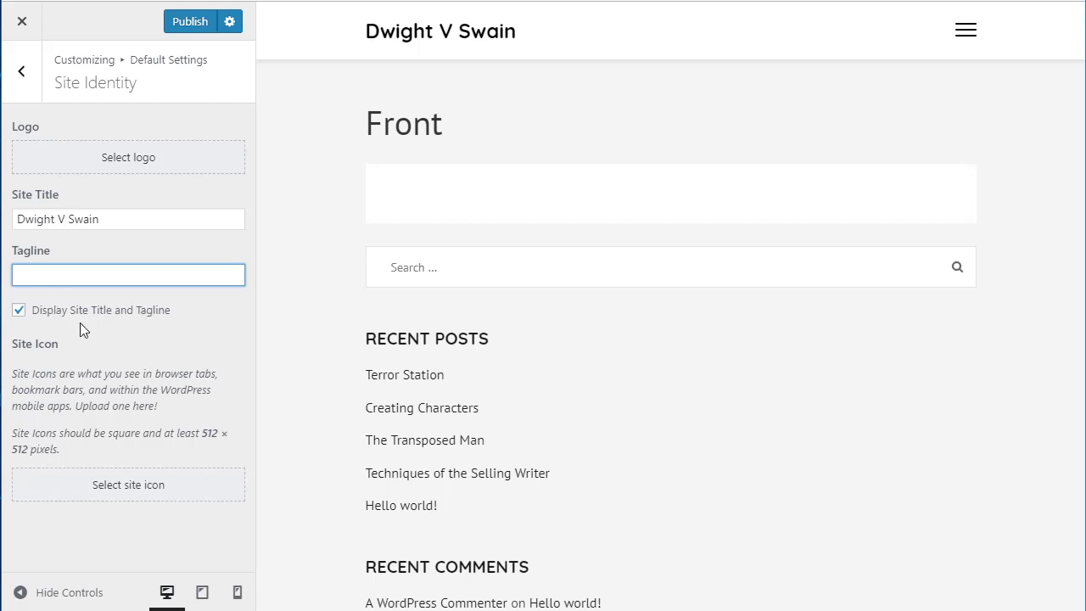
{"action": "left_click", "coordinate": [19, 310]}
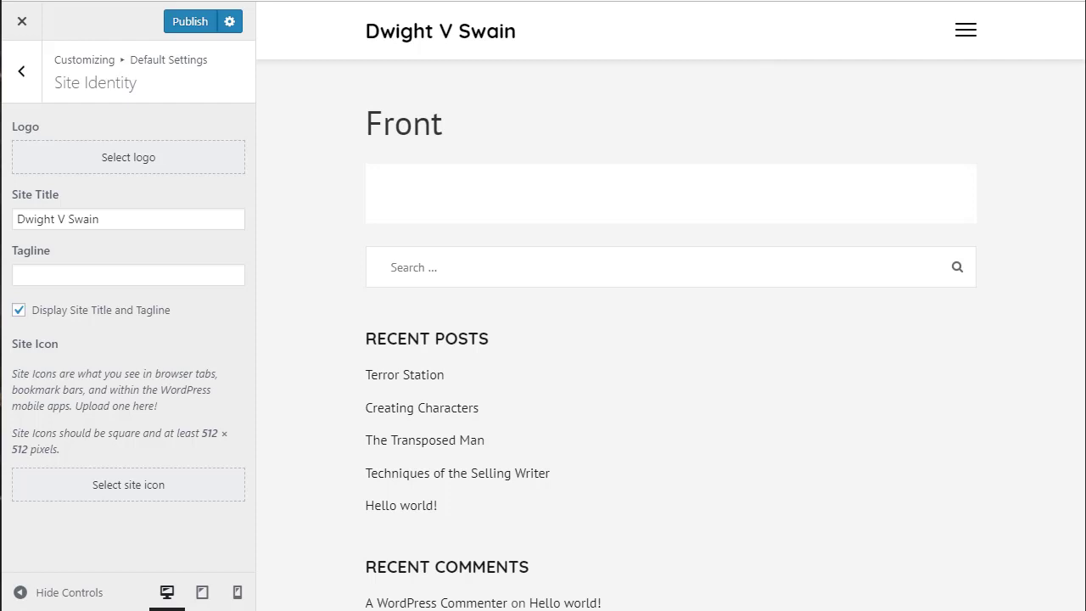
In Colors, try grey and then blue as the site background colour
{"action": "left_click", "coordinate": [21, 72]}
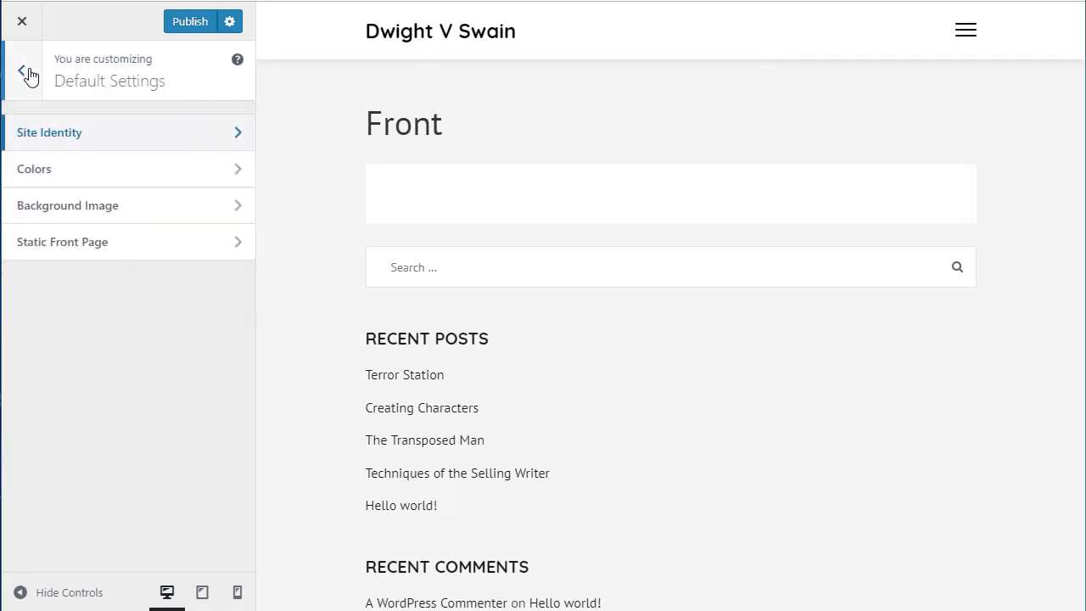
{"action": "left_click", "coordinate": [40, 173]}
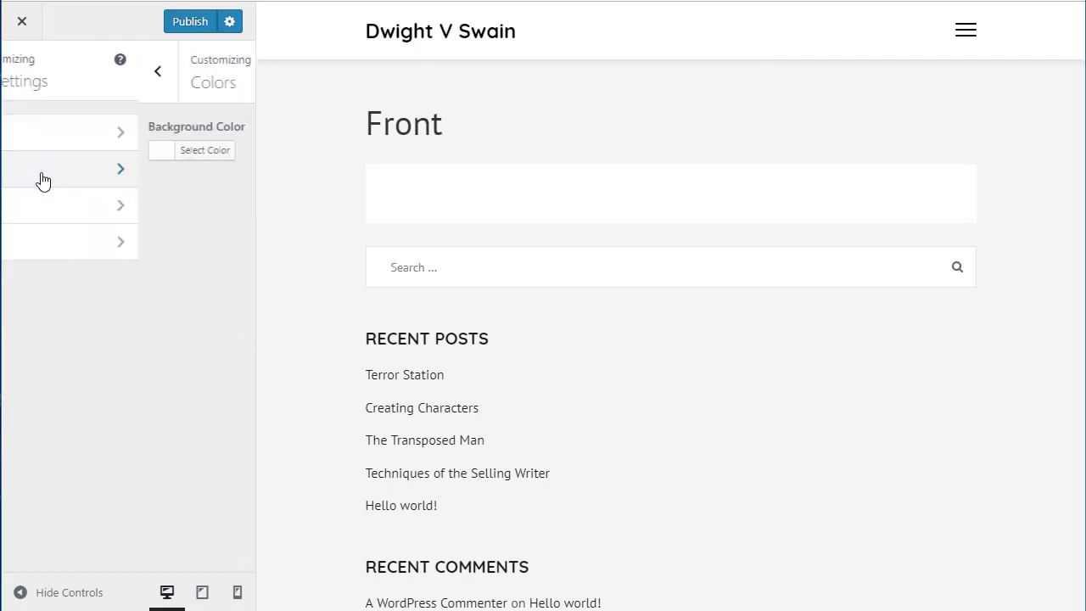
{"action": "left_click", "coordinate": [57, 163]}
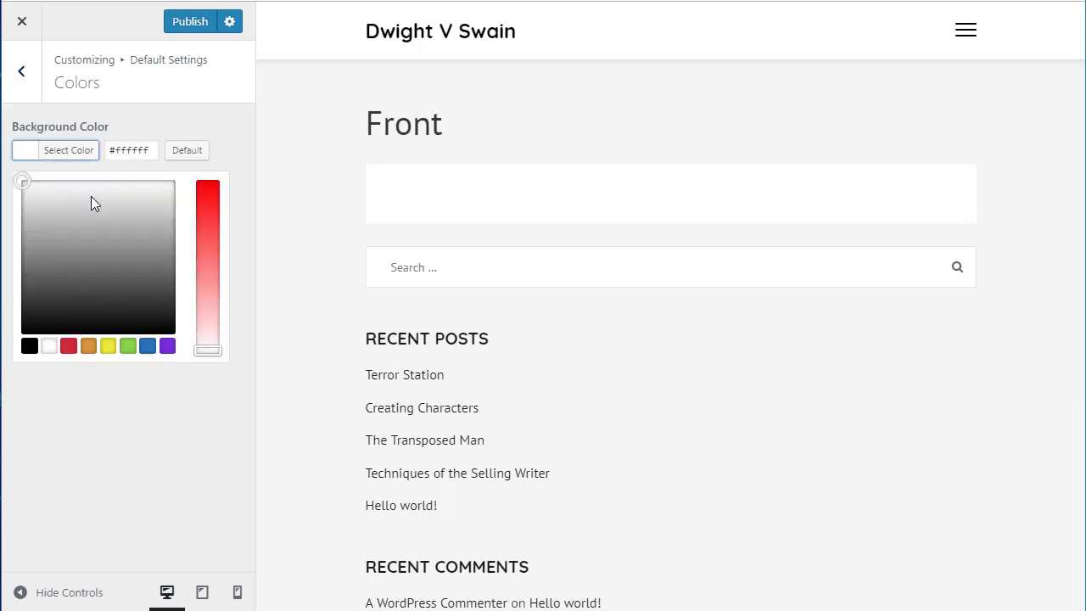
{"action": "left_click", "coordinate": [138, 262]}
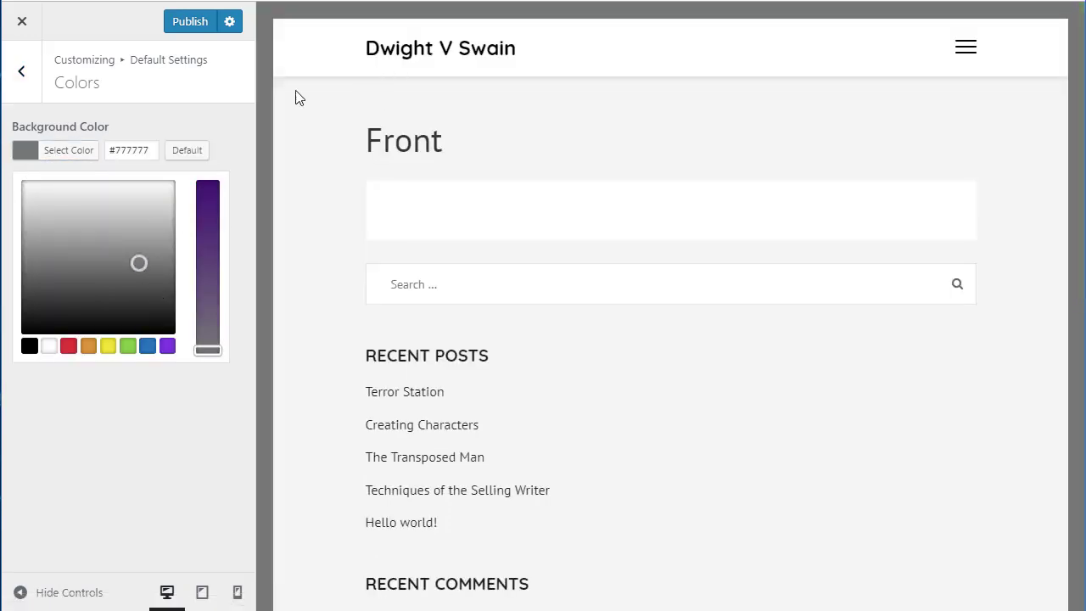
{"action": "left_click_drag", "start_coordinate": [99, 241], "coordinate": [89, 294]}
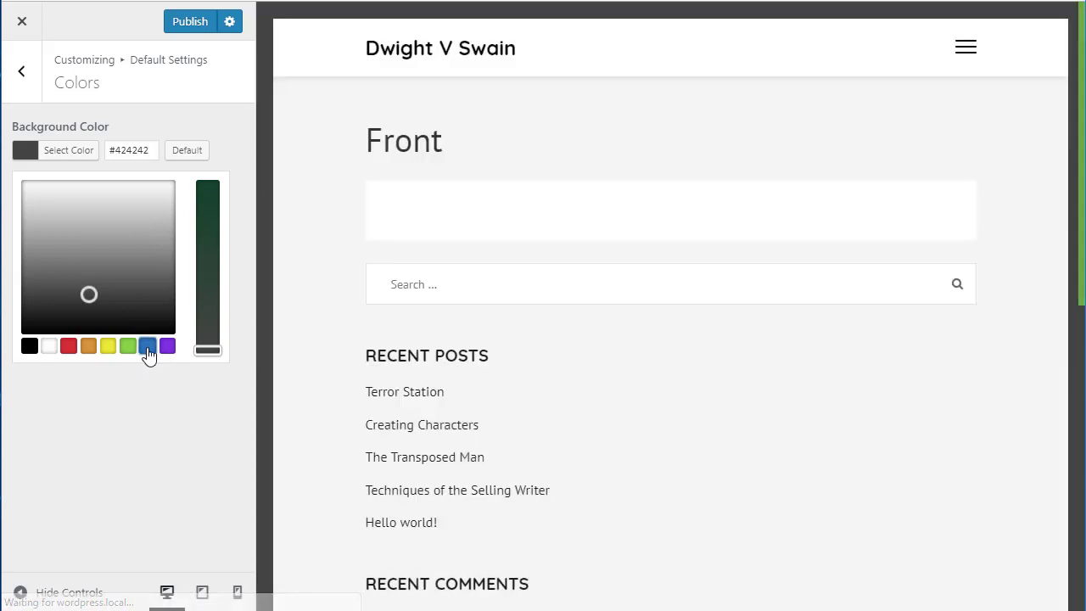
{"action": "left_click", "coordinate": [147, 347]}
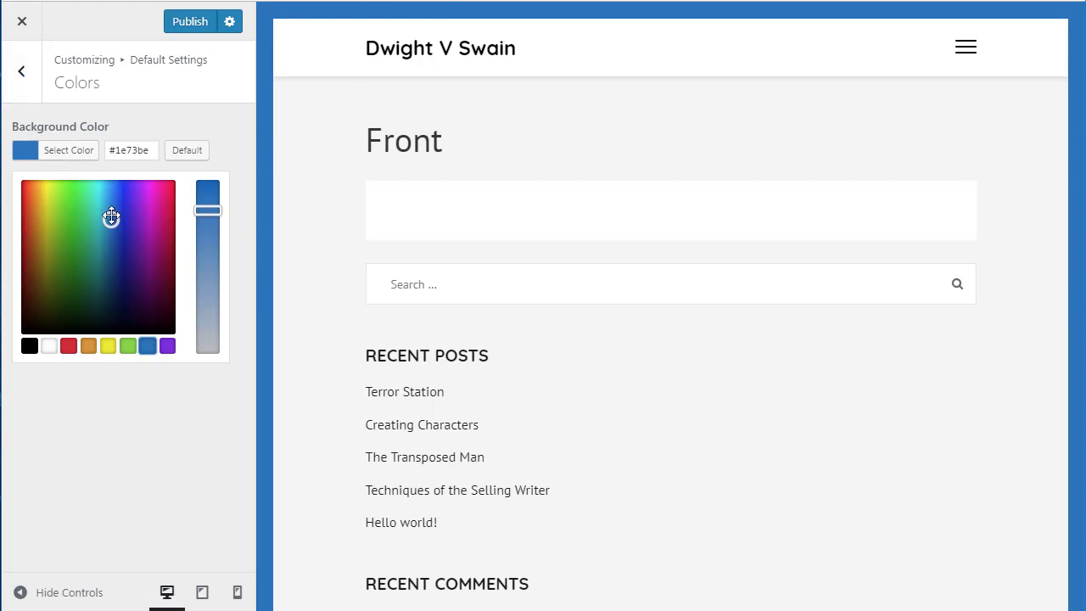
{"action": "left_click_drag", "start_coordinate": [210, 210], "coordinate": [204, 411]}
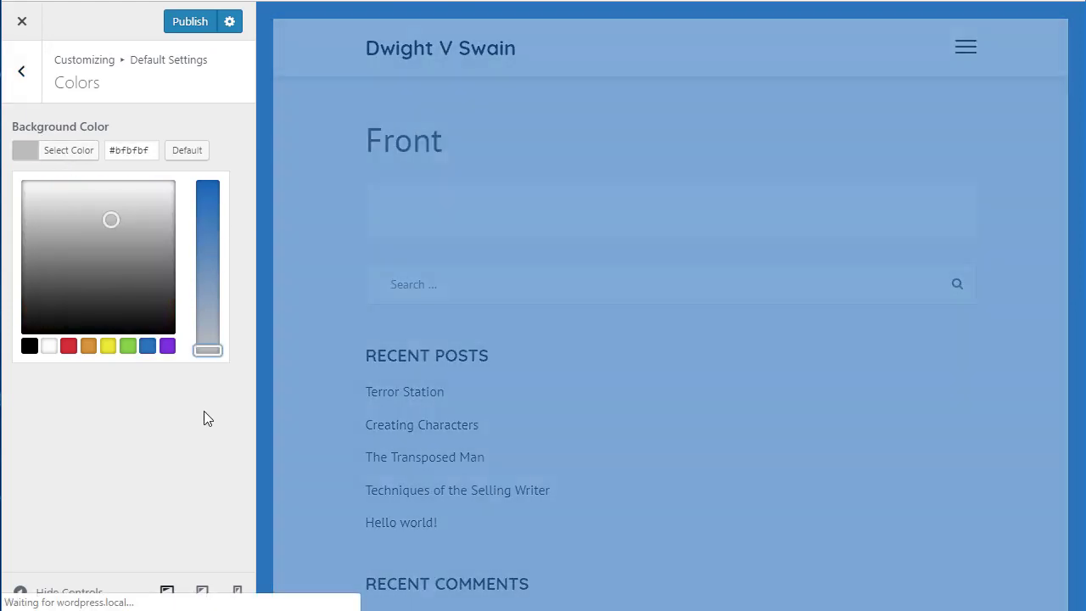
{"action": "left_click", "coordinate": [204, 411]}
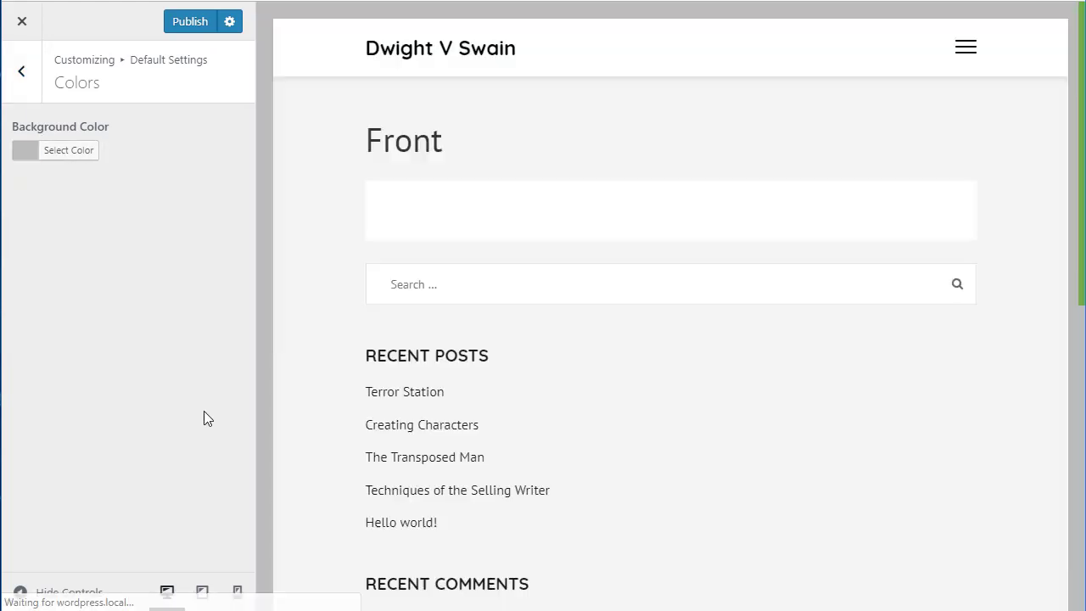
Set the background colour back to white (#ffffff) and return to Default Settings
{"action": "left_click", "coordinate": [71, 154]}
{"action": "left_click", "coordinate": [50, 346]}
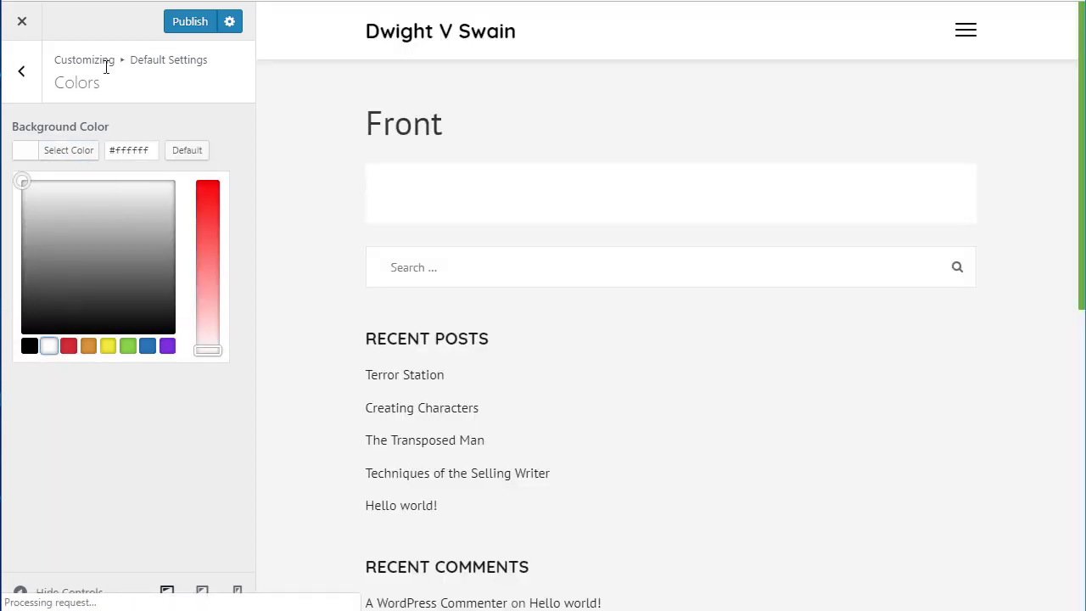
{"action": "left_click", "coordinate": [29, 79]}
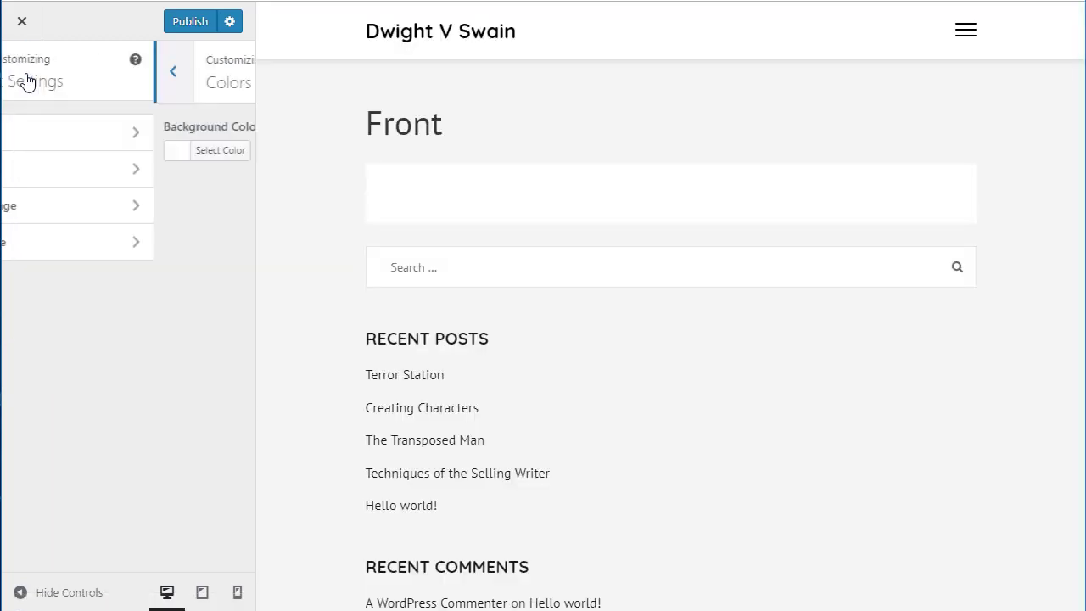
Check the Background Image and Static Front Page settings, leaving Front as homepage and Blog as posts page
{"action": "left_click", "coordinate": [73, 216]}
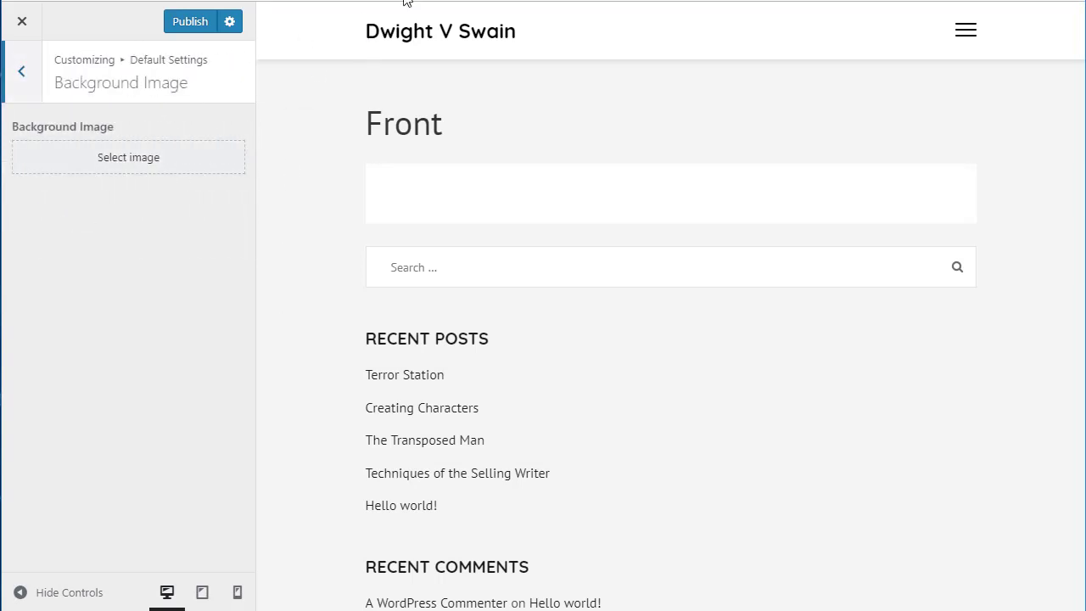
{"action": "left_click", "coordinate": [23, 73]}
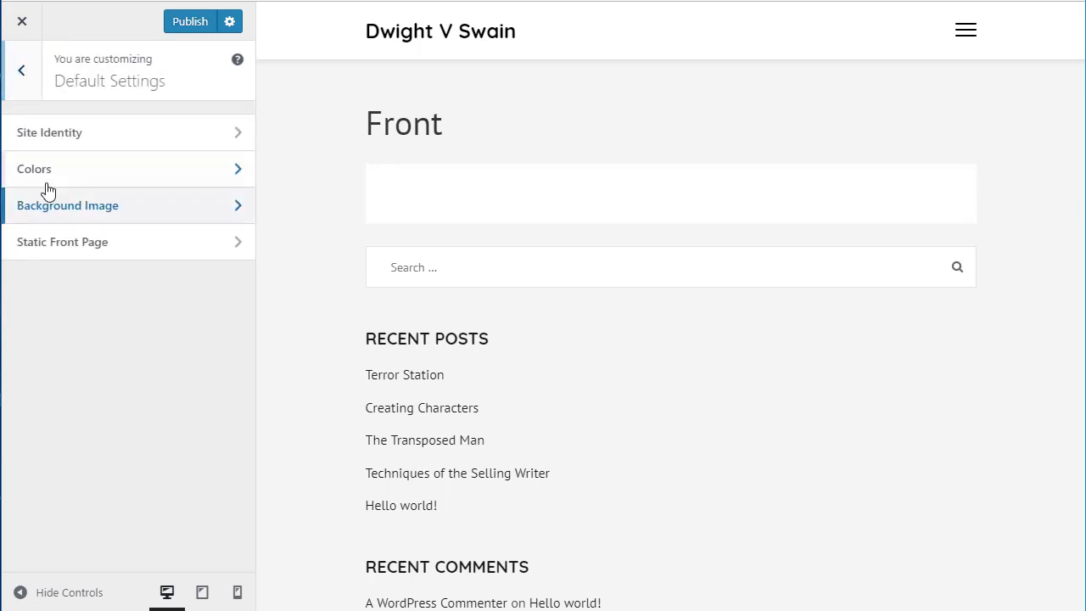
{"action": "left_click", "coordinate": [53, 243]}
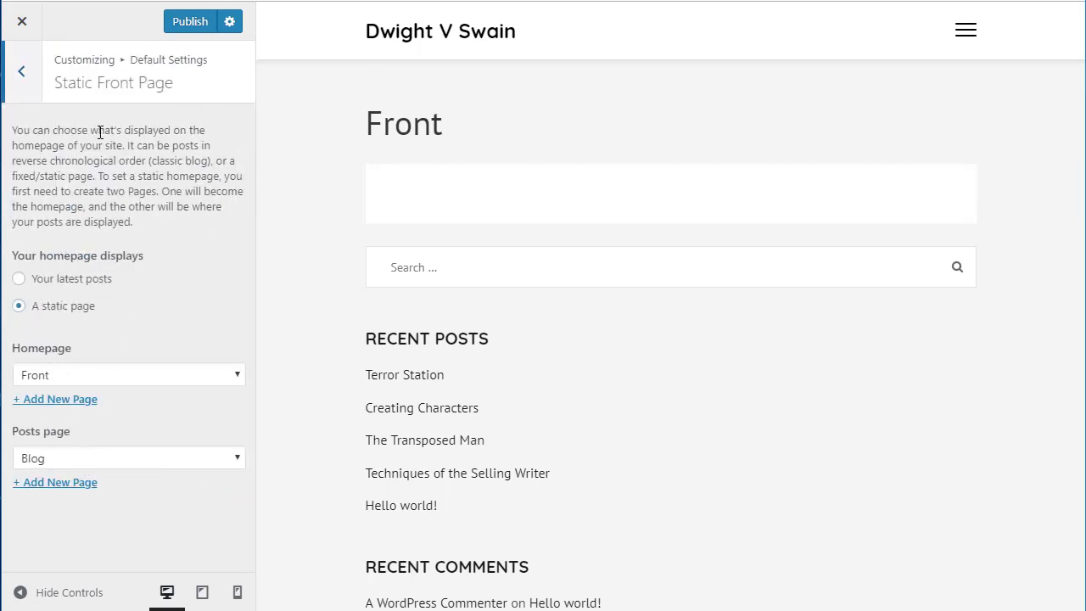
{"action": "left_click", "coordinate": [20, 73]}
{"action": "left_click", "coordinate": [19, 72]}
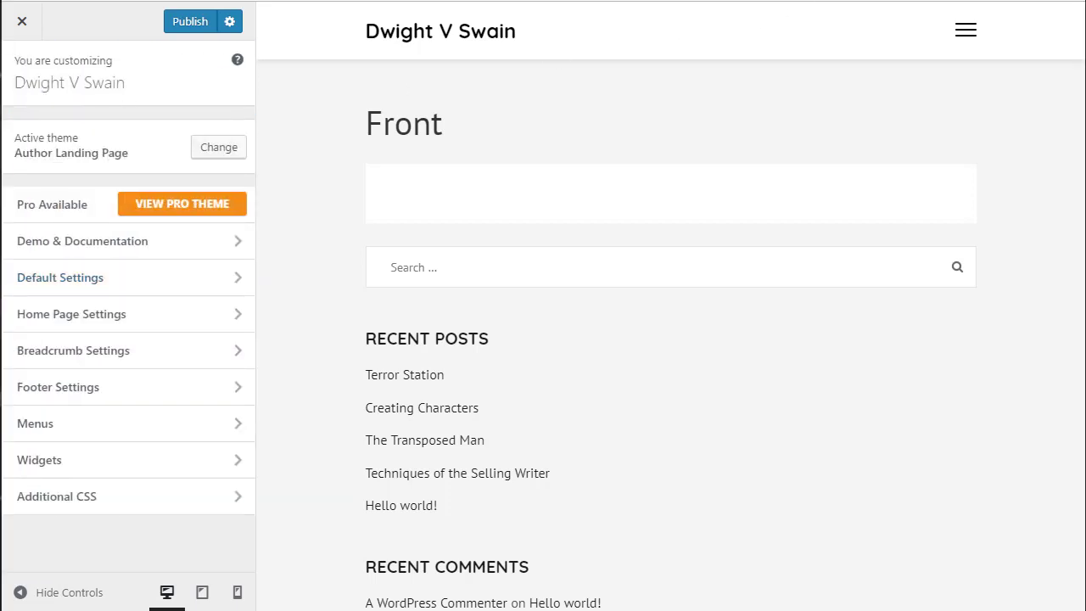
Open Home Page Settings and its Banner Section panel
{"action": "left_click", "coordinate": [116, 323]}
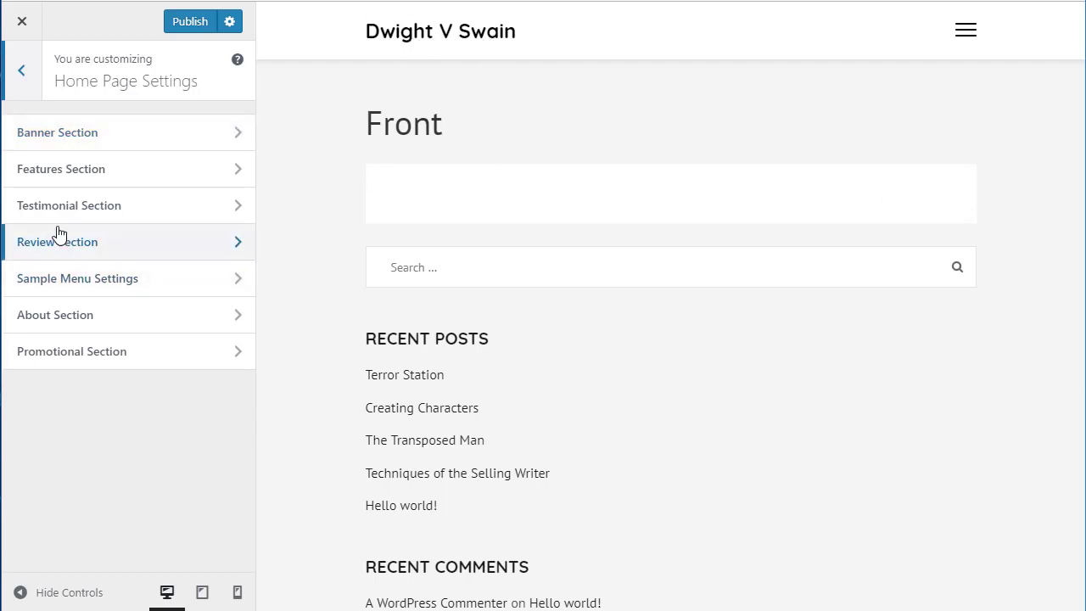
{"action": "left_click", "coordinate": [76, 140]}
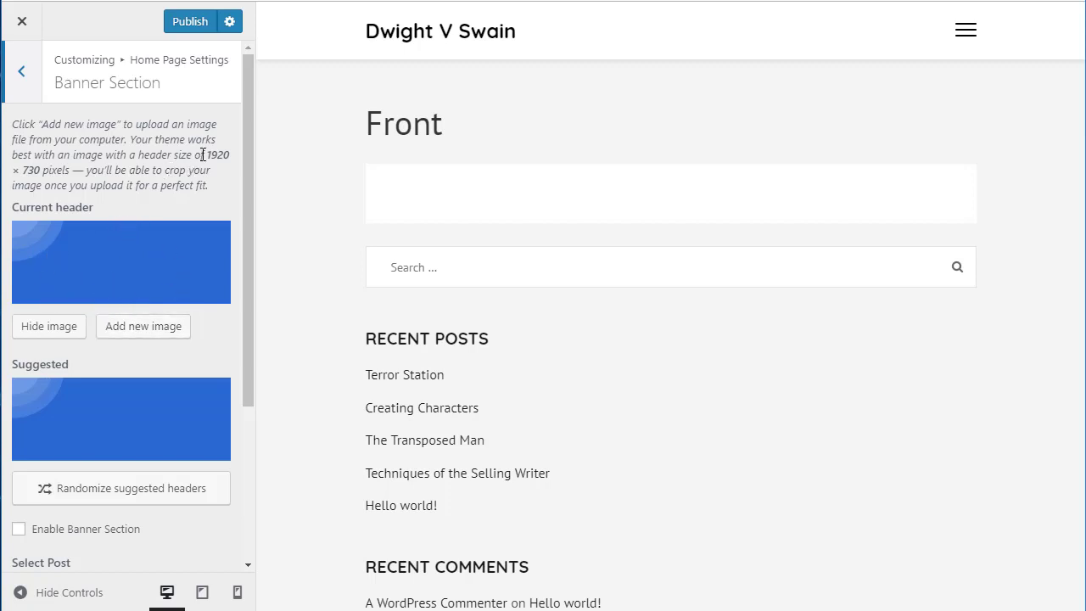
Tick Enable Banner Section and select 'Techniques of the Selling Writer' as the banner post
{"action": "left_click_drag", "start_coordinate": [209, 154], "coordinate": [210, 169]}
{"action": "left_click", "coordinate": [138, 188]}
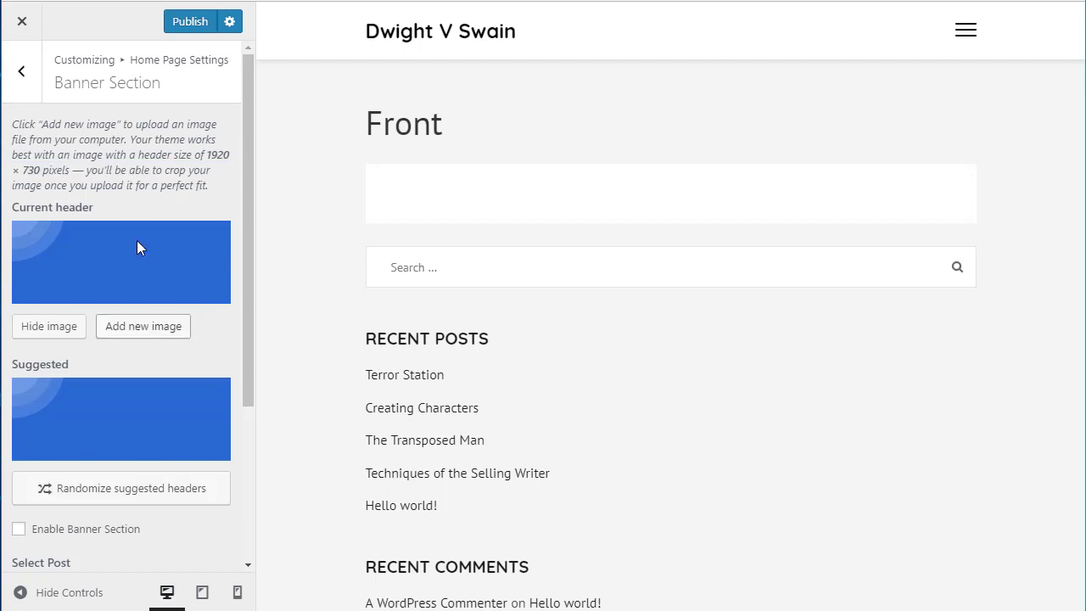
{"action": "scroll", "coordinate": [138, 269], "scroll_direction": "down", "scroll_amount": 3}
{"action": "left_click", "coordinate": [18, 302]}
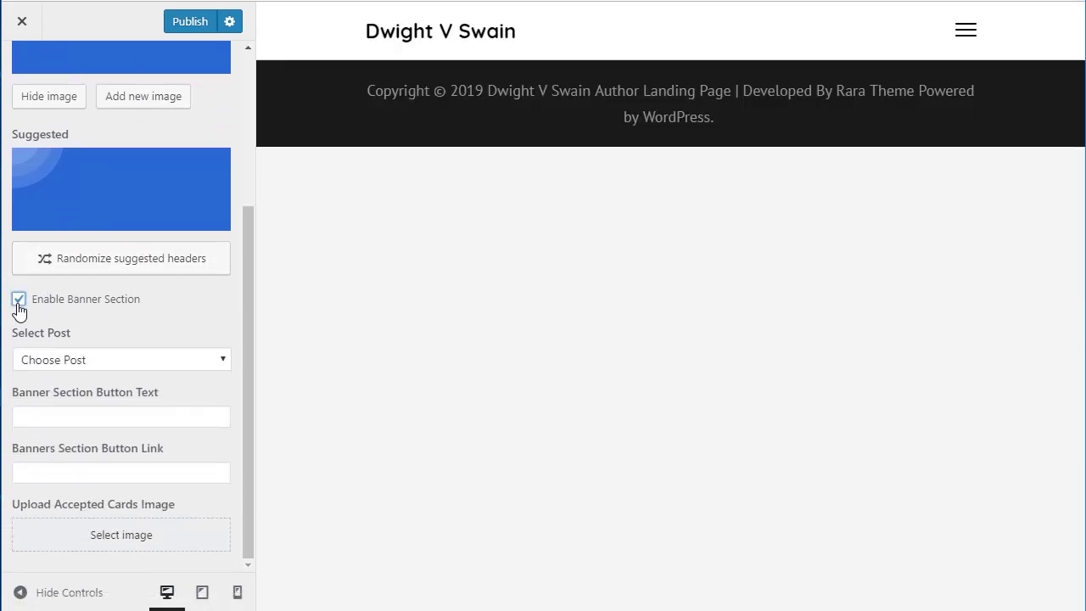
{"action": "left_click", "coordinate": [153, 364]}
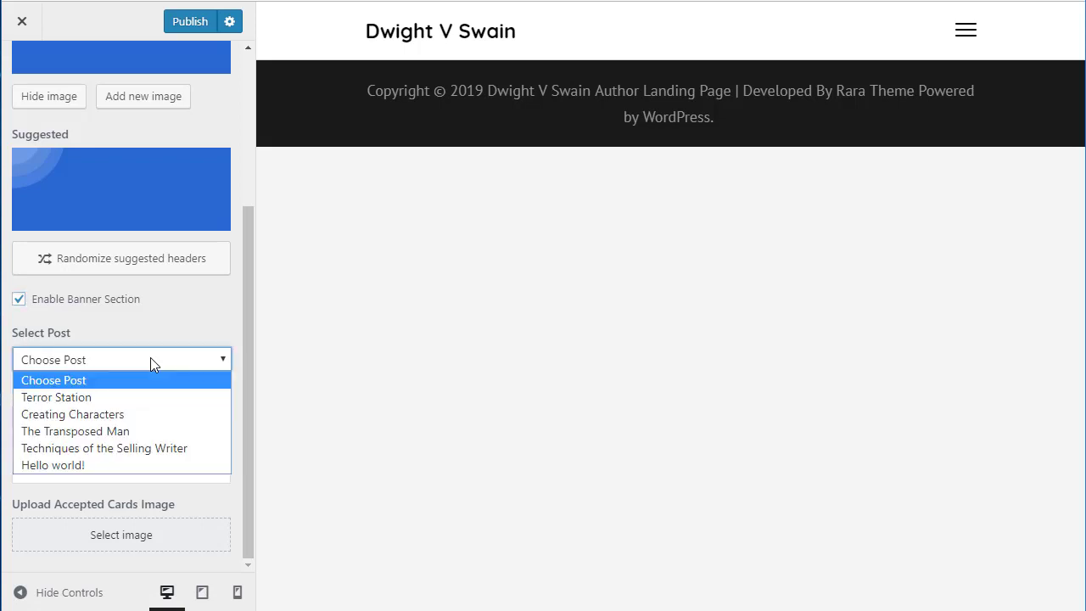
{"action": "left_click", "coordinate": [122, 449]}
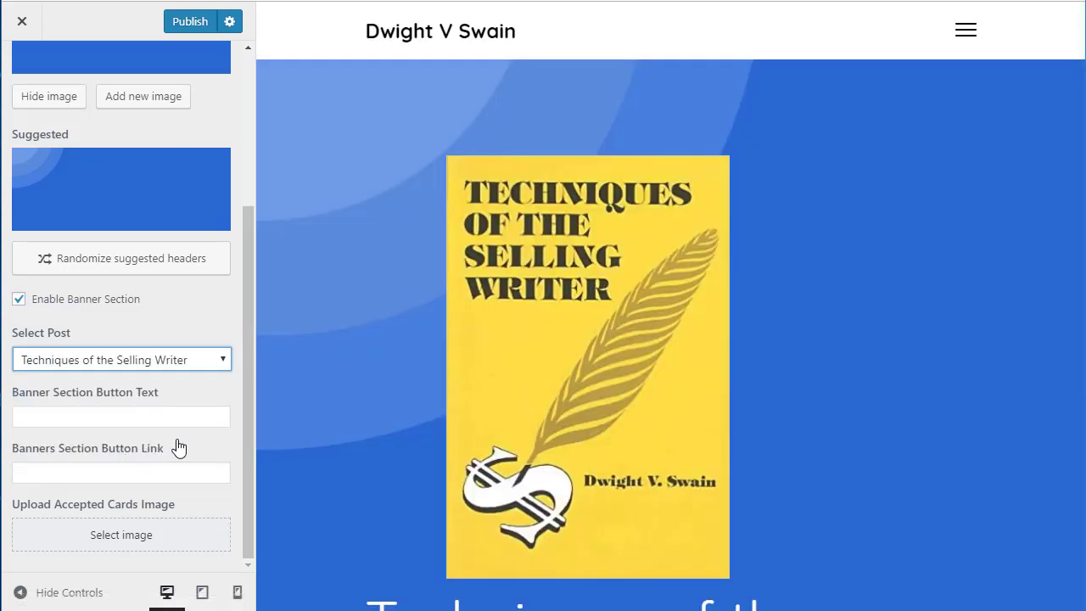
{"action": "scroll", "coordinate": [457, 423], "scroll_direction": "down", "scroll_amount": 3}
{"action": "scroll", "coordinate": [459, 419], "scroll_direction": "down", "scroll_amount": 1}
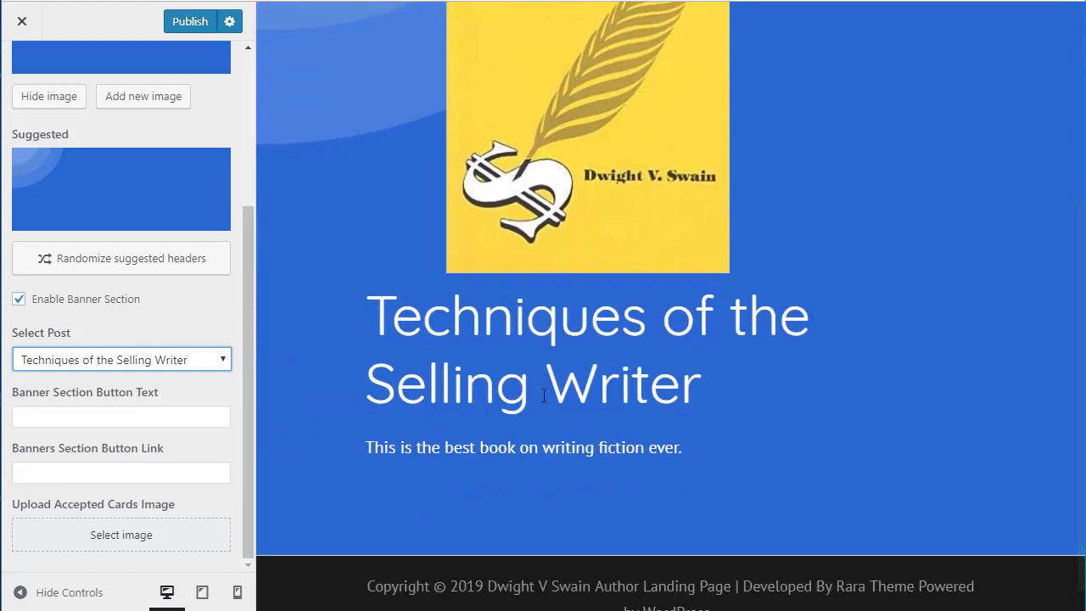
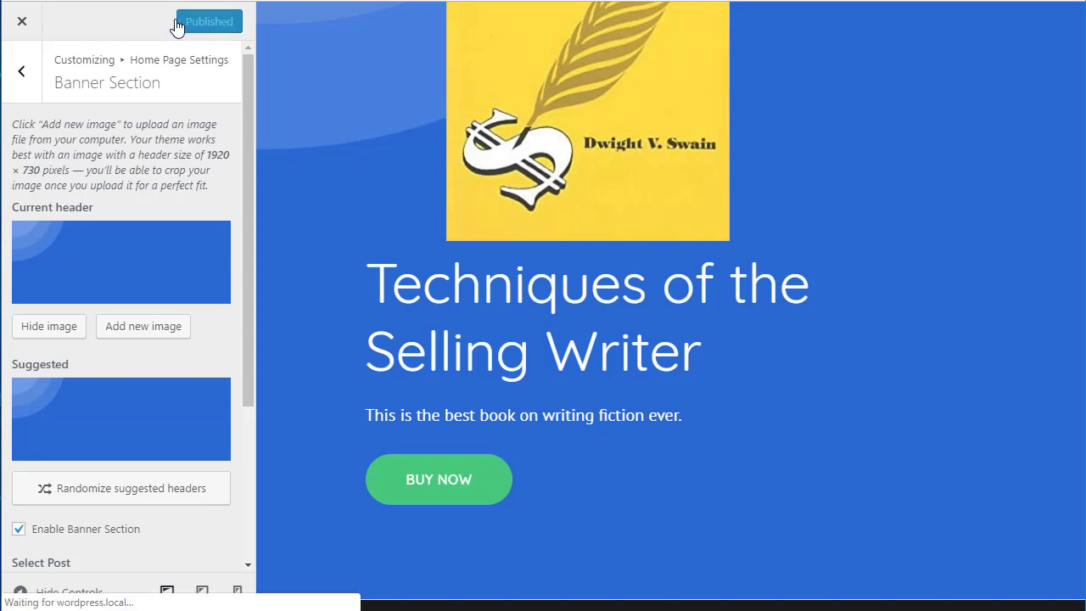
Exit the Customizer now that the Techniques of the Selling Writer banner is published
{"action": "left_click", "coordinate": [28, 27]}
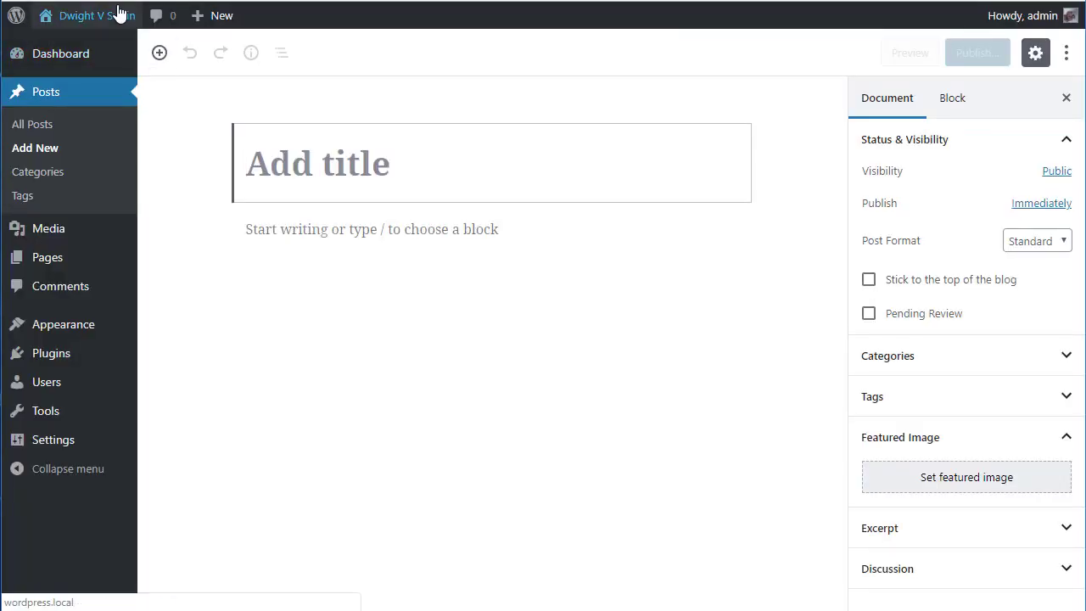
Scroll the live front page to check the new banner, then reopen Appearance > Customize
{"action": "mouse_move", "coordinate": [71, 36]}
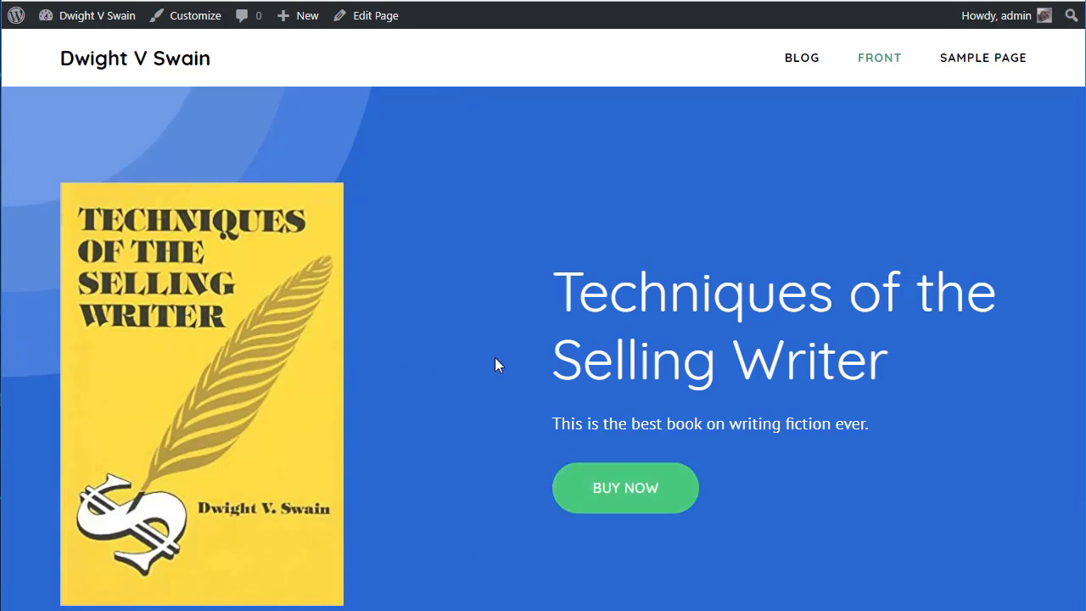
{"action": "scroll", "coordinate": [496, 361], "scroll_direction": "down", "scroll_amount": 3}
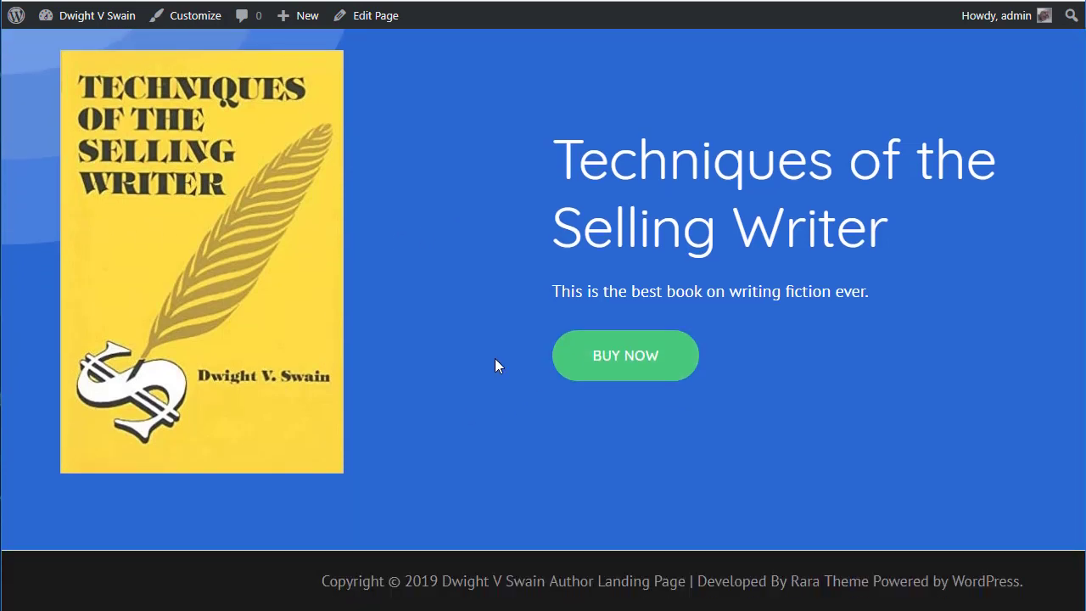
{"action": "scroll", "coordinate": [498, 365], "scroll_direction": "up", "scroll_amount": 3}
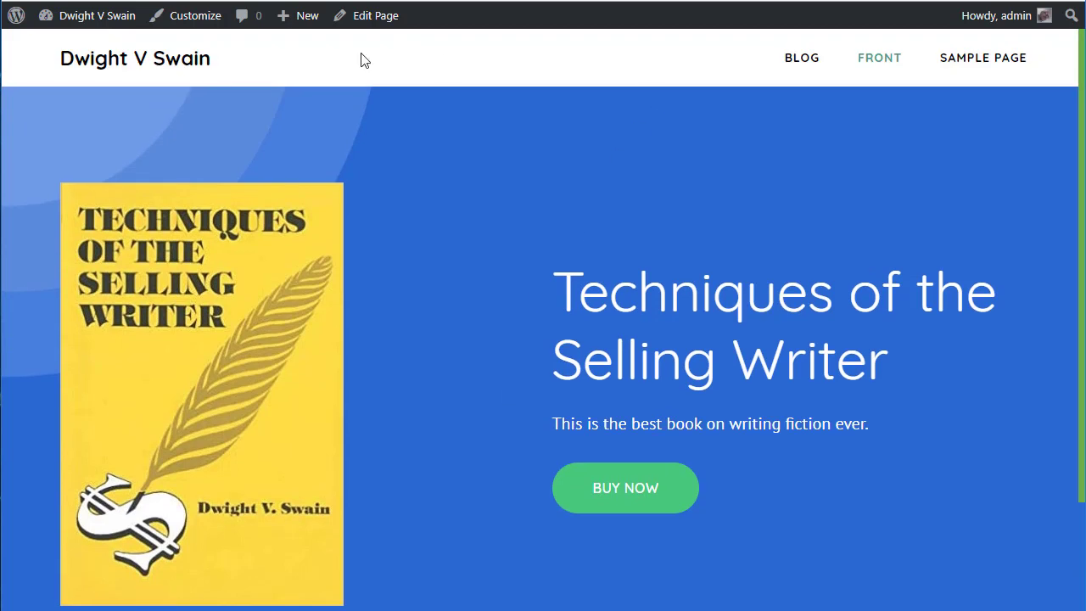
{"action": "scroll", "coordinate": [509, 376], "scroll_direction": "down", "scroll_amount": 3}
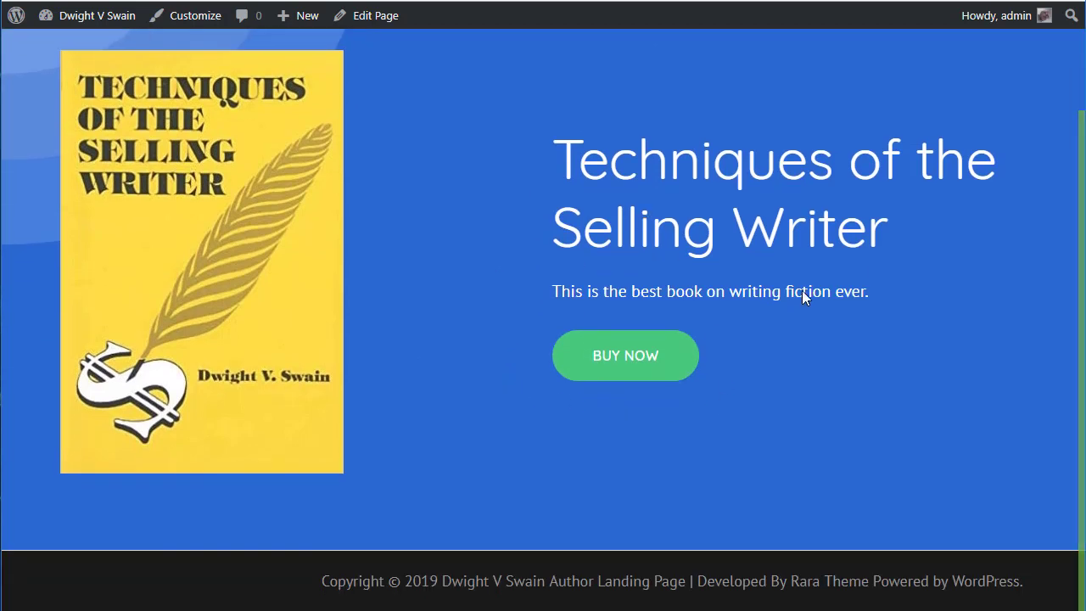
{"action": "scroll", "coordinate": [376, 240], "scroll_direction": "up", "scroll_amount": 3}
{"action": "scroll", "coordinate": [783, 308], "scroll_direction": "down", "scroll_amount": 3}
{"action": "scroll", "coordinate": [442, 218], "scroll_direction": "up", "scroll_amount": 2}
{"action": "scroll", "coordinate": [434, 225], "scroll_direction": "up", "scroll_amount": 1}
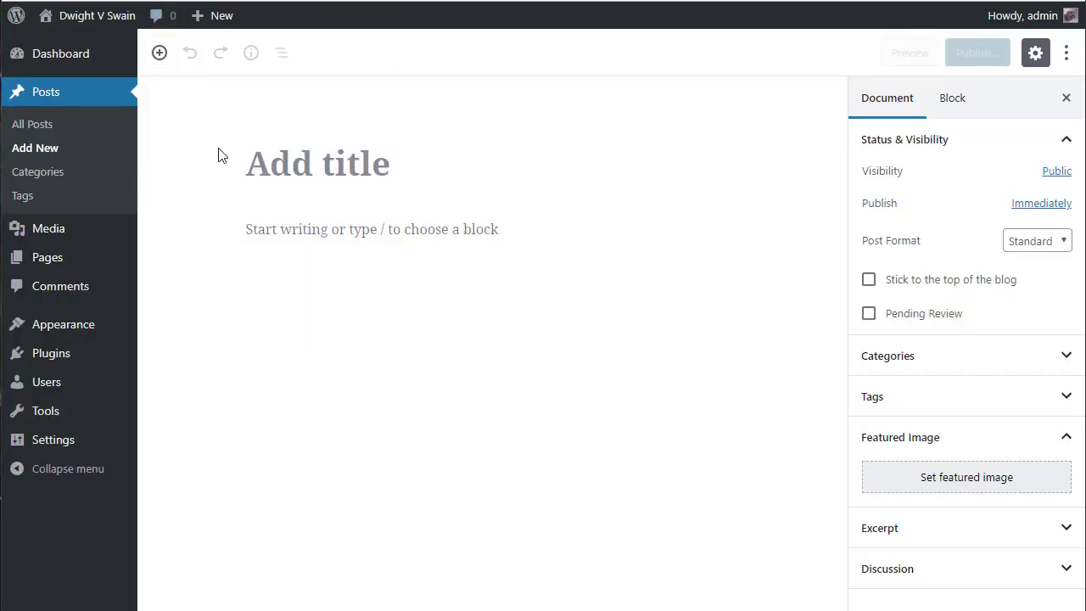
{"action": "mouse_move", "coordinate": [53, 331]}
{"action": "left_click", "coordinate": [174, 353]}
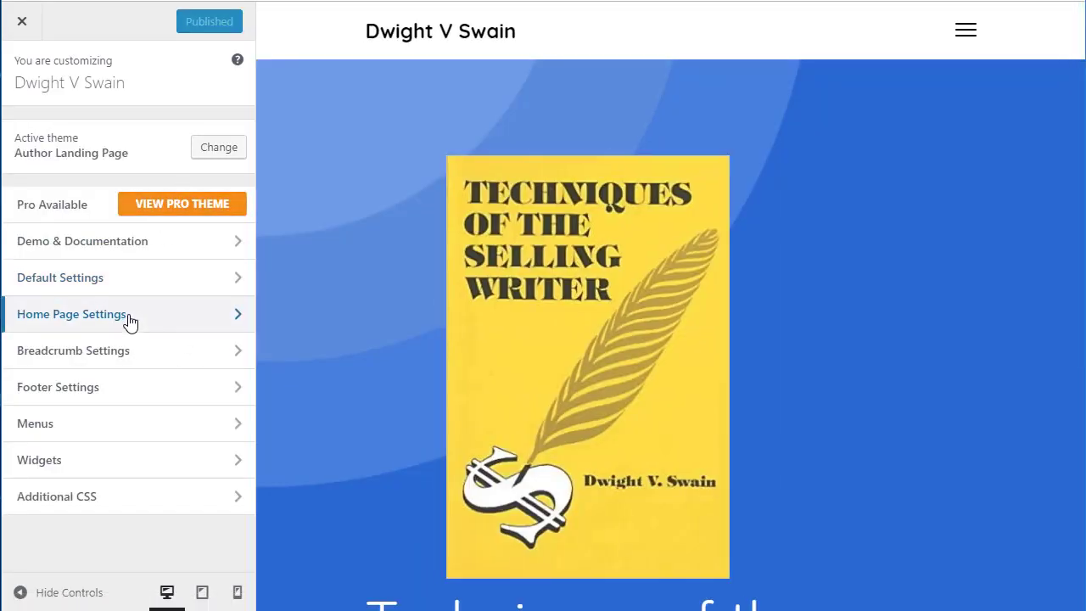
Open Home Page Settings to list its sections, from Banner through Promotional
{"action": "left_click", "coordinate": [130, 320]}
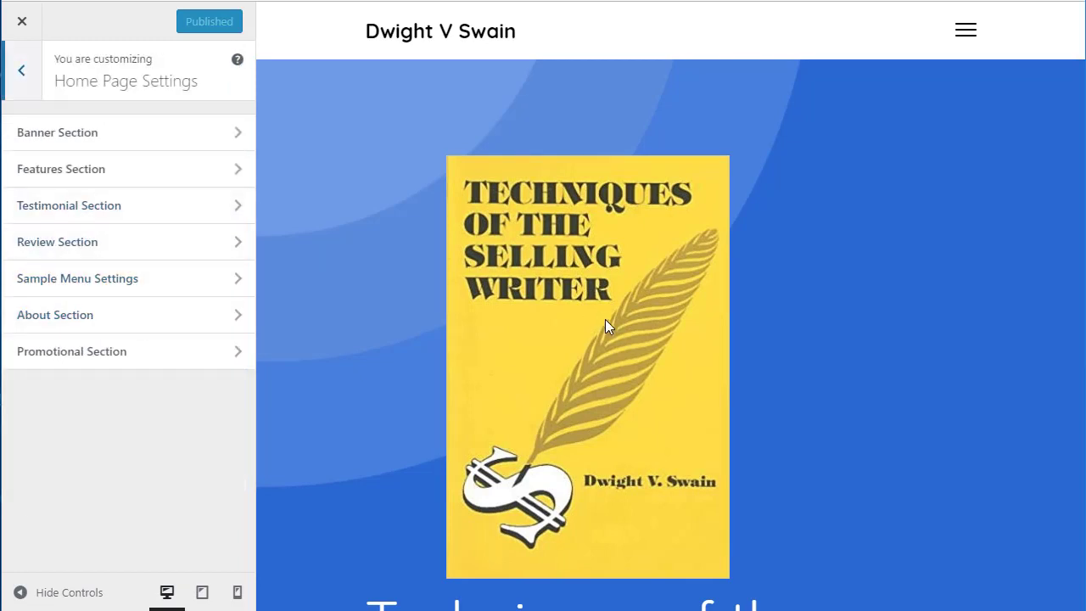
{"action": "scroll", "coordinate": [605, 323], "scroll_direction": "down", "scroll_amount": 3}
{"action": "scroll", "coordinate": [559, 347], "scroll_direction": "down", "scroll_amount": 2}
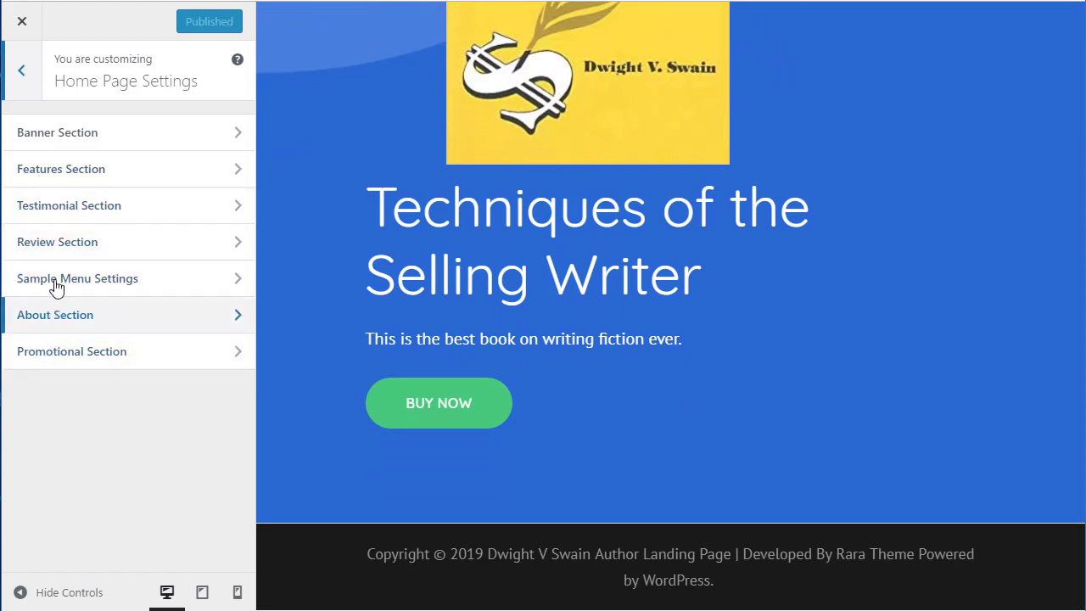
Enable the Features Section with title 'Works' and content 'Here are some books.'
{"action": "left_click", "coordinate": [68, 176]}
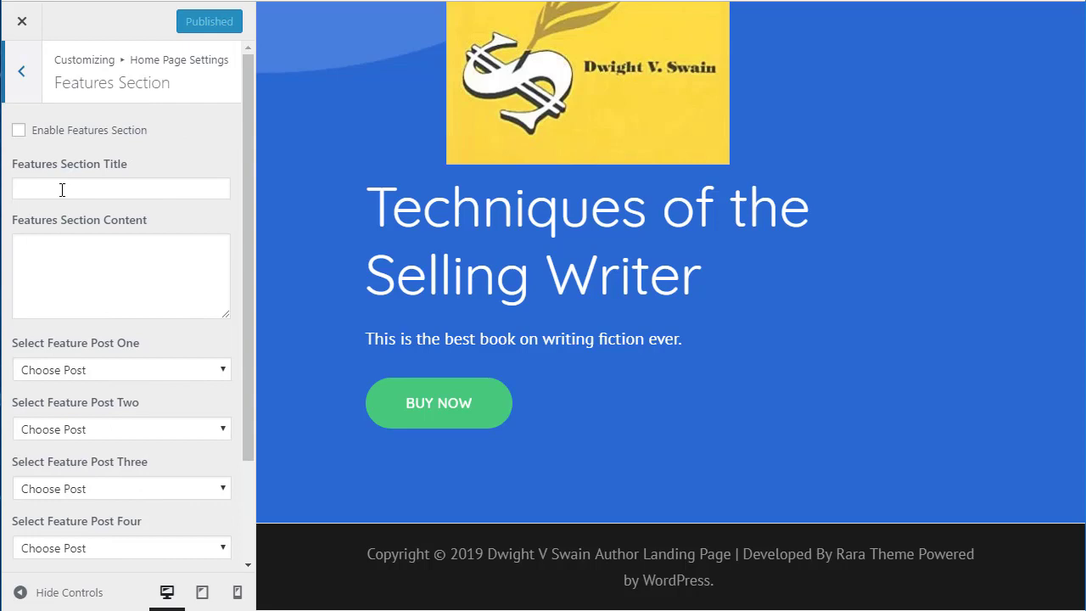
{"action": "left_click", "coordinate": [18, 130]}
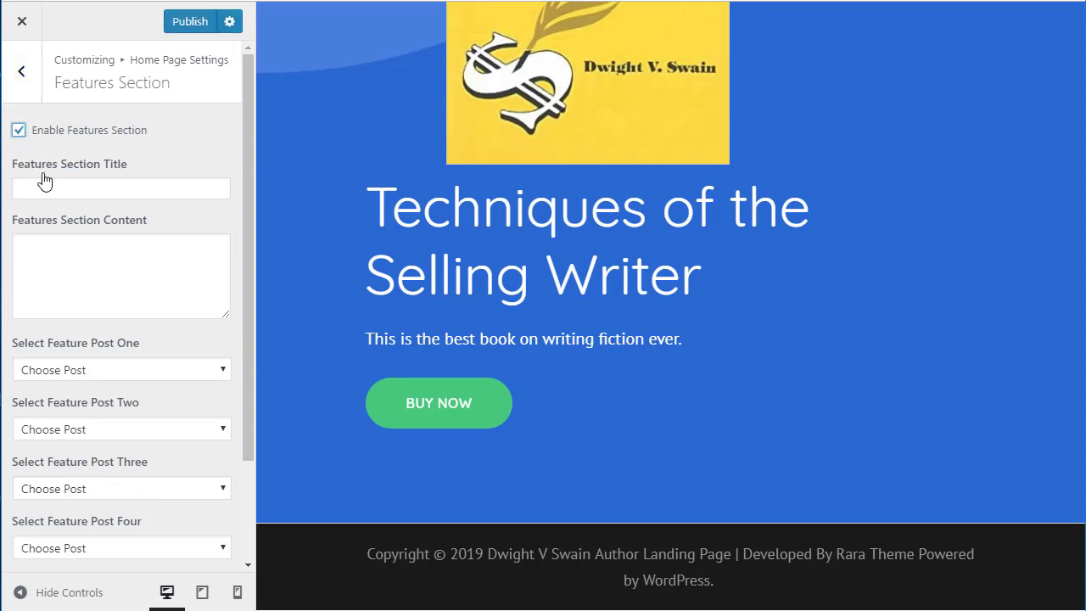
{"action": "left_click", "coordinate": [54, 190]}
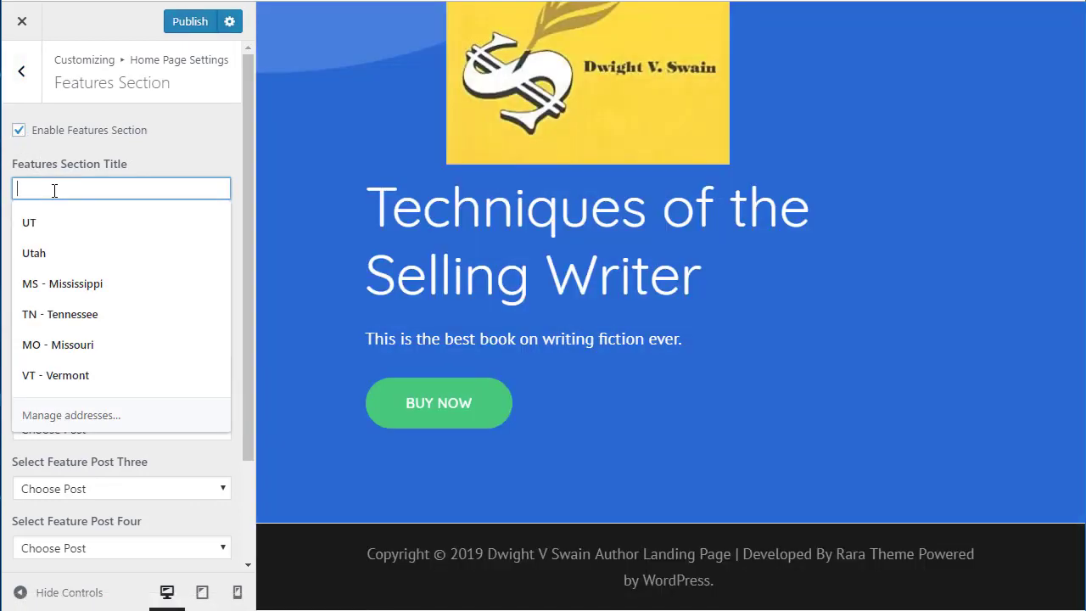
{"action": "type", "text": "Works"}
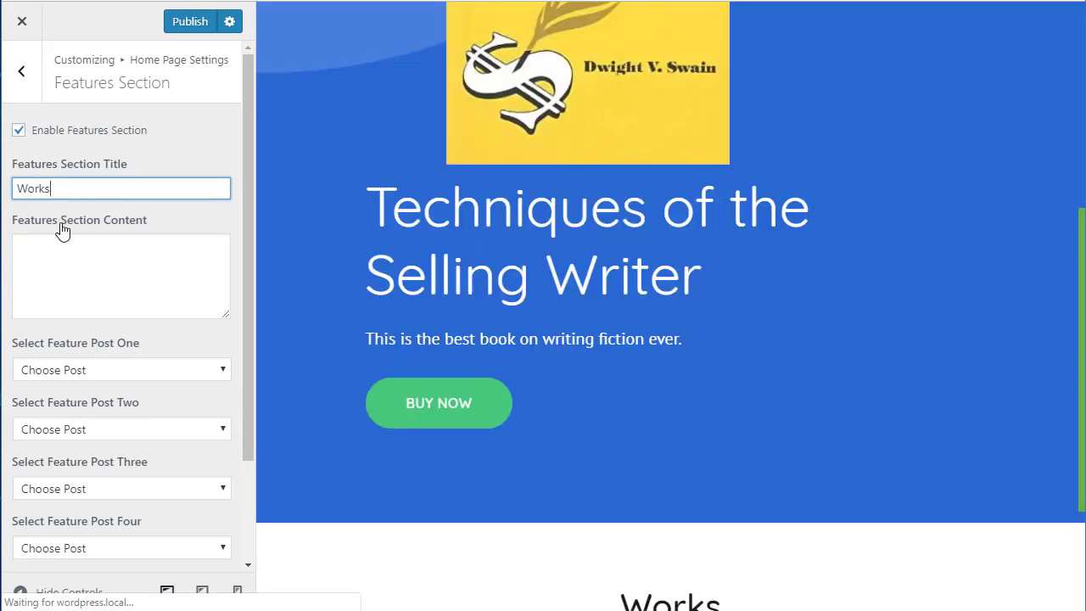
{"action": "left_click", "coordinate": [69, 248]}
{"action": "type", "text": "Here are so"}
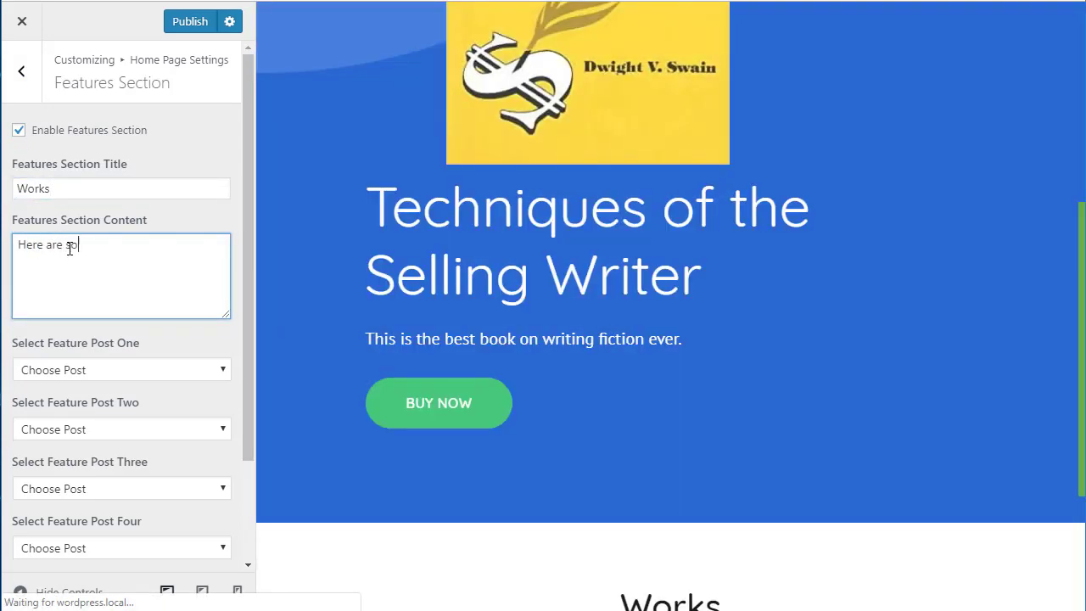
{"action": "type", "text": "me books"}
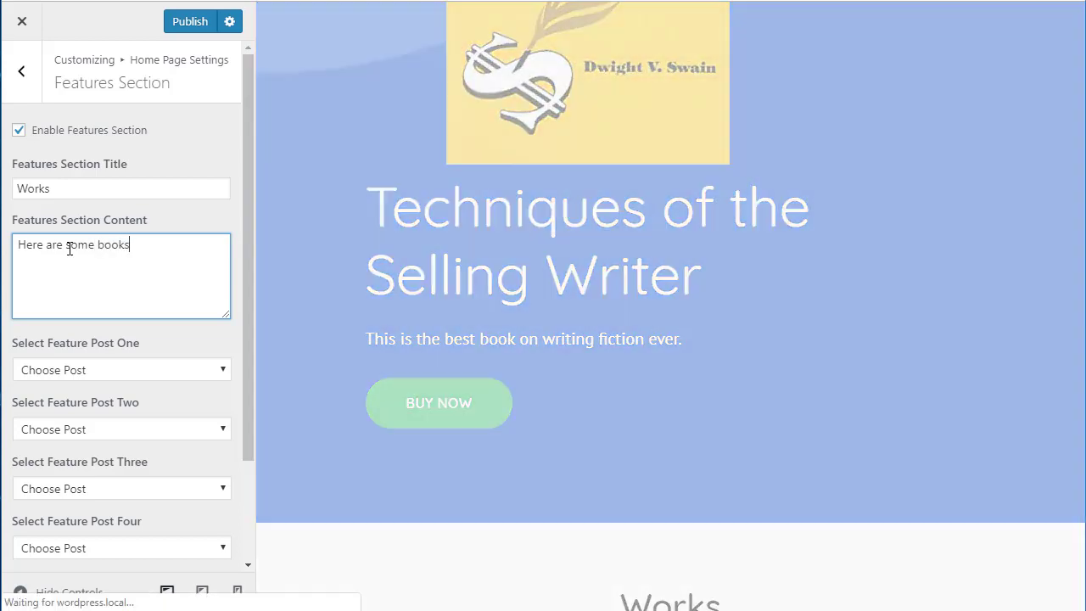
{"action": "type", "text": "."}
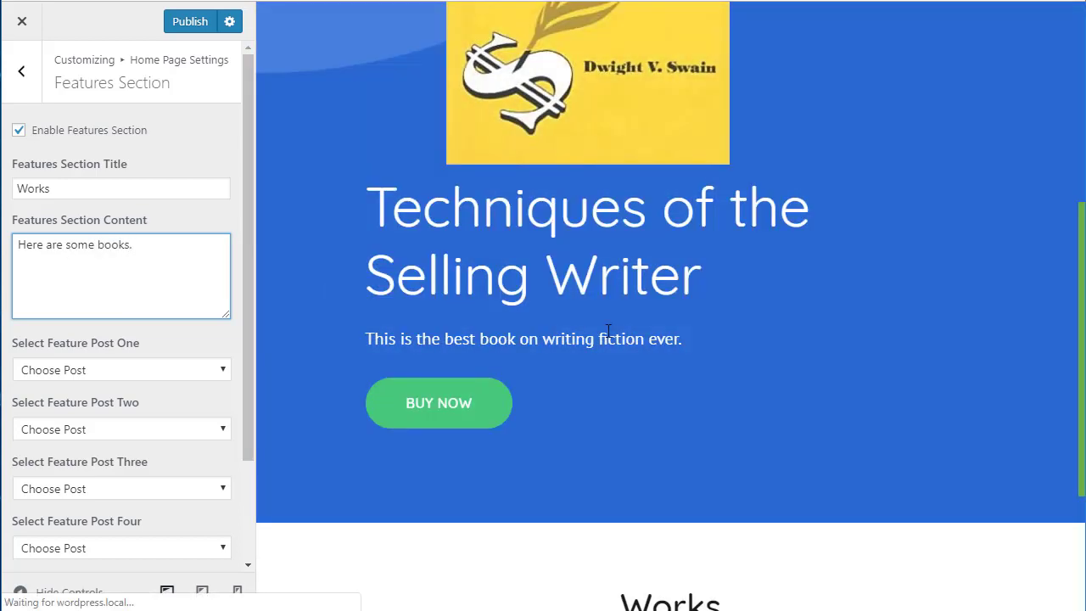
{"action": "scroll", "coordinate": [722, 345], "scroll_direction": "down", "scroll_amount": 1}
{"action": "scroll", "coordinate": [722, 346], "scroll_direction": "down", "scroll_amount": 2}
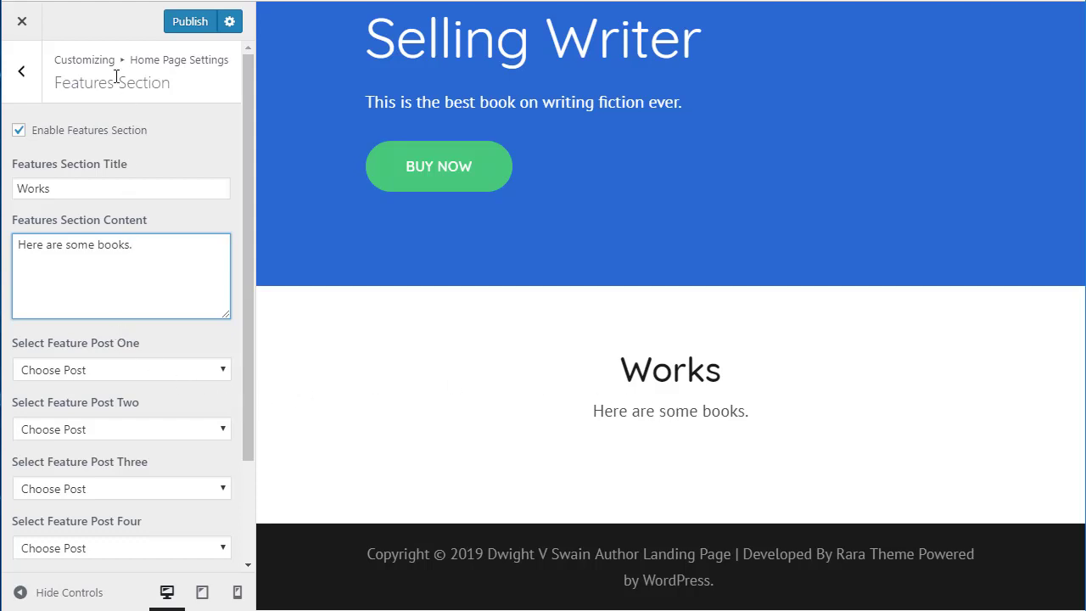
Set Feature Posts One, Two and Three to The Transposed Man, Creating Characters and Terror Station
{"action": "left_click", "coordinate": [100, 370]}
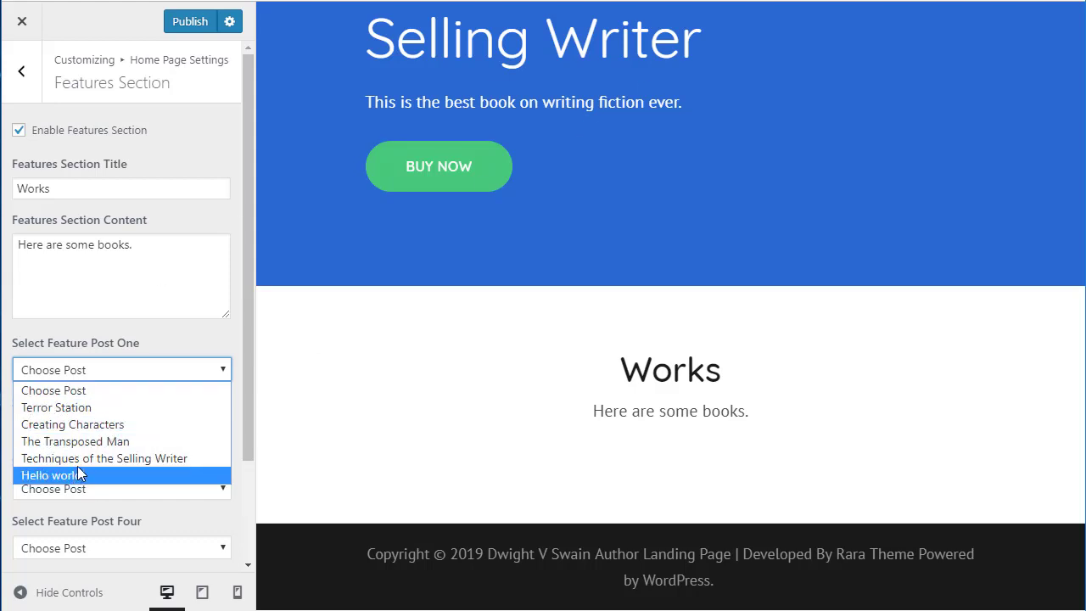
{"action": "left_click", "coordinate": [77, 441]}
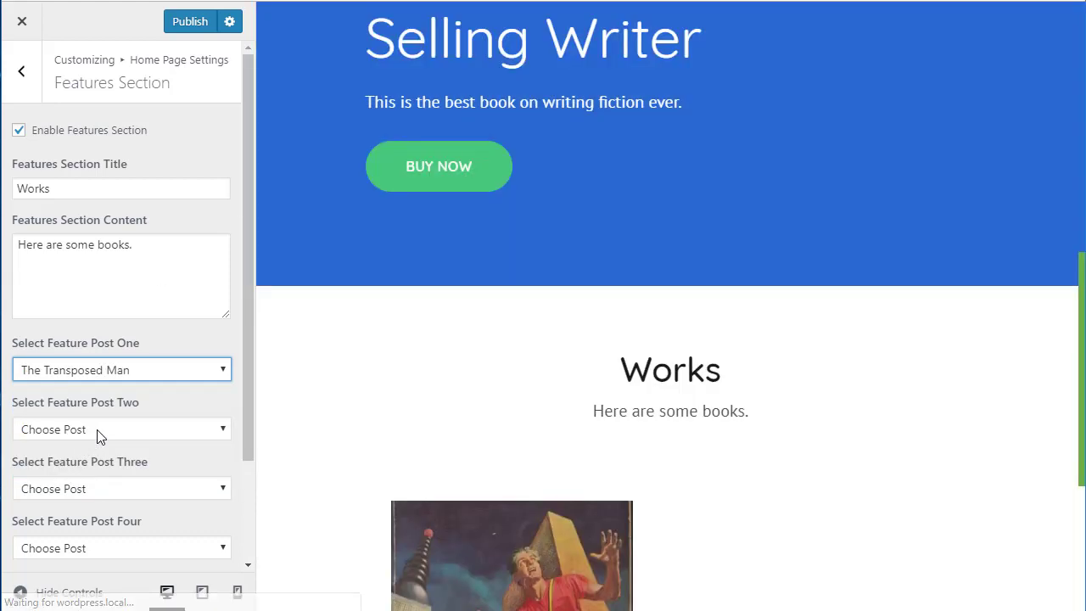
{"action": "left_click", "coordinate": [96, 435]}
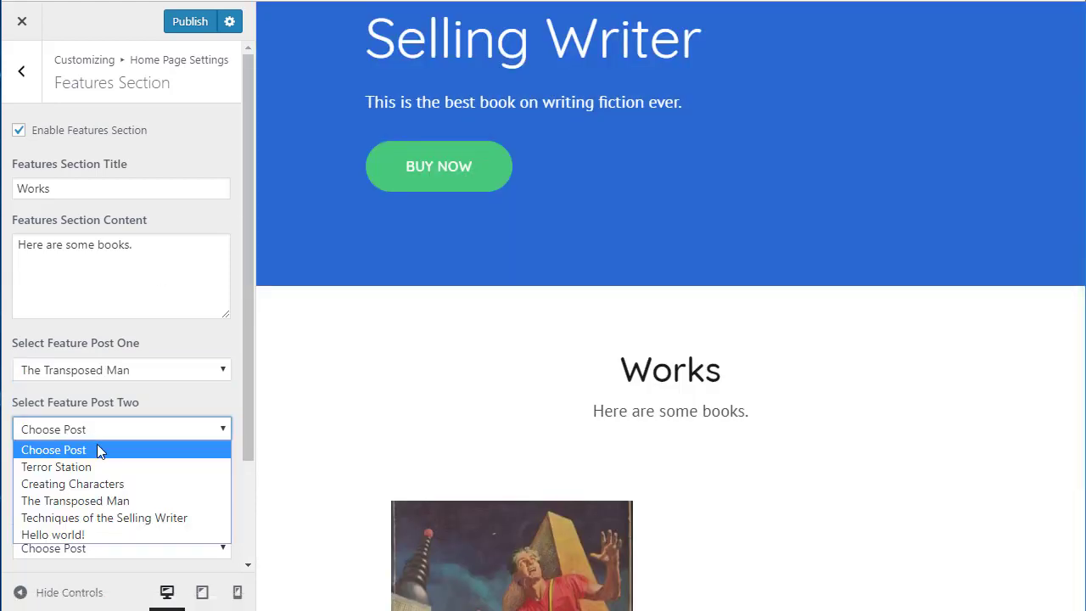
{"action": "left_click", "coordinate": [108, 485]}
{"action": "left_click", "coordinate": [110, 491]}
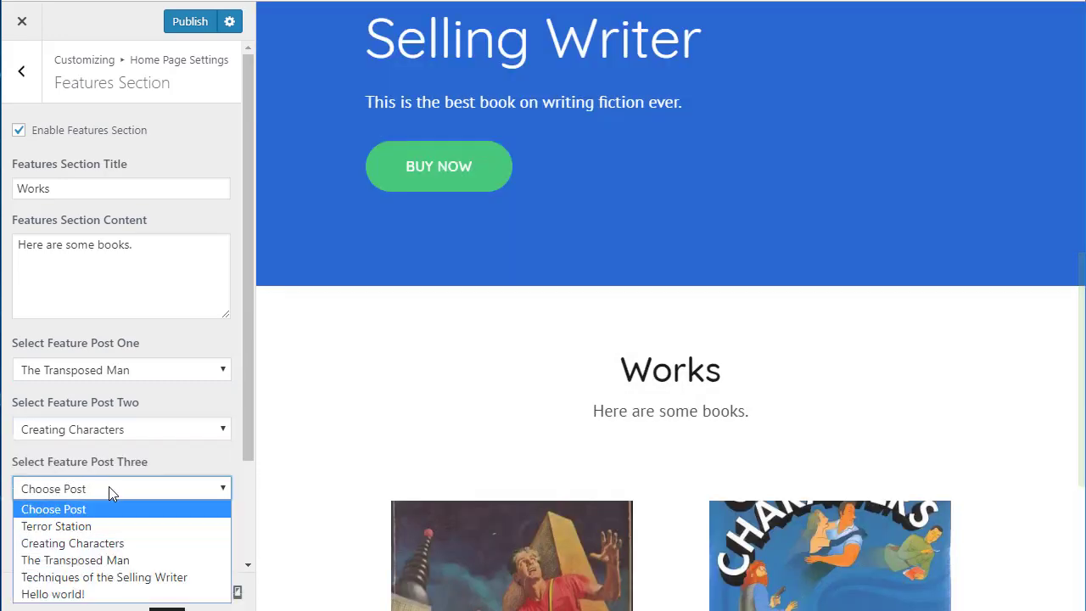
{"action": "left_click", "coordinate": [103, 526]}
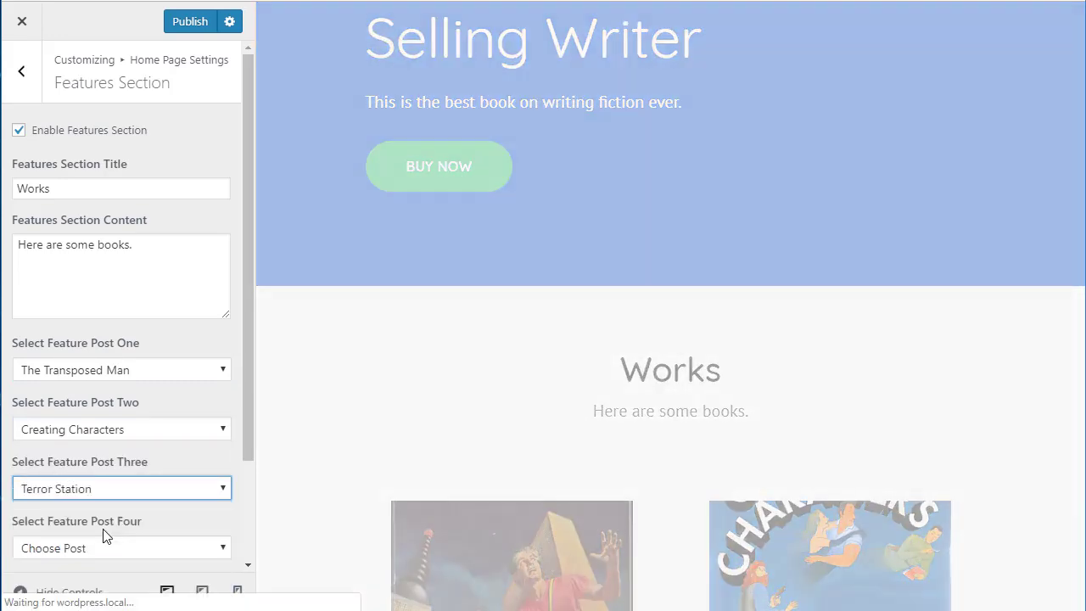
{"action": "scroll", "coordinate": [340, 456], "scroll_direction": "down", "scroll_amount": 4}
{"action": "scroll", "coordinate": [340, 459], "scroll_direction": "down", "scroll_amount": 4}
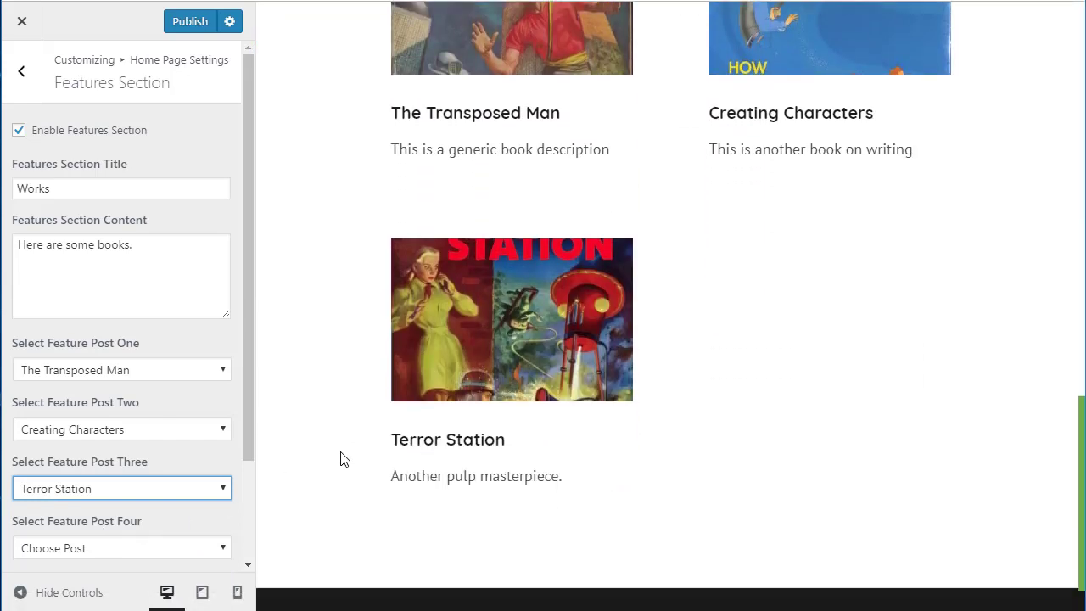
{"action": "scroll", "coordinate": [340, 459], "scroll_direction": "up", "scroll_amount": 2}
{"action": "scroll", "coordinate": [340, 459], "scroll_direction": "up", "scroll_amount": 1}
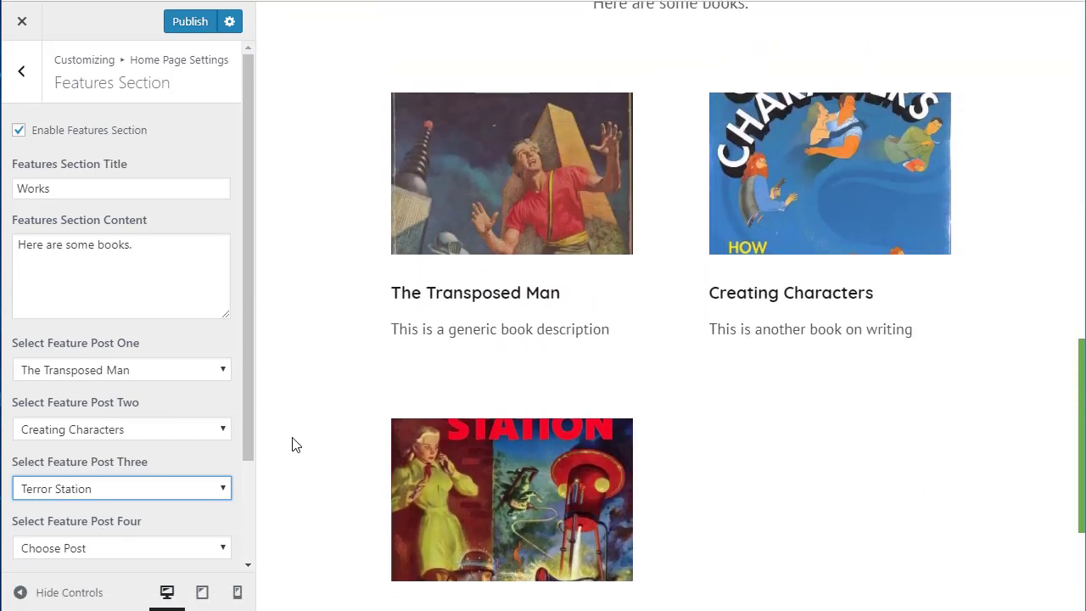
{"action": "scroll", "coordinate": [172, 434], "scroll_direction": "down", "scroll_amount": 2}
{"action": "scroll", "coordinate": [172, 434], "scroll_direction": "up", "scroll_amount": 2}
{"action": "scroll", "coordinate": [398, 283], "scroll_direction": "up", "scroll_amount": 3}
{"action": "scroll", "coordinate": [721, 490], "scroll_direction": "down", "scroll_amount": 6}
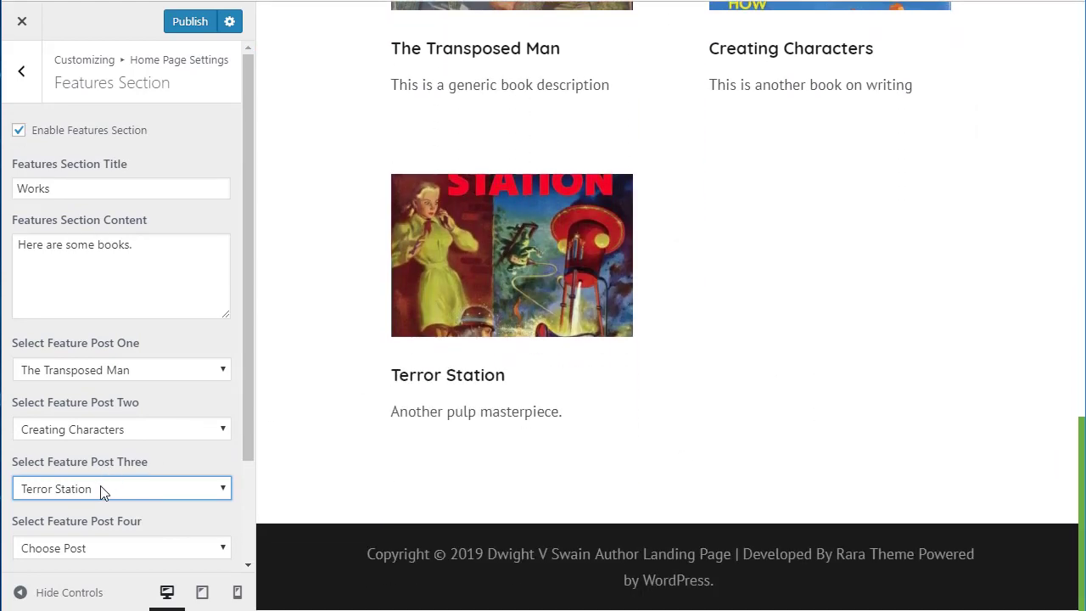
Leave Feature Post Four set to Choose Post
{"action": "left_click", "coordinate": [96, 547]}
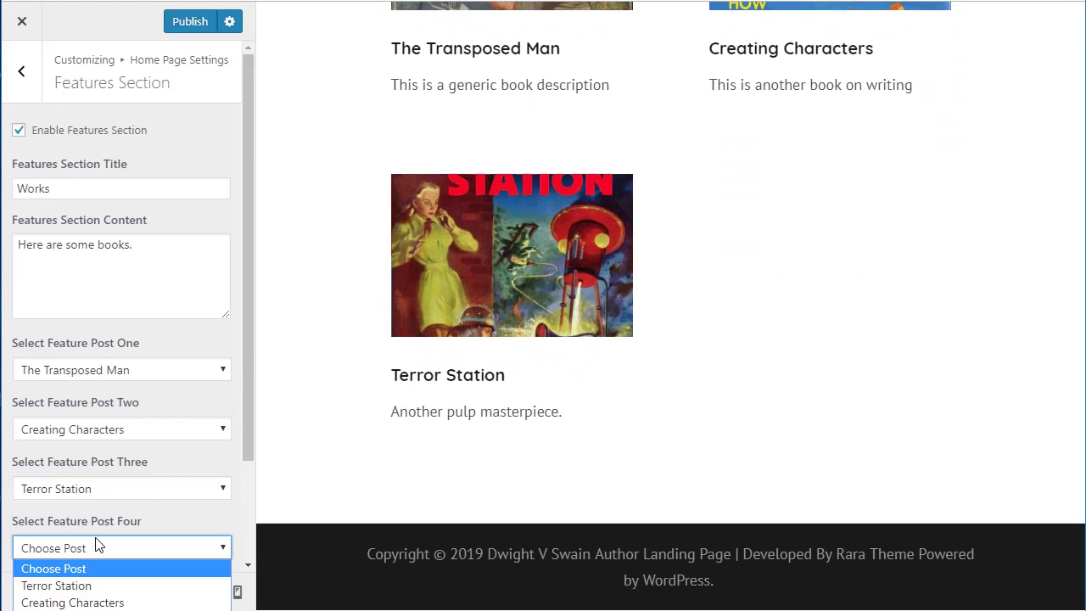
{"action": "left_click", "coordinate": [185, 524]}
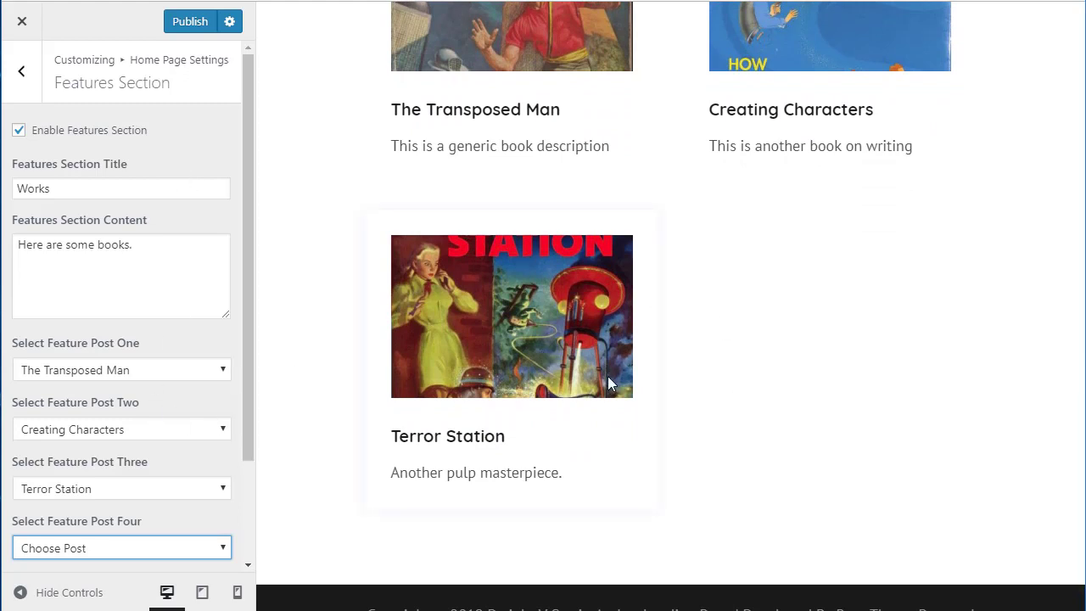
{"action": "scroll", "coordinate": [730, 410], "scroll_direction": "up", "scroll_amount": 3}
Publish the Works changes and scroll the live front page to its three book cards
{"action": "left_click", "coordinate": [189, 23]}
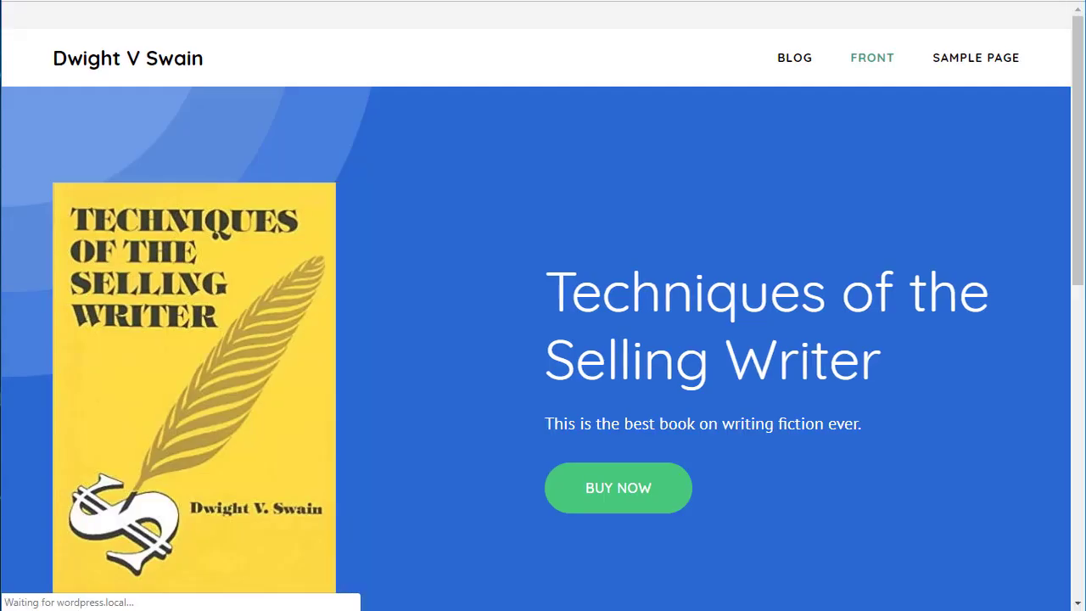
{"action": "scroll", "coordinate": [419, 286], "scroll_direction": "down", "scroll_amount": 7}
{"action": "scroll", "coordinate": [421, 333], "scroll_direction": "down", "scroll_amount": 2}
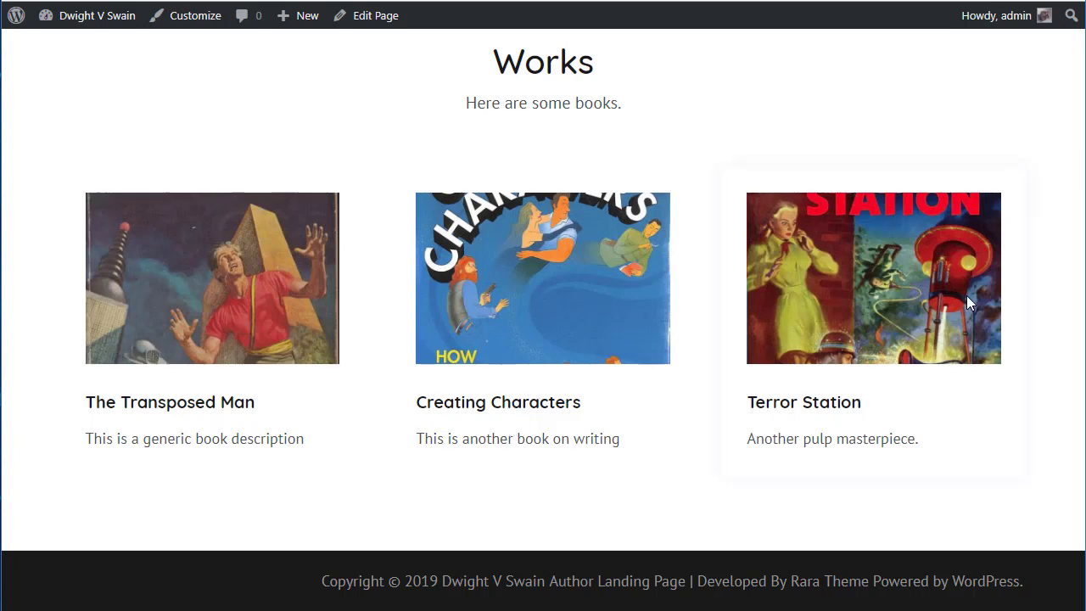
{"action": "scroll", "coordinate": [439, 222], "scroll_direction": "up", "scroll_amount": 3}
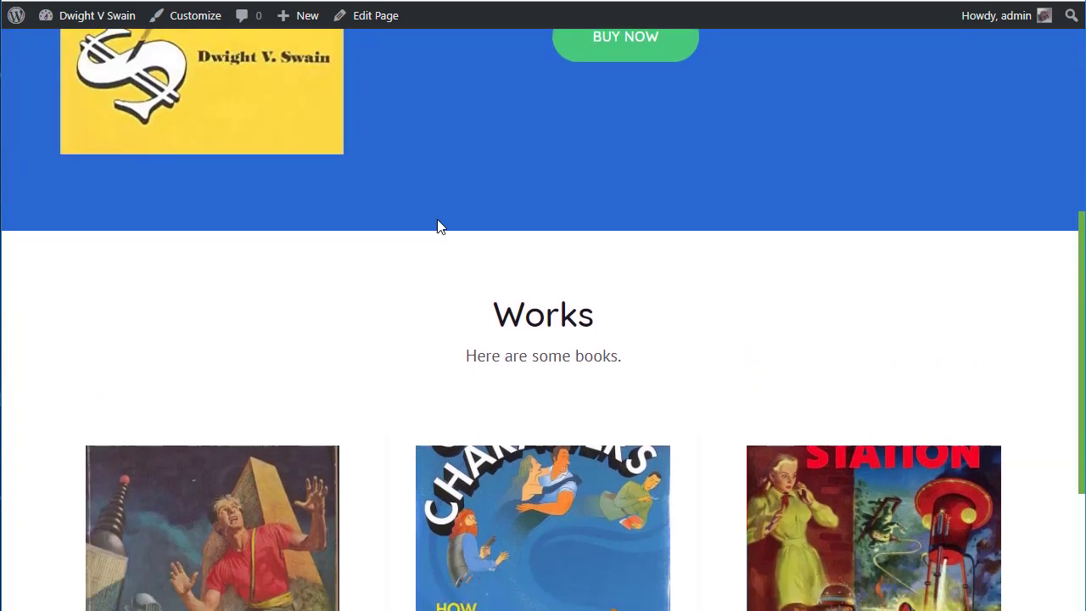
{"action": "scroll", "coordinate": [439, 226], "scroll_direction": "down", "scroll_amount": 3}
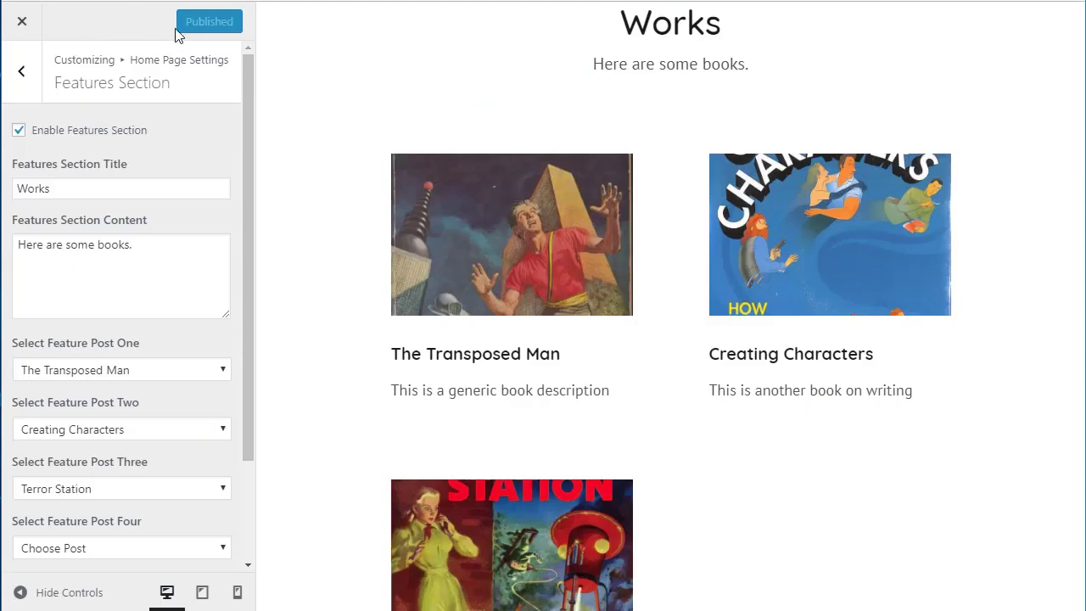
Exit the Customizer and open The Transposed Man post from All Posts
{"action": "left_click", "coordinate": [11, 25]}
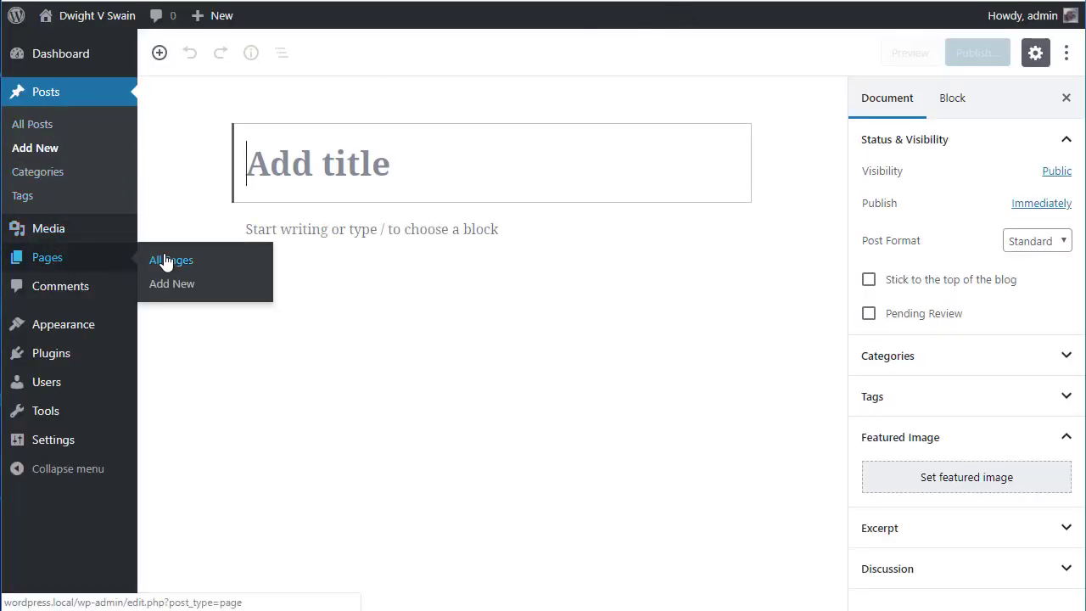
{"action": "left_click", "coordinate": [47, 134]}
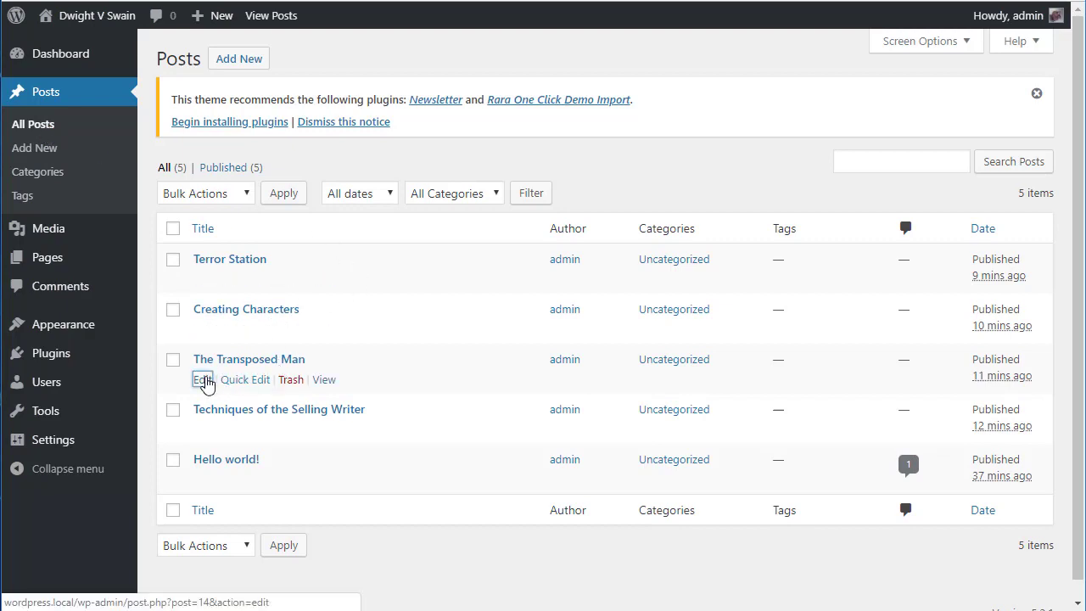
{"action": "left_click", "coordinate": [206, 380]}
{"action": "left_click", "coordinate": [477, 223]}
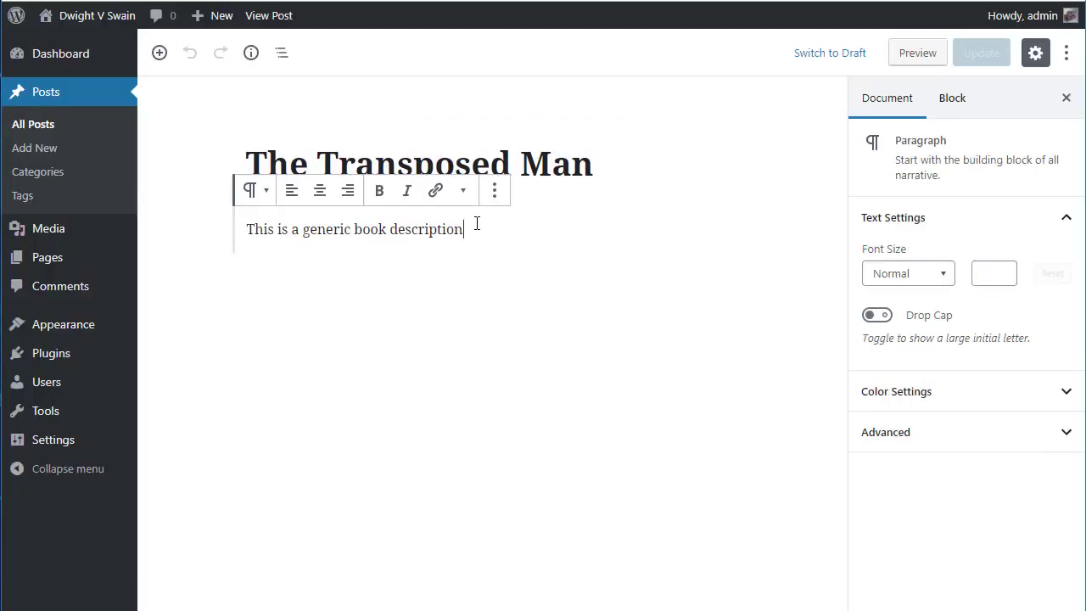
{"action": "key", "text": "Return"}
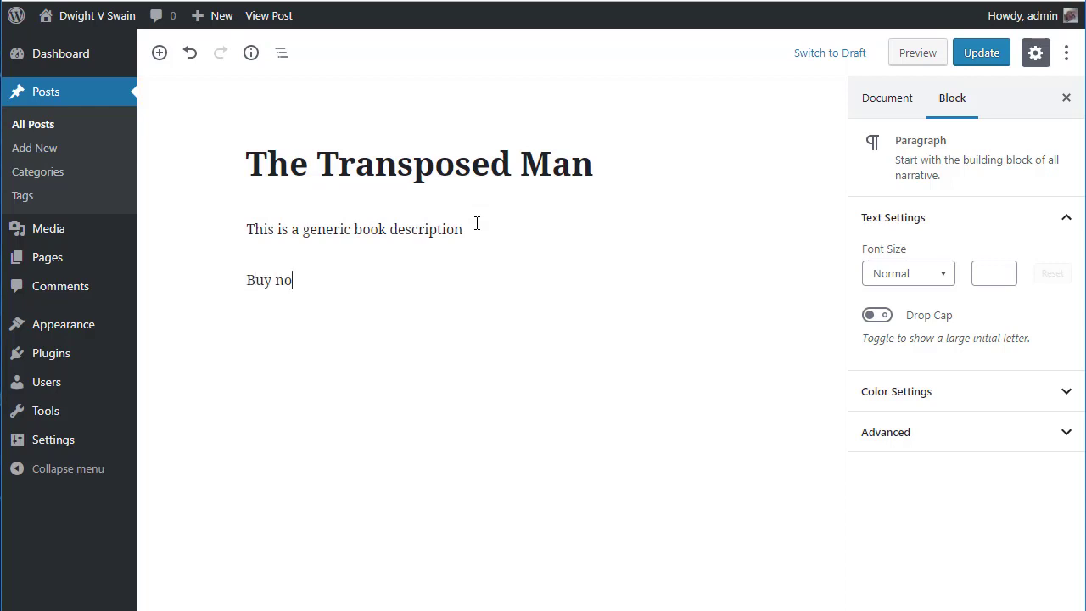
{"action": "left_click_drag", "start_coordinate": [317, 285], "coordinate": [242, 286]}
{"action": "left_click_drag", "start_coordinate": [307, 280], "coordinate": [247, 280]}
{"action": "left_click", "coordinate": [434, 242]}
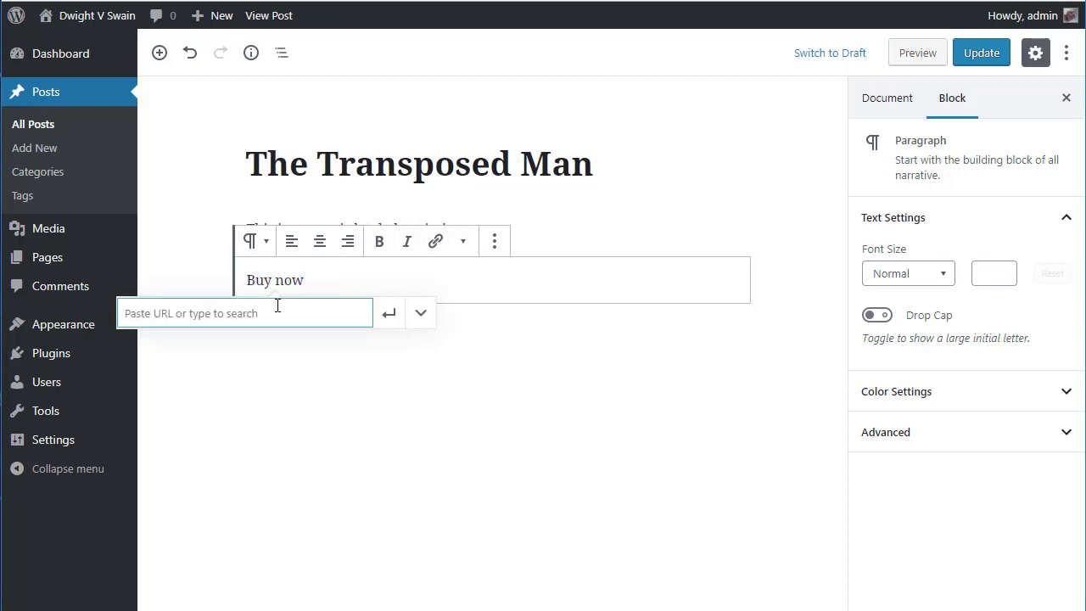
{"action": "type", "text": "http://google."}
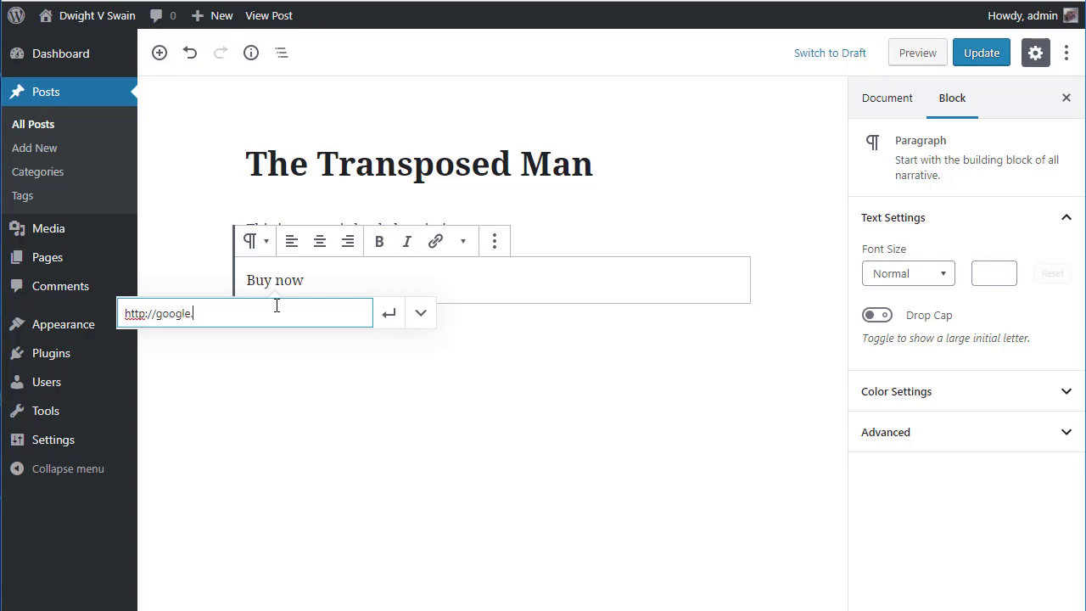
{"action": "type", "text": "com"}
{"action": "left_click", "coordinate": [388, 318]}
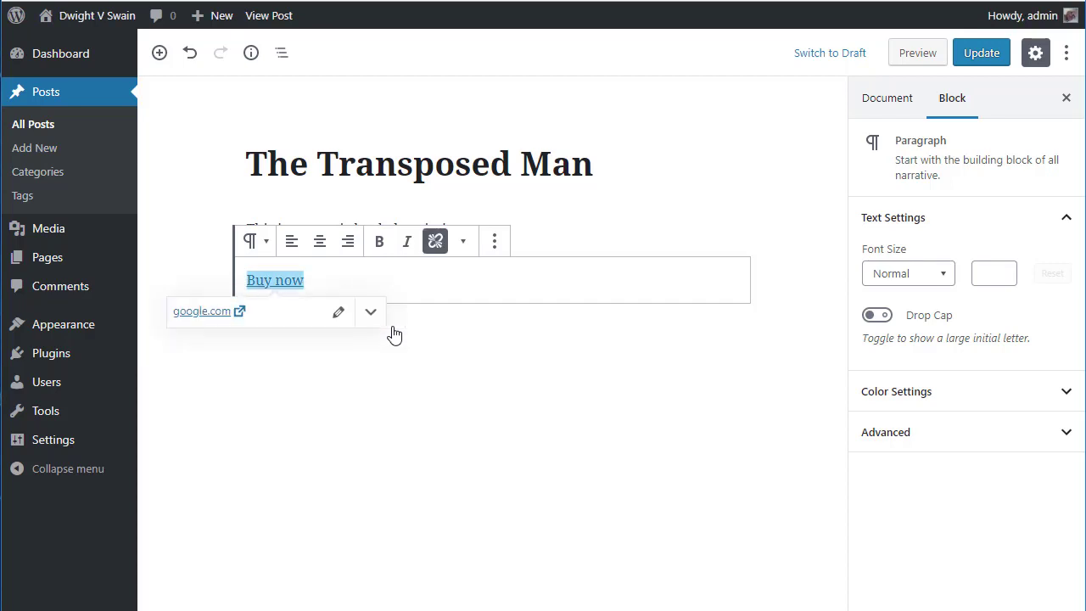
{"action": "left_click", "coordinate": [980, 54]}
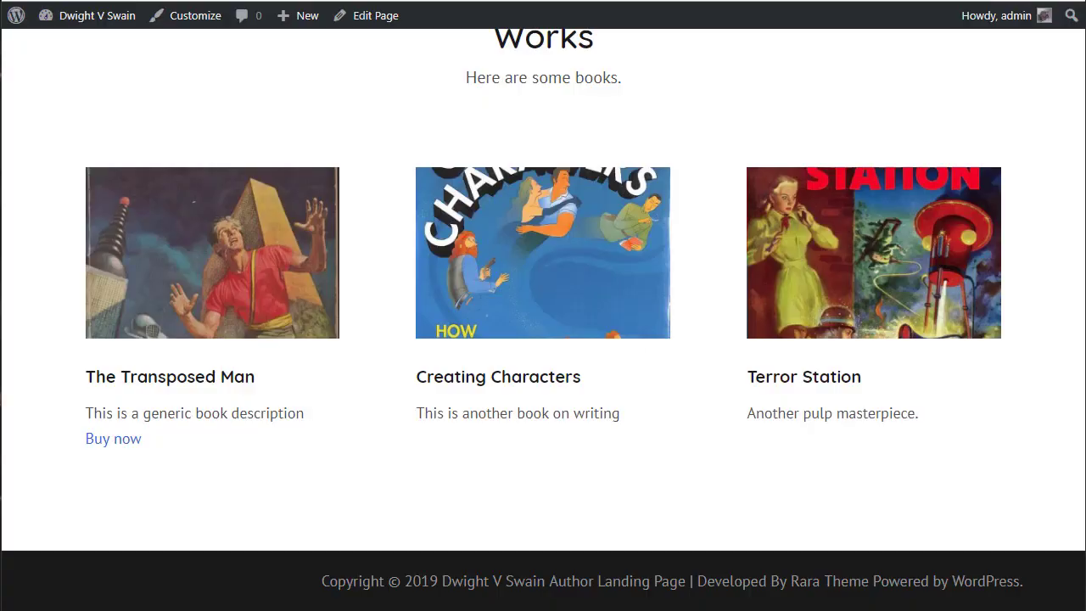
{"action": "scroll", "coordinate": [668, 425], "scroll_direction": "up", "scroll_amount": 6}
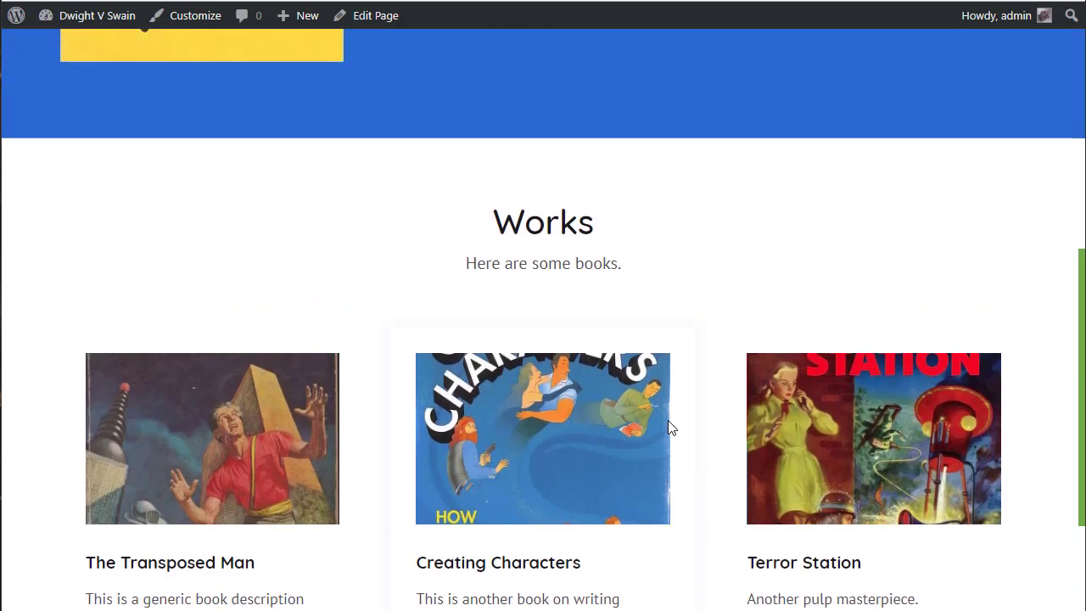
{"action": "scroll", "coordinate": [667, 421], "scroll_direction": "down", "scroll_amount": 8}
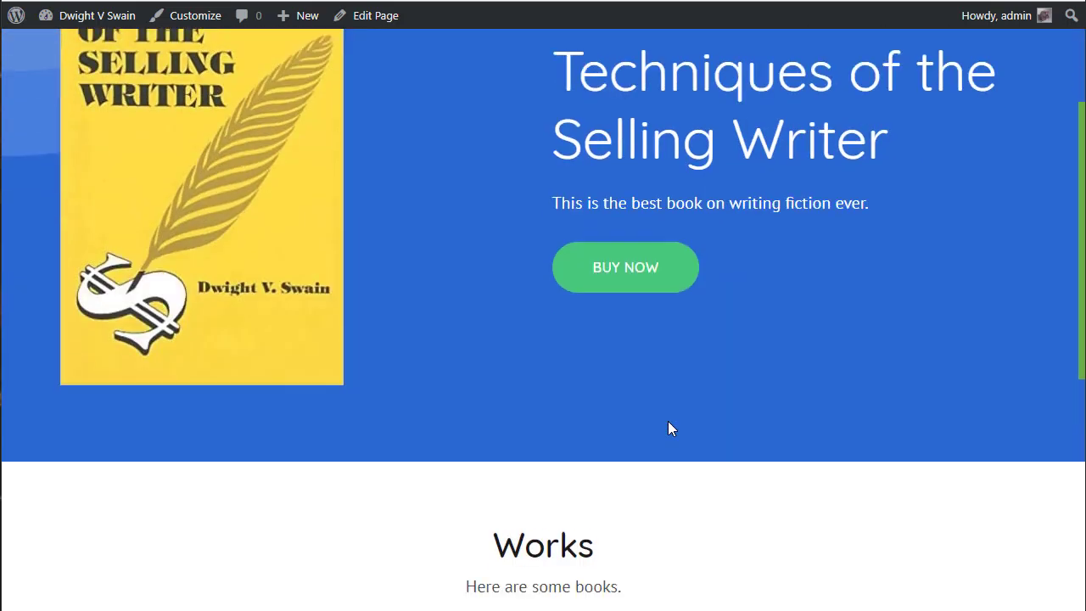
{"action": "scroll", "coordinate": [667, 424], "scroll_direction": "up", "scroll_amount": 8}
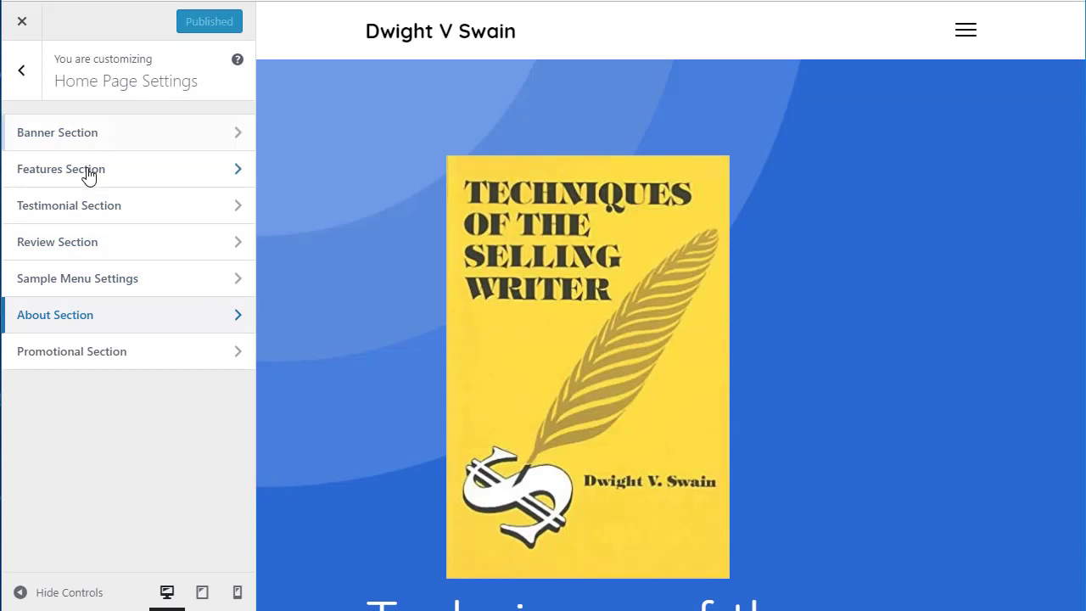
Look at the Testimonial Section, leaving testimonial one's post unchosen
{"action": "left_click", "coordinate": [80, 246]}
{"action": "left_click", "coordinate": [20, 66]}
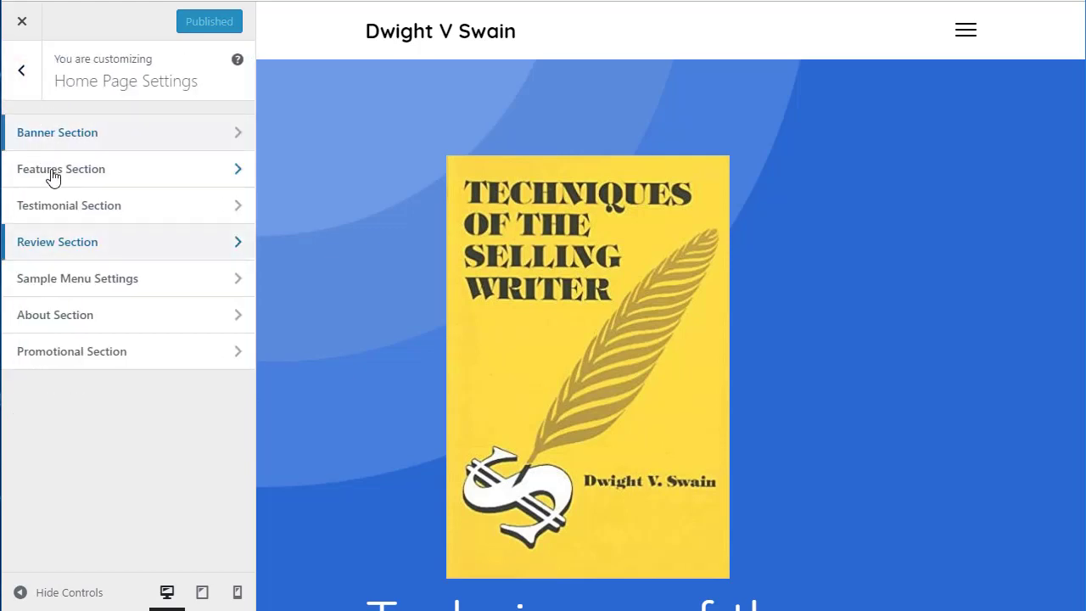
{"action": "left_click", "coordinate": [53, 209]}
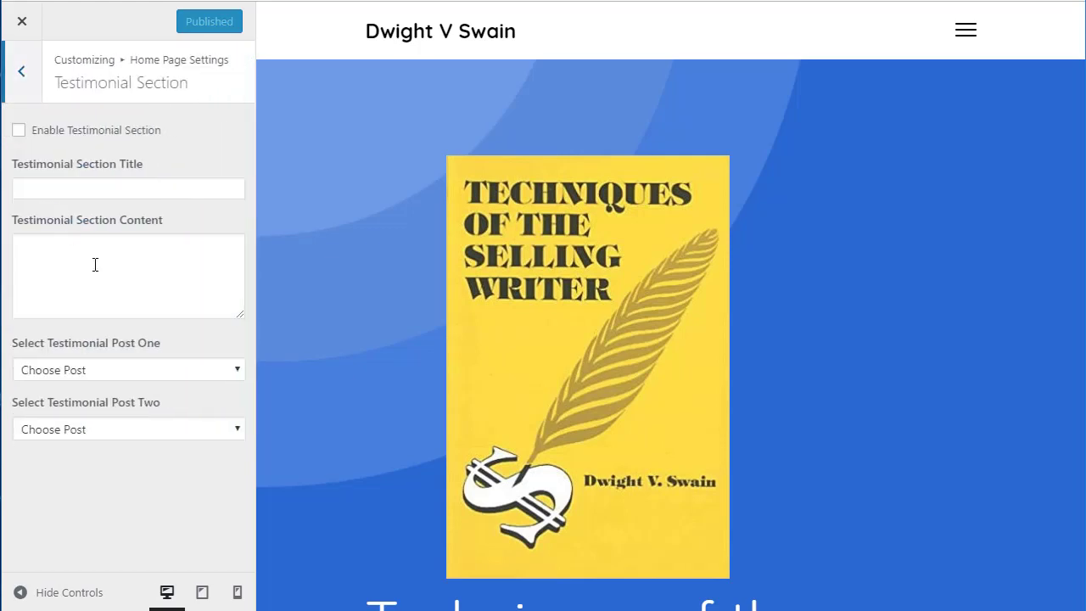
{"action": "left_click", "coordinate": [107, 366]}
{"action": "left_click", "coordinate": [127, 509]}
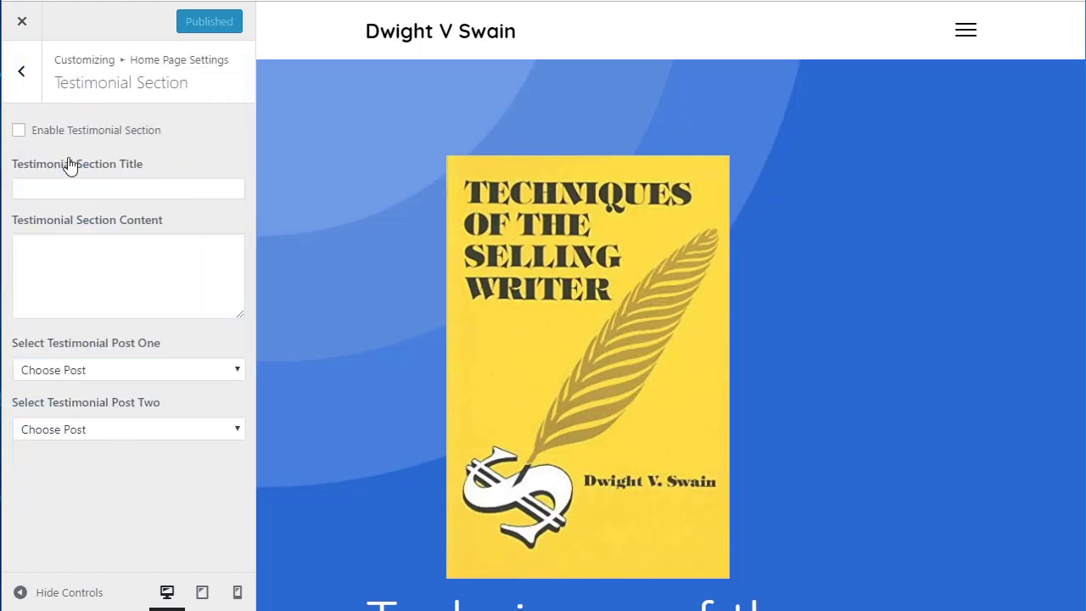
{"action": "left_click", "coordinate": [21, 71]}
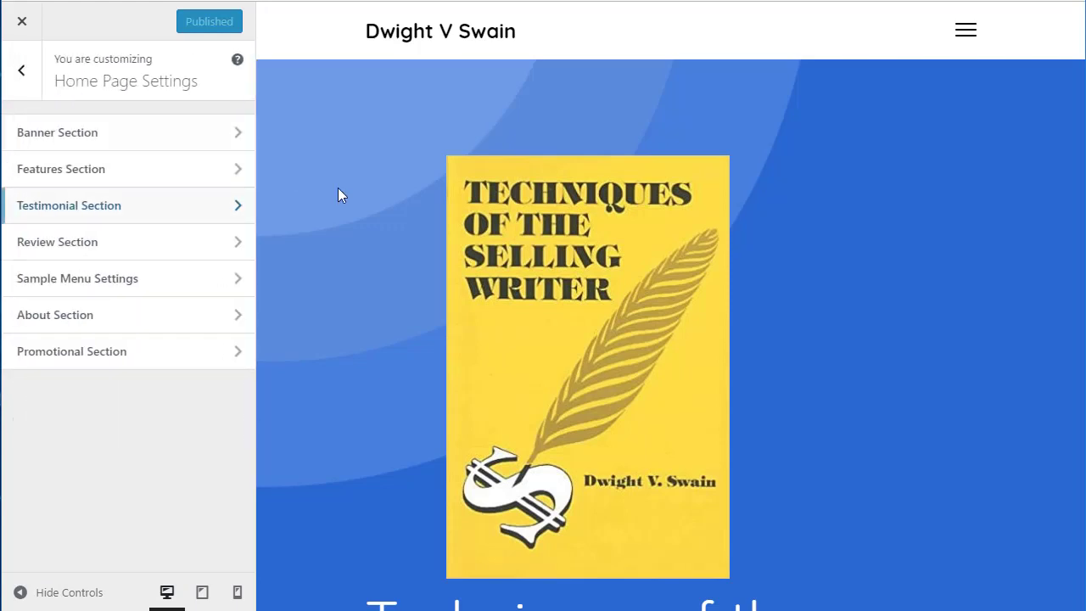
Check the Review and About Section panels unchanged, then close the Customizer
{"action": "left_click", "coordinate": [112, 252]}
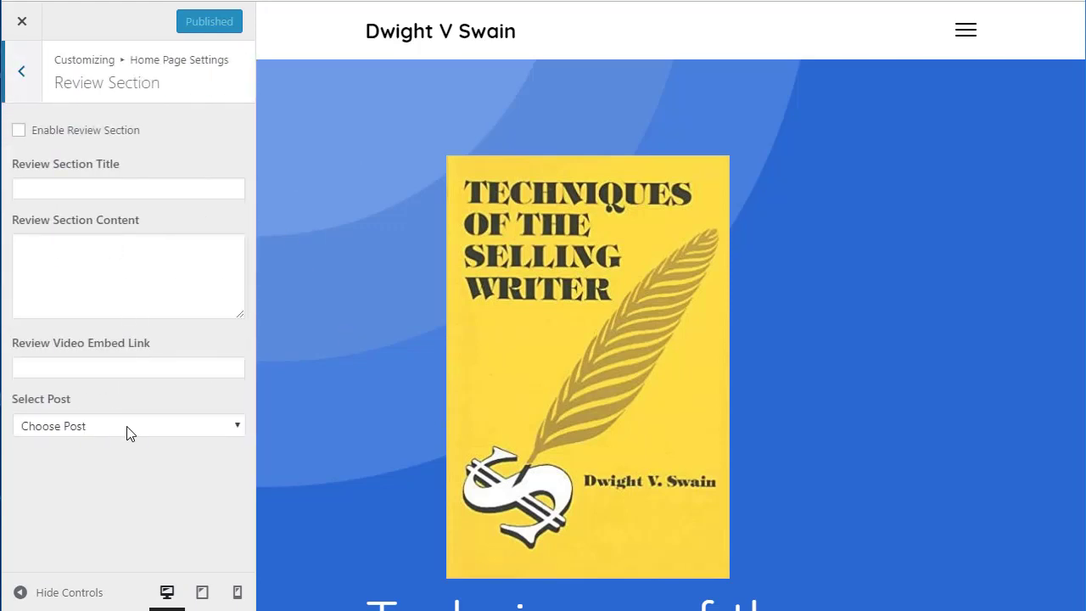
{"action": "left_click", "coordinate": [21, 70]}
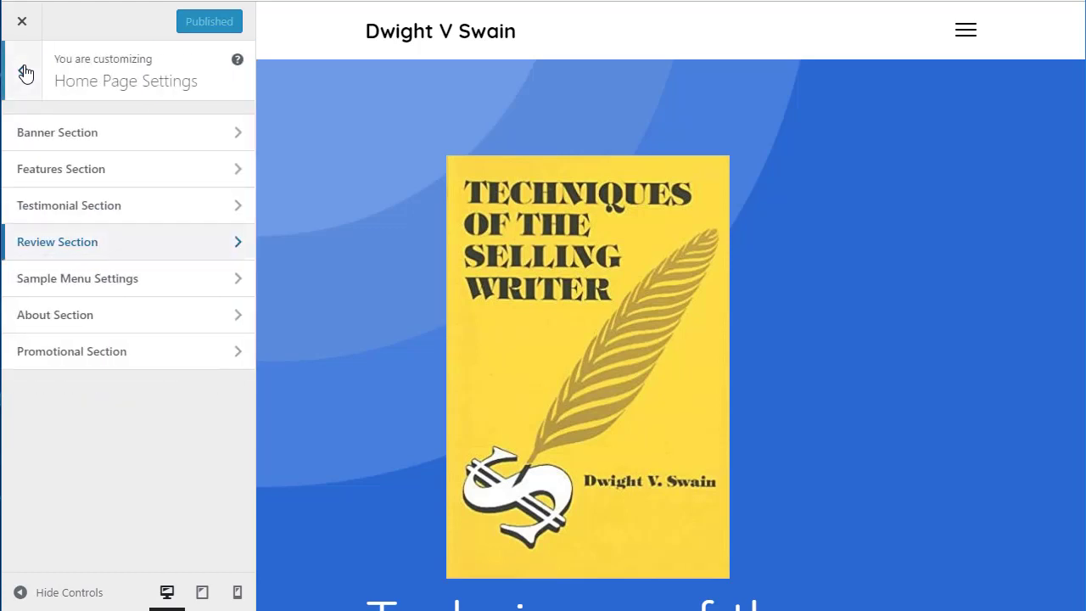
{"action": "left_click", "coordinate": [79, 326]}
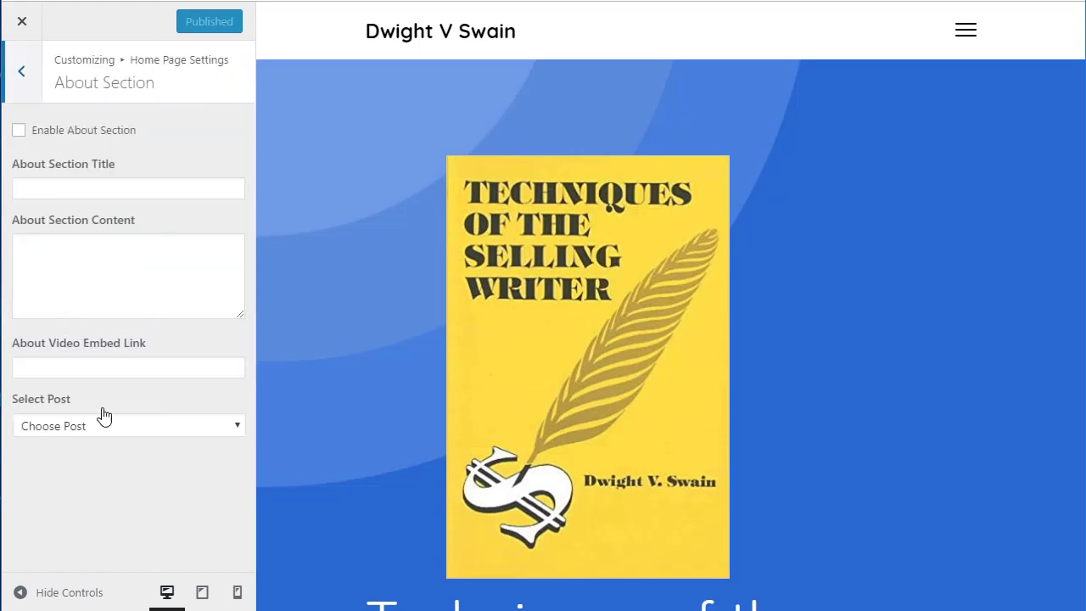
{"action": "left_click", "coordinate": [23, 73]}
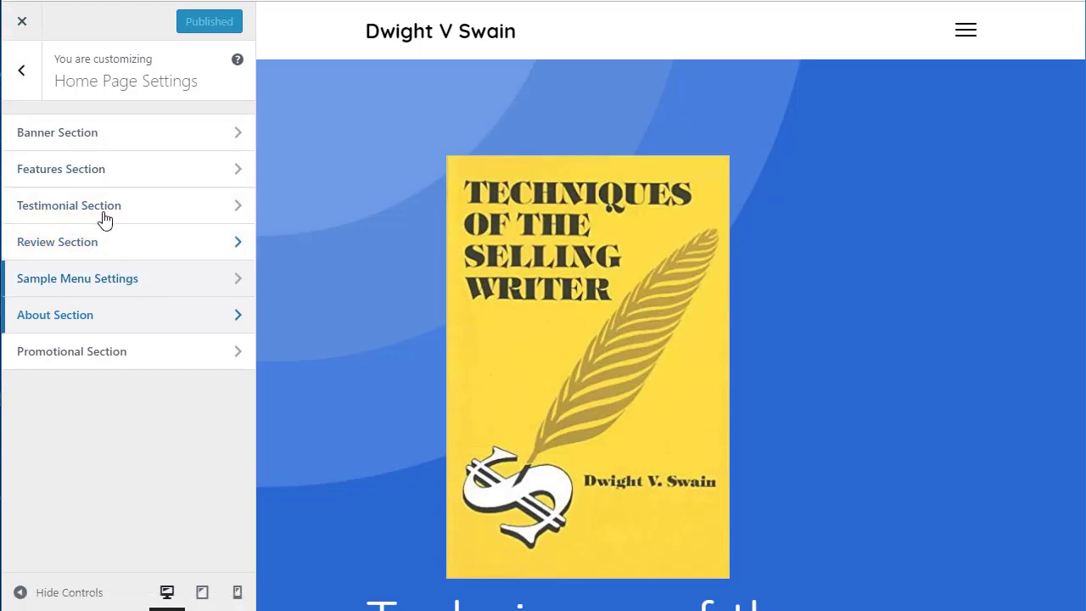
{"action": "left_click", "coordinate": [23, 26]}
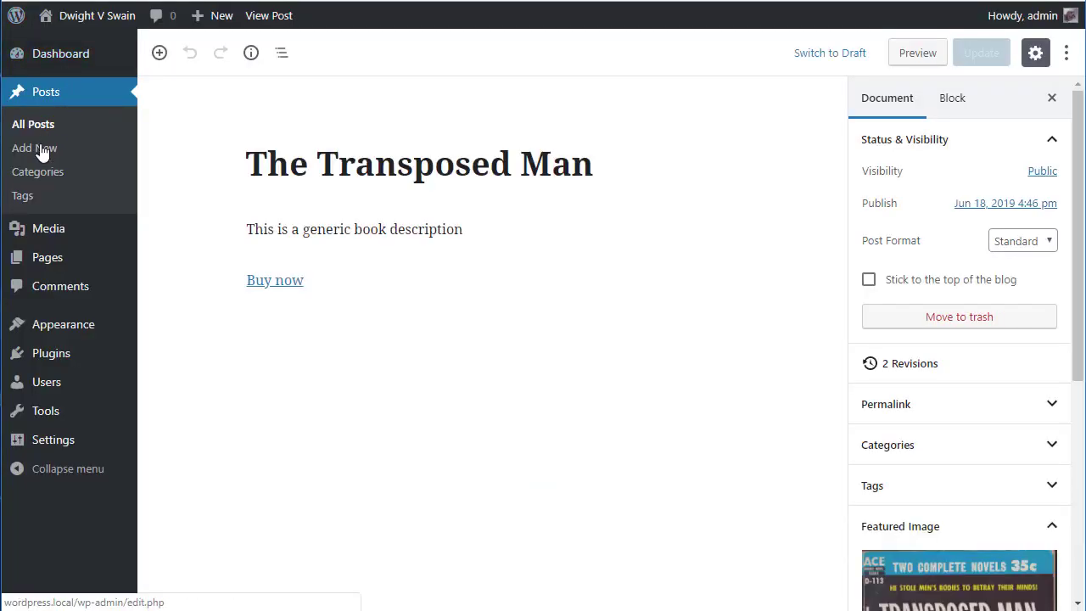
Start a new post titled 'I Love iT!' with the paragraph 'I love it!' and show its Document settings
{"action": "left_click", "coordinate": [39, 149]}
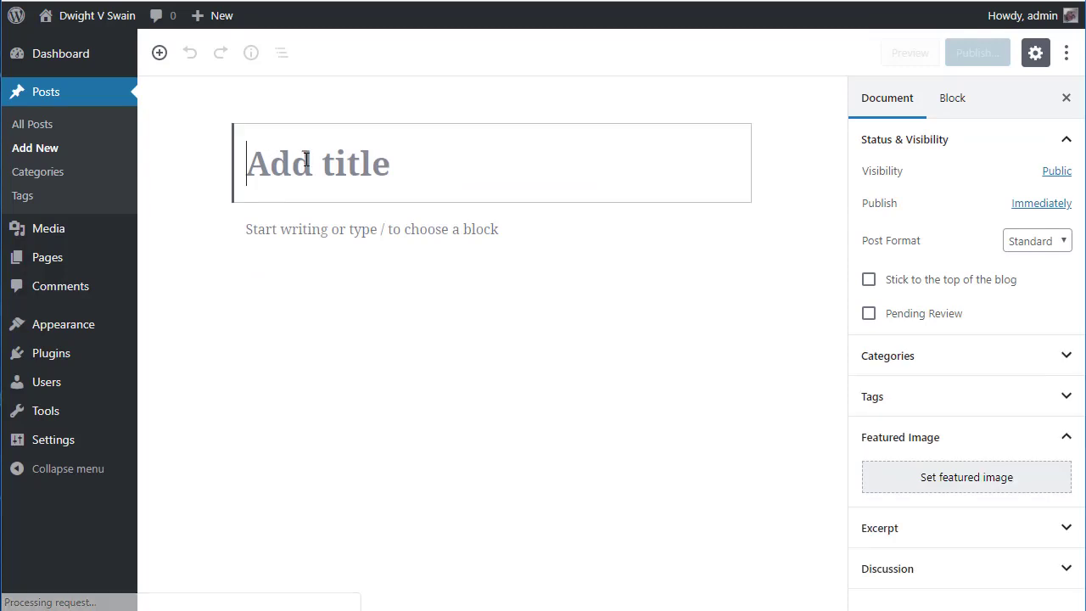
{"action": "type", "text": "I "}
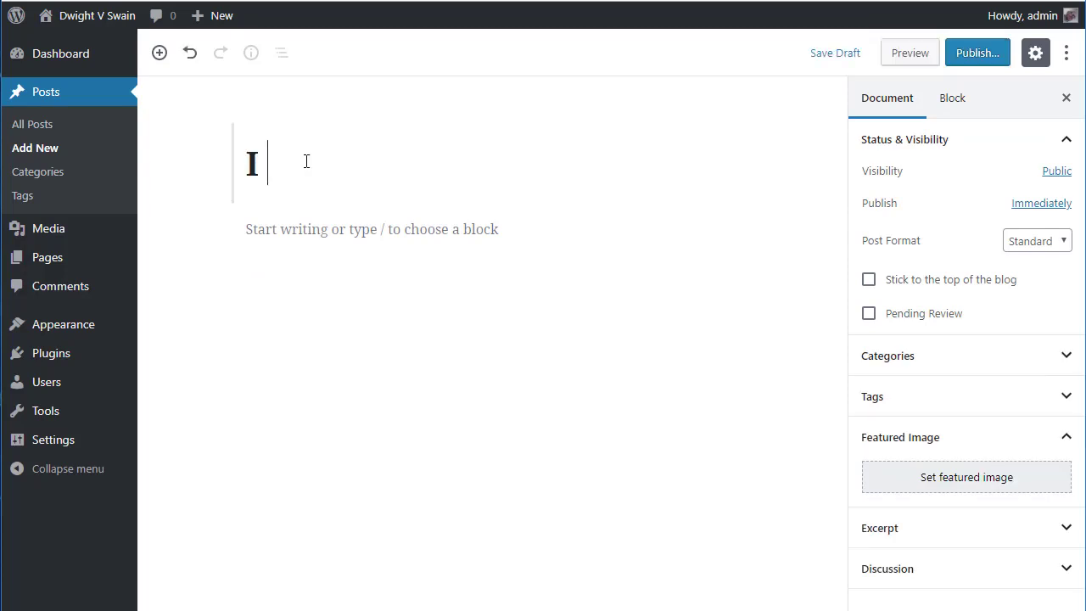
{"action": "type", "text": "Love i"}
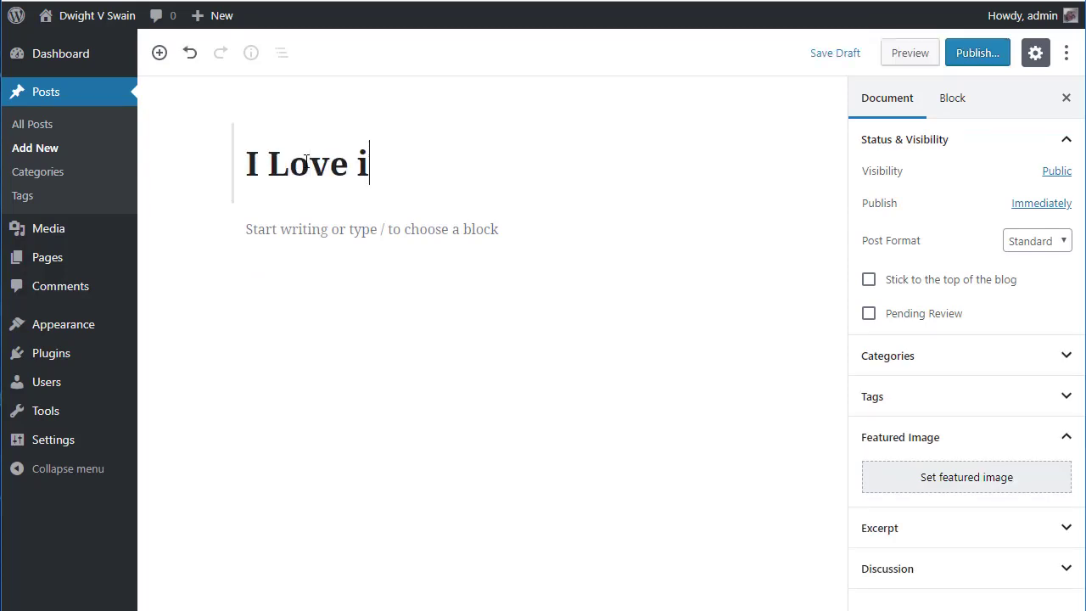
{"action": "type", "text": "T!"}
{"action": "left_click", "coordinate": [467, 233]}
{"action": "type", "text": "I"}
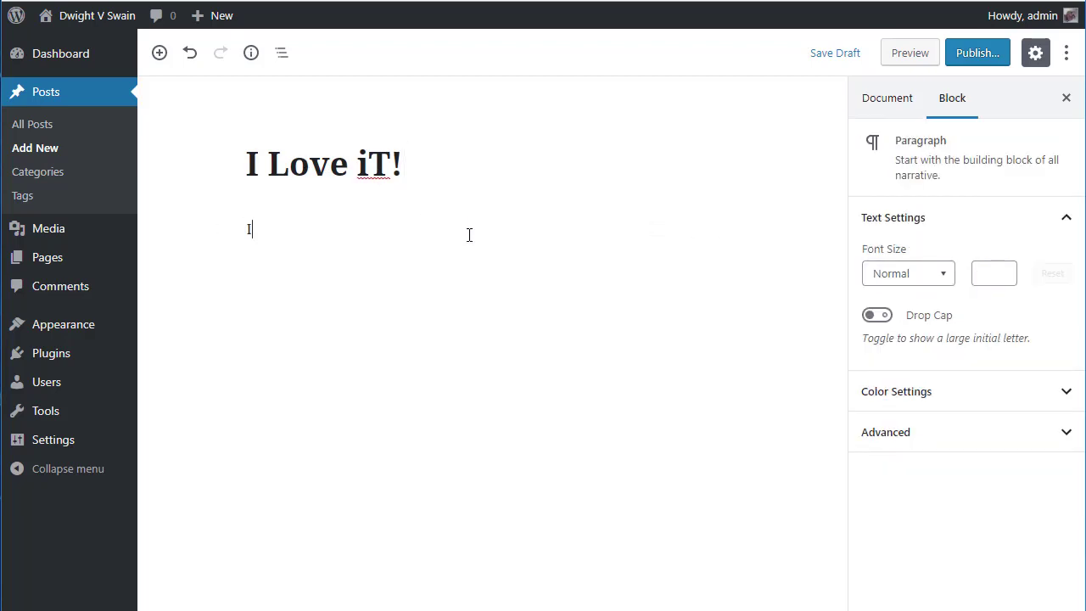
{"action": "type", "text": " Love"}
{"action": "key", "text": "BackSpace"}
{"action": "type", "text": "love it!"}
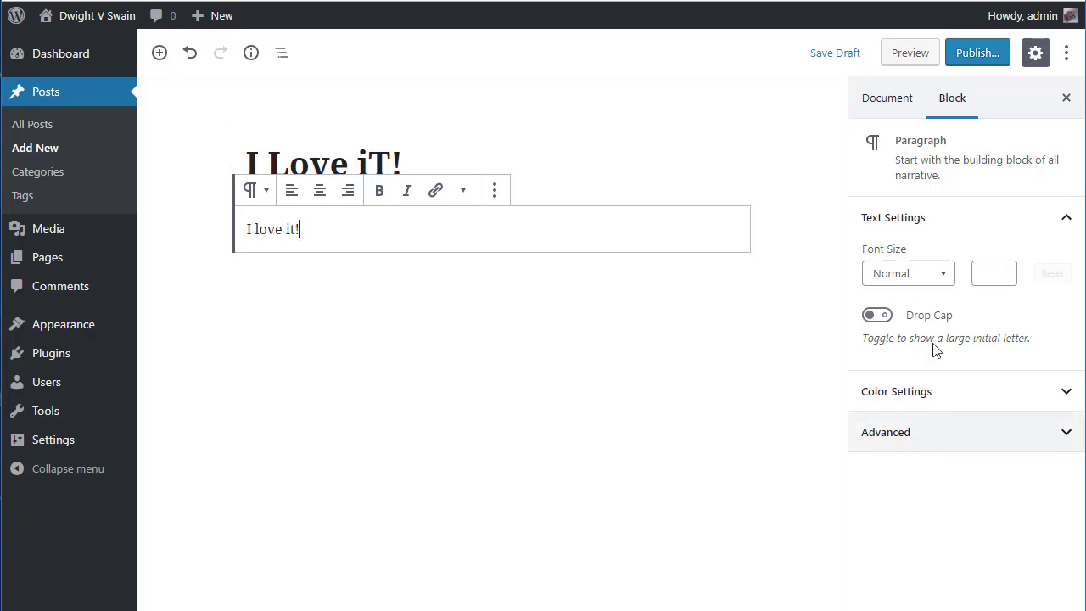
{"action": "left_click", "coordinate": [868, 113]}
Upload the author's portrait photo and set it as the post's featured image
{"action": "left_click", "coordinate": [927, 481]}
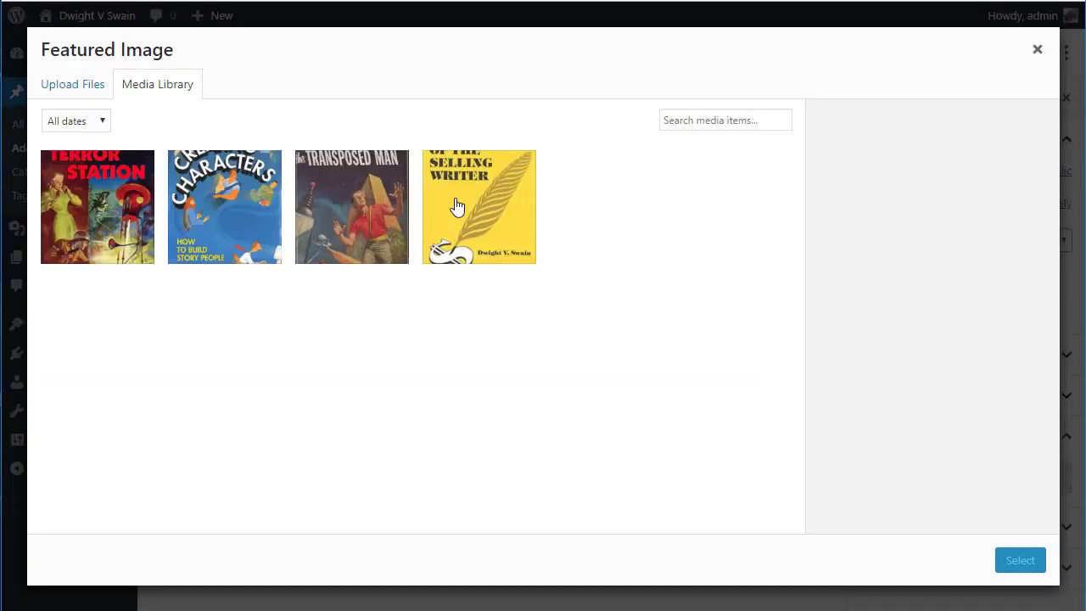
{"action": "left_click", "coordinate": [84, 89]}
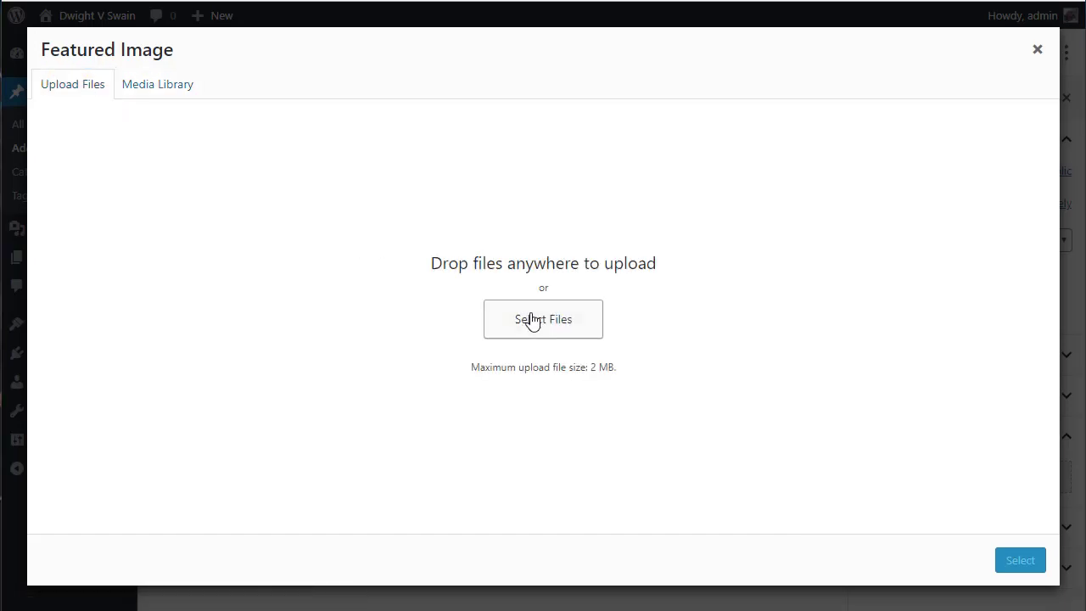
{"action": "left_click", "coordinate": [531, 317]}
{"action": "left_click", "coordinate": [666, 51]}
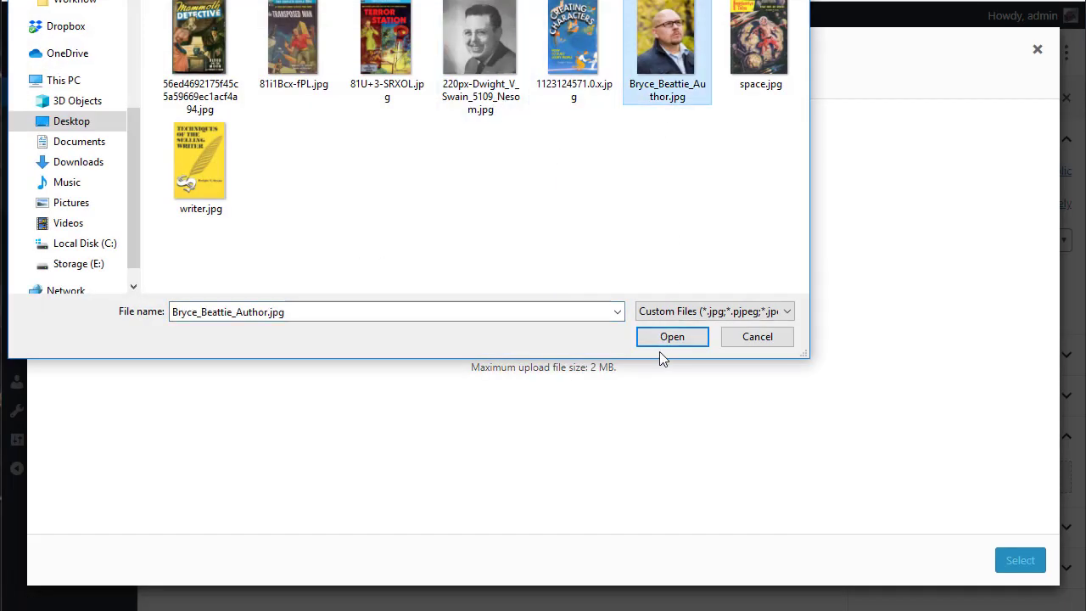
{"action": "left_click", "coordinate": [665, 339]}
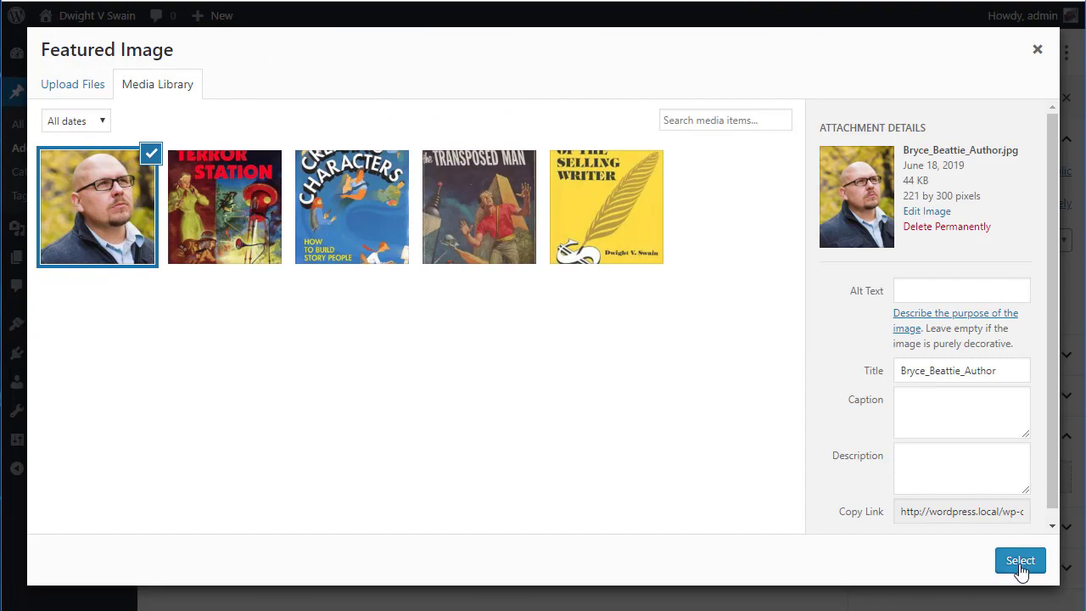
{"action": "left_click", "coordinate": [1021, 561]}
{"action": "left_click", "coordinate": [371, 224]}
Add a dash-prefixed author attribution line under 'I love it!' and publish the post
{"action": "key", "text": "Return"}
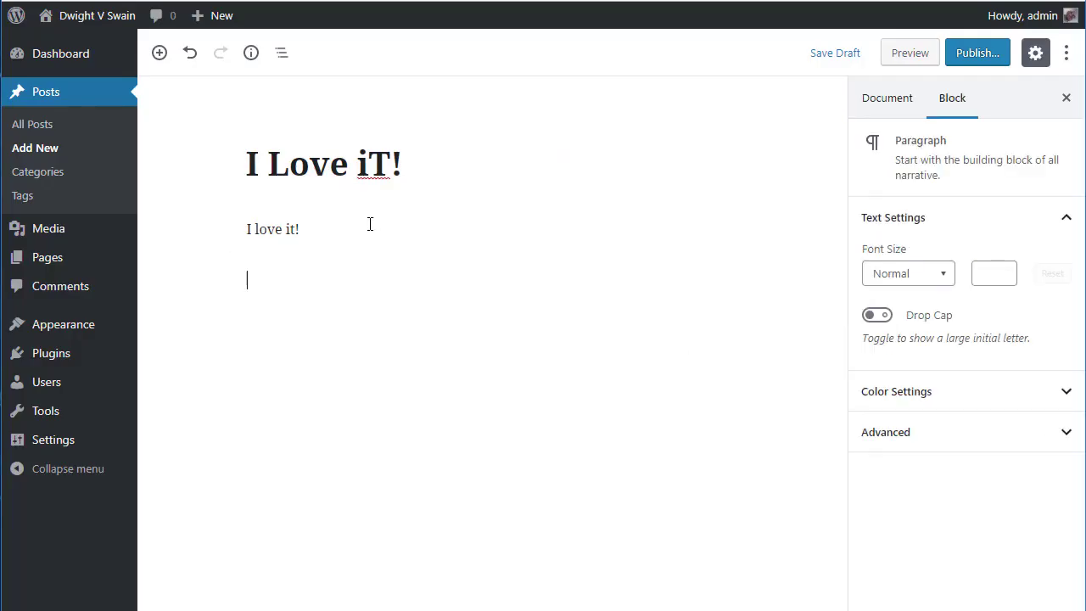
{"action": "type", "text": "- B"}
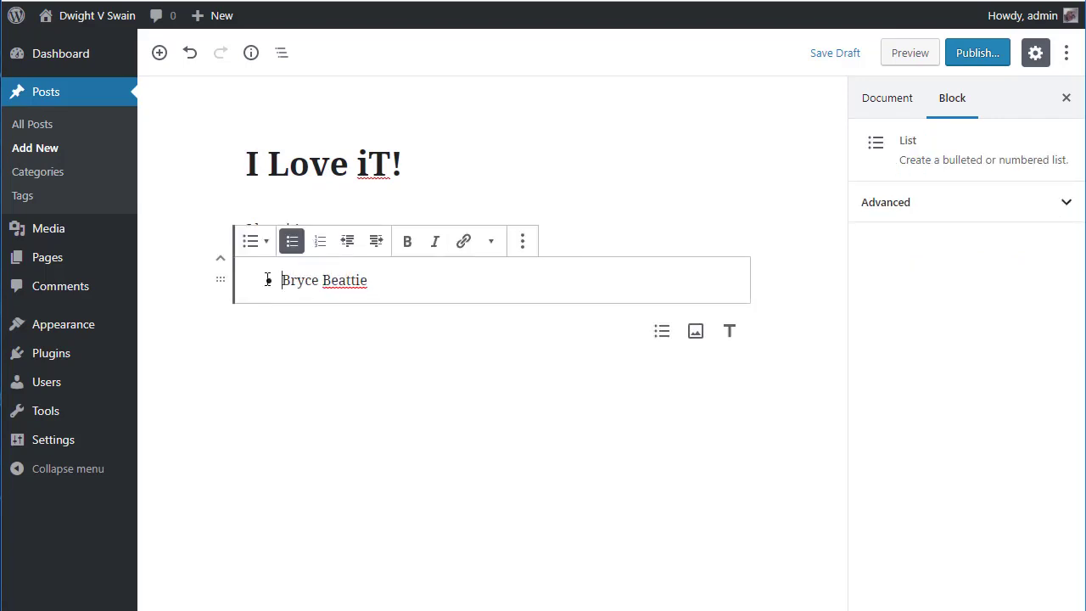
{"action": "key", "text": "BackSpace"}
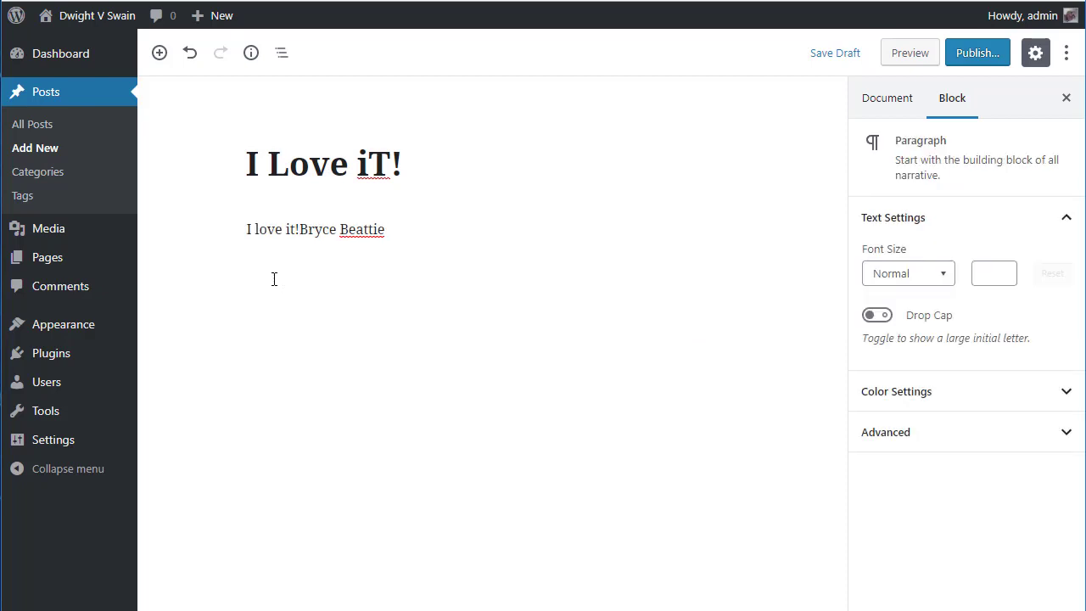
{"action": "key", "text": "Return"}
{"action": "type", "text": "-Bryce Beattie"}
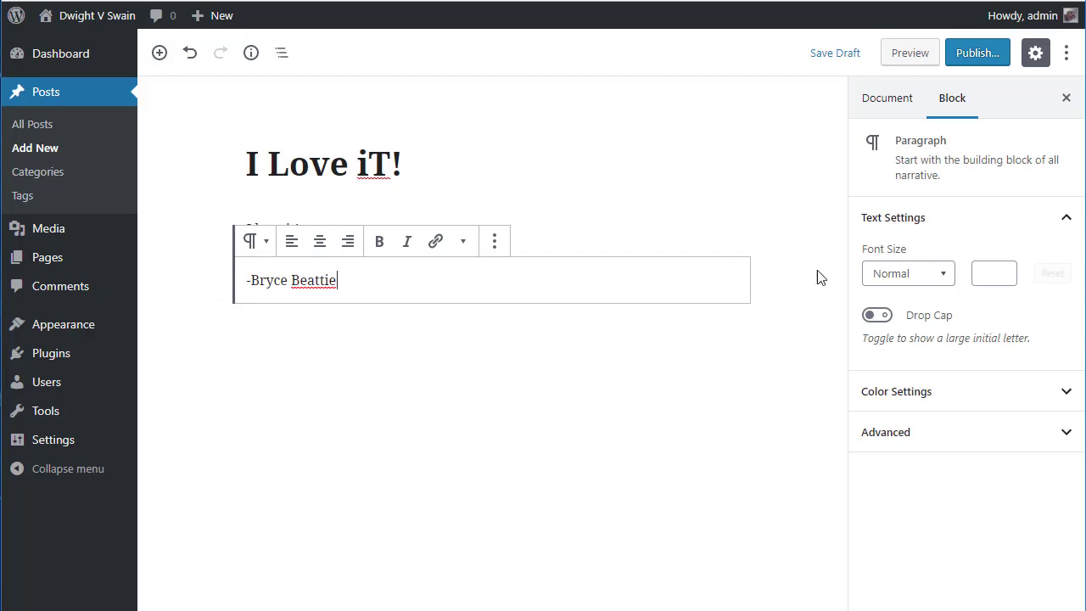
{"action": "left_click", "coordinate": [972, 54]}
{"action": "left_click", "coordinate": [974, 55]}
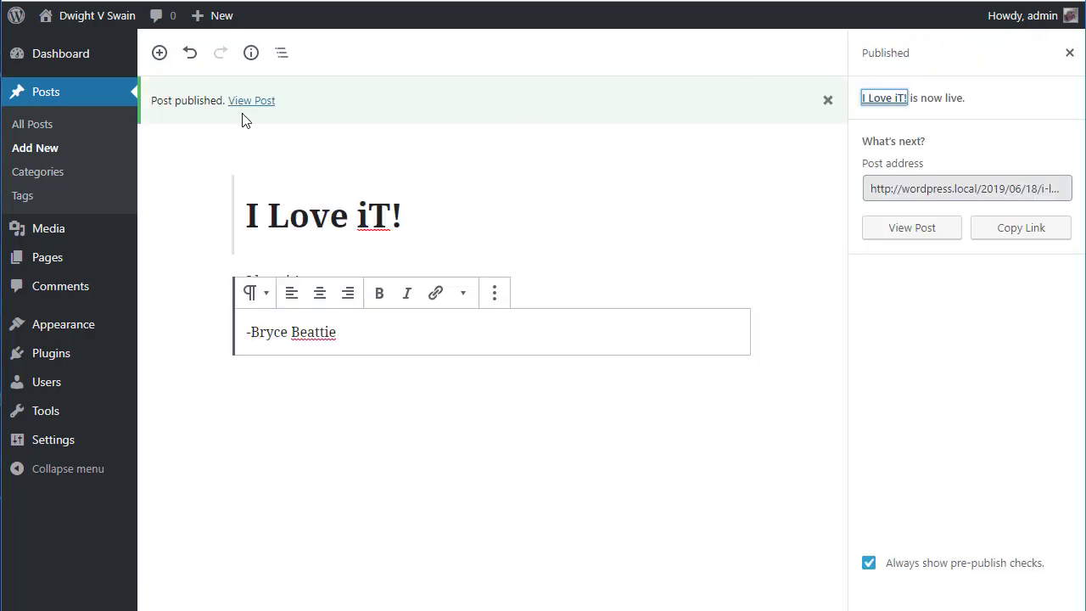
In Customizer > Home Page Settings, enable the Review Section and title it 'Review!'
{"action": "mouse_move", "coordinate": [51, 330]}
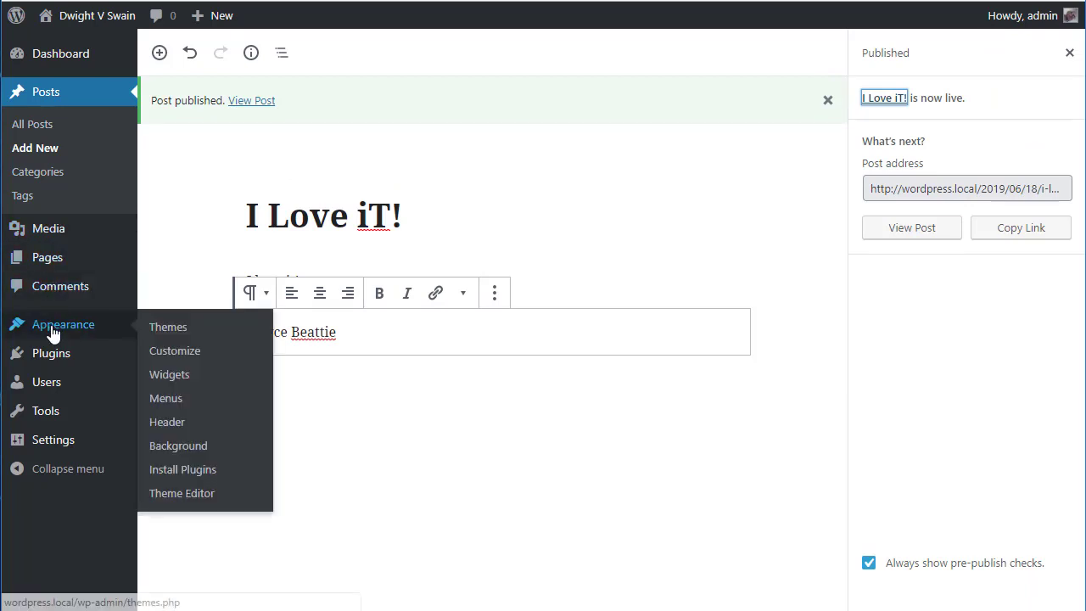
{"action": "left_click", "coordinate": [175, 353]}
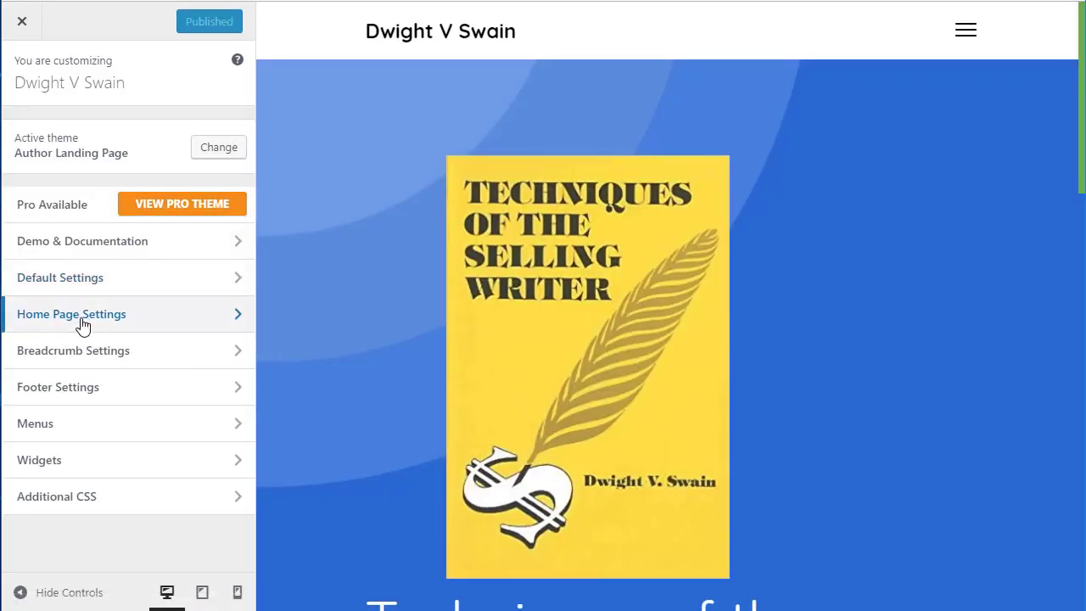
{"action": "left_click", "coordinate": [82, 323]}
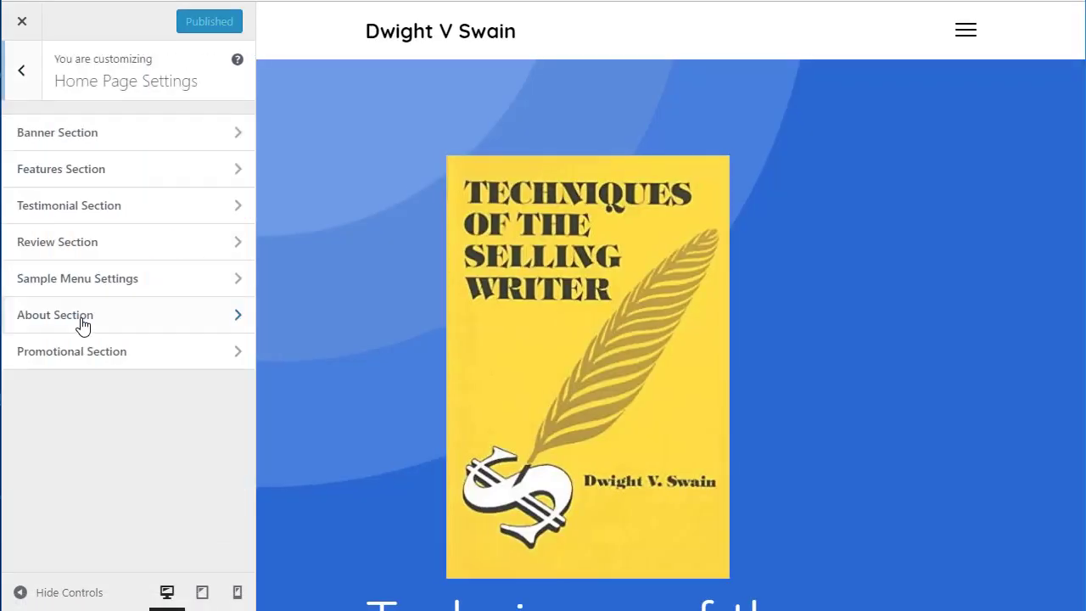
{"action": "left_click", "coordinate": [97, 241]}
{"action": "left_click", "coordinate": [19, 131]}
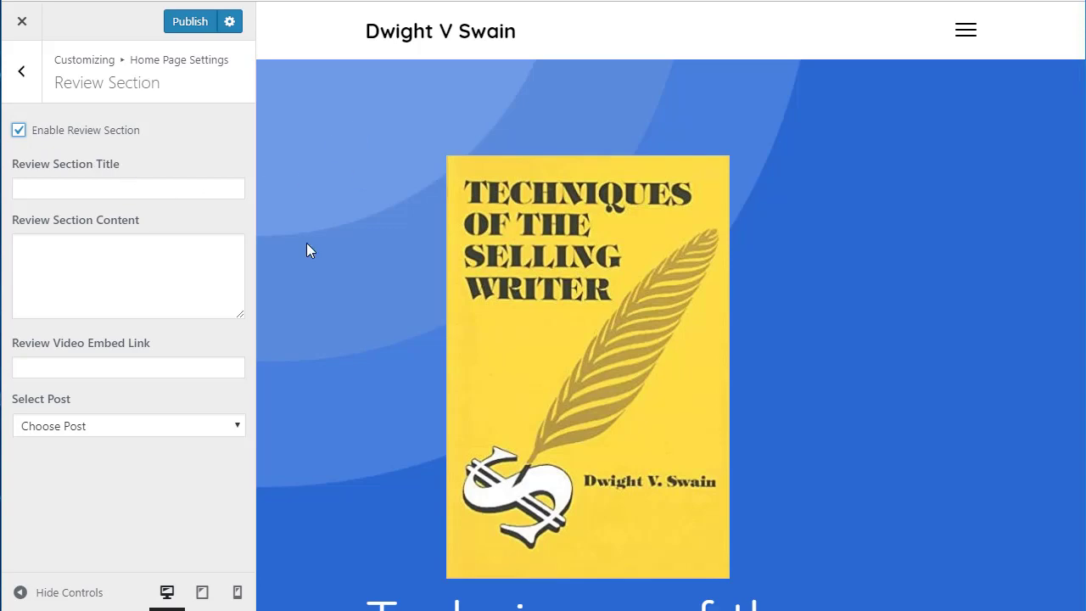
{"action": "left_click", "coordinate": [55, 187]}
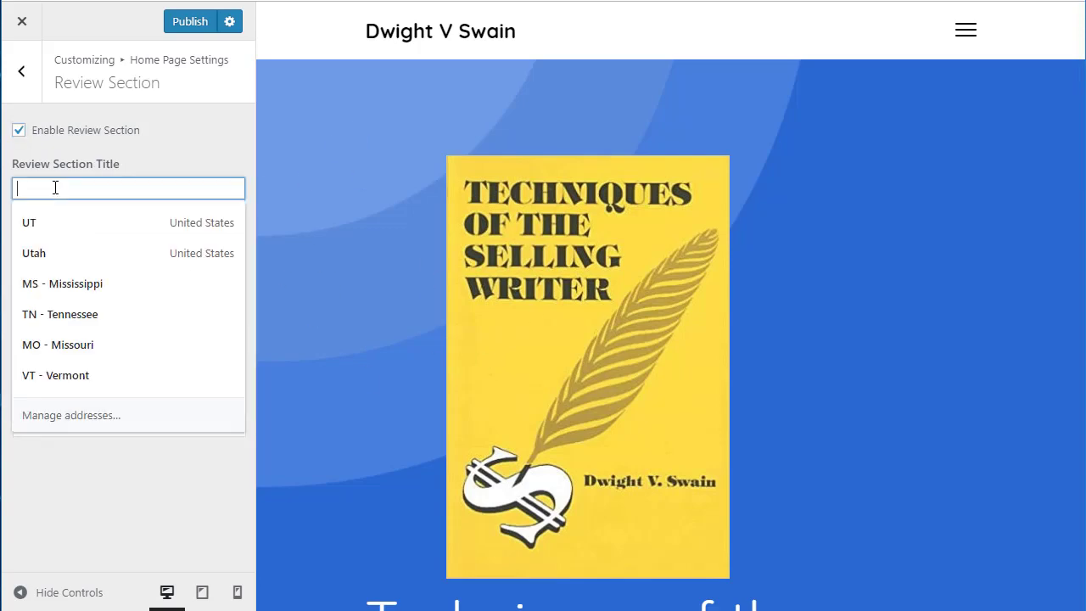
{"action": "type", "text": "Revie"}
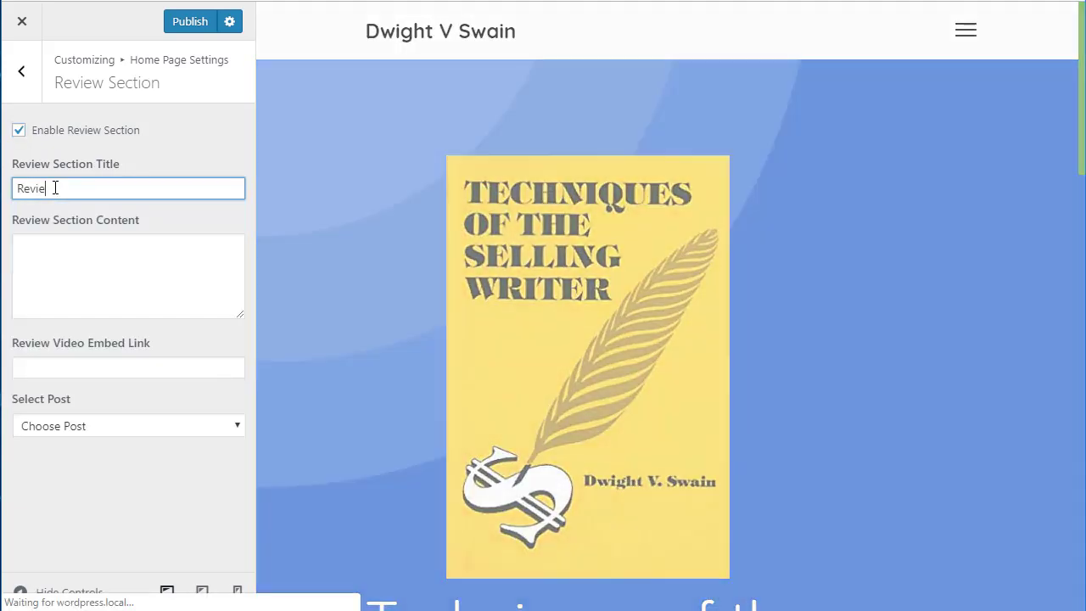
{"action": "type", "text": "w!"}
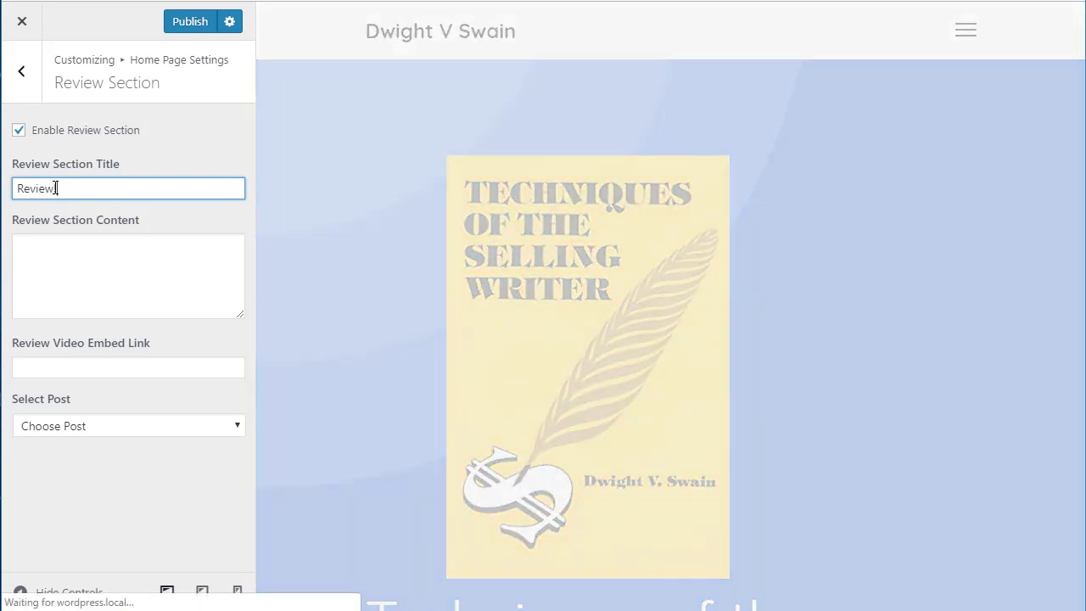
{"action": "scroll", "coordinate": [417, 362], "scroll_direction": "down", "scroll_amount": 9}
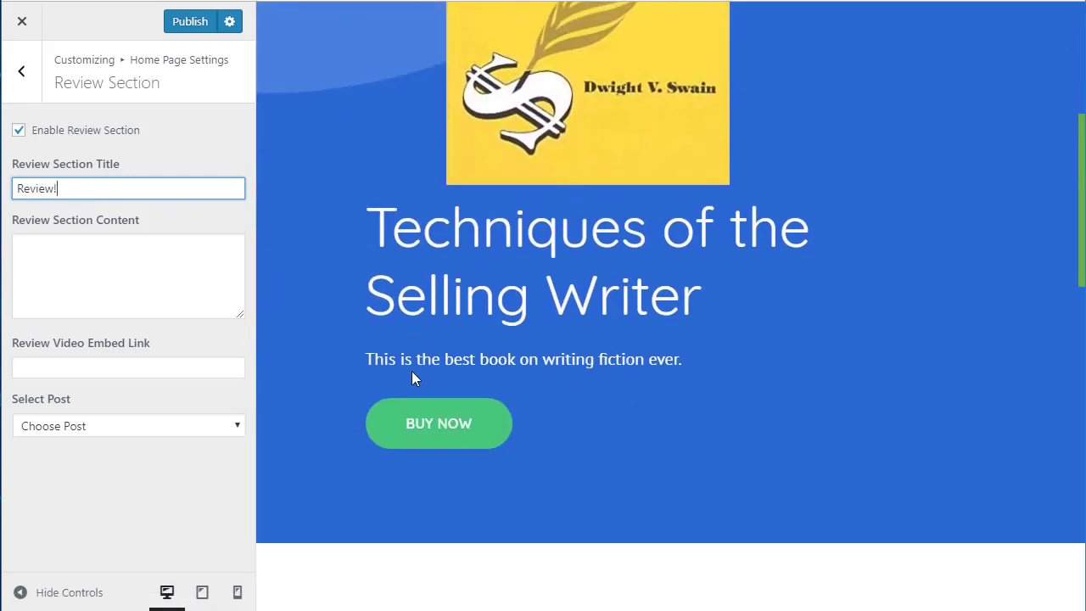
{"action": "scroll", "coordinate": [412, 380], "scroll_direction": "down", "scroll_amount": 10}
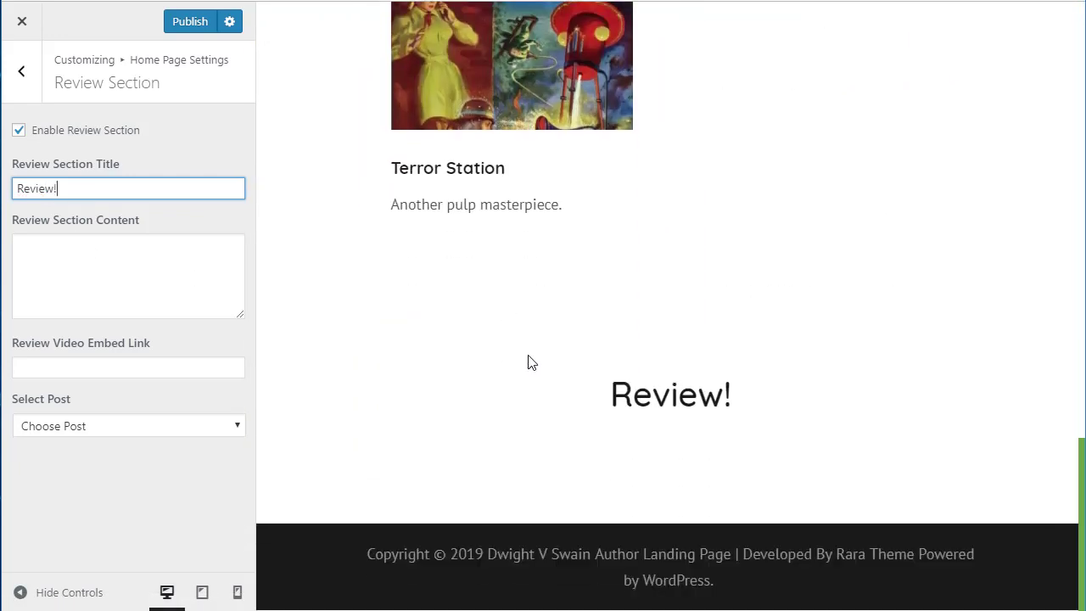
{"action": "scroll", "coordinate": [691, 441], "scroll_direction": "up", "scroll_amount": 5}
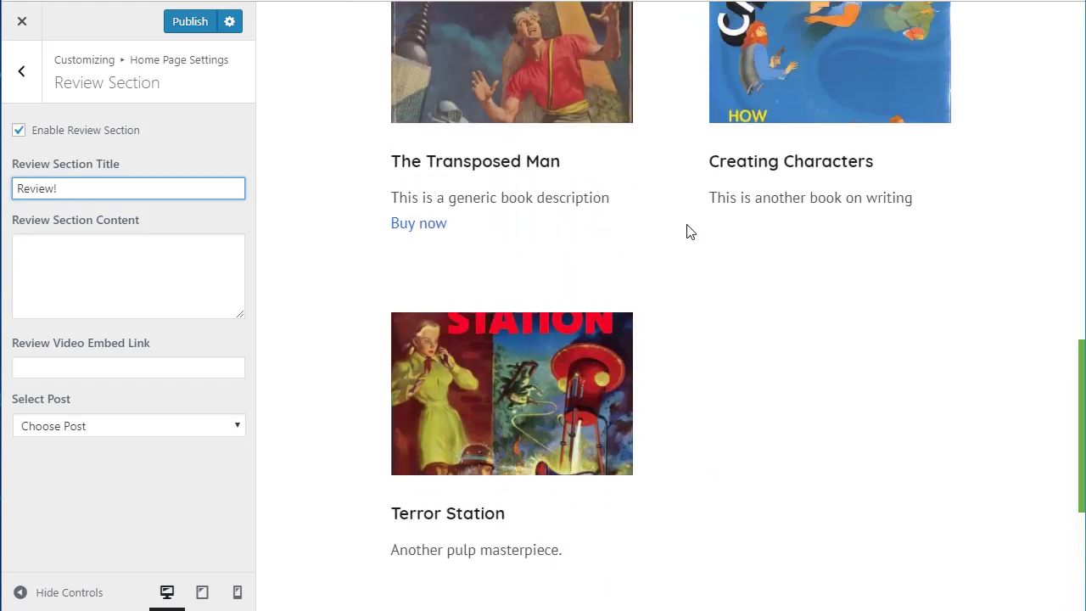
{"action": "scroll", "coordinate": [691, 290], "scroll_direction": "up", "scroll_amount": 3}
{"action": "left_click_drag", "start_coordinate": [593, 262], "coordinate": [833, 255]}
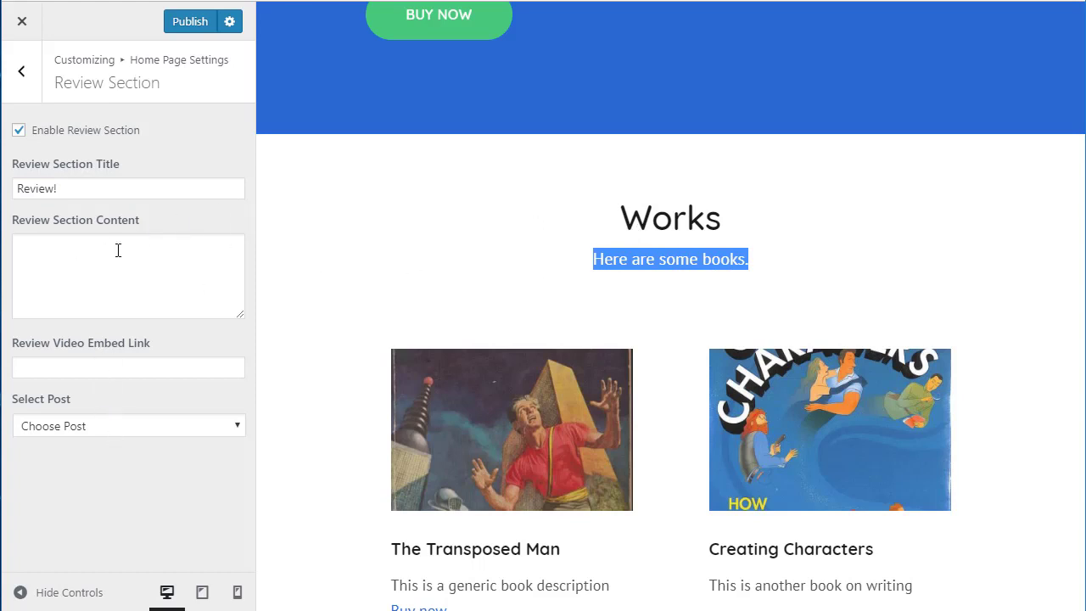
Select the 'I Love iT!' post as the Review section's featured post
{"action": "left_click", "coordinate": [109, 532]}
{"action": "left_click", "coordinate": [520, 272]}
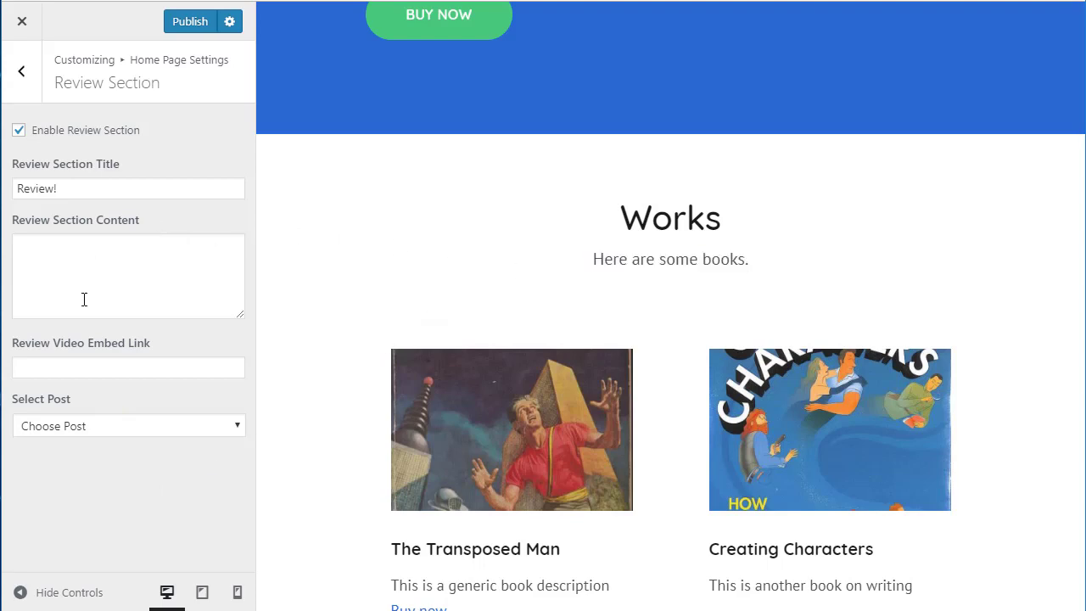
{"action": "left_click", "coordinate": [84, 425]}
{"action": "left_click", "coordinate": [39, 462]}
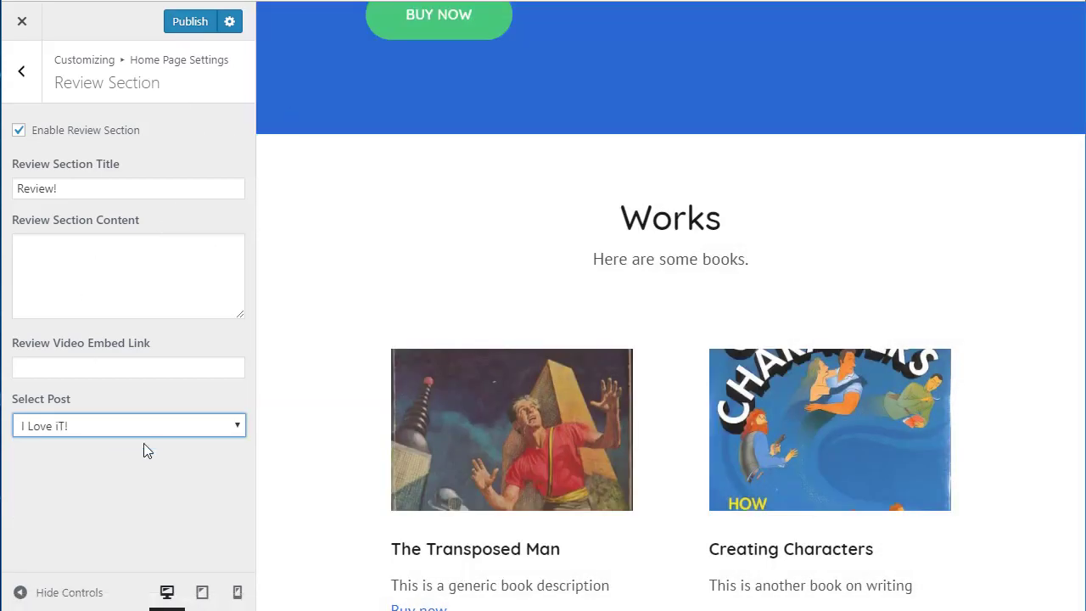
Publish the Customizer changes and return to the Home Page Settings list
{"action": "left_click", "coordinate": [185, 27]}
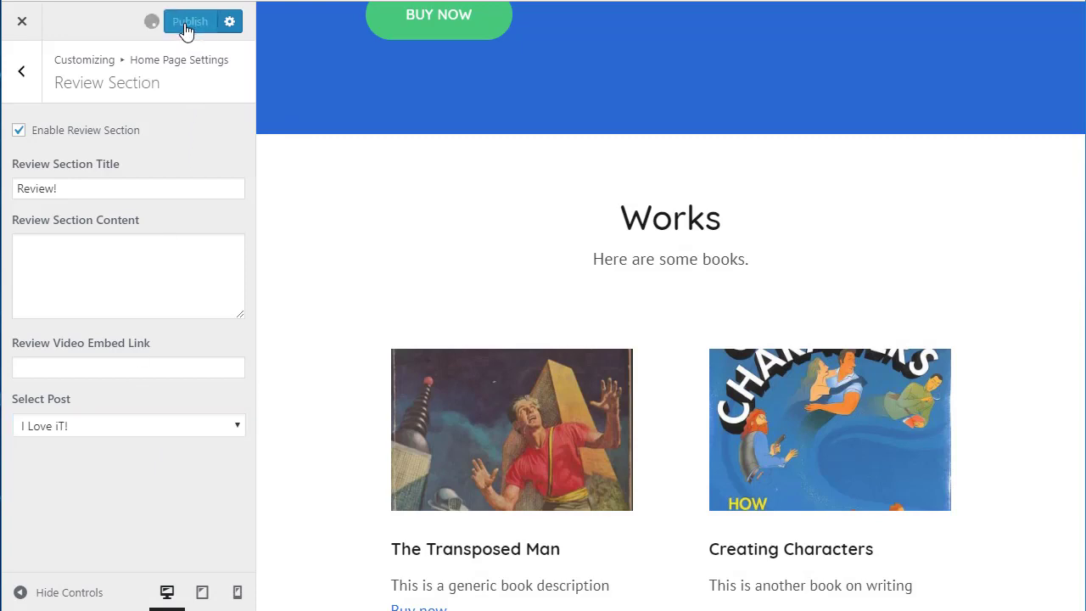
{"action": "scroll", "coordinate": [465, 271], "scroll_direction": "down", "scroll_amount": 15}
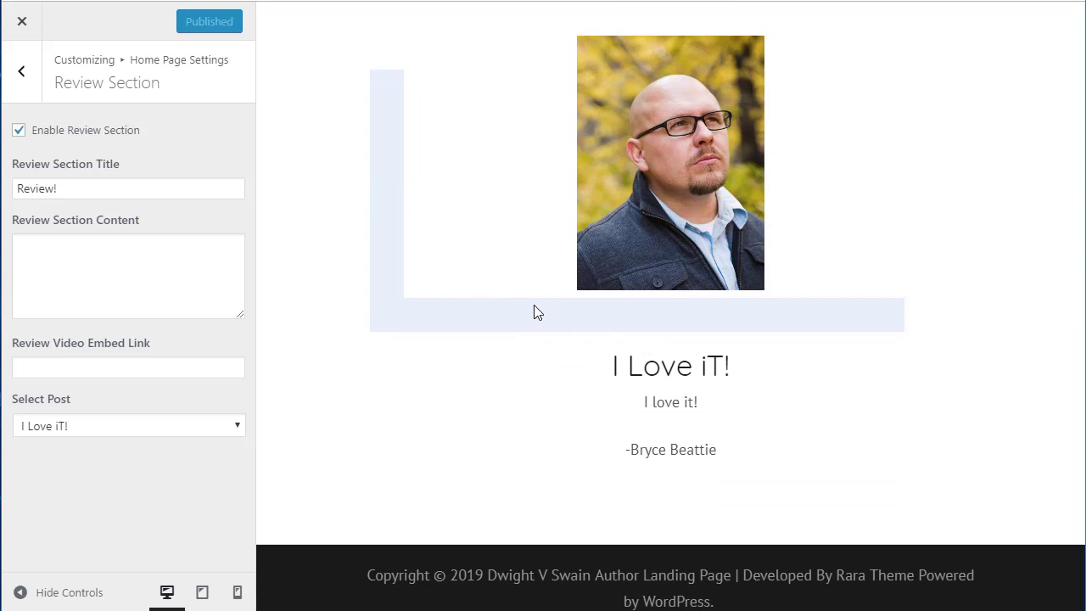
{"action": "scroll", "coordinate": [530, 297], "scroll_direction": "up", "scroll_amount": 3}
{"action": "scroll", "coordinate": [459, 288], "scroll_direction": "up", "scroll_amount": 2}
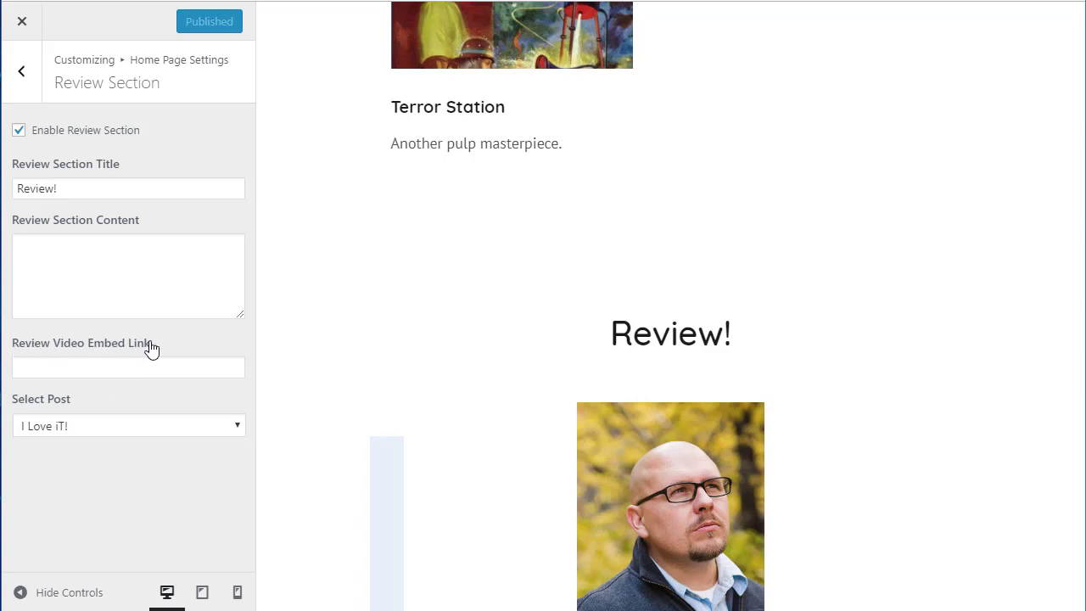
{"action": "left_click", "coordinate": [25, 84]}
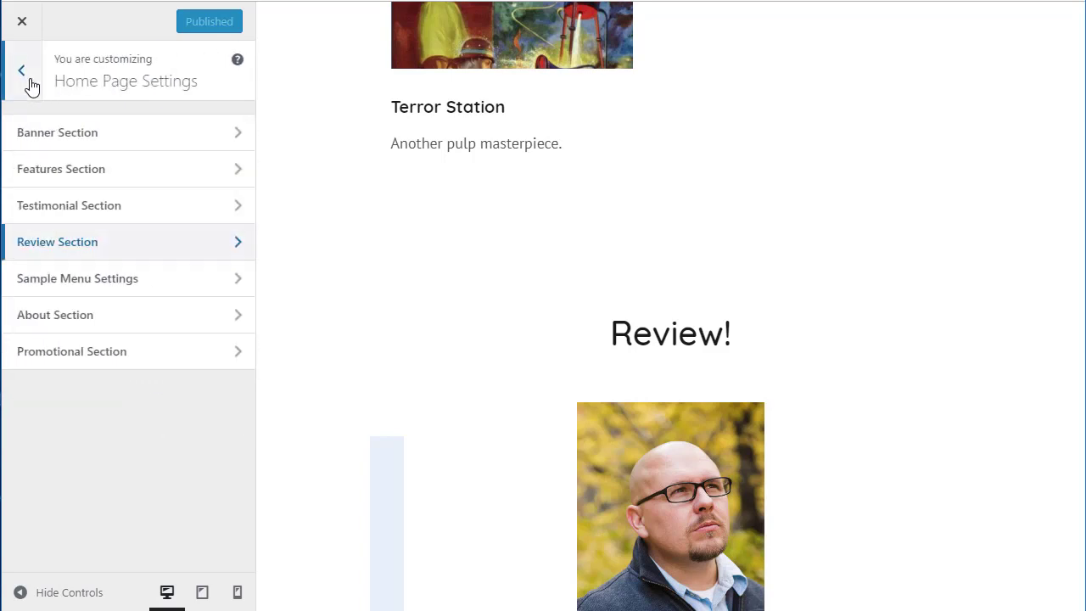
Enable the About Section and title it 'About' followed by the author's name
{"action": "left_click", "coordinate": [72, 328]}
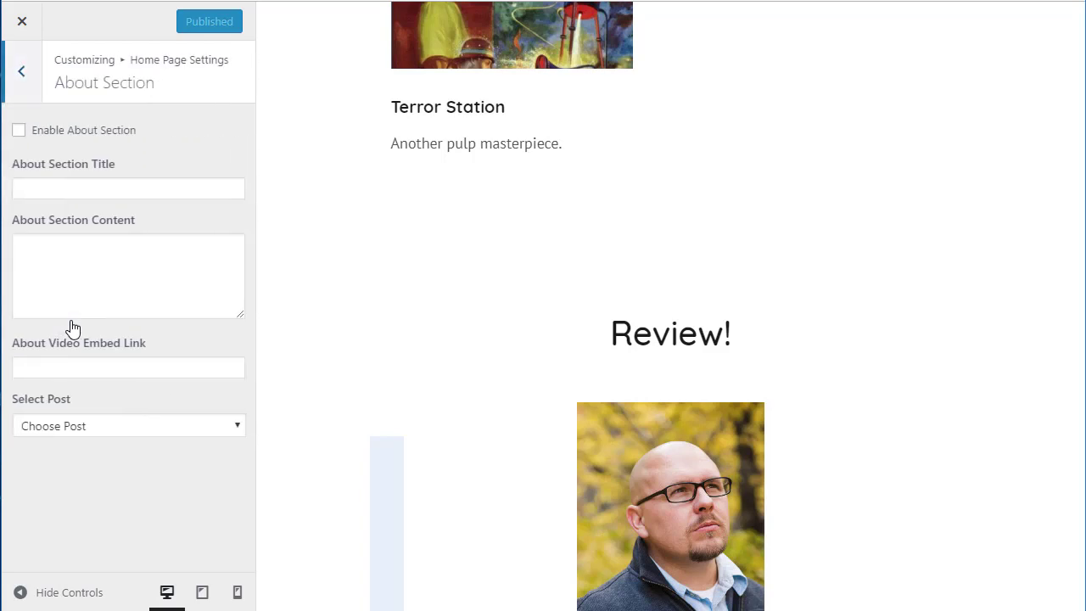
{"action": "left_click", "coordinate": [19, 133]}
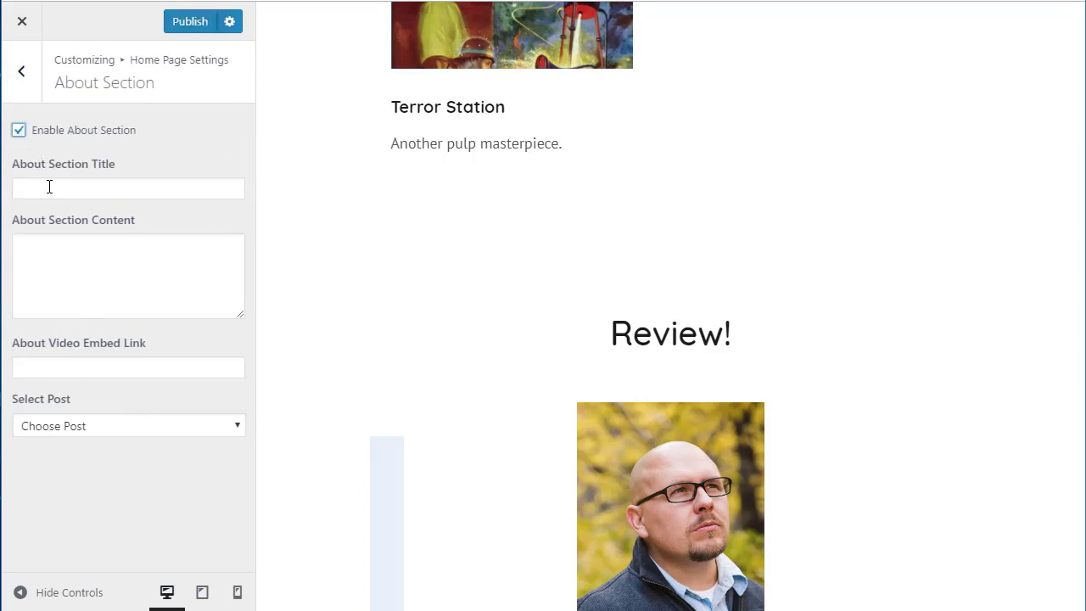
{"action": "left_click", "coordinate": [49, 187]}
{"action": "type", "text": "About Dw"}
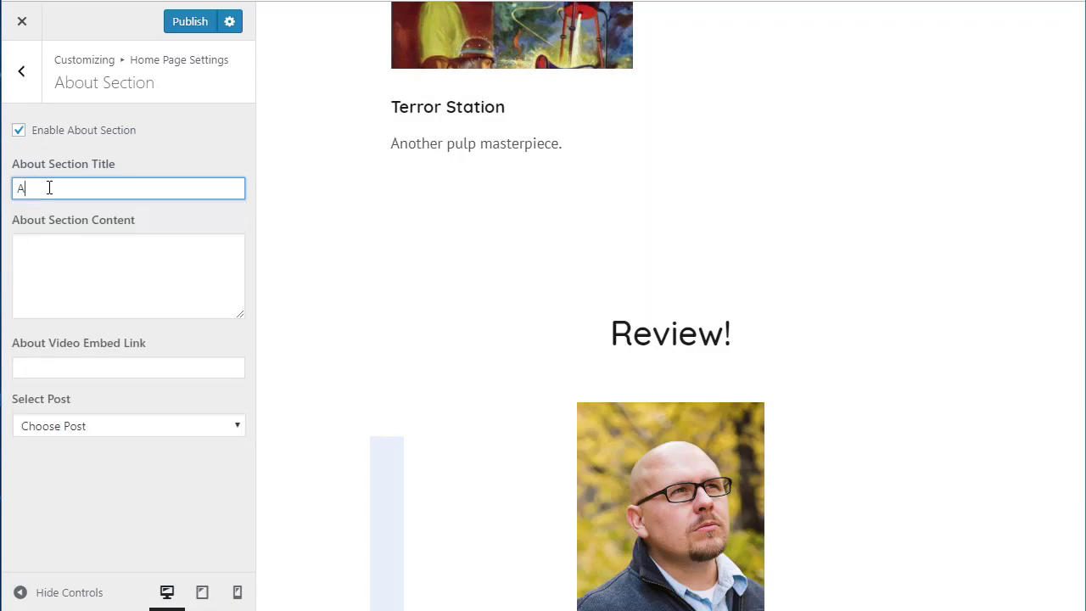
{"action": "type", "text": "ight V. Swain"}
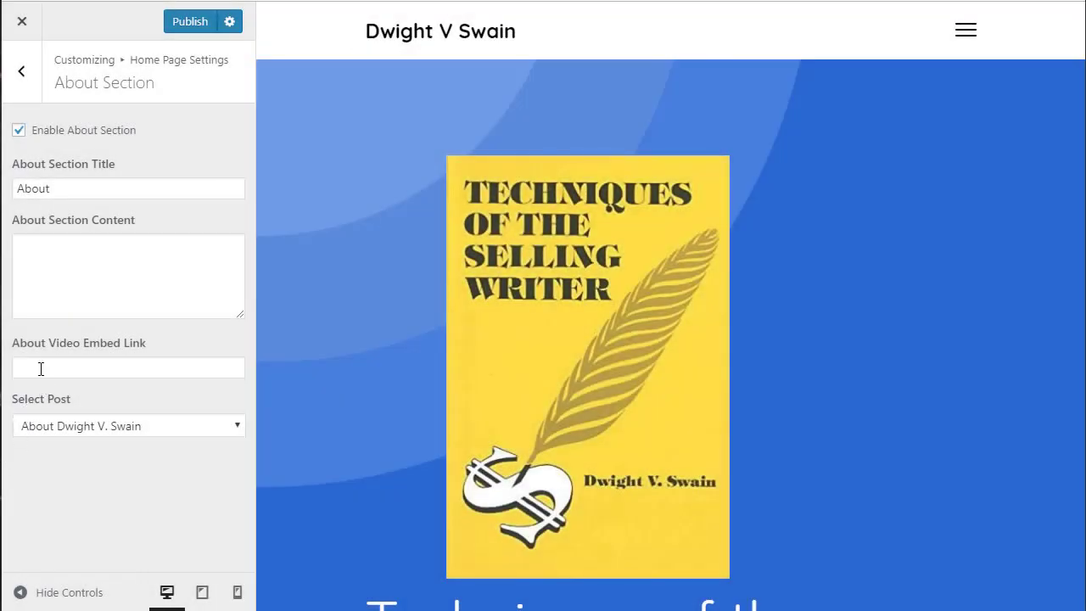
Review the About video embed field and available posts, then switch to the YouTube page
{"action": "left_click", "coordinate": [41, 368]}
{"action": "key", "text": "Escape"}
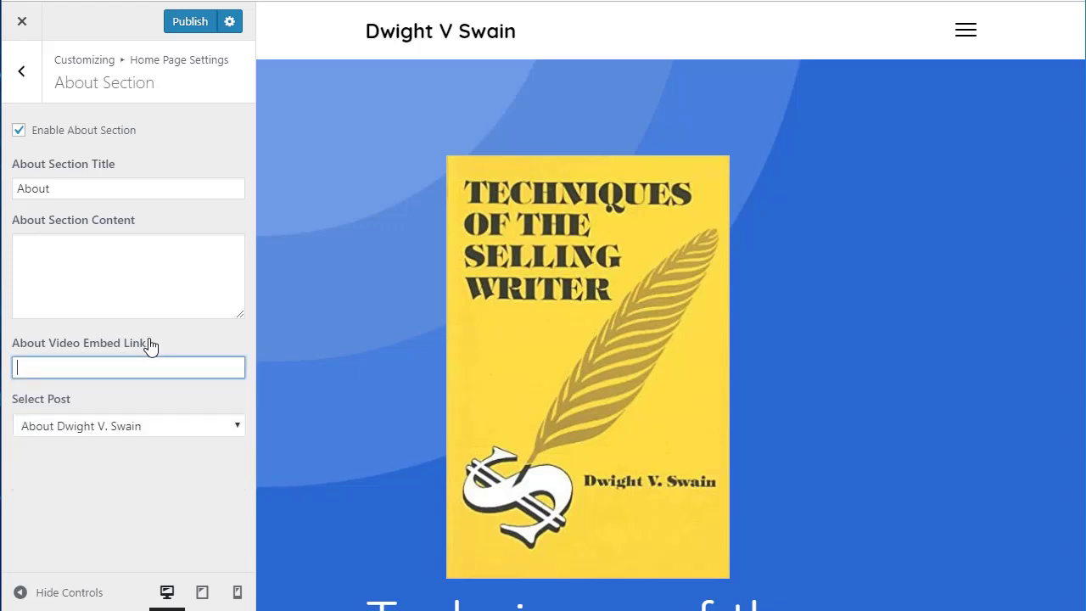
{"action": "left_click", "coordinate": [75, 433]}
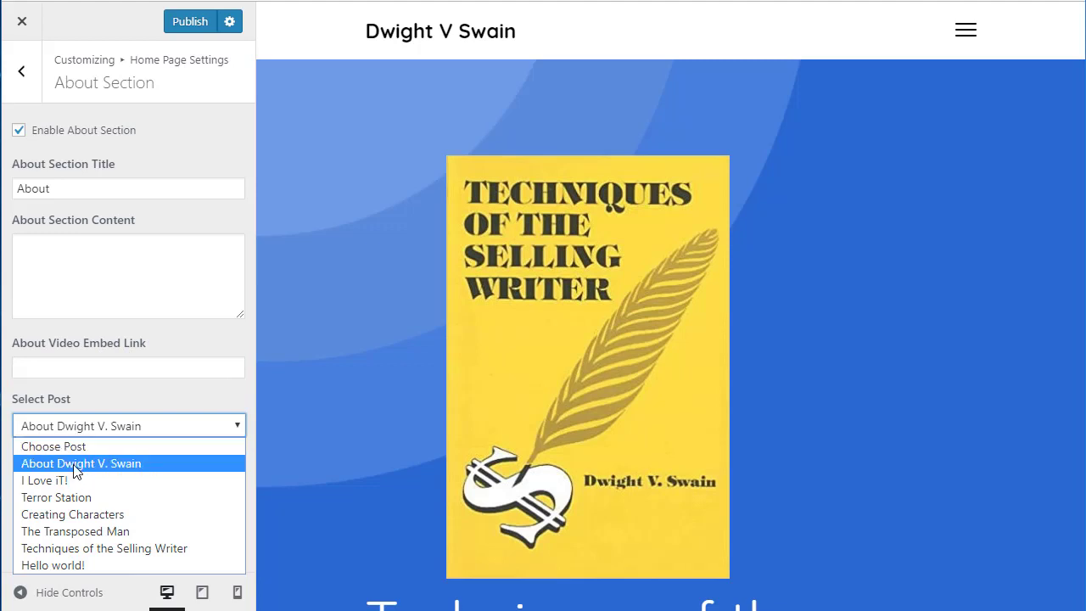
{"action": "left_click", "coordinate": [69, 372]}
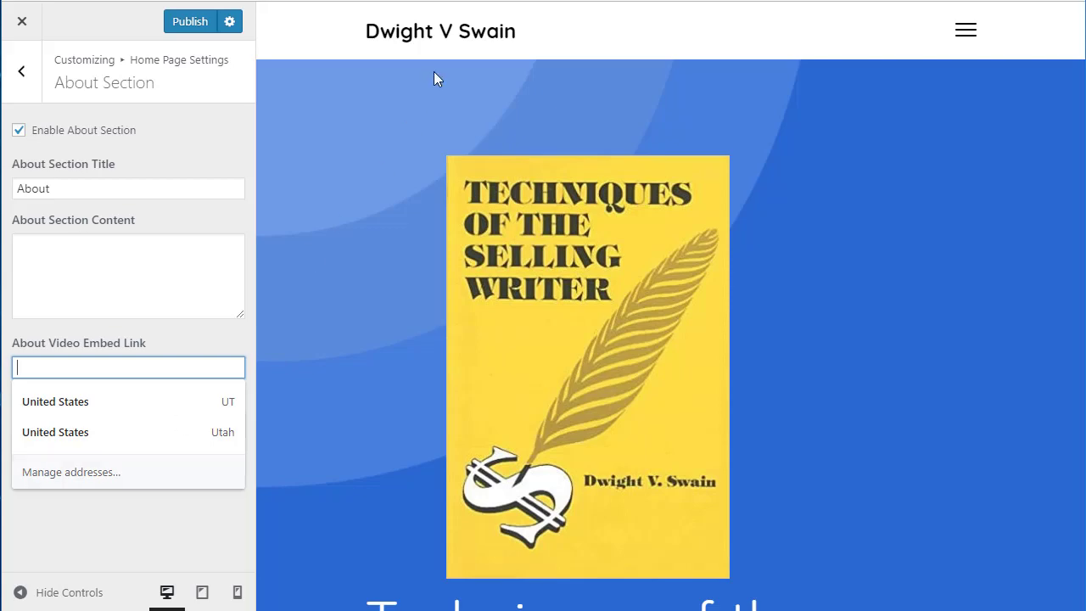
{"action": "key", "text": "alt+Tab"}
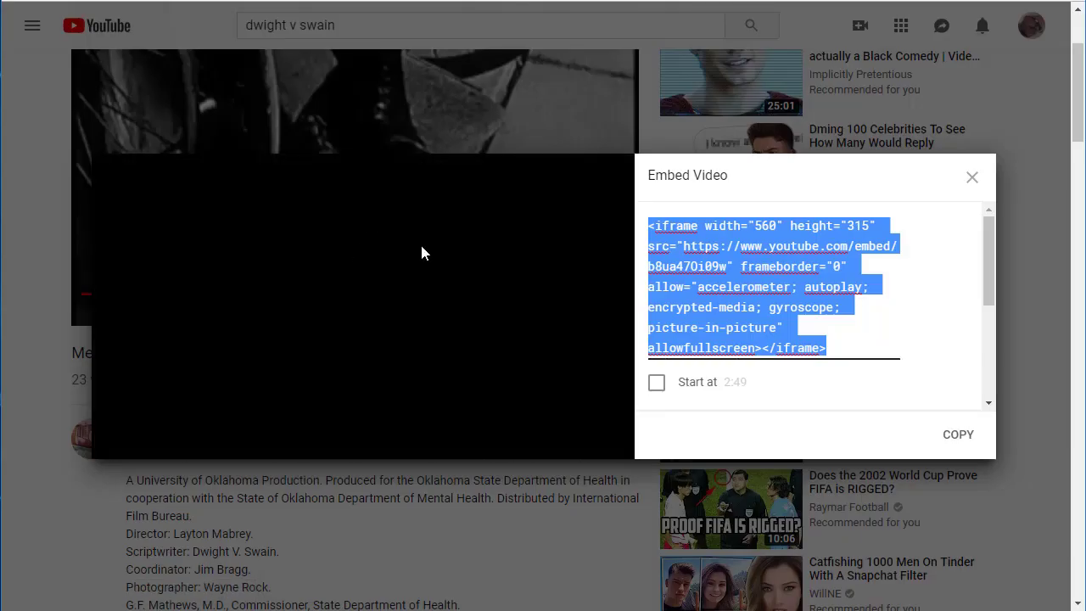
Copy the YouTube video's embed code via Share > Embed and close the dialog
{"action": "left_click", "coordinate": [971, 179]}
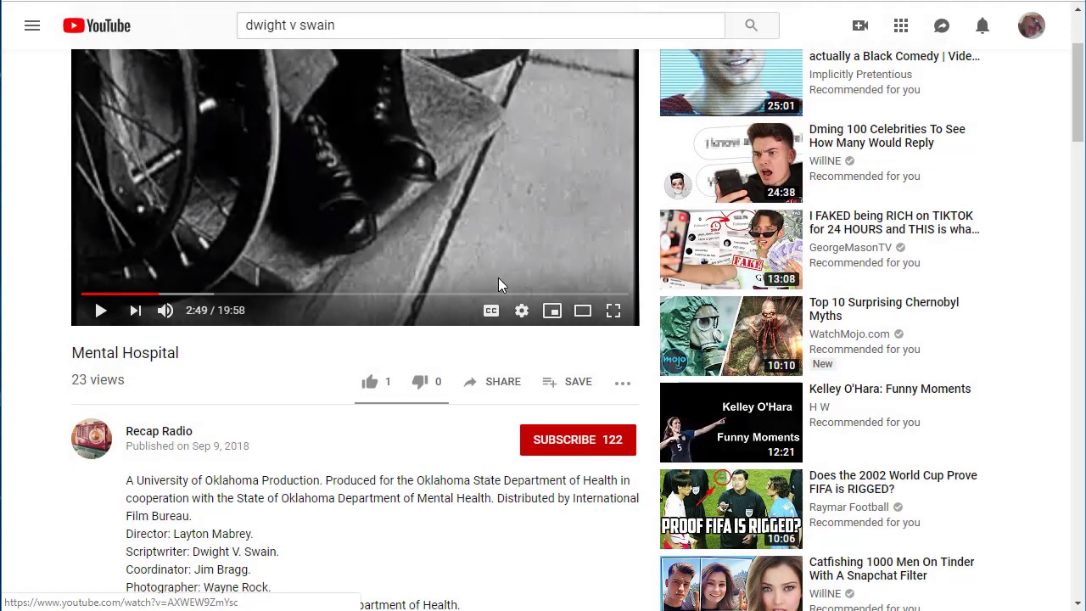
{"action": "left_click", "coordinate": [498, 396]}
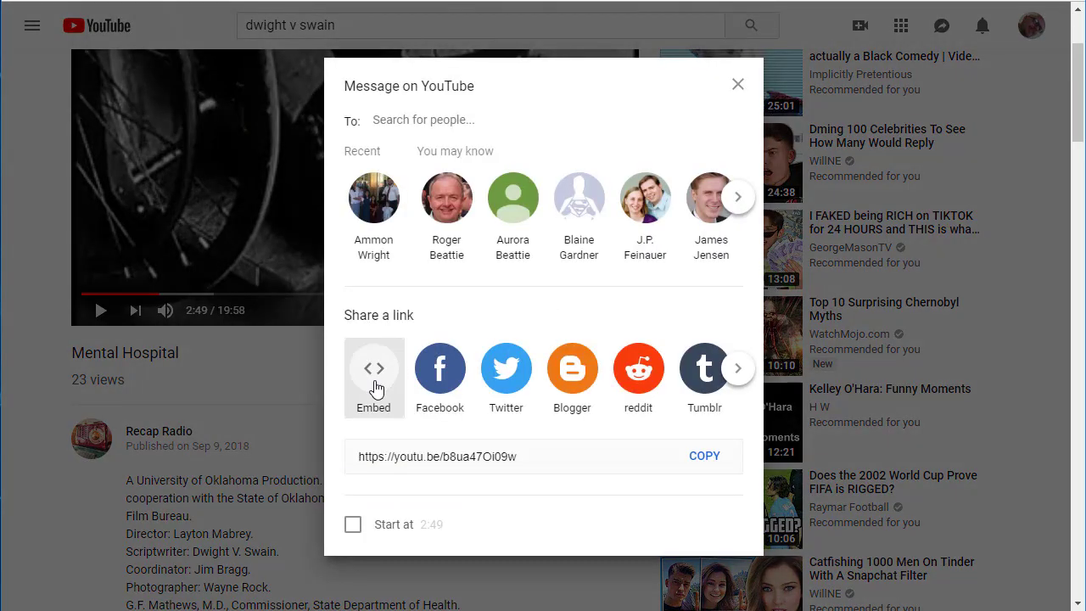
{"action": "left_click", "coordinate": [376, 388]}
{"action": "left_click", "coordinate": [965, 438]}
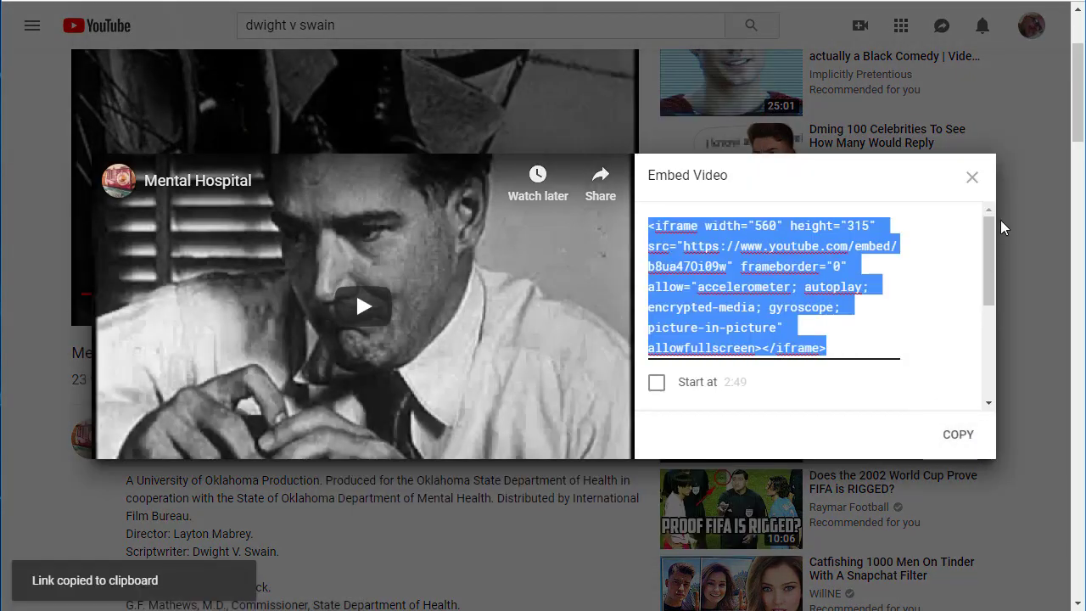
{"action": "left_click", "coordinate": [972, 178]}
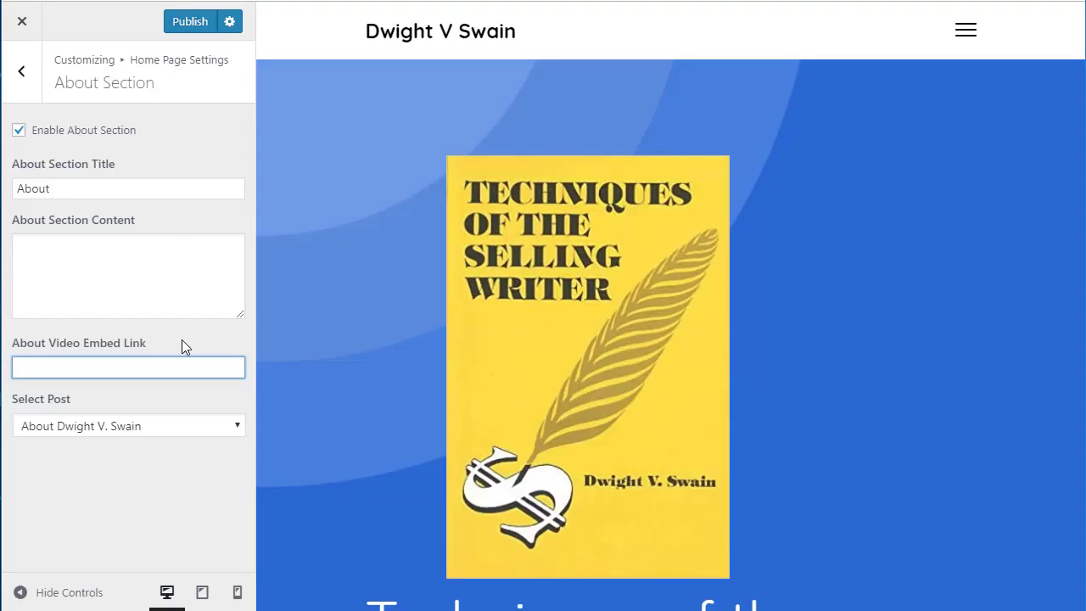
Paste the embed code into the About video field, publish, and open the live site
{"action": "key", "text": "ctrl+v"}
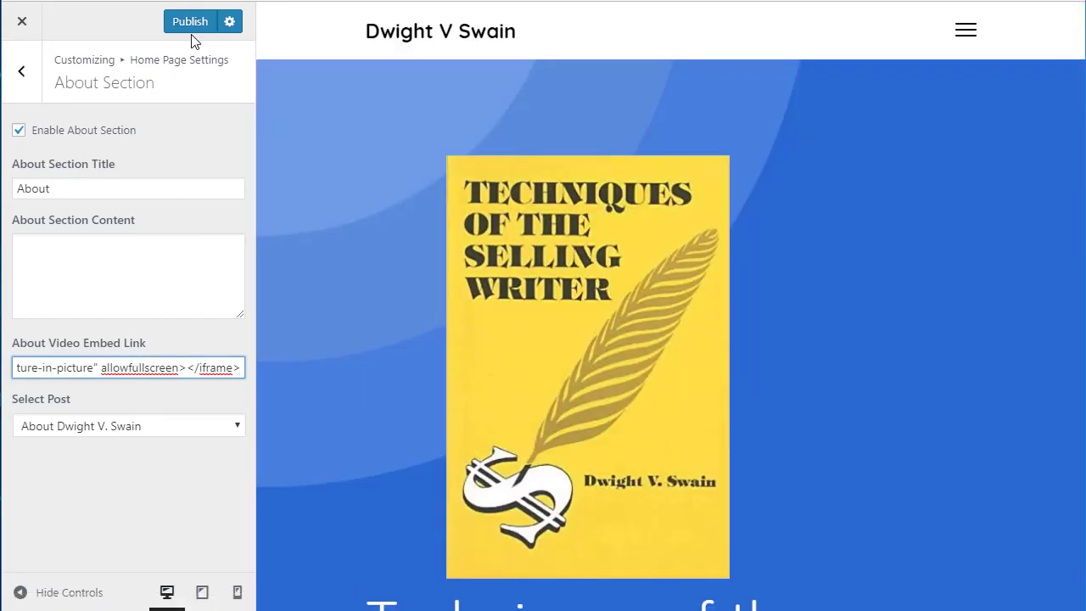
{"action": "left_click", "coordinate": [199, 28]}
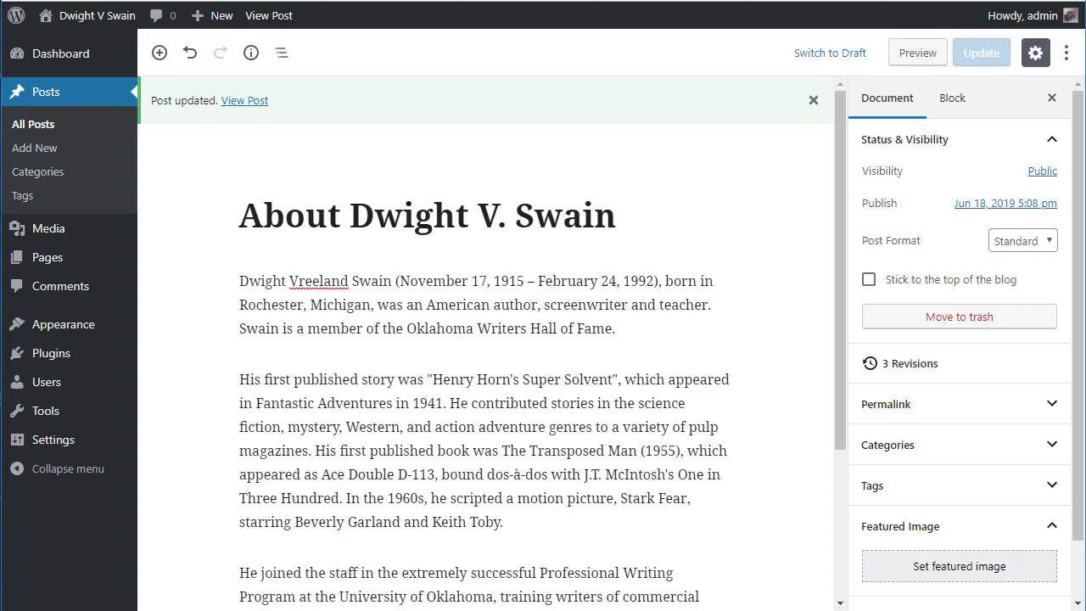
{"action": "mouse_move", "coordinate": [73, 15]}
{"action": "left_click", "coordinate": [68, 42]}
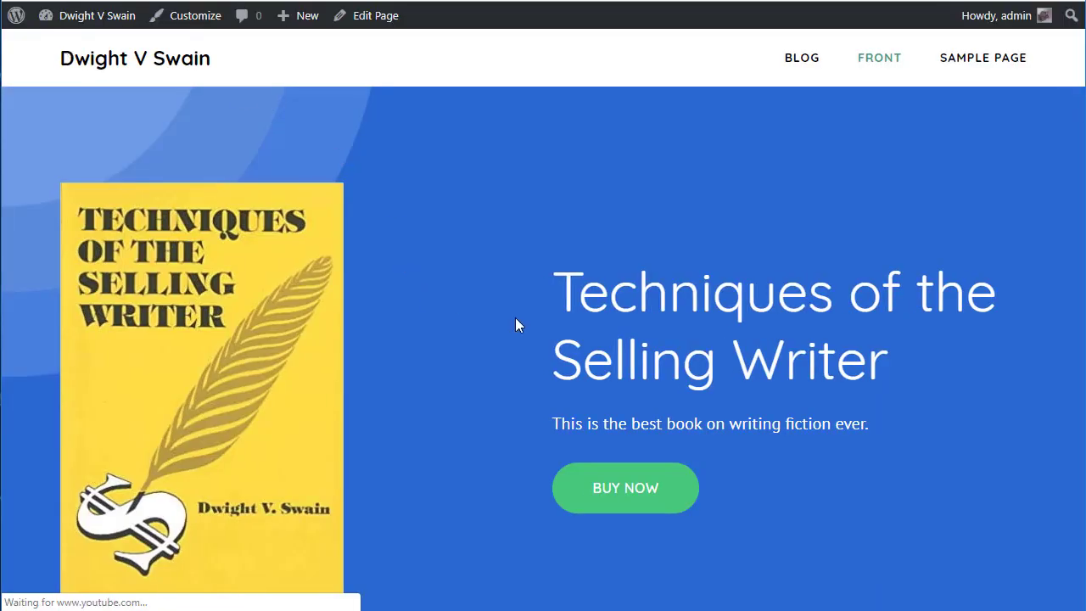
Scroll through the front page to inspect the Works, Review and About sections
{"action": "scroll", "coordinate": [517, 325], "scroll_direction": "down", "scroll_amount": 3}
{"action": "scroll", "coordinate": [517, 326], "scroll_direction": "down", "scroll_amount": 6}
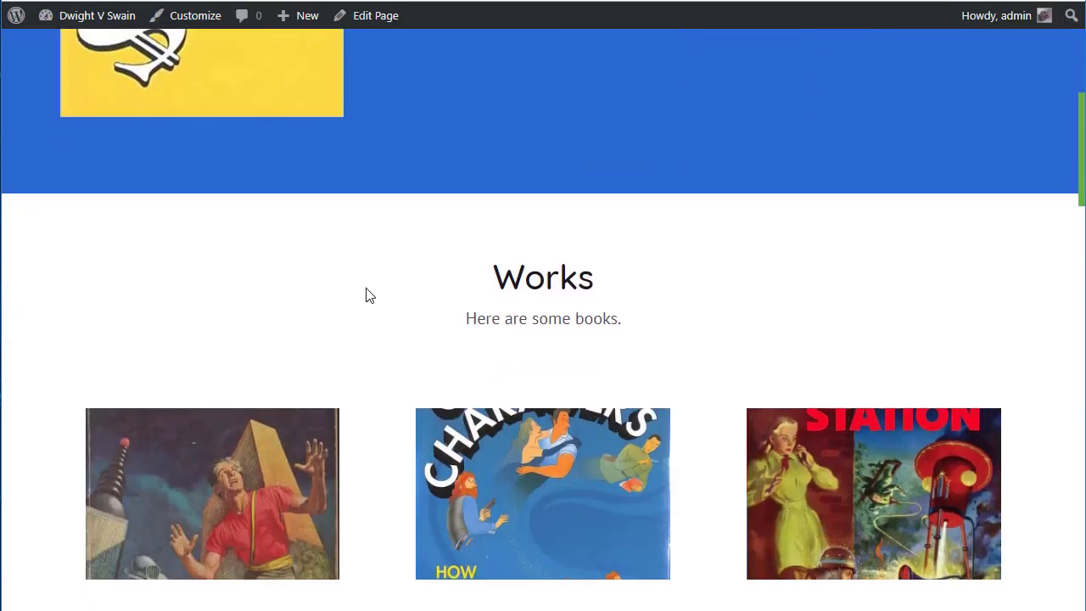
{"action": "scroll", "coordinate": [356, 295], "scroll_direction": "down", "scroll_amount": 8}
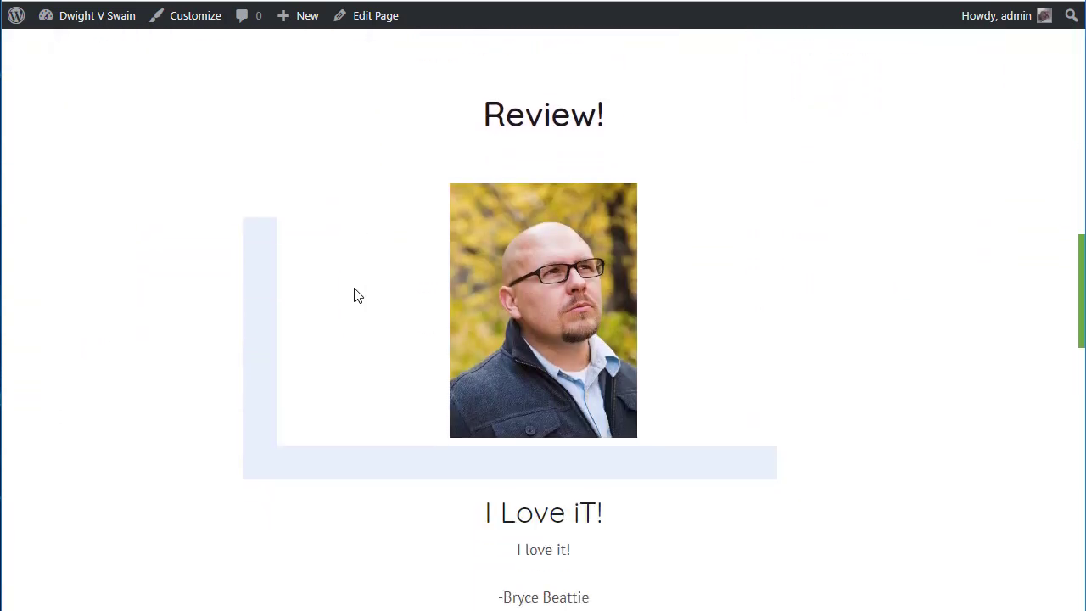
{"action": "scroll", "coordinate": [410, 188], "scroll_direction": "down", "scroll_amount": 5}
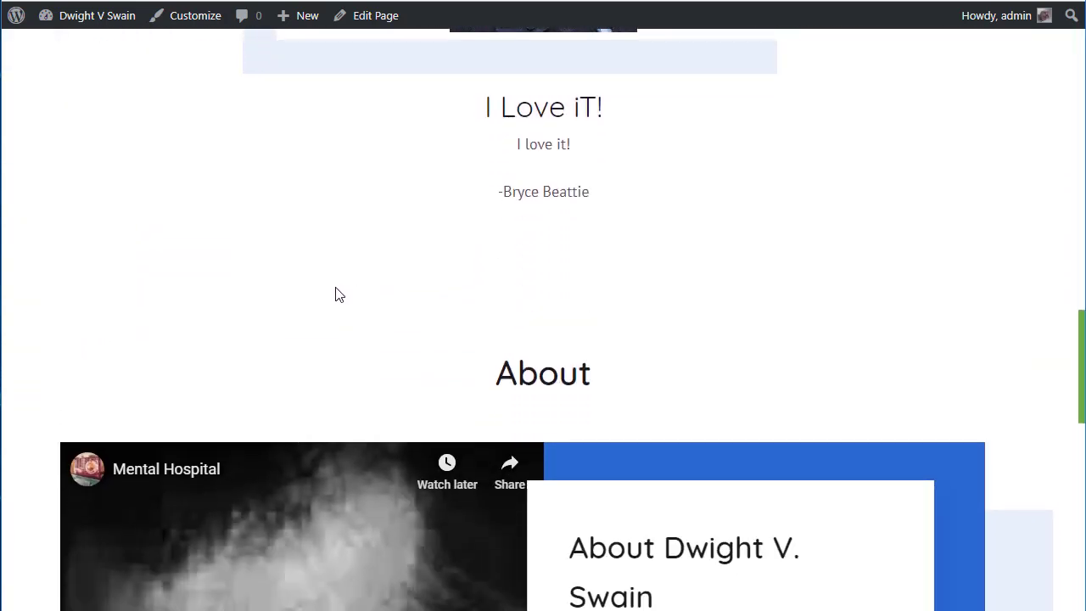
{"action": "scroll", "coordinate": [335, 290], "scroll_direction": "down", "scroll_amount": 4}
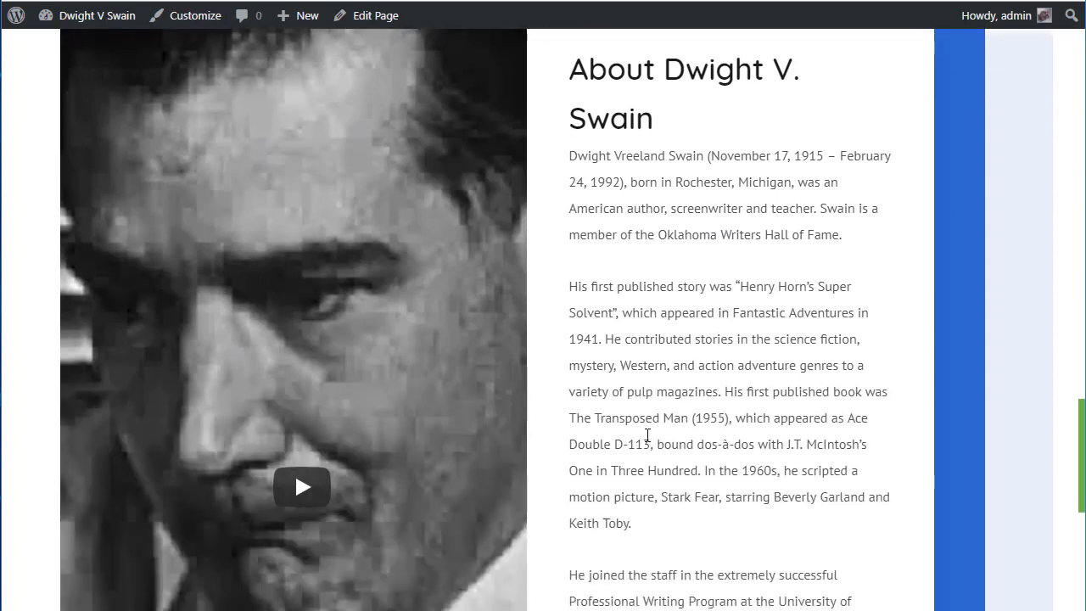
{"action": "scroll", "coordinate": [919, 439], "scroll_direction": "down", "scroll_amount": 5}
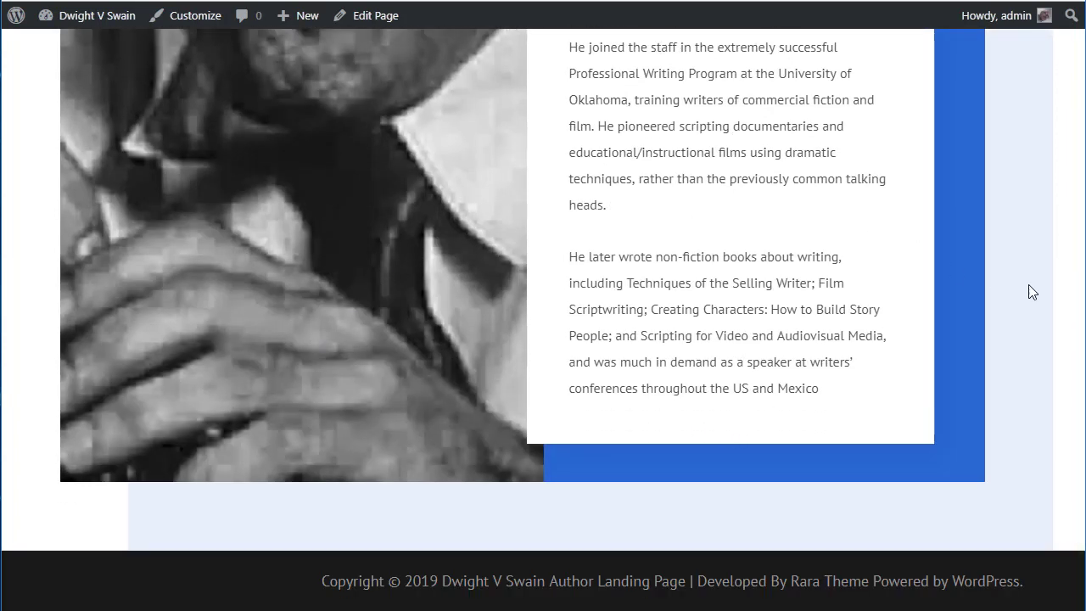
{"action": "scroll", "coordinate": [1008, 455], "scroll_direction": "up", "scroll_amount": 10}
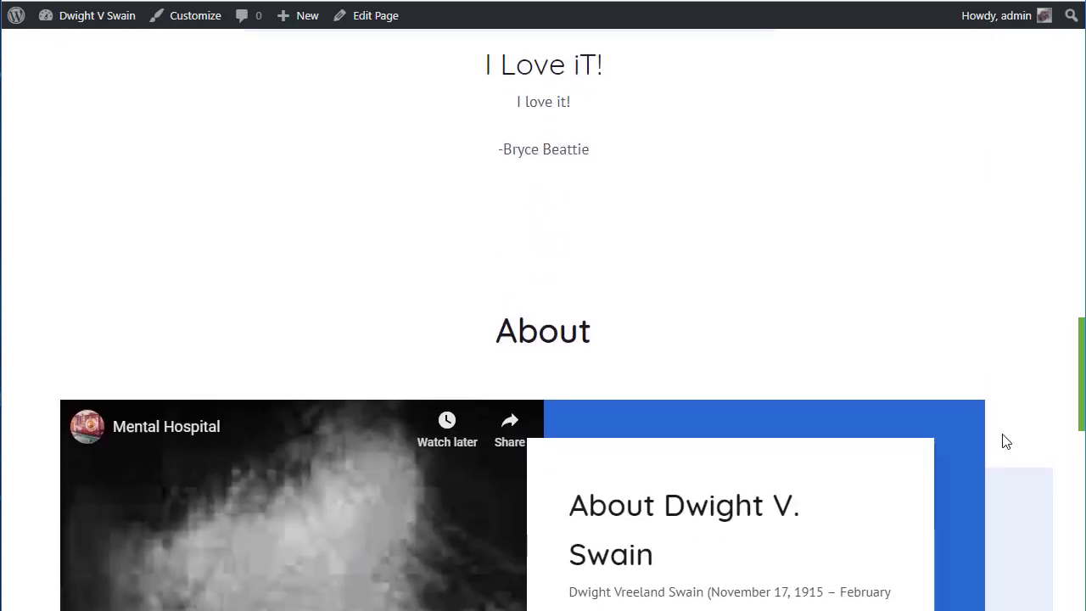
{"action": "scroll", "coordinate": [473, 399], "scroll_direction": "up", "scroll_amount": 8}
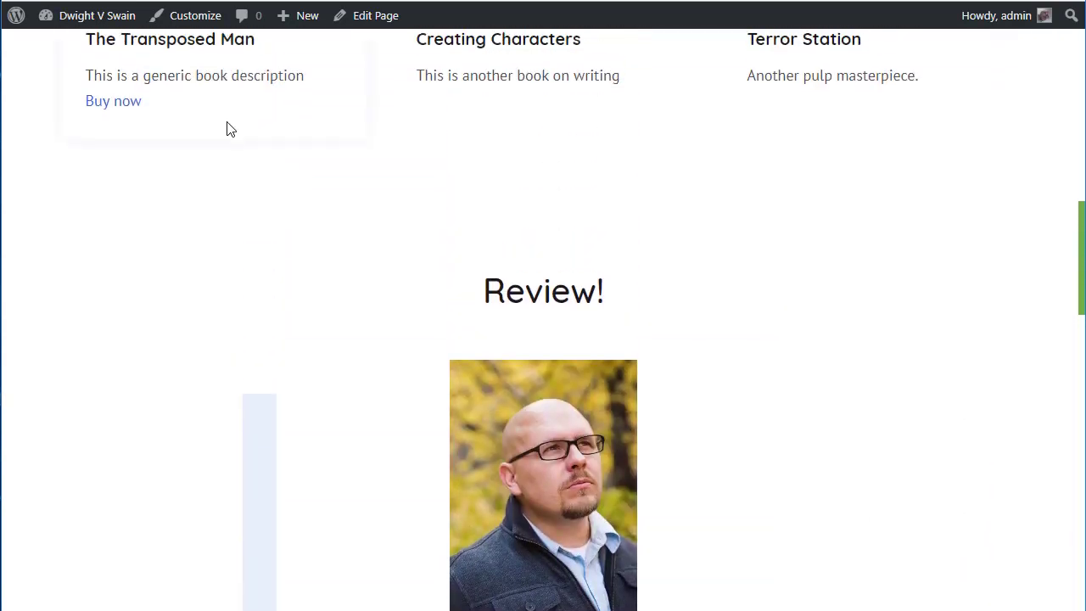
{"action": "scroll", "coordinate": [215, 209], "scroll_direction": "up", "scroll_amount": 5}
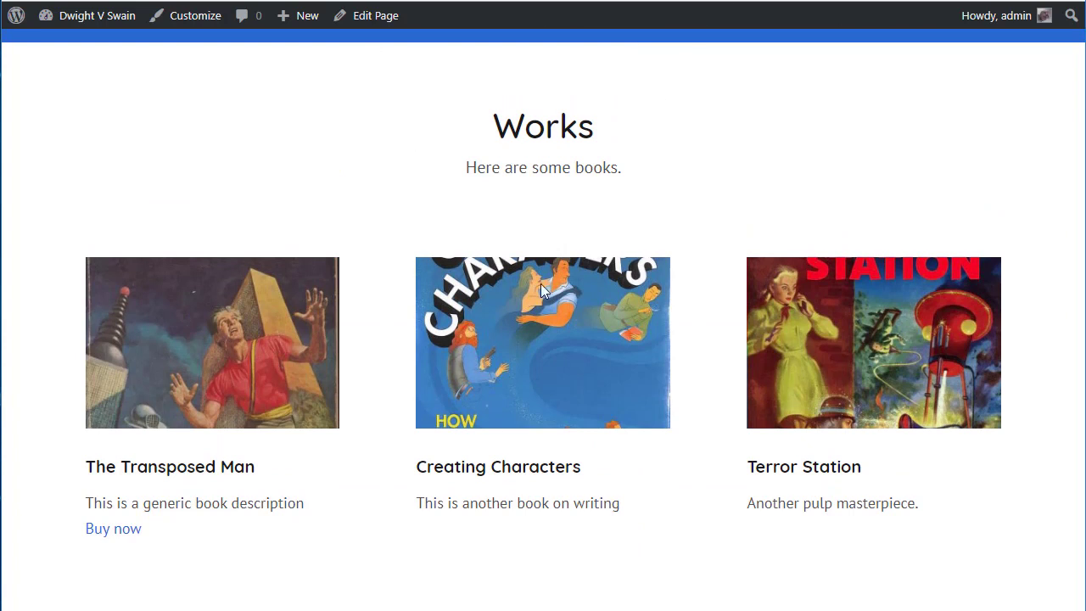
{"action": "scroll", "coordinate": [691, 291], "scroll_direction": "down", "scroll_amount": 6}
{"action": "scroll", "coordinate": [686, 288], "scroll_direction": "down", "scroll_amount": 2}
{"action": "scroll", "coordinate": [687, 288], "scroll_direction": "up", "scroll_amount": 10}
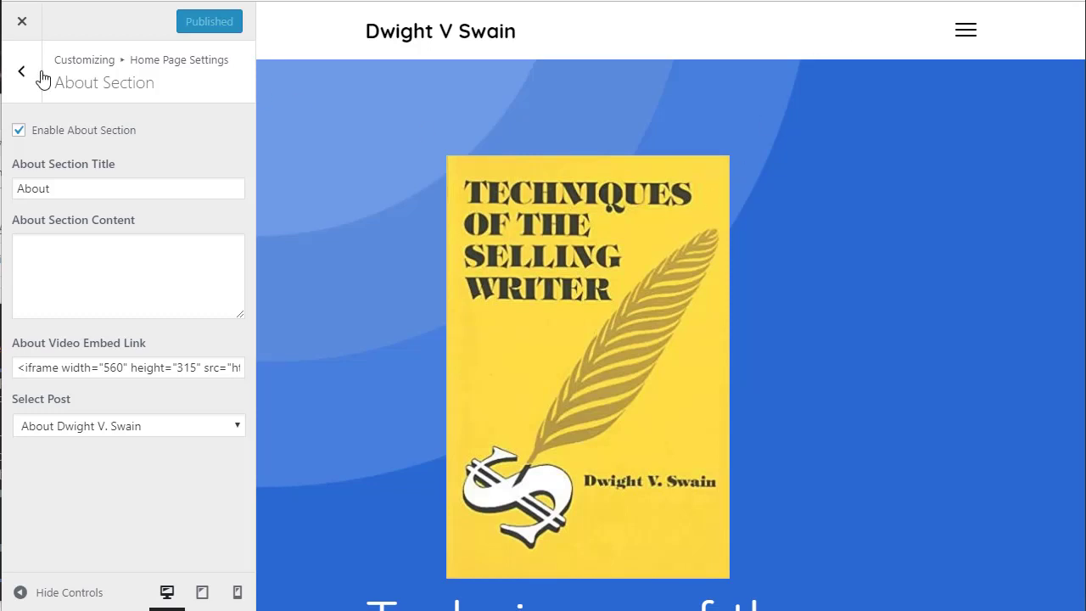
Exit the Customizer and go to the WordPress Dashboard
{"action": "left_click", "coordinate": [26, 78]}
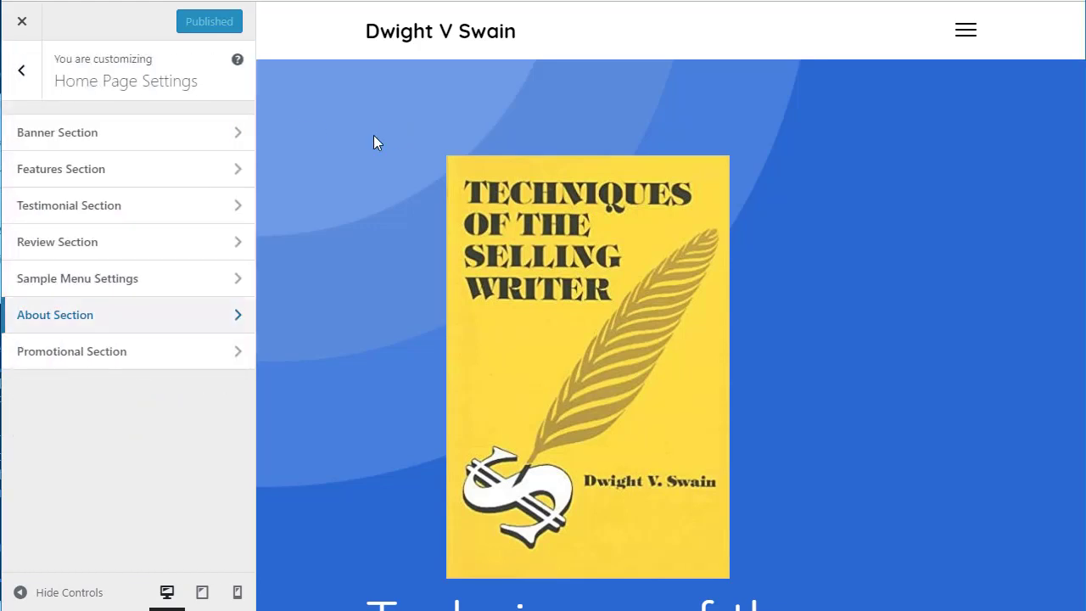
{"action": "left_click", "coordinate": [25, 75]}
{"action": "left_click", "coordinate": [24, 26]}
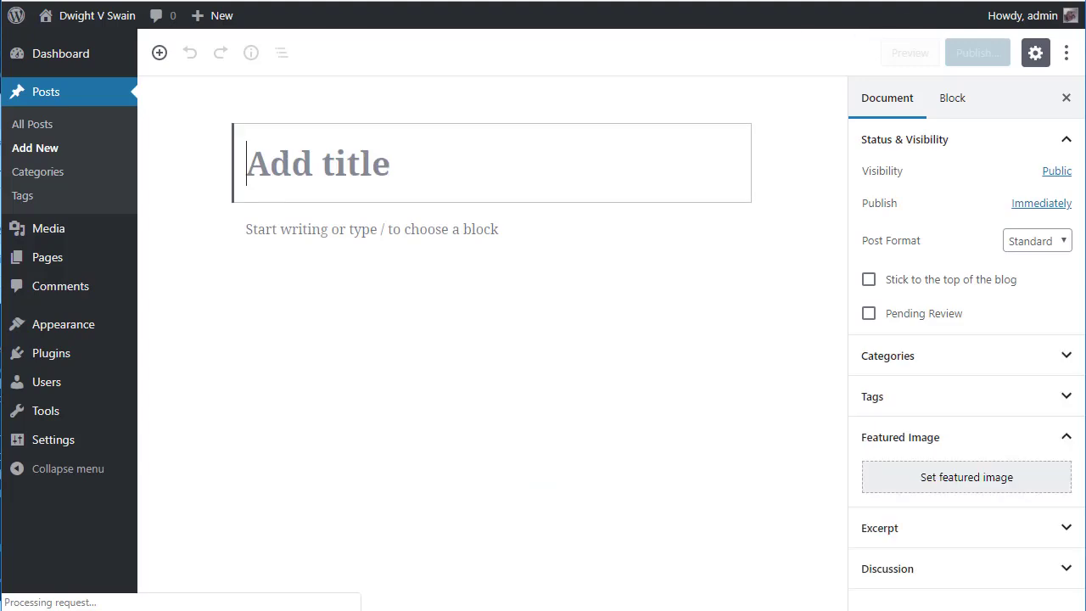
{"action": "left_click", "coordinate": [43, 66]}
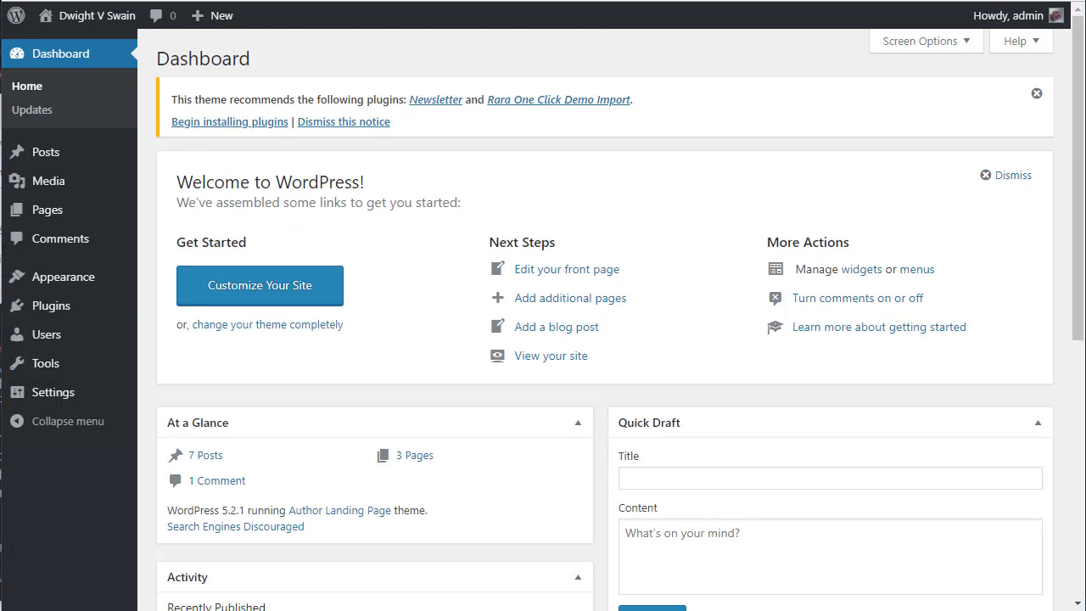
Check the BLOG, FRONT and SAMPLE PAGE links in the front page navigation, then reopen the Customizer
{"action": "left_click", "coordinate": [96, 15]}
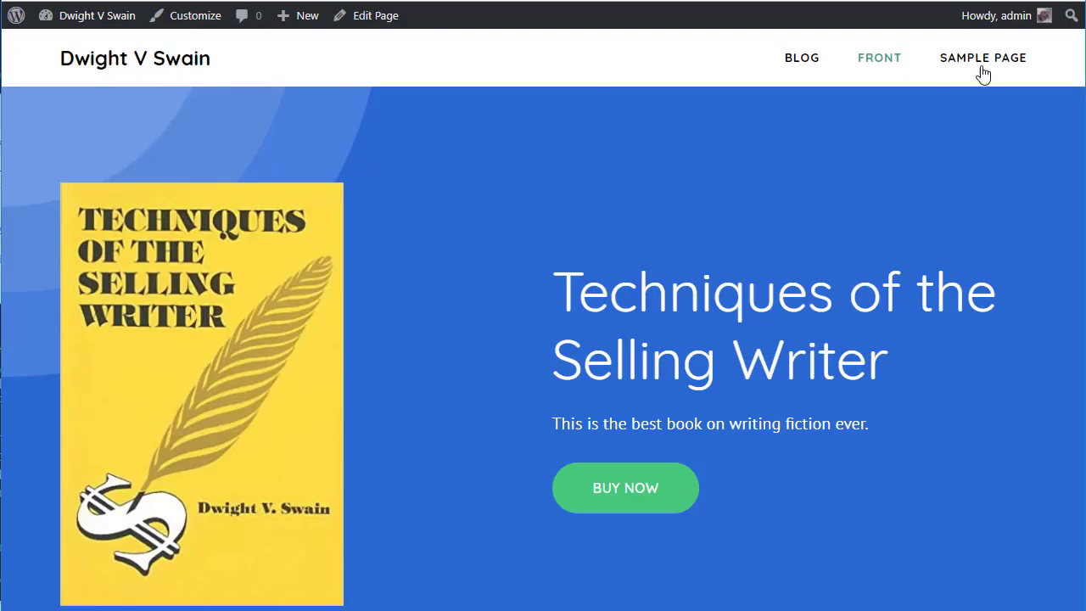
{"action": "left_click_drag", "start_coordinate": [1047, 72], "coordinate": [744, 57]}
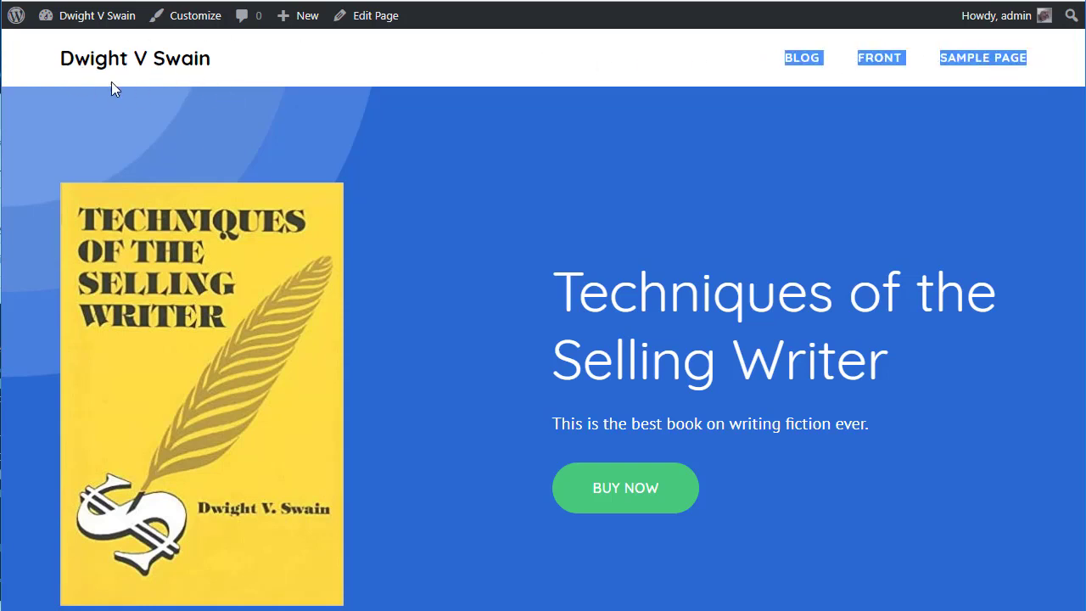
{"action": "left_click", "coordinate": [721, 67]}
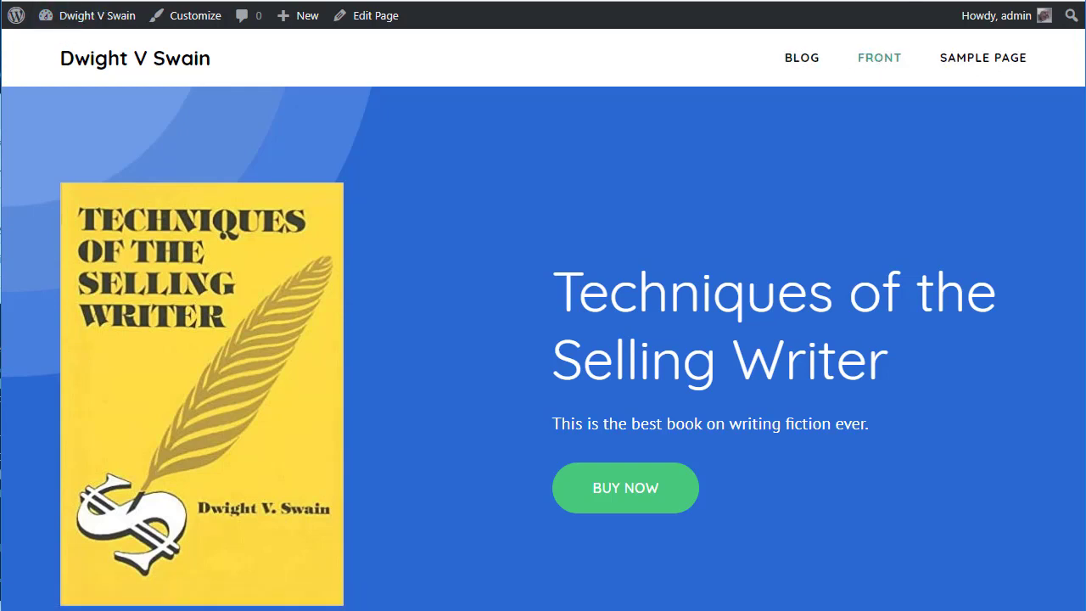
{"action": "left_click", "coordinate": [93, 15]}
{"action": "mouse_move", "coordinate": [44, 276]}
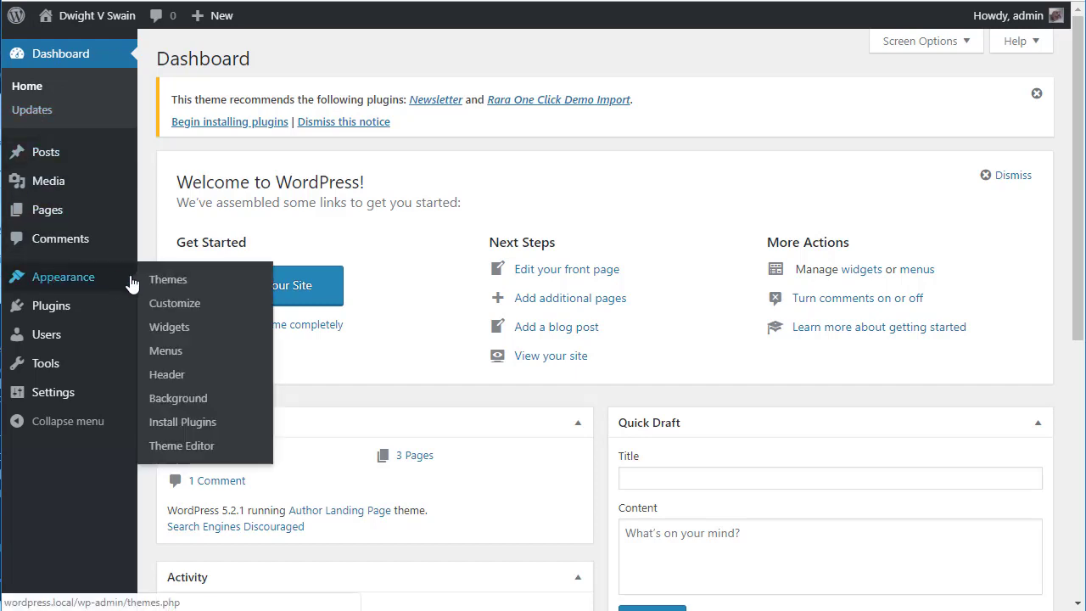
{"action": "left_click", "coordinate": [163, 306]}
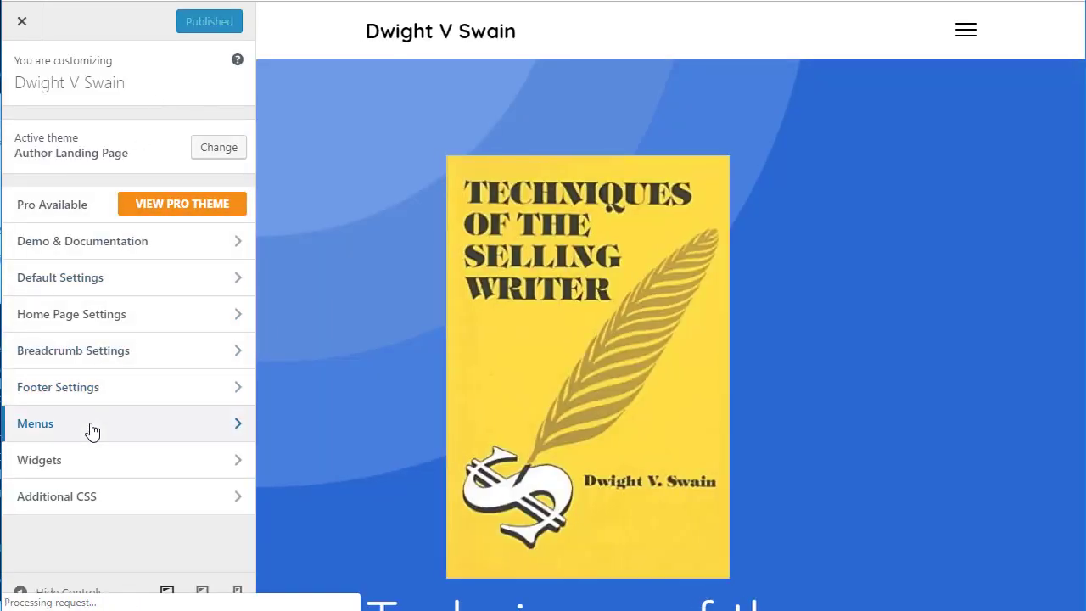
Open the Menus panel and check the items listed in the preview's navigation menu
{"action": "left_click", "coordinate": [93, 423]}
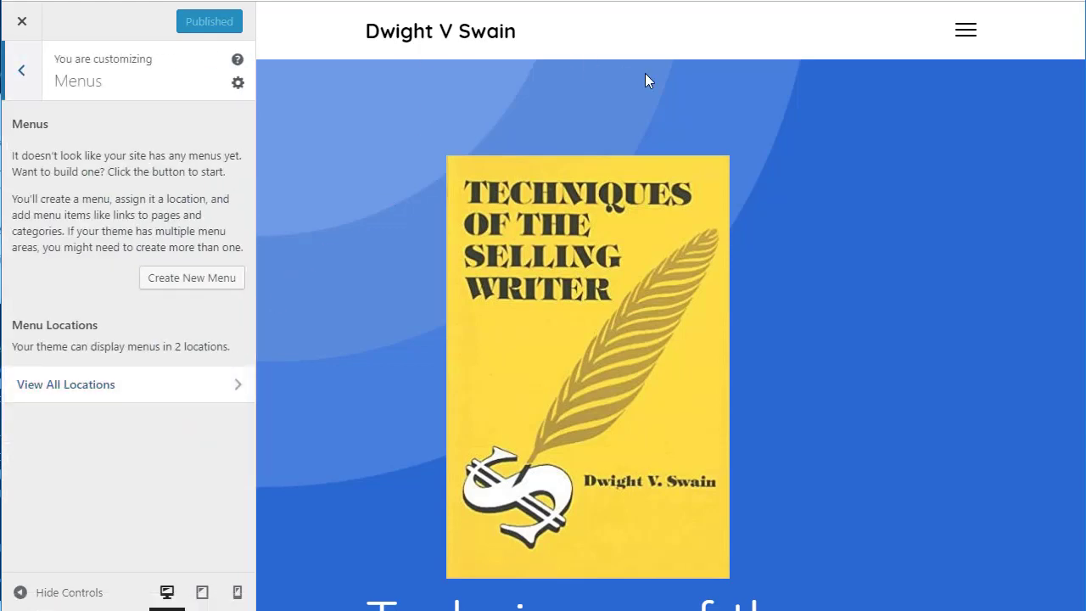
{"action": "left_click", "coordinate": [965, 38]}
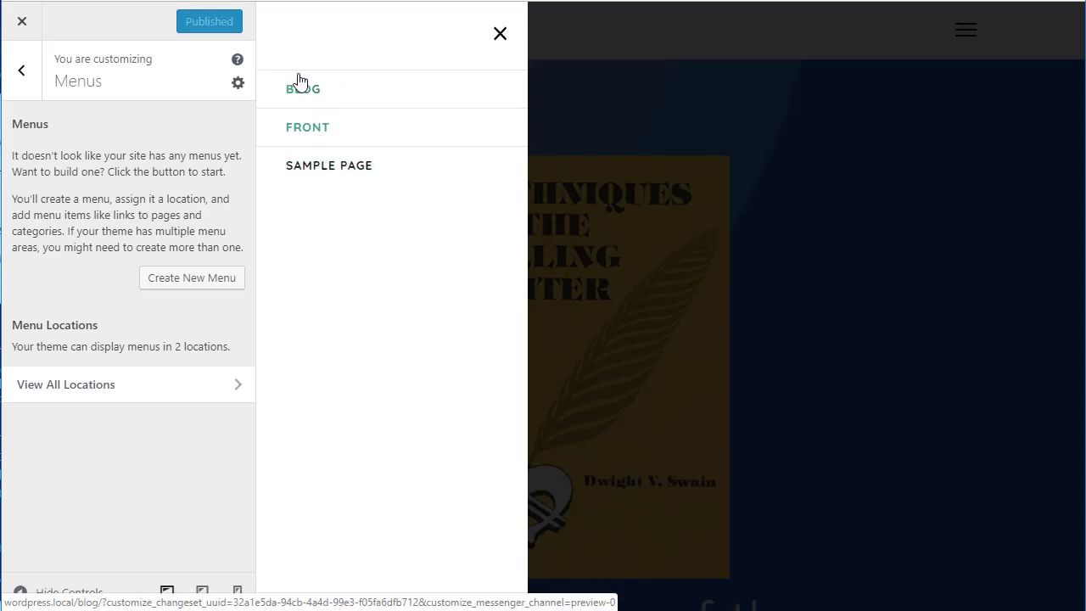
{"action": "left_click", "coordinate": [500, 35]}
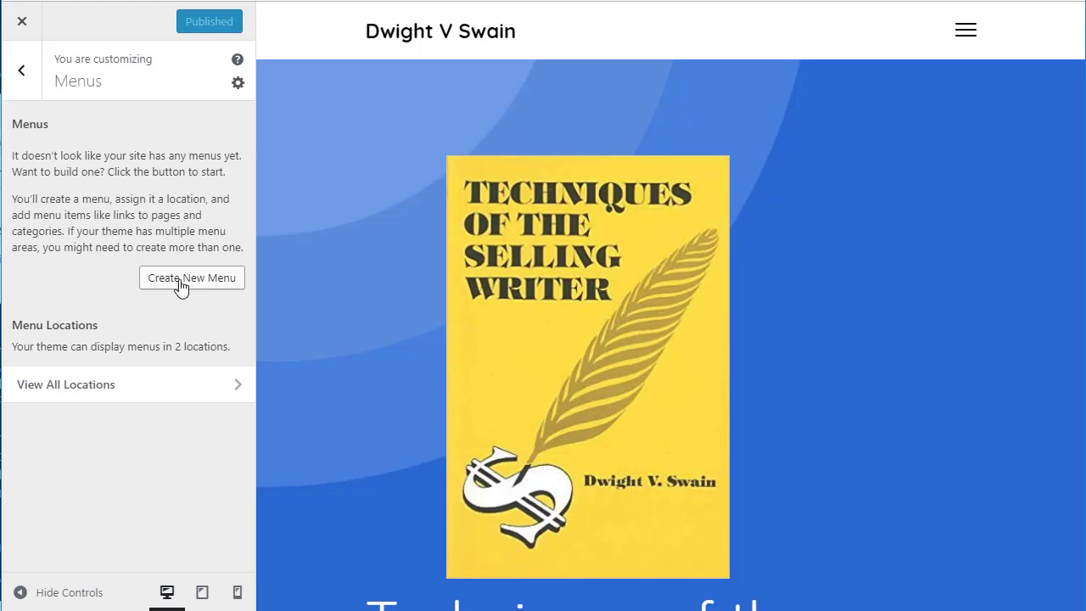
Create a new menu named mainMenu assigned to the Primary location
{"action": "left_click", "coordinate": [181, 286]}
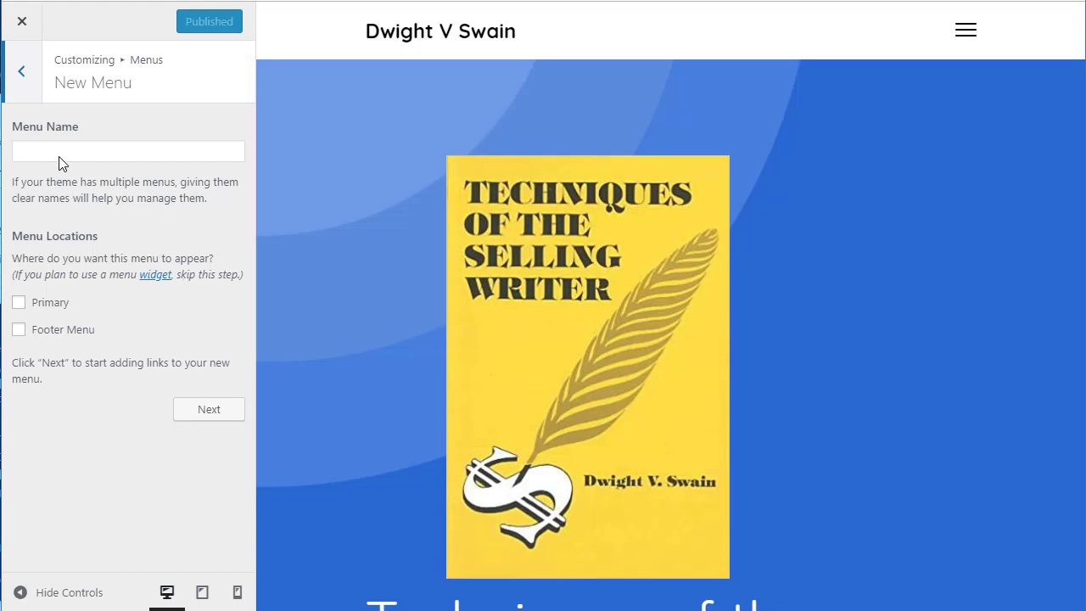
{"action": "left_click", "coordinate": [20, 72]}
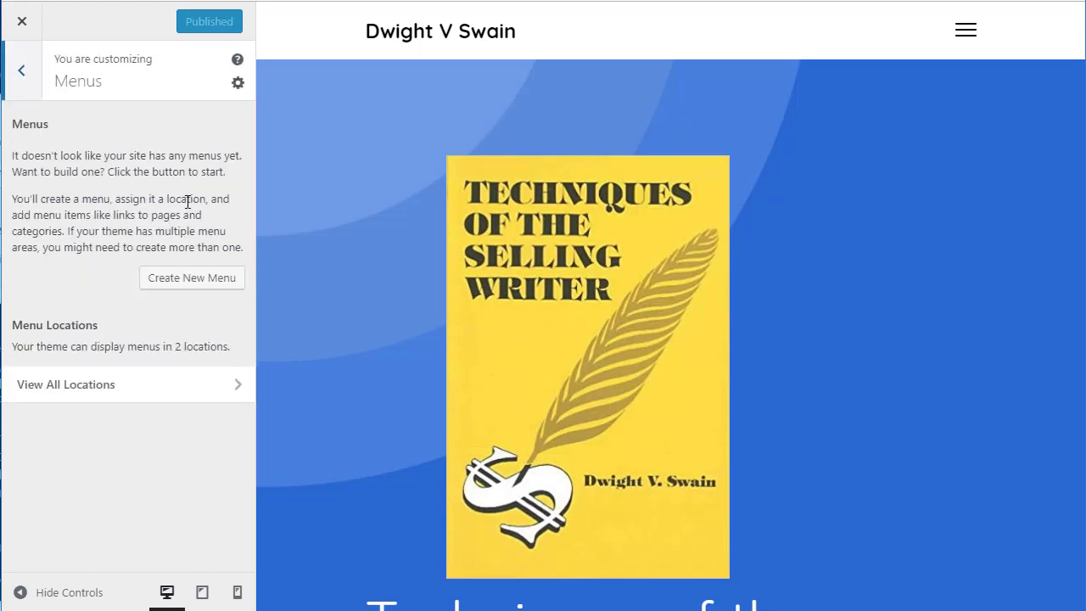
{"action": "left_click", "coordinate": [187, 279]}
{"action": "left_click", "coordinate": [84, 149]}
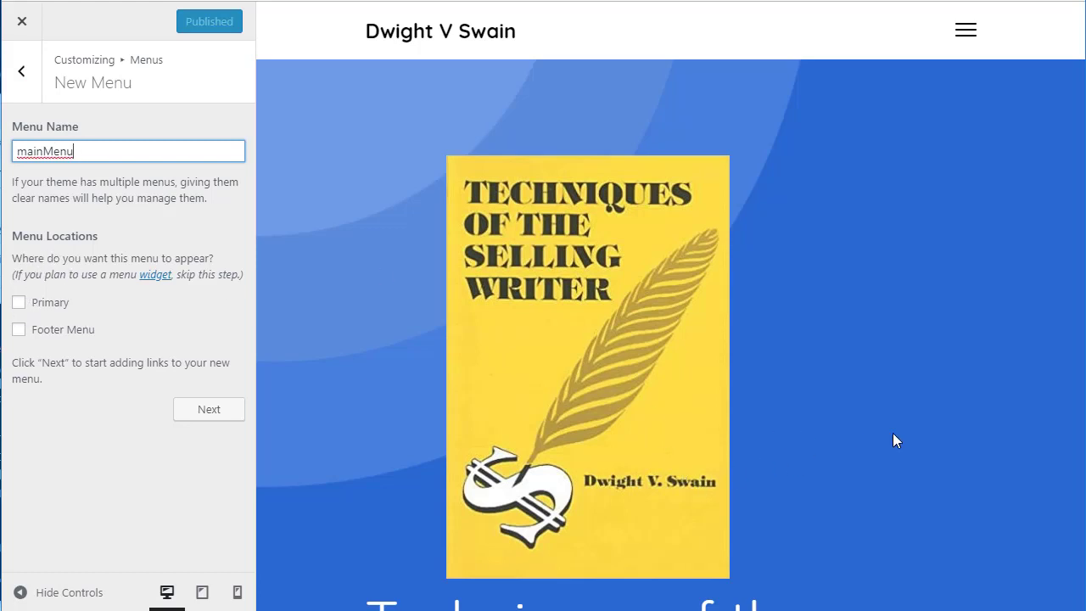
{"action": "scroll", "coordinate": [895, 439], "scroll_direction": "down", "scroll_amount": 20}
{"action": "scroll", "coordinate": [896, 441], "scroll_direction": "down", "scroll_amount": 10}
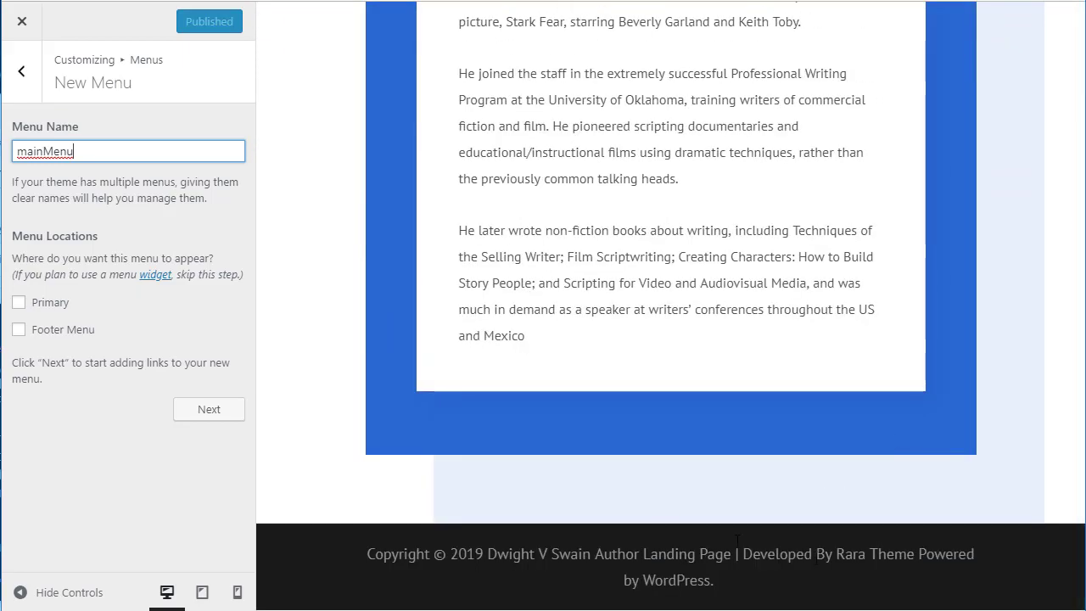
{"action": "left_click", "coordinate": [21, 306]}
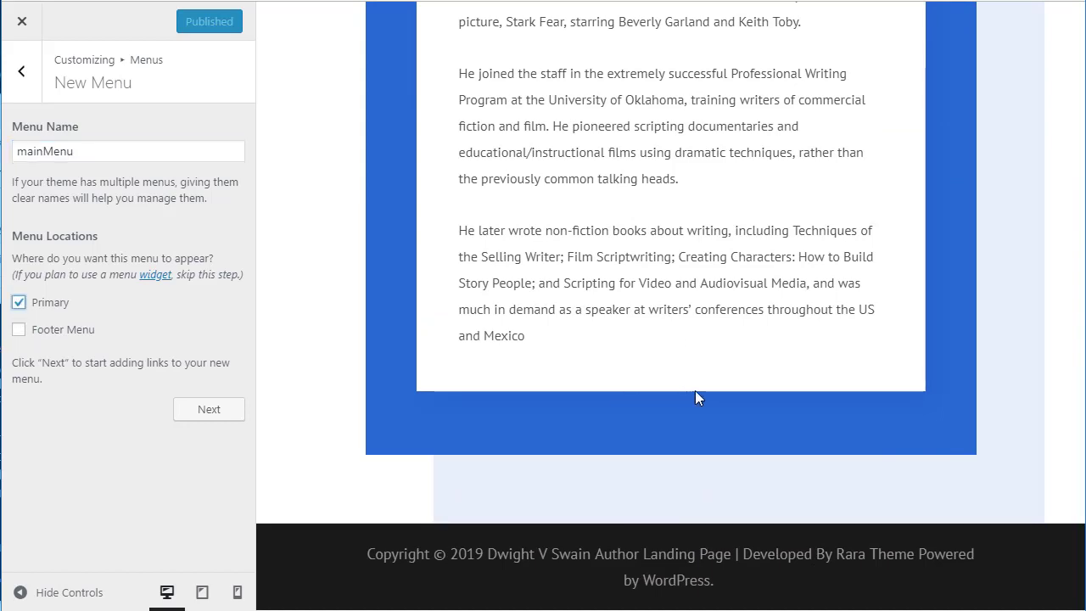
{"action": "scroll", "coordinate": [718, 391], "scroll_direction": "up", "scroll_amount": 8}
{"action": "scroll", "coordinate": [1083, 465], "scroll_direction": "up", "scroll_amount": 8}
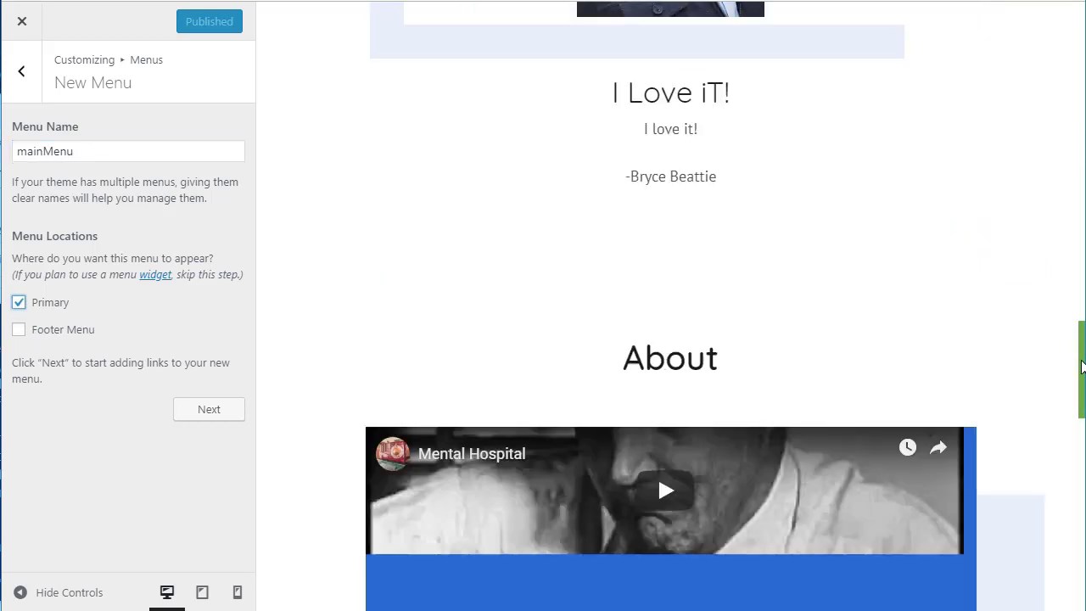
{"action": "scroll", "coordinate": [1083, 306], "scroll_direction": "up", "scroll_amount": 10}
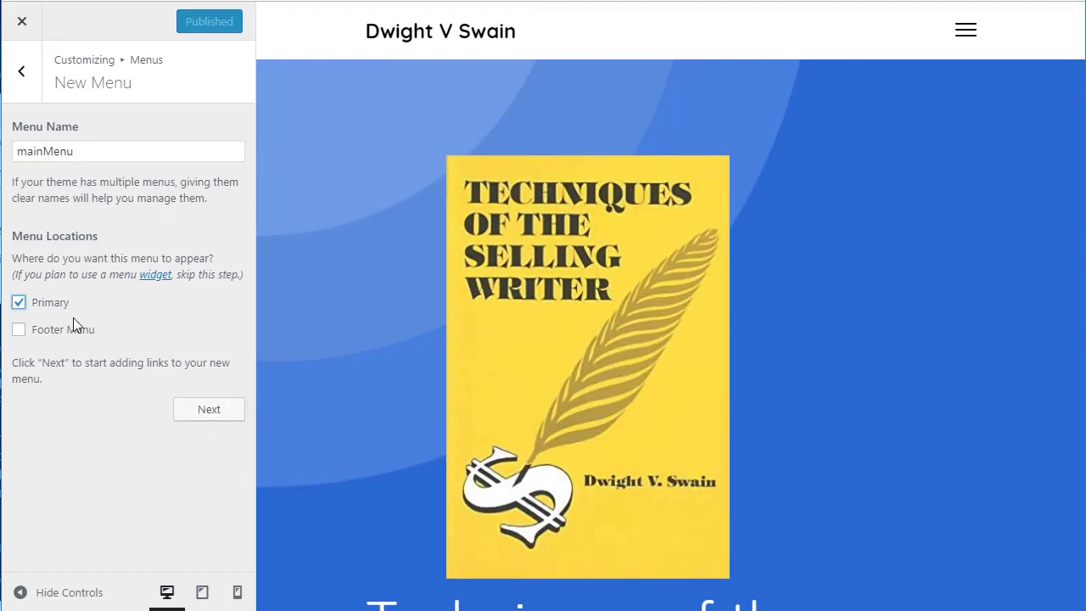
{"action": "left_click", "coordinate": [202, 410]}
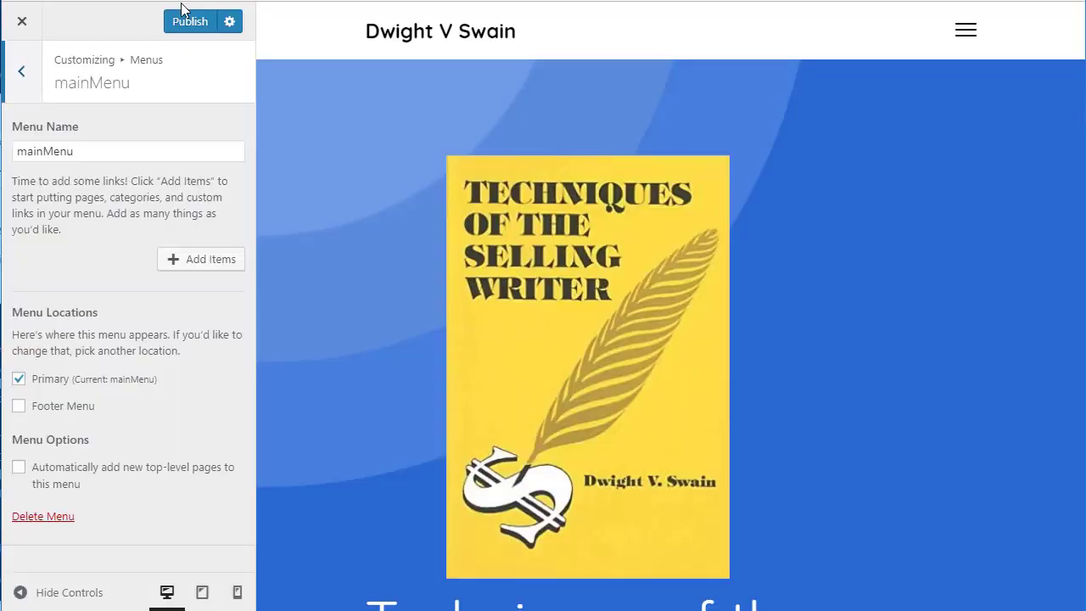
Publish the mainMenu changes from the Customizer
{"action": "left_click", "coordinate": [195, 19]}
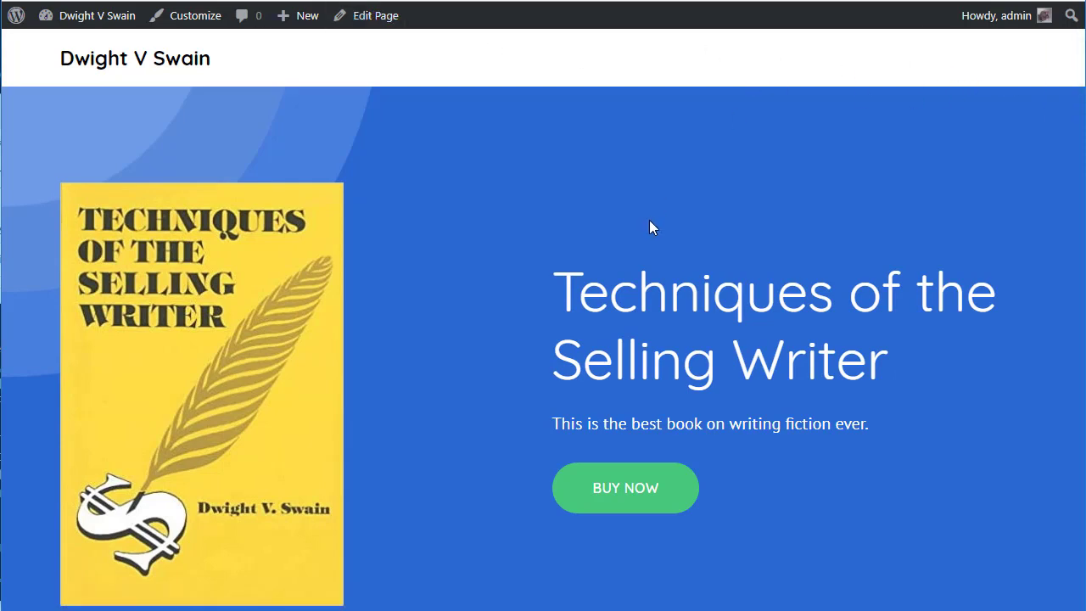
{"action": "scroll", "coordinate": [629, 223], "scroll_direction": "down", "scroll_amount": 12}
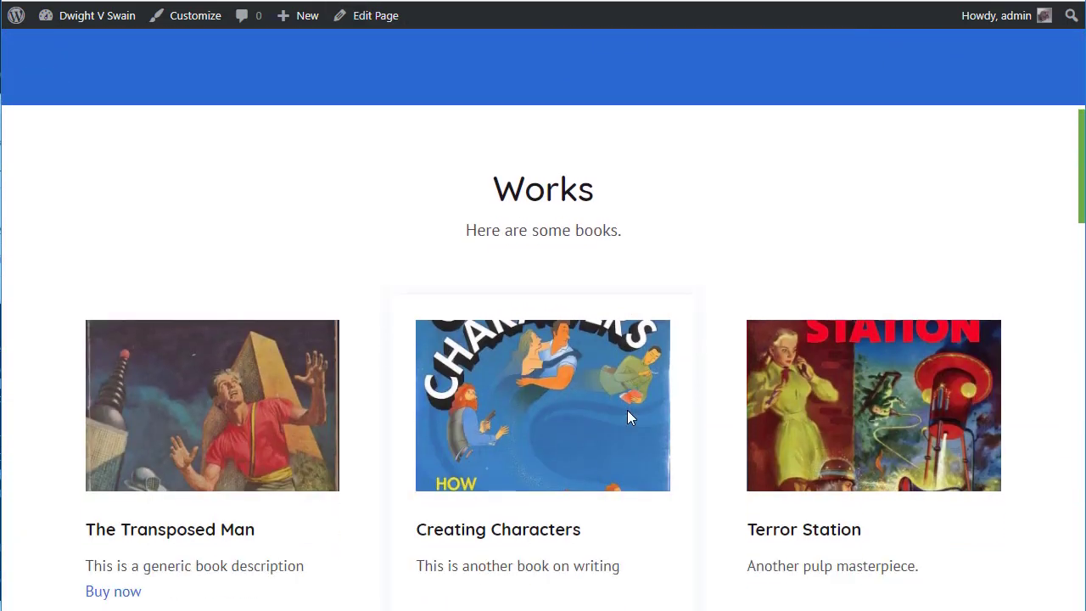
{"action": "scroll", "coordinate": [629, 408], "scroll_direction": "down", "scroll_amount": 5}
{"action": "scroll", "coordinate": [629, 408], "scroll_direction": "up", "scroll_amount": 15}
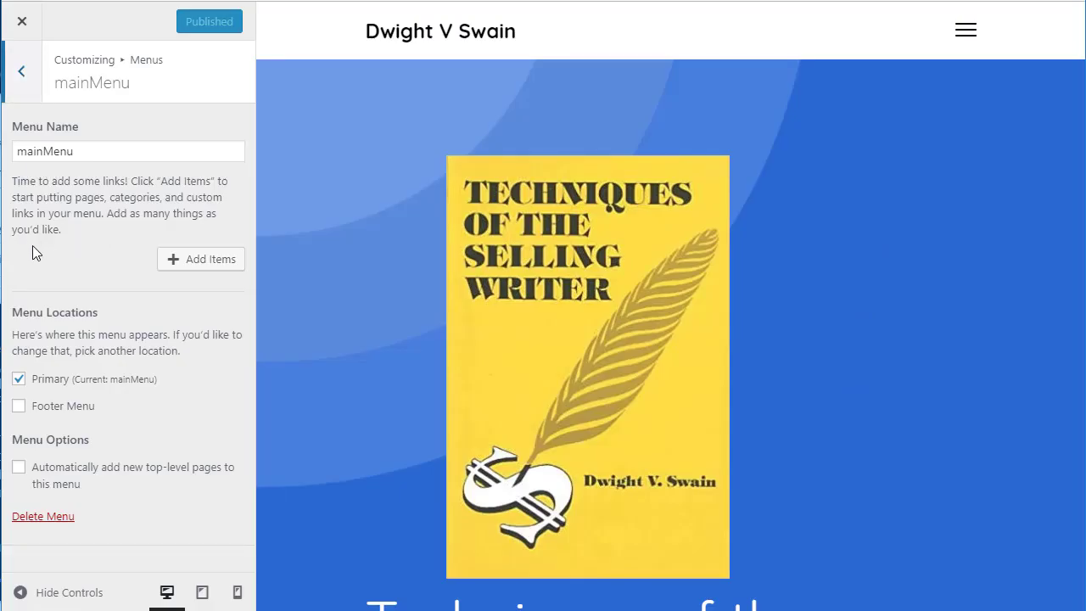
Fill in a custom link with link text 'Newsletter!' and try adding it to mainMenu
{"action": "left_click", "coordinate": [191, 266]}
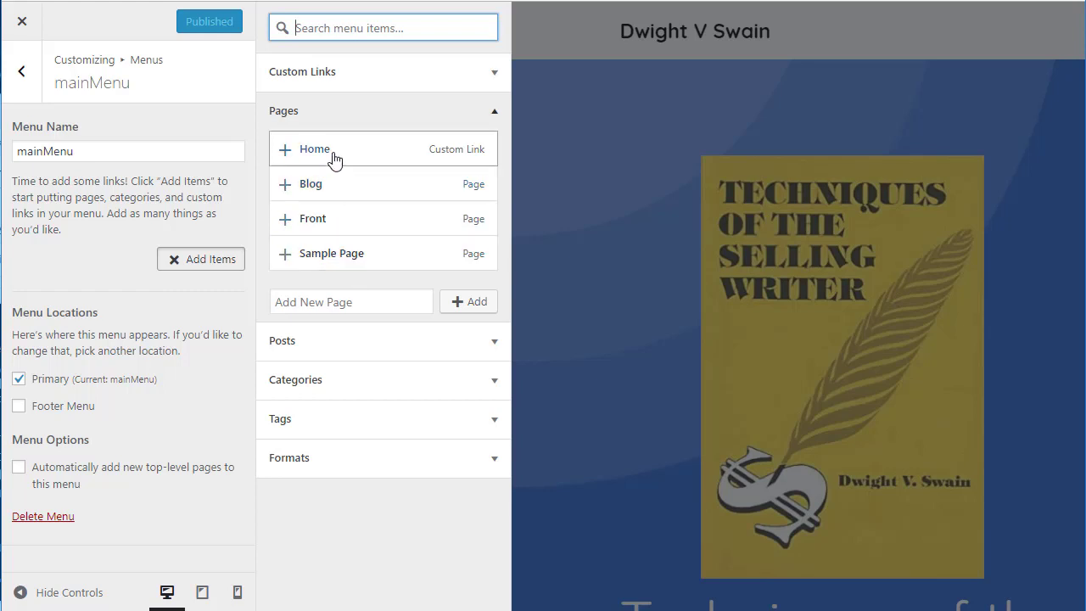
{"action": "left_click", "coordinate": [393, 343]}
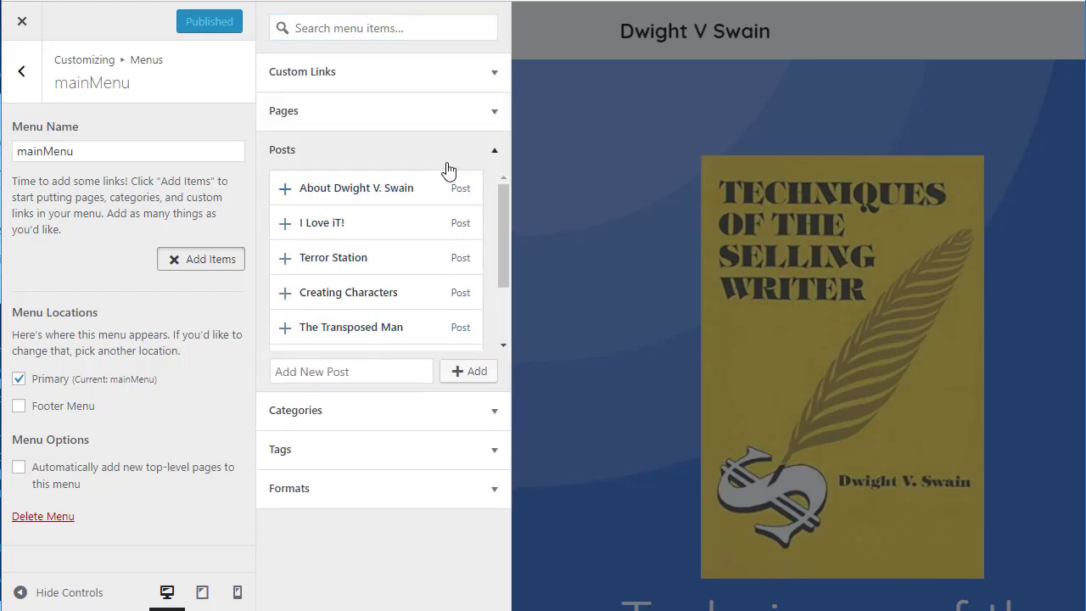
{"action": "left_click", "coordinate": [423, 125]}
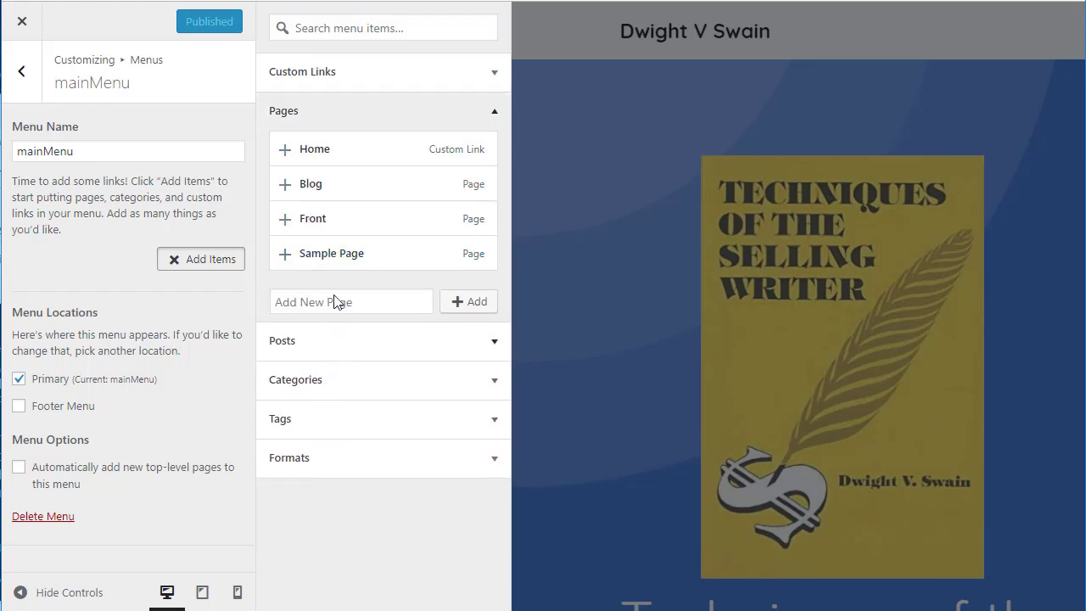
{"action": "left_click", "coordinate": [433, 80]}
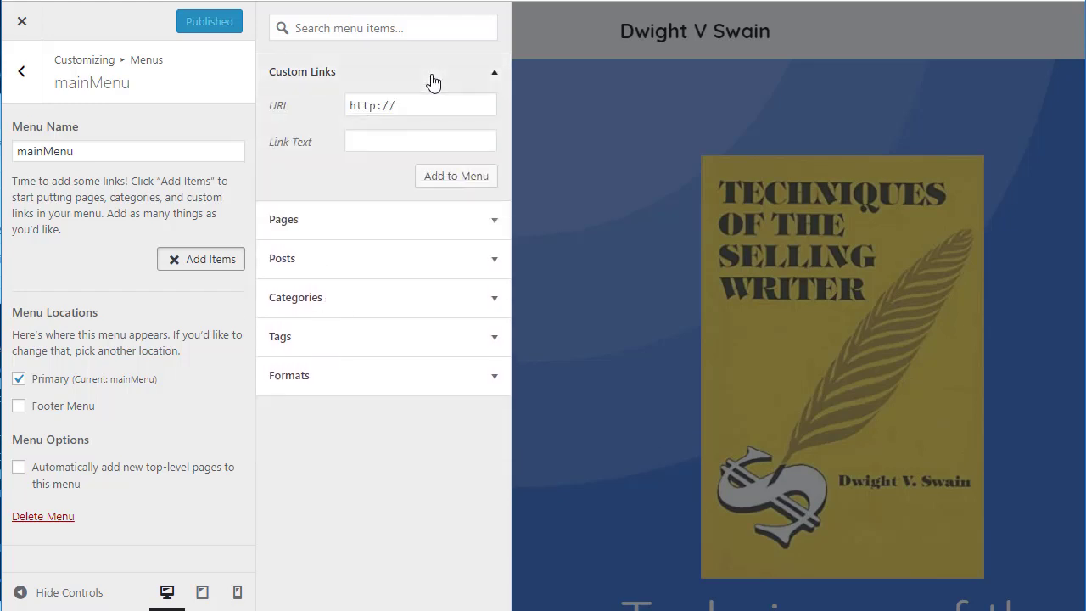
{"action": "left_click", "coordinate": [433, 107]}
{"action": "left_click", "coordinate": [395, 142]}
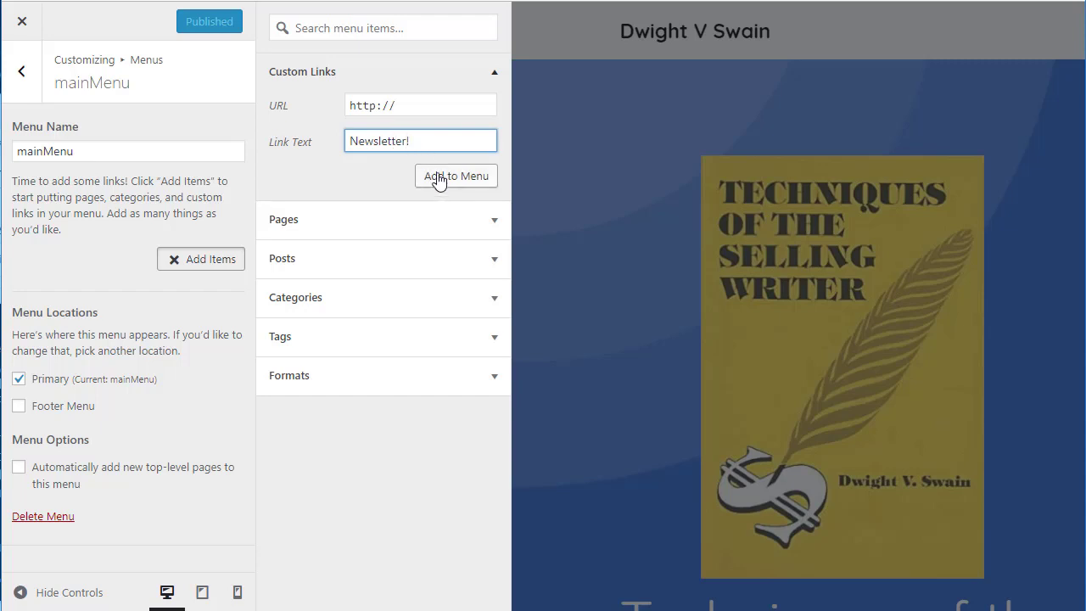
{"action": "left_click", "coordinate": [438, 179]}
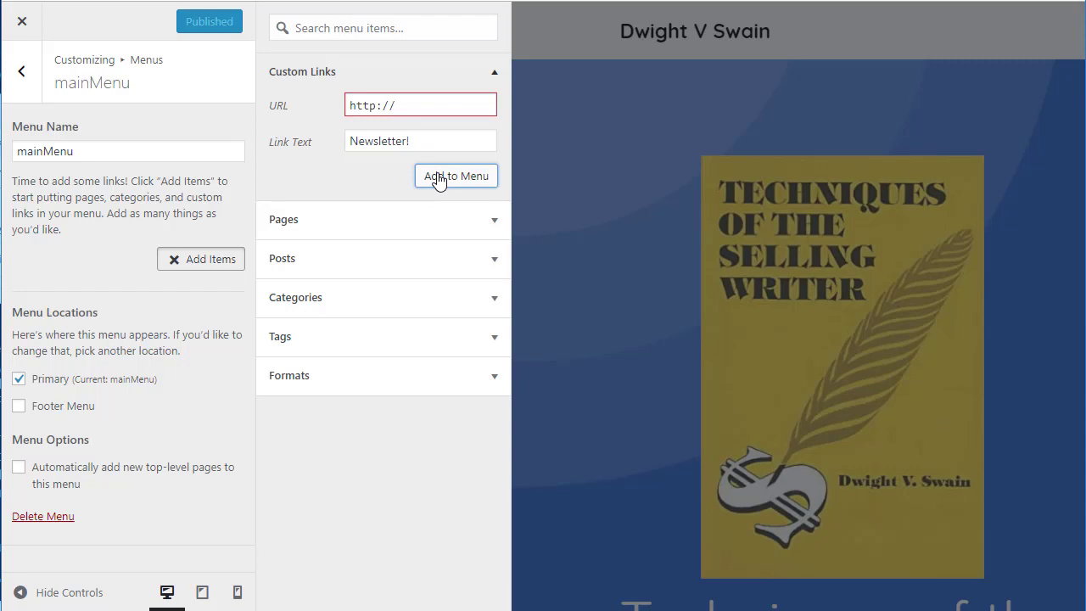
Set the link URL to google.com, add Newsletter! to mainMenu, and publish
{"action": "left_click", "coordinate": [424, 103]}
{"action": "type", "text": "google.c"}
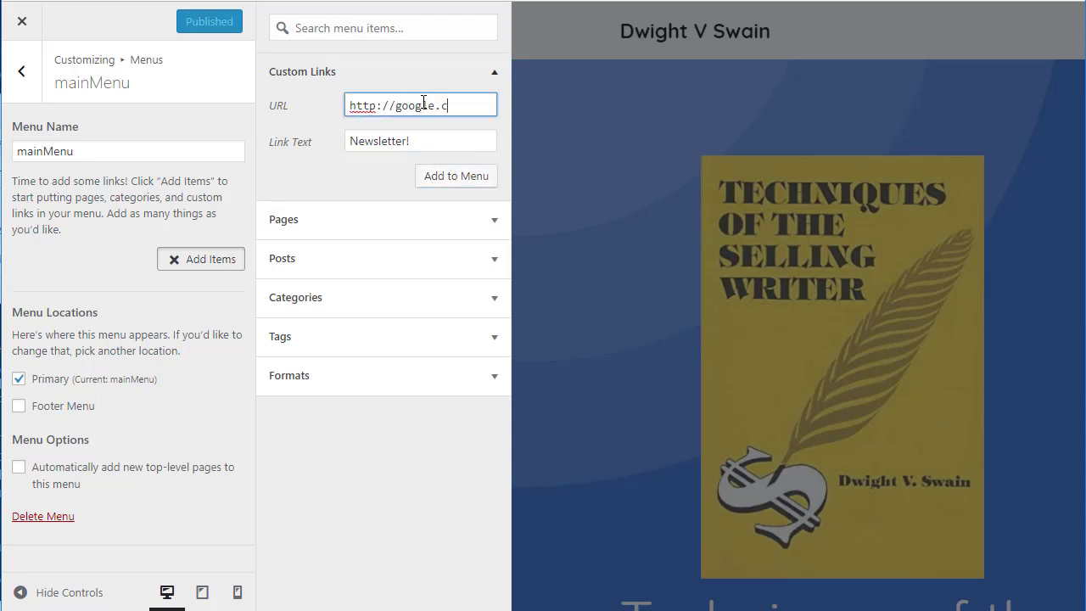
{"action": "type", "text": "om"}
{"action": "left_click", "coordinate": [451, 179]}
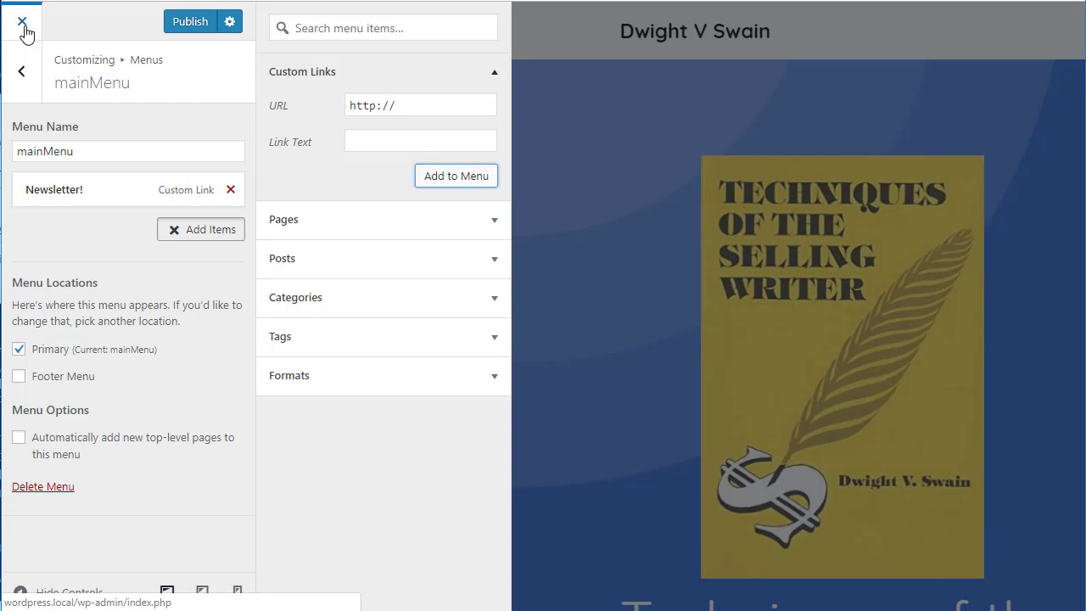
{"action": "left_click", "coordinate": [185, 31]}
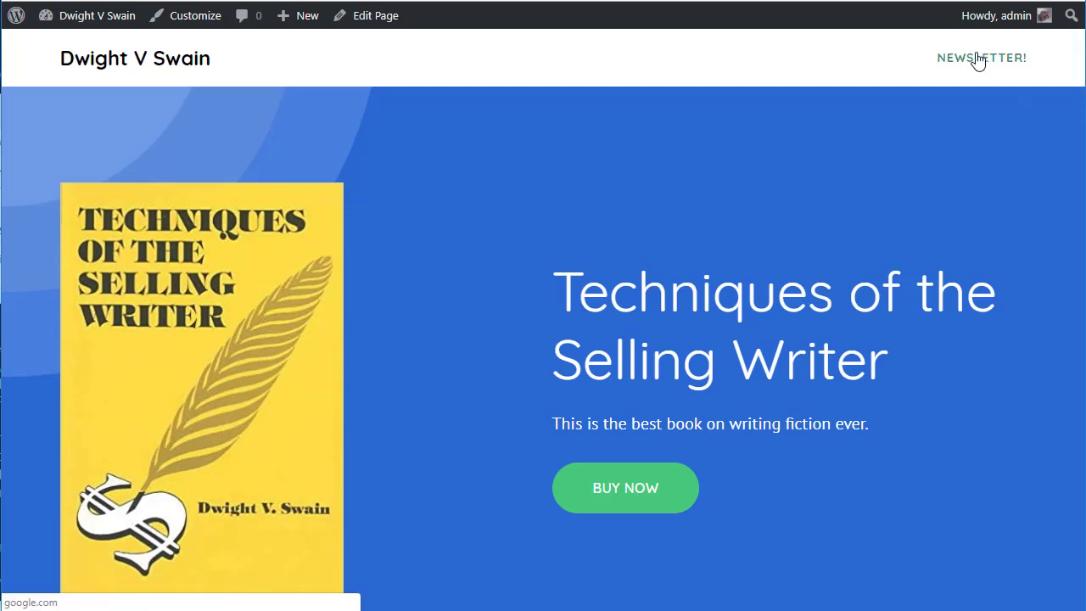
{"action": "scroll", "coordinate": [764, 376], "scroll_direction": "down", "scroll_amount": 15}
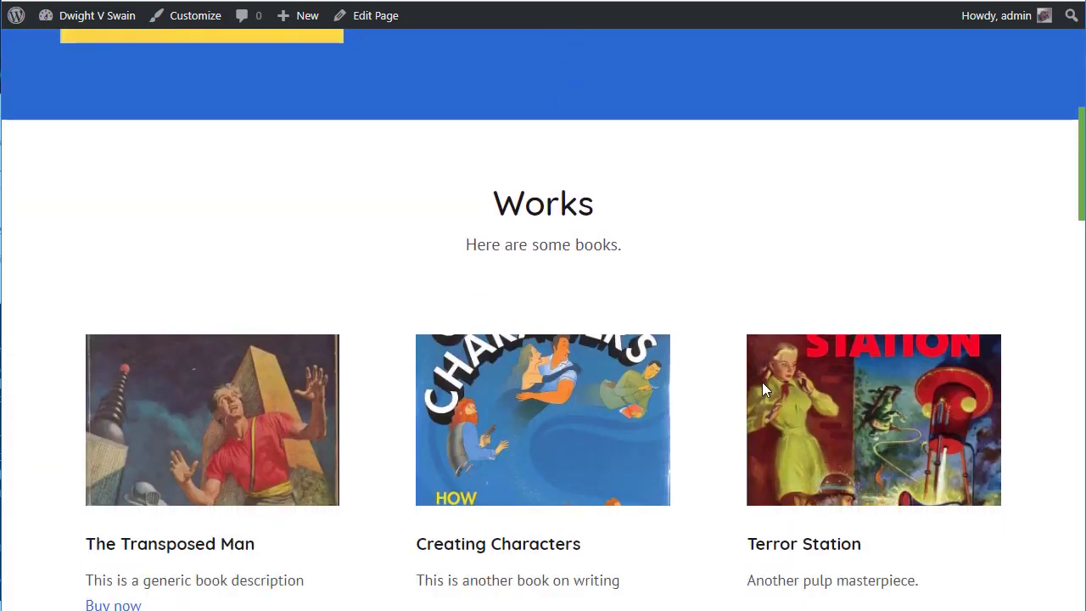
{"action": "scroll", "coordinate": [762, 391], "scroll_direction": "up", "scroll_amount": 8}
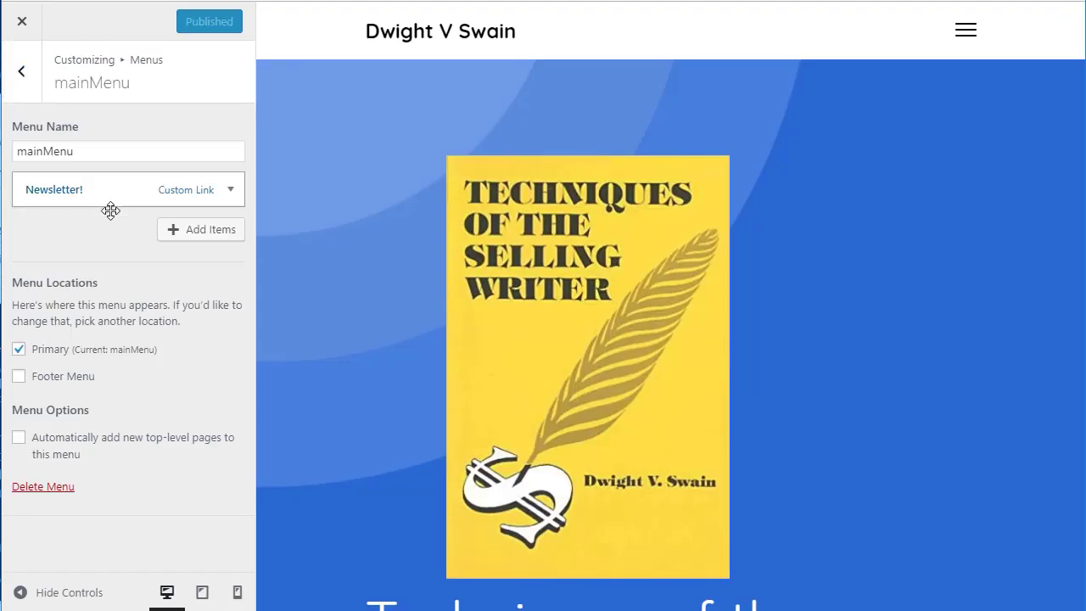
Add the Blog page to mainMenu, publish, and view the live site
{"action": "left_click", "coordinate": [189, 233]}
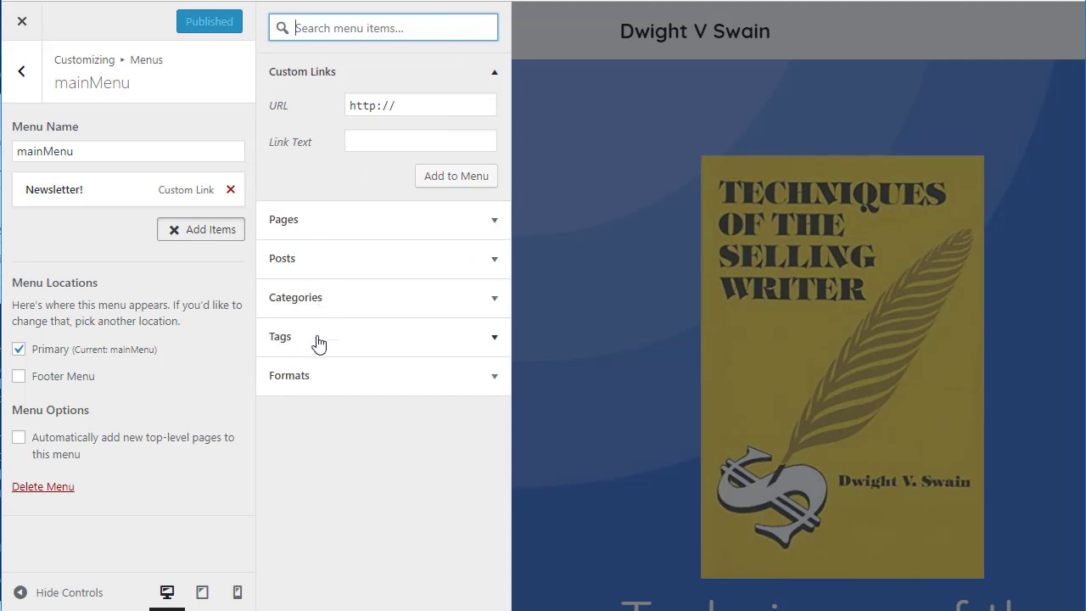
{"action": "left_click", "coordinate": [333, 231]}
{"action": "left_click", "coordinate": [331, 190]}
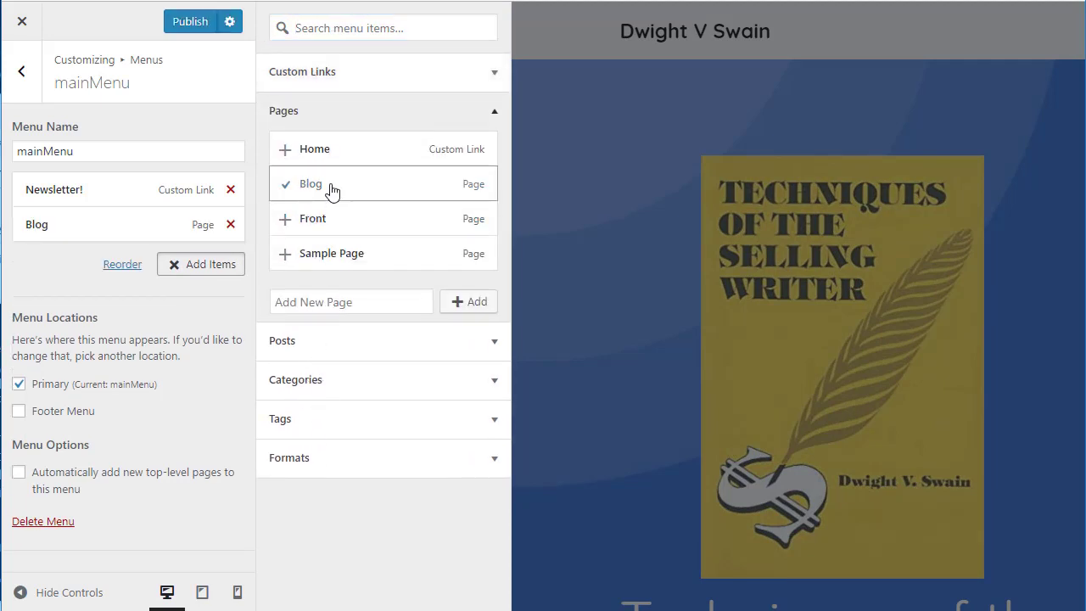
{"action": "left_click", "coordinate": [177, 39]}
{"action": "left_click", "coordinate": [190, 22]}
{"action": "left_click", "coordinate": [22, 21]}
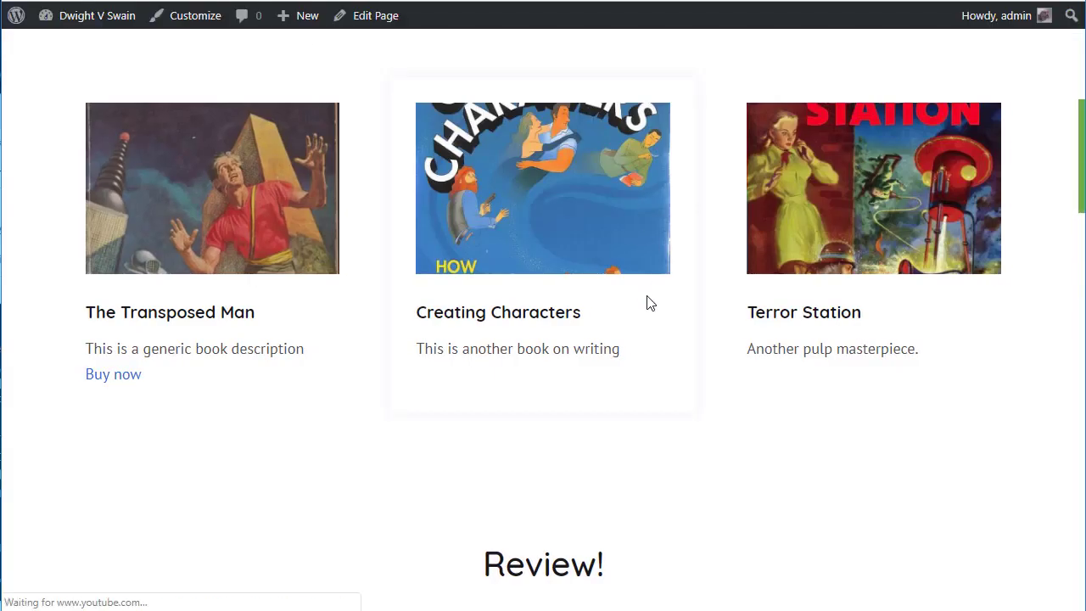
{"action": "scroll", "coordinate": [650, 303], "scroll_direction": "up", "scroll_amount": 9}
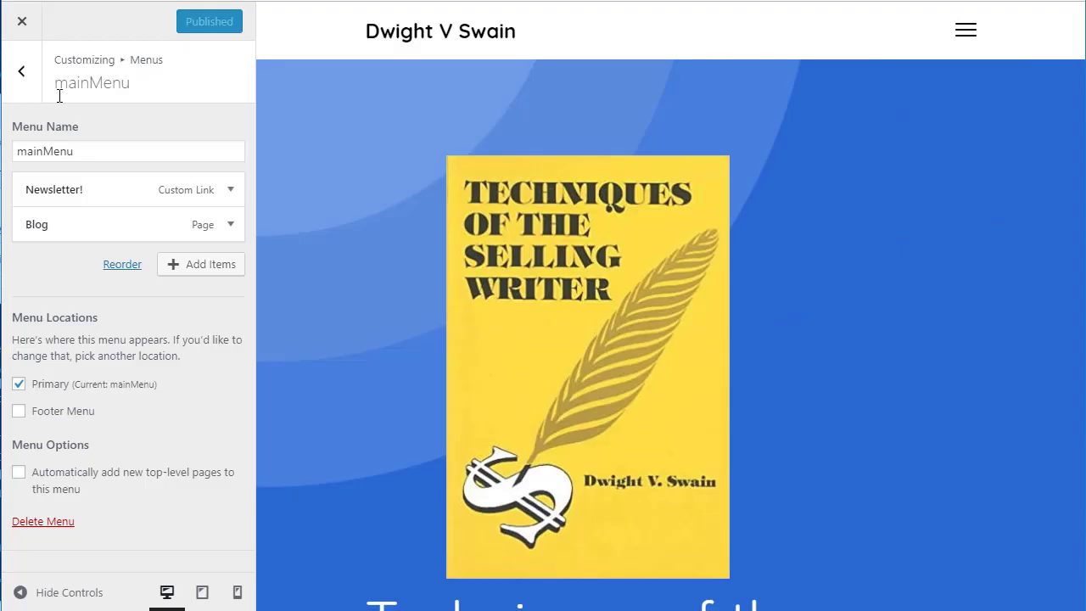
Add Home to mainMenu, move it to the top, publish, and check the navigation menu
{"action": "left_click", "coordinate": [209, 273]}
{"action": "left_click", "coordinate": [316, 149]}
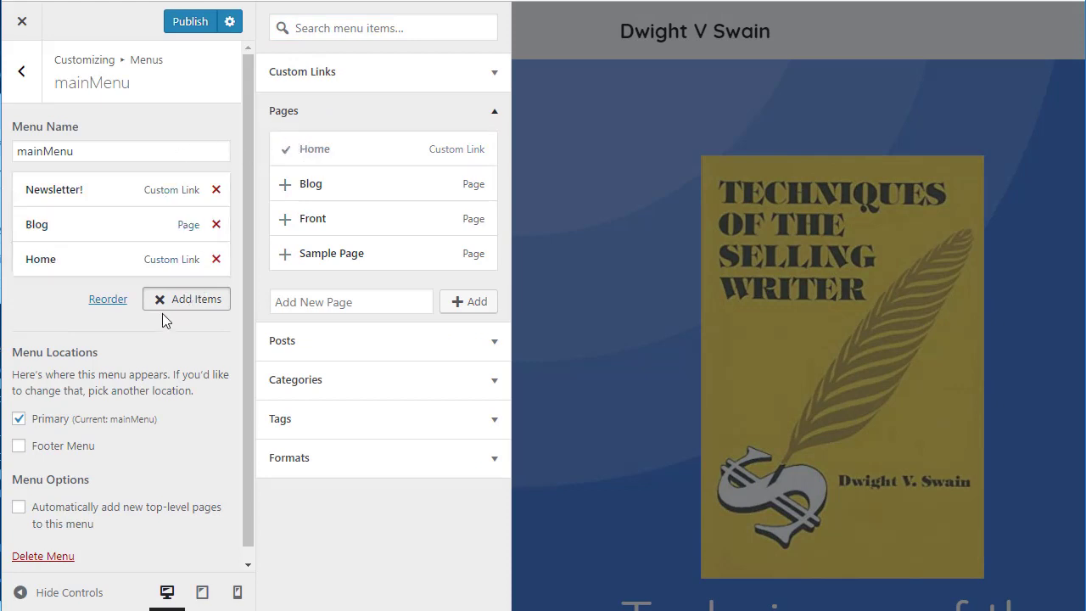
{"action": "left_click_drag", "start_coordinate": [46, 256], "coordinate": [46, 190]}
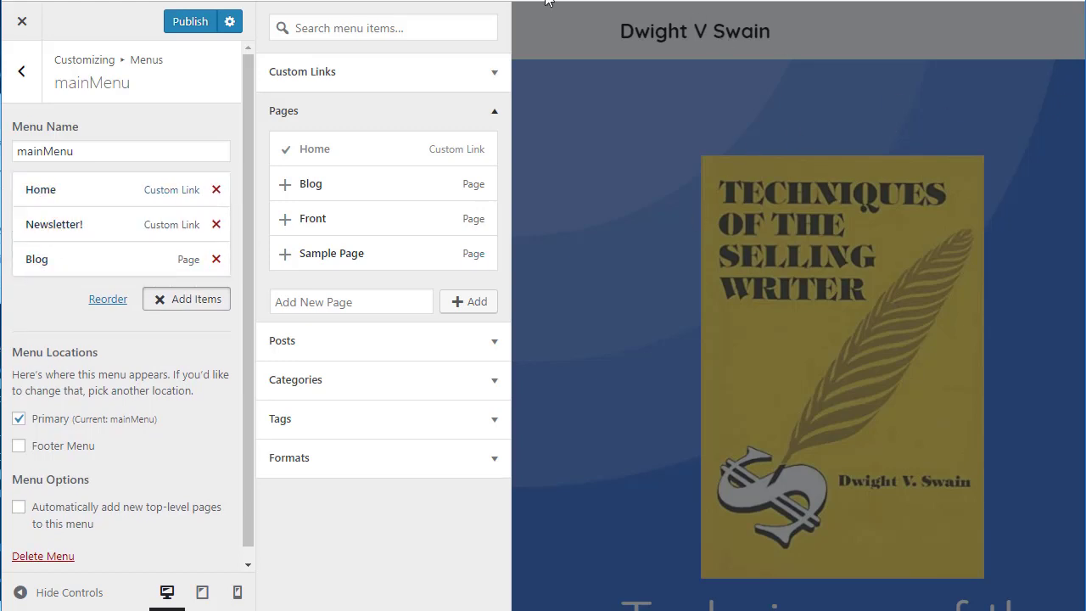
{"action": "left_click", "coordinate": [189, 25]}
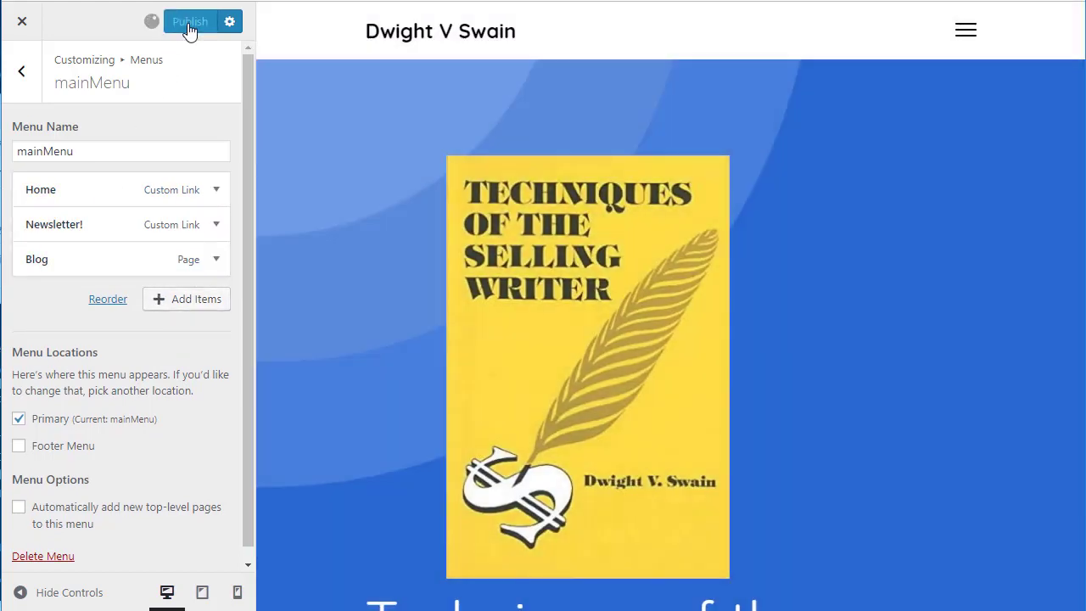
{"action": "left_click", "coordinate": [965, 33]}
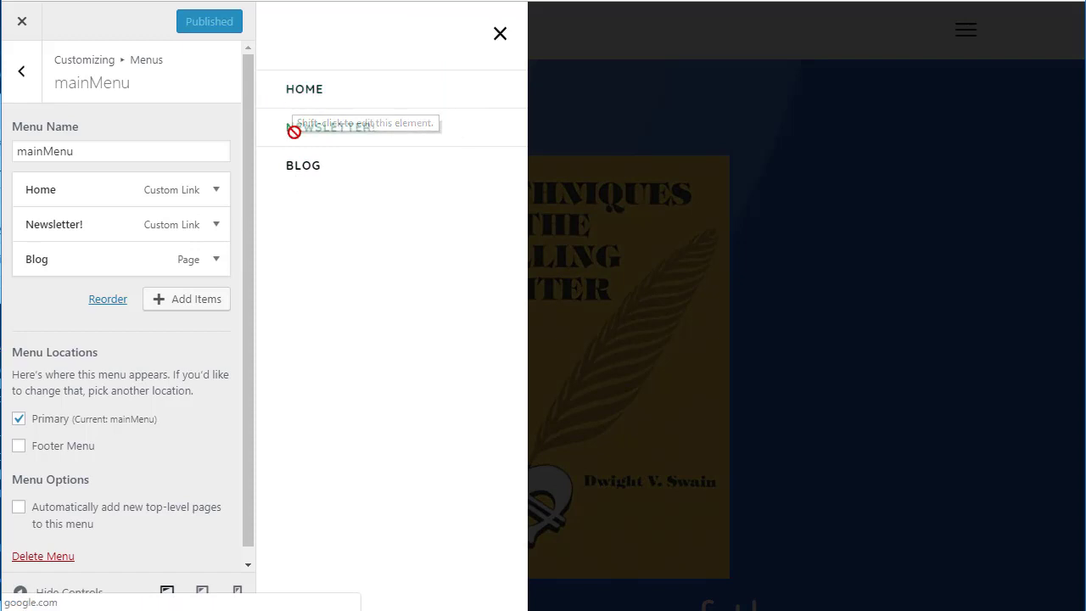
{"action": "left_click", "coordinate": [506, 37]}
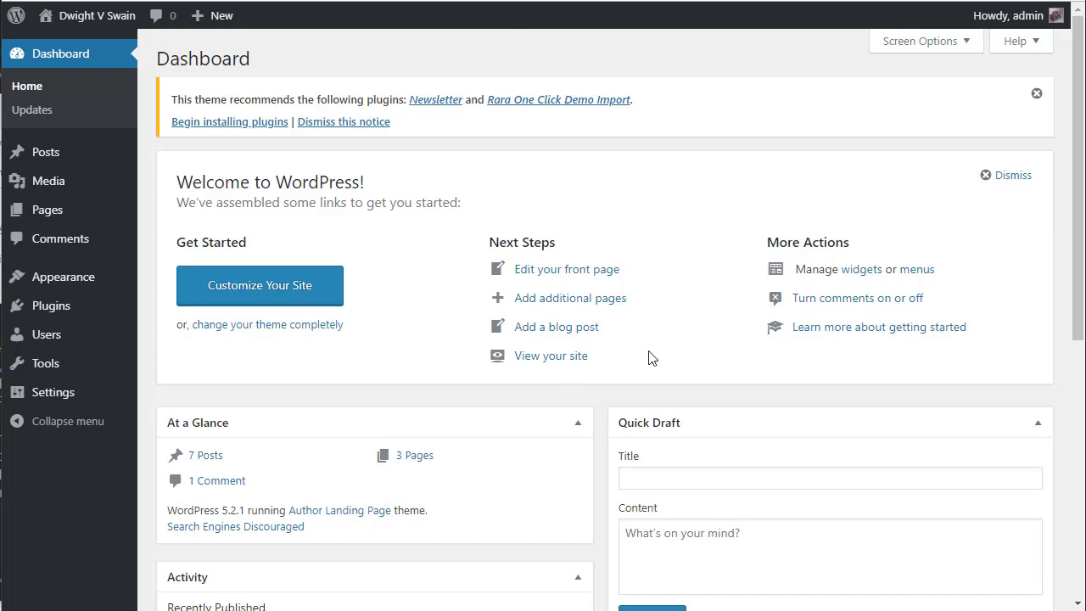
Open mainMenu in the Customizer, remove the Blog item, and publish the menu
{"action": "mouse_move", "coordinate": [82, 290]}
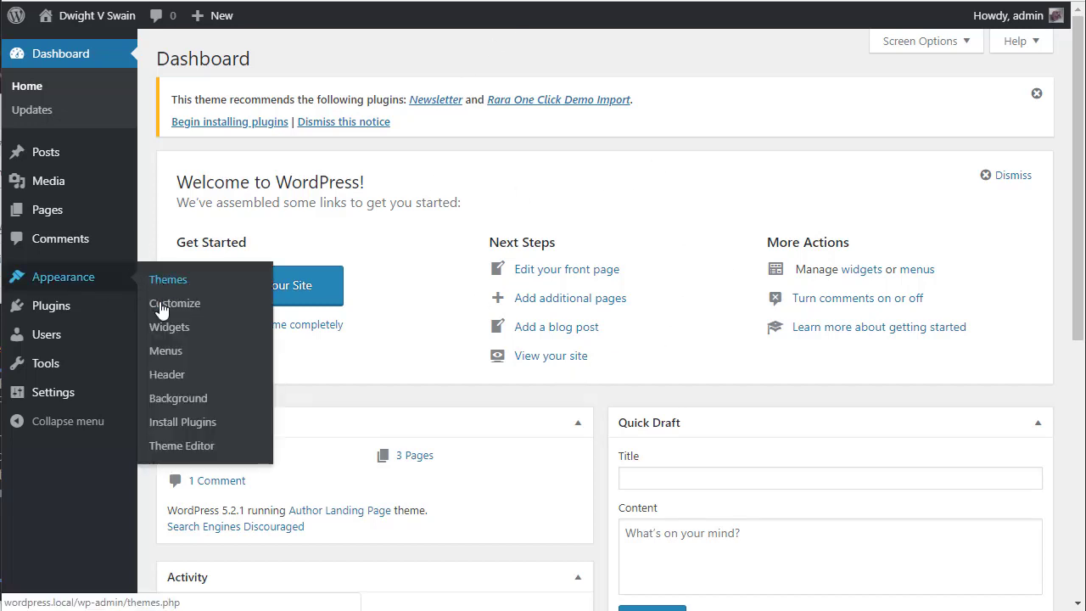
{"action": "left_click", "coordinate": [173, 359]}
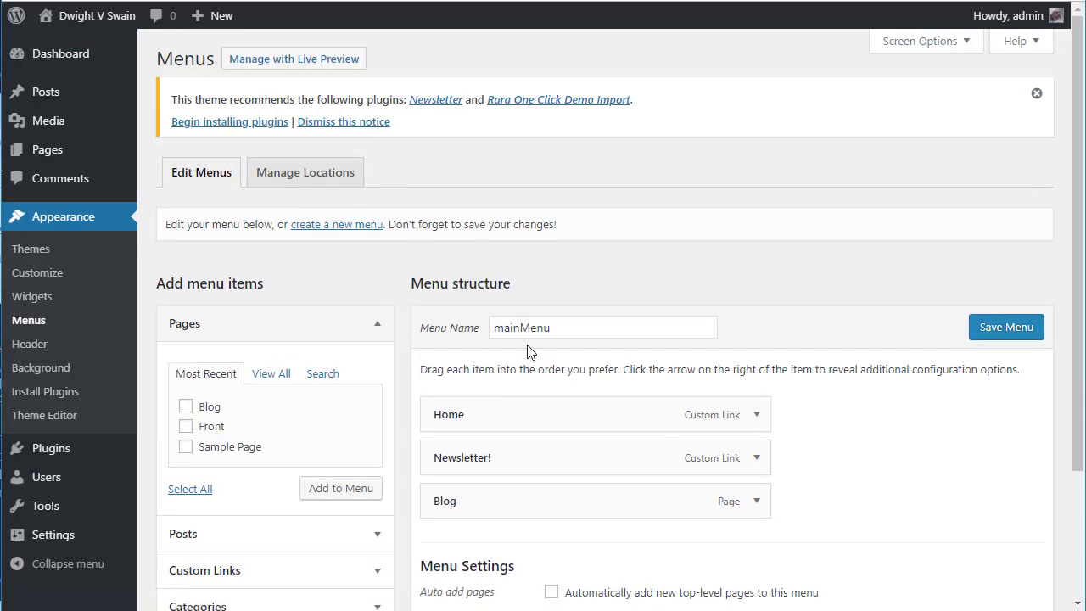
{"action": "scroll", "coordinate": [732, 410], "scroll_direction": "down", "scroll_amount": 2}
{"action": "left_click", "coordinate": [26, 276]}
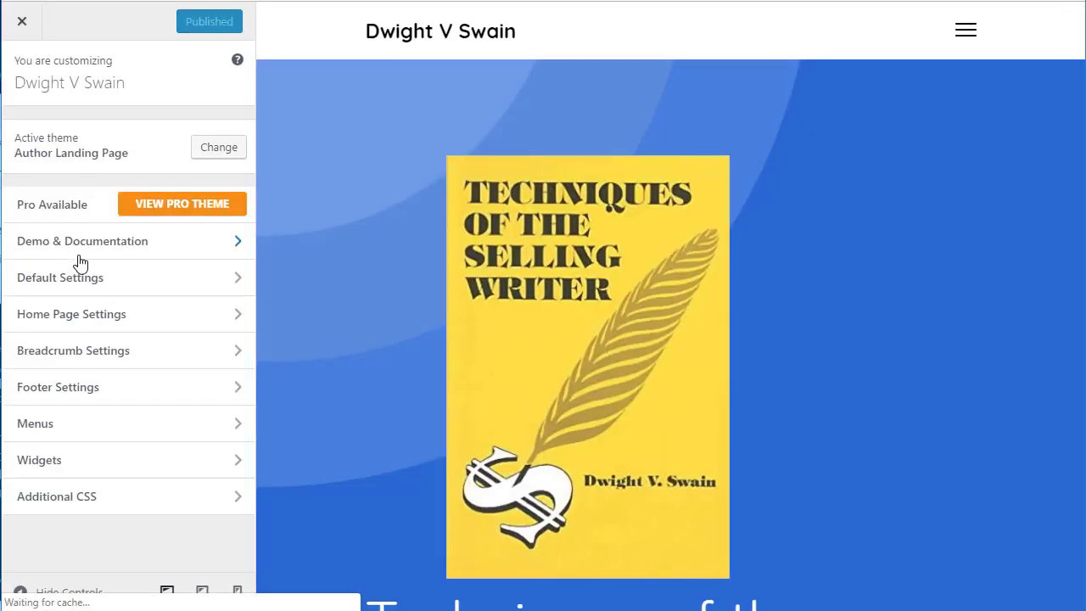
{"action": "left_click", "coordinate": [88, 428]}
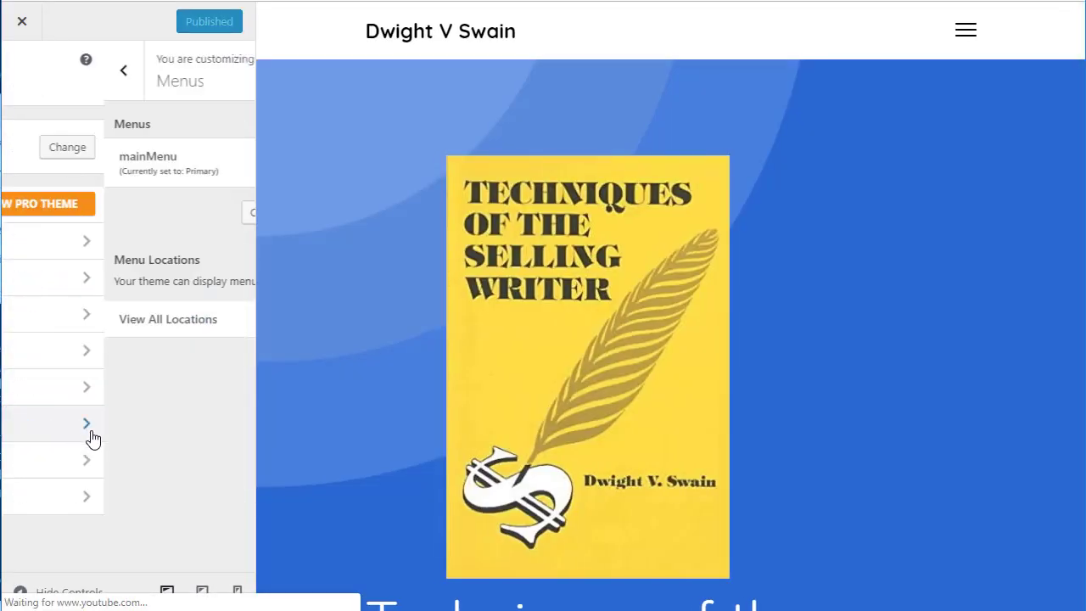
{"action": "left_click", "coordinate": [124, 174]}
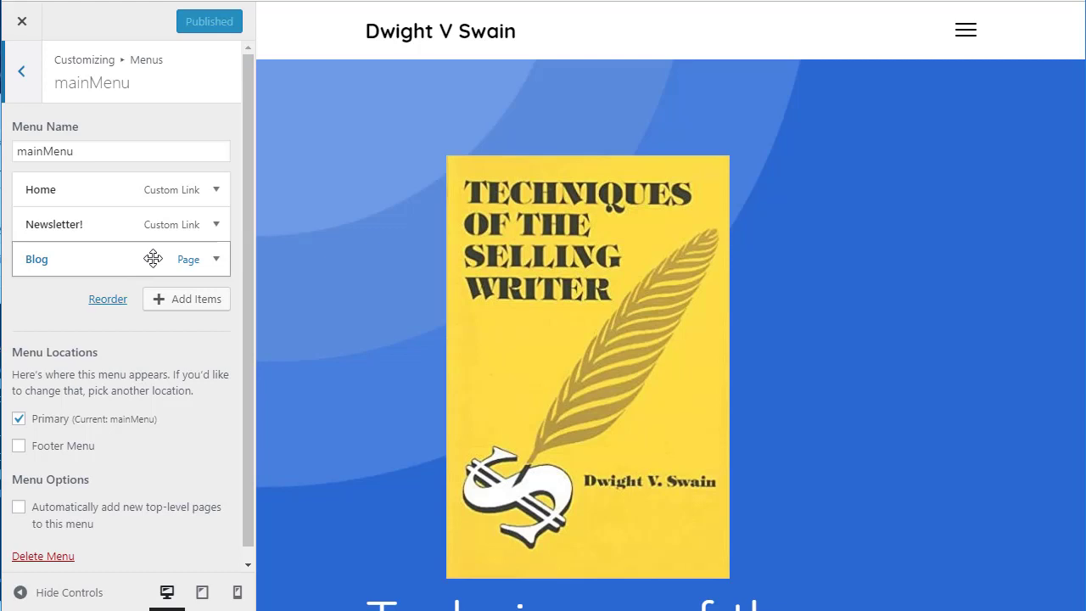
{"action": "left_click", "coordinate": [217, 260]}
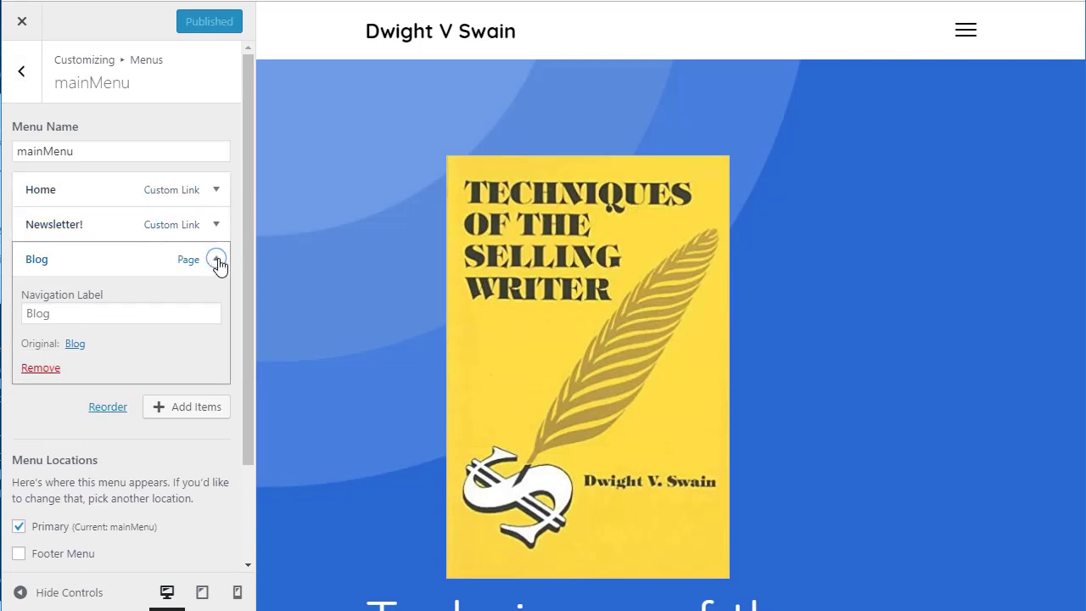
{"action": "left_click", "coordinate": [40, 370]}
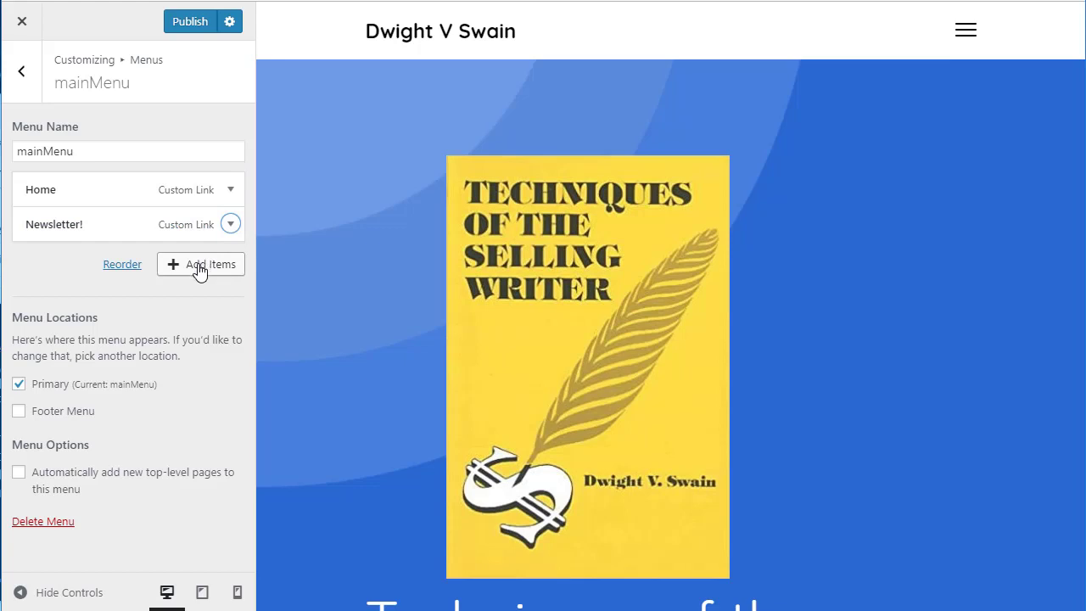
{"action": "left_click", "coordinate": [185, 25]}
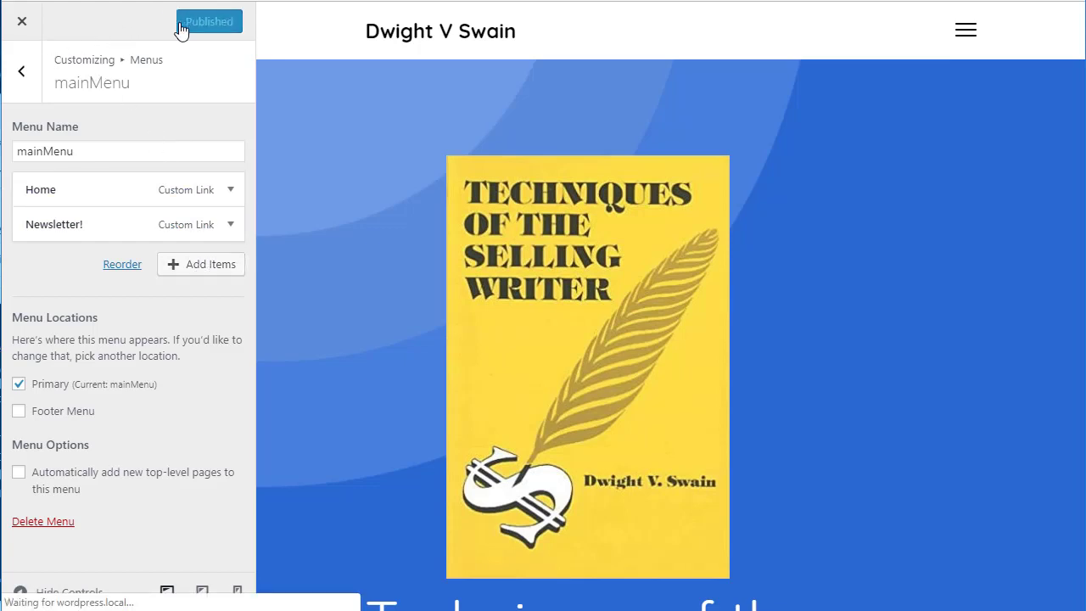
Create and publish a new page titled 'Contact Me', then return to the Customizer
{"action": "left_click", "coordinate": [24, 32]}
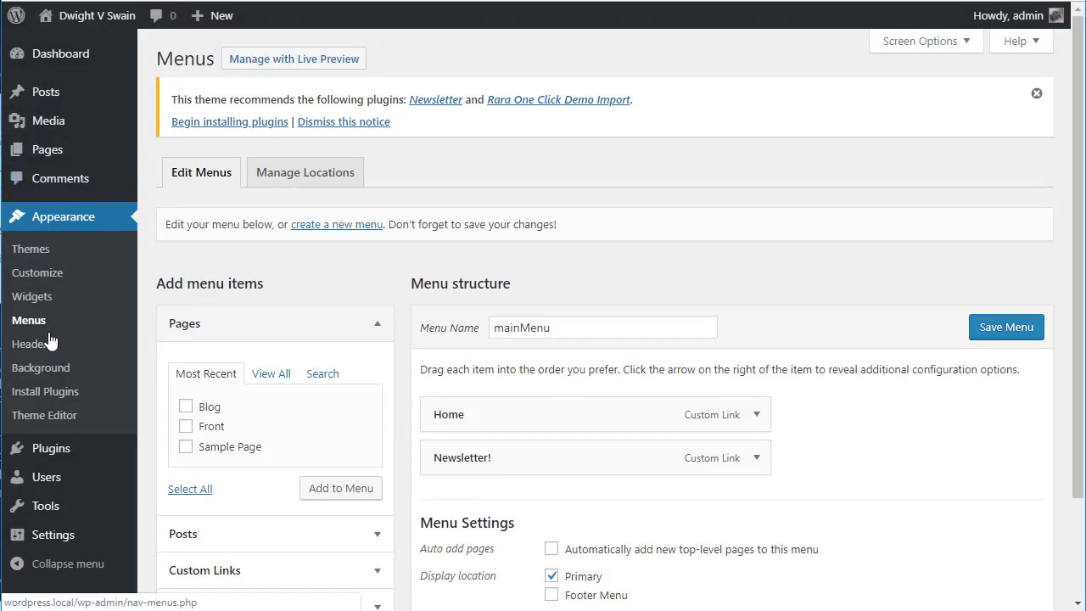
{"action": "mouse_move", "coordinate": [51, 149]}
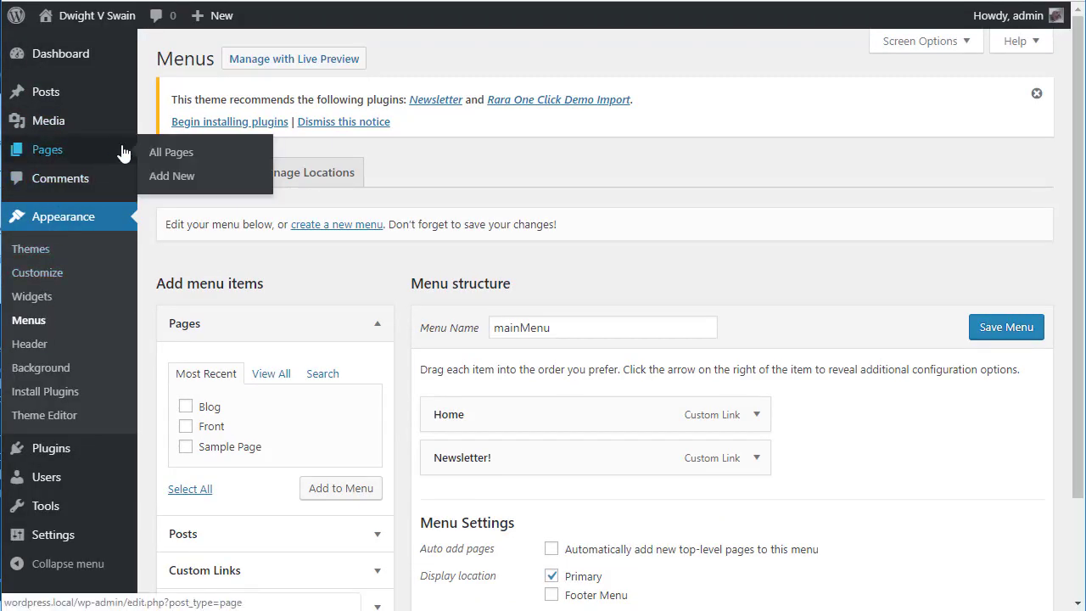
{"action": "left_click", "coordinate": [175, 180]}
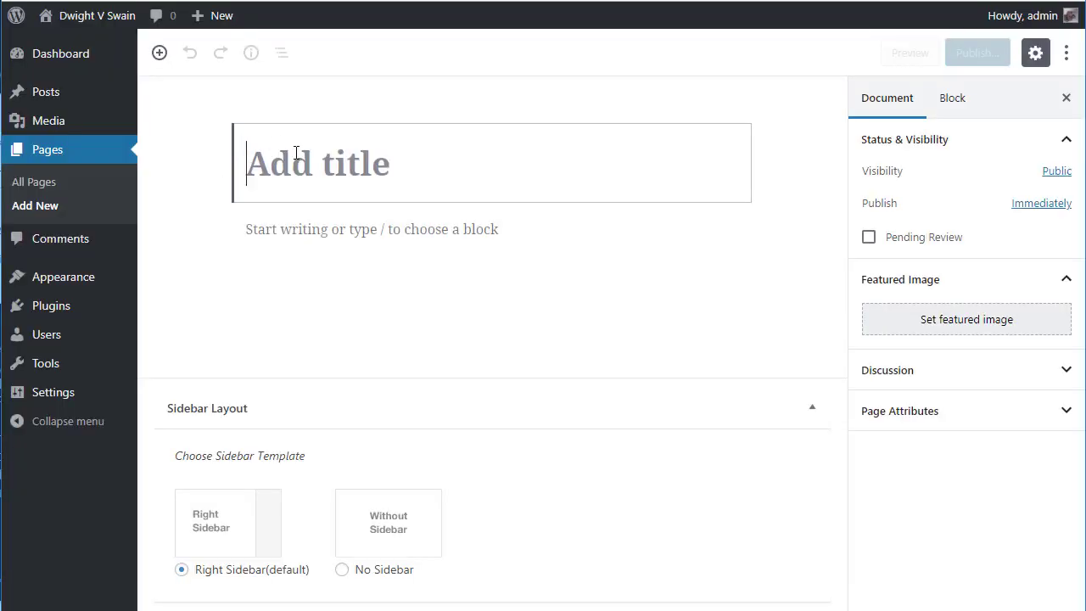
{"action": "type", "text": "Contact Me"}
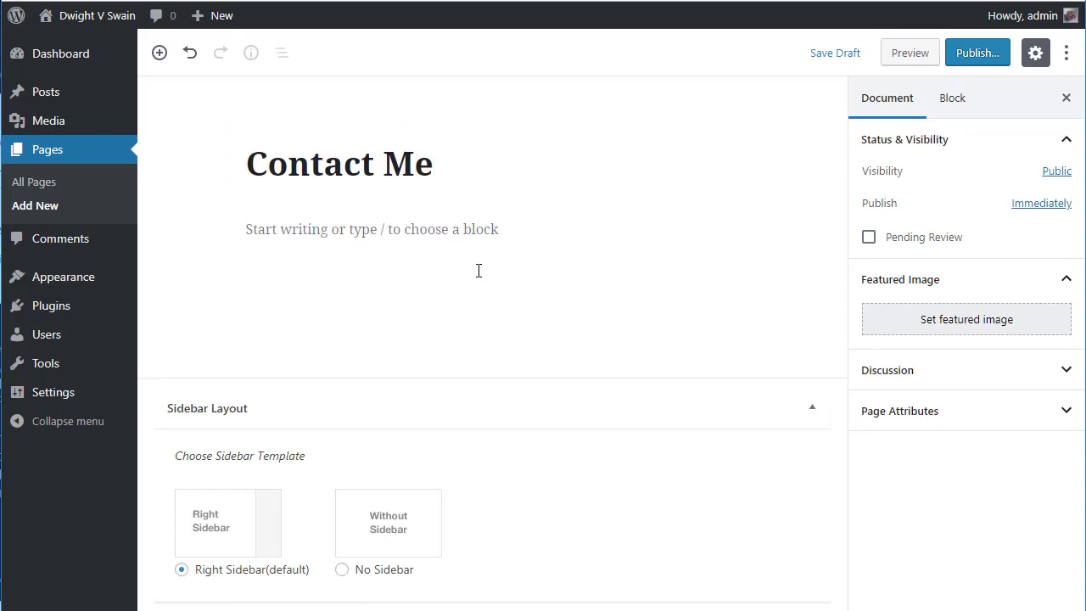
{"action": "left_click", "coordinate": [979, 59]}
{"action": "left_click", "coordinate": [978, 59]}
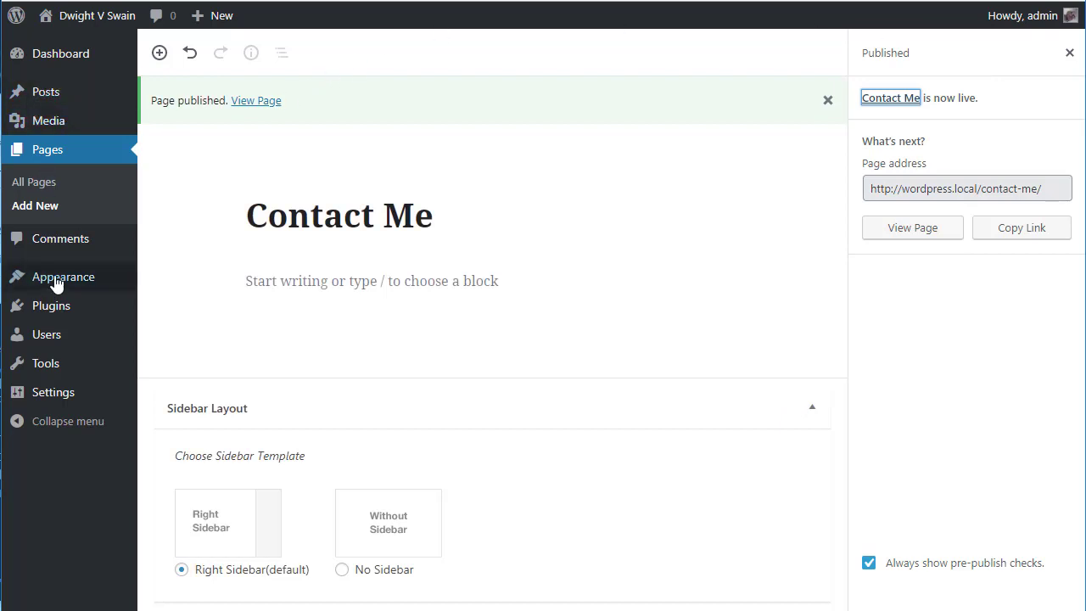
{"action": "mouse_move", "coordinate": [26, 280]}
{"action": "left_click", "coordinate": [189, 313]}
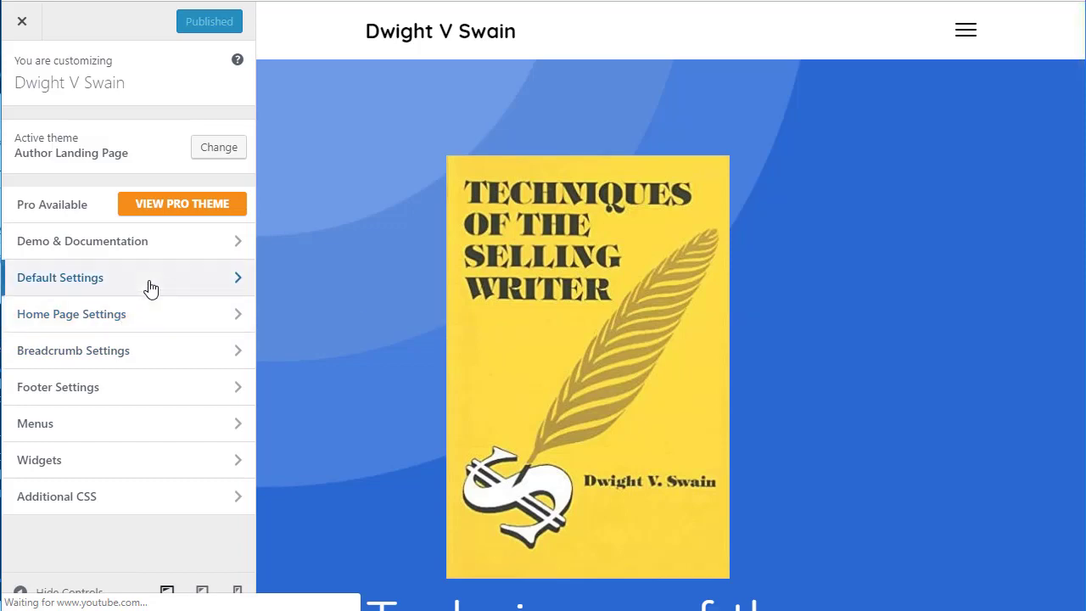
Add the Contact Me page to mainMenu, drag it above Newsletter!, and publish
{"action": "left_click", "coordinate": [92, 438]}
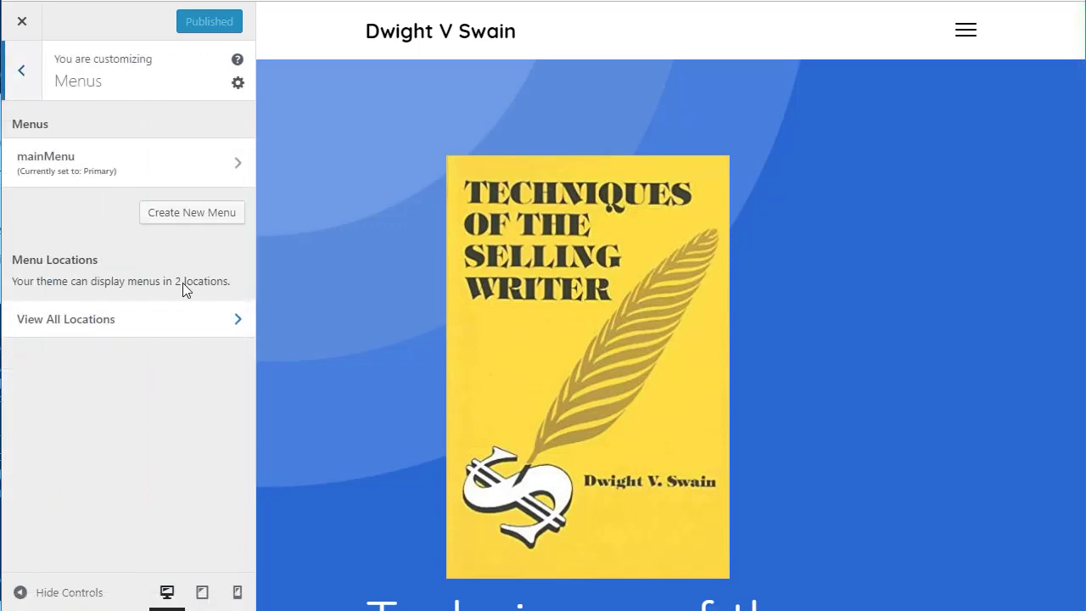
{"action": "left_click", "coordinate": [201, 177]}
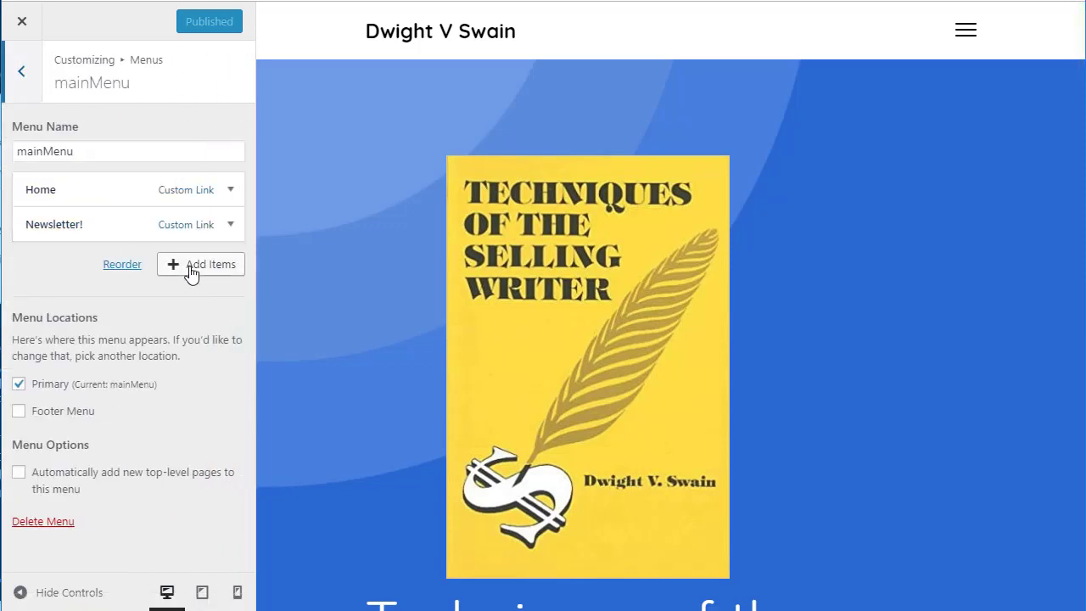
{"action": "left_click", "coordinate": [188, 270]}
{"action": "left_click", "coordinate": [355, 185]}
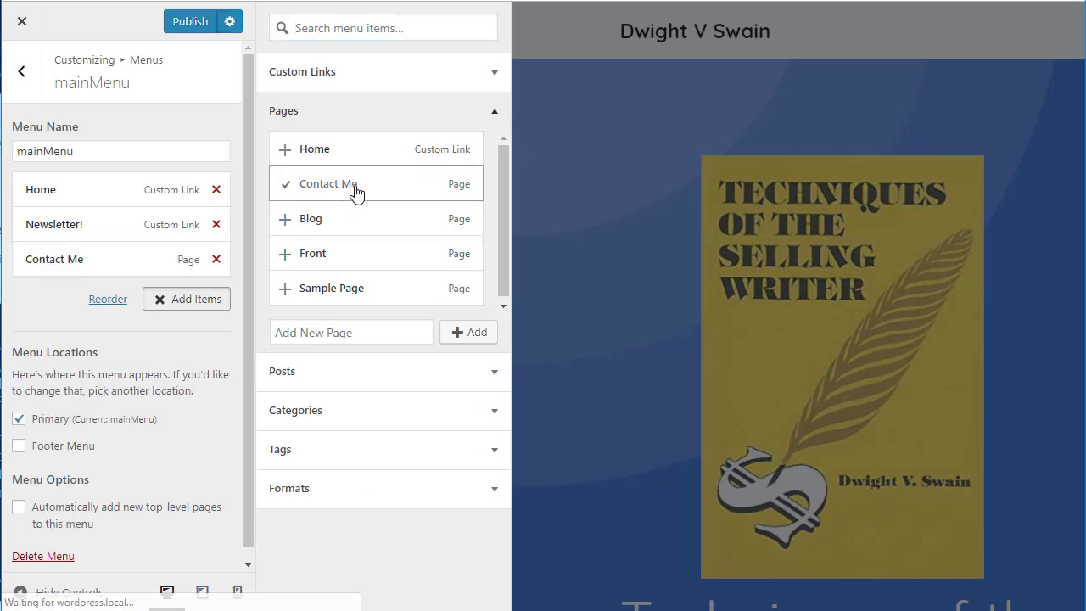
{"action": "left_click_drag", "start_coordinate": [67, 259], "coordinate": [62, 223]}
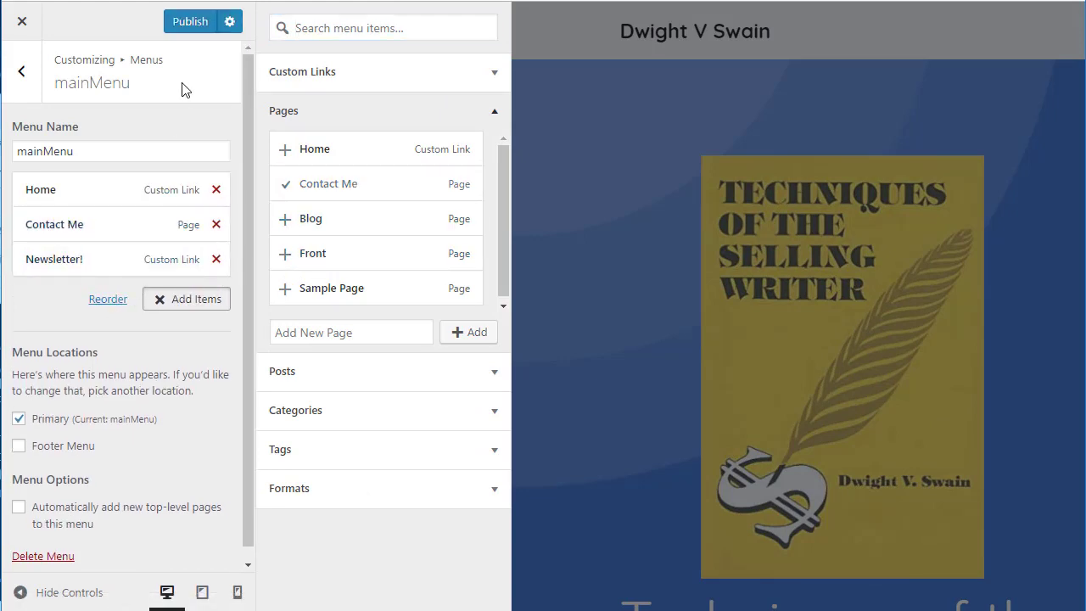
{"action": "left_click", "coordinate": [191, 24]}
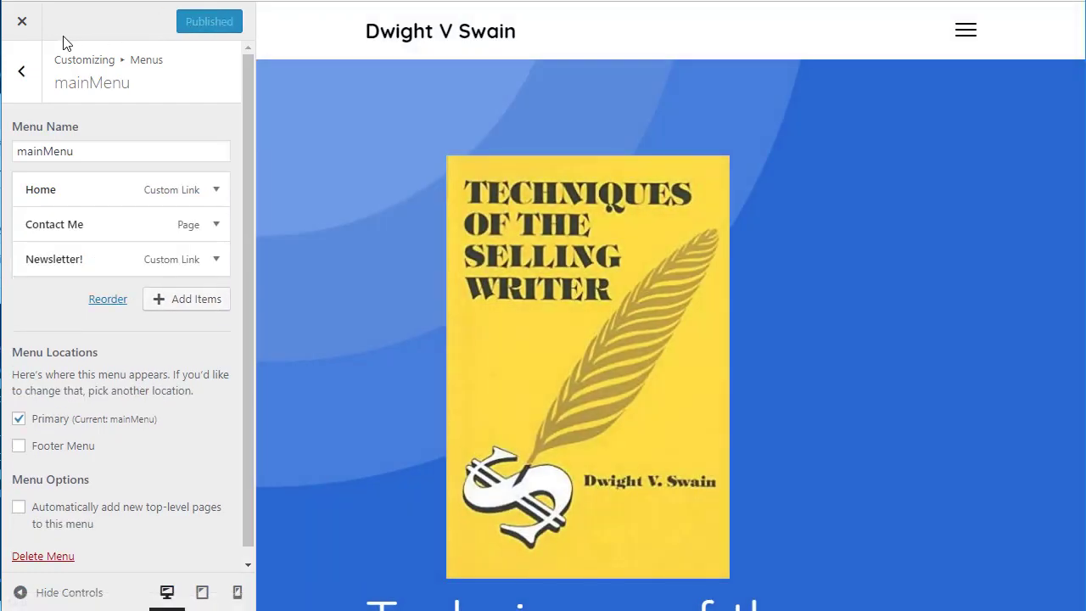
{"action": "left_click", "coordinate": [21, 25]}
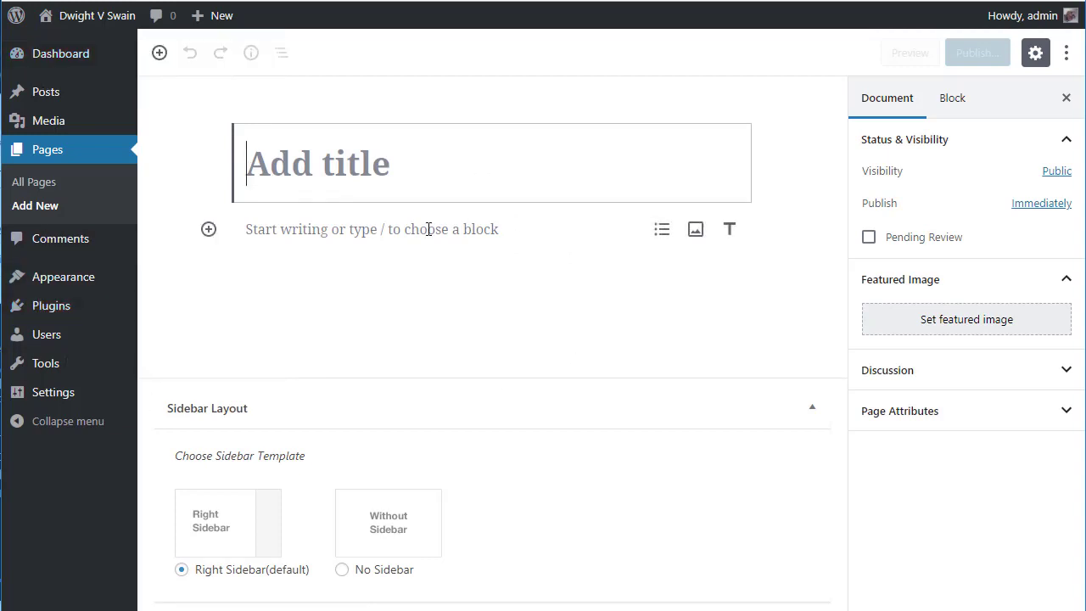
Search plugins for 'contact form', then install and activate Contact Form 7
{"action": "left_click", "coordinate": [60, 309]}
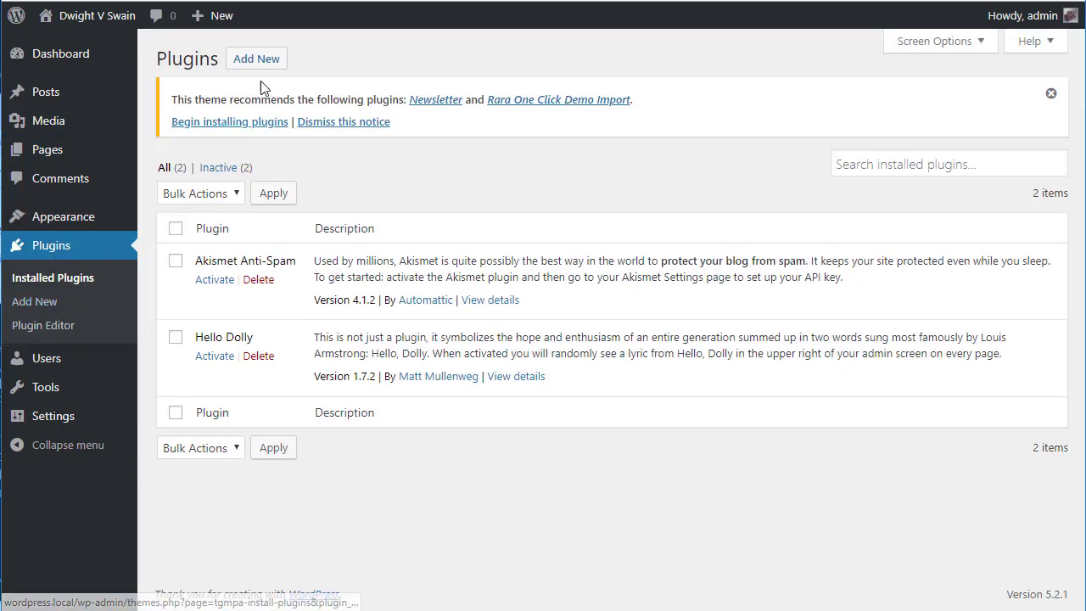
{"action": "left_click", "coordinate": [260, 66]}
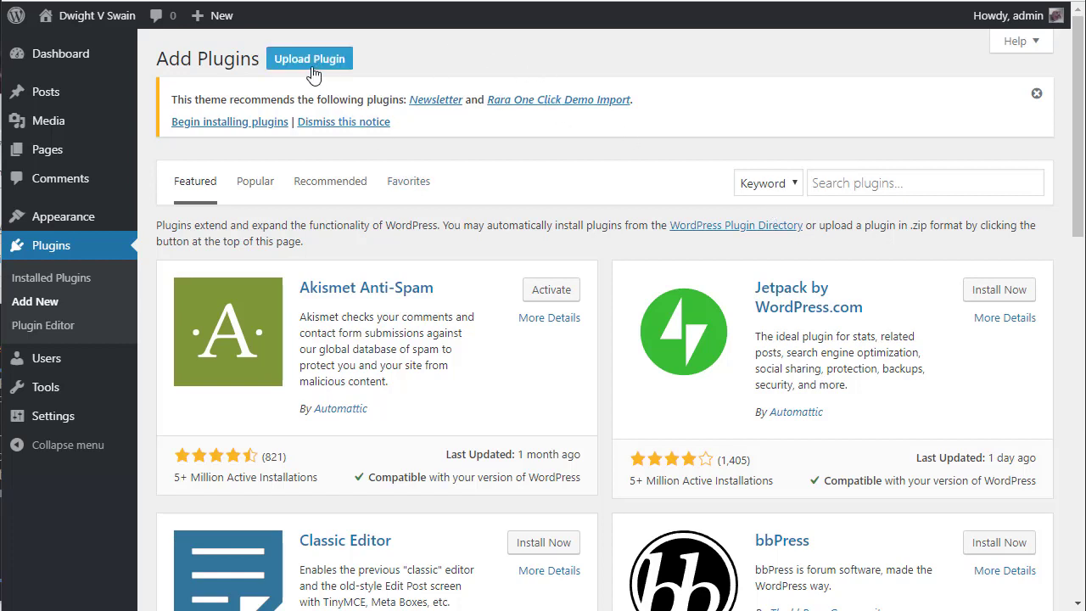
{"action": "left_click", "coordinate": [863, 185]}
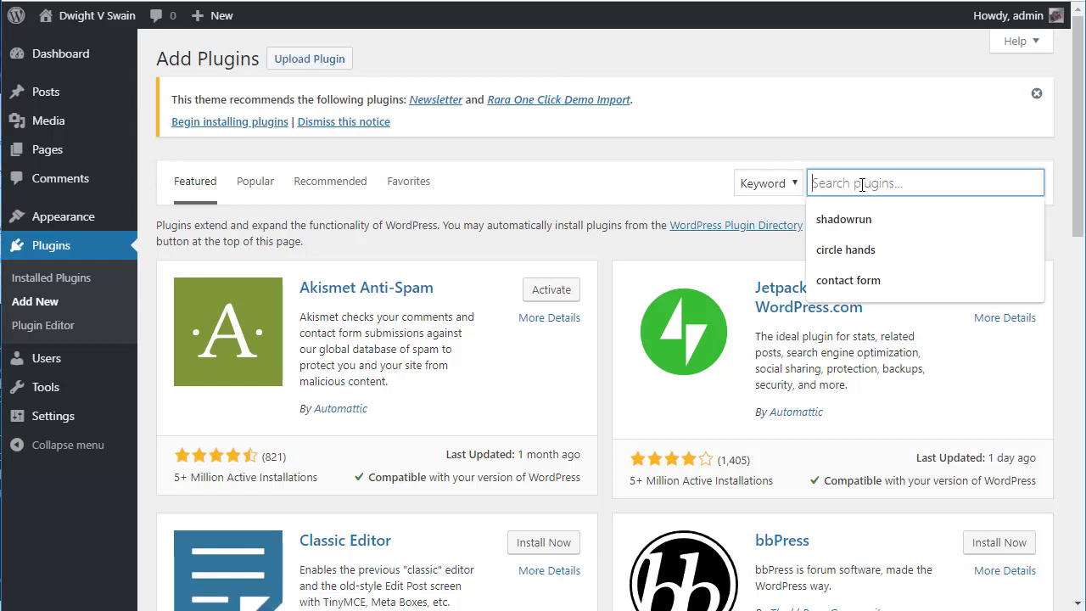
{"action": "type", "text": "contact f"}
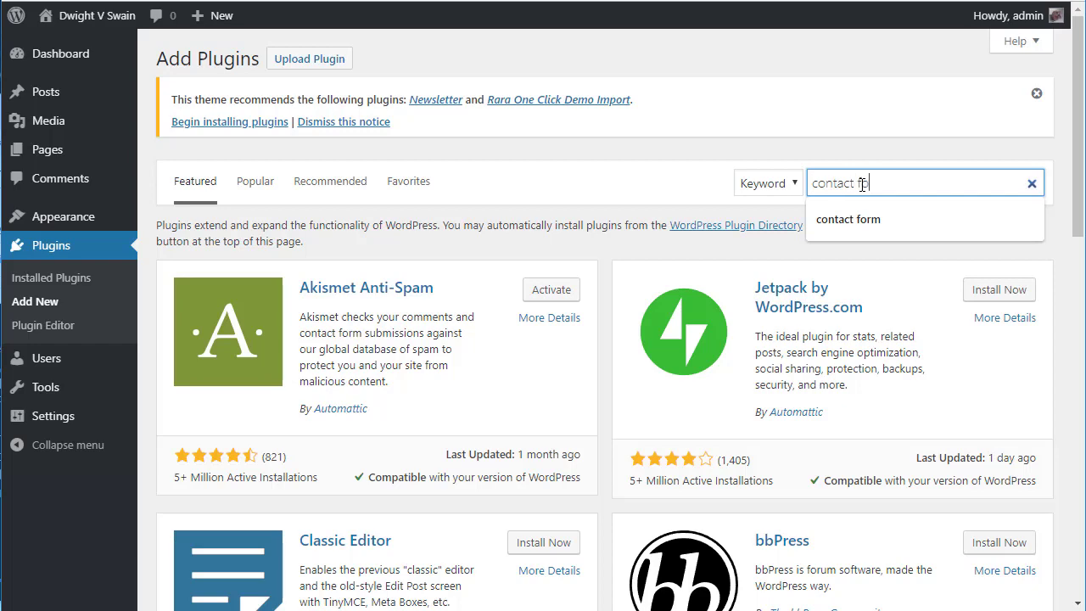
{"action": "type", "text": "orm"}
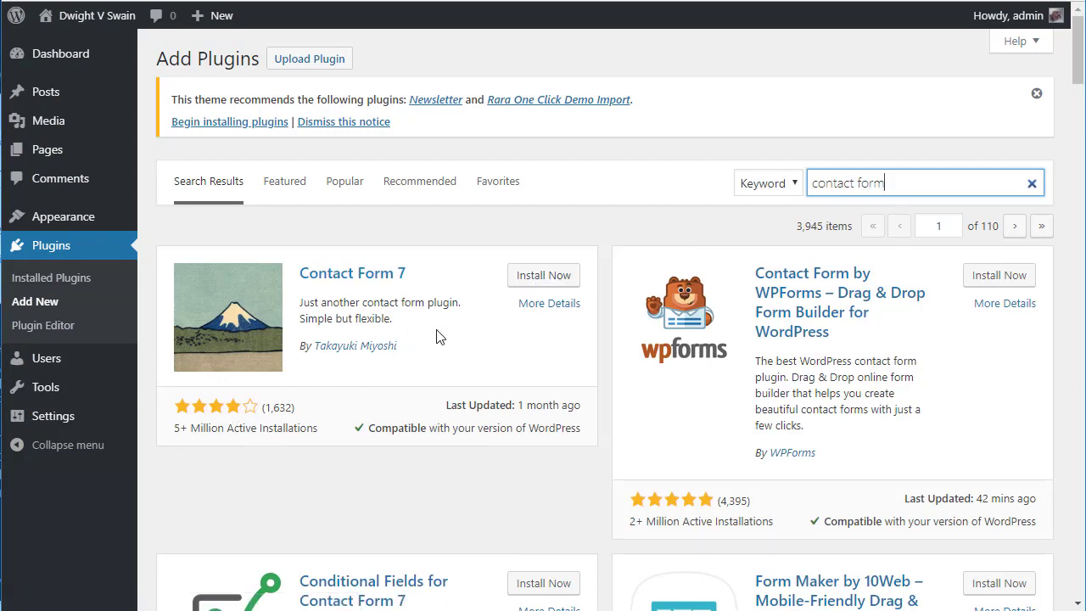
{"action": "left_click", "coordinate": [551, 282]}
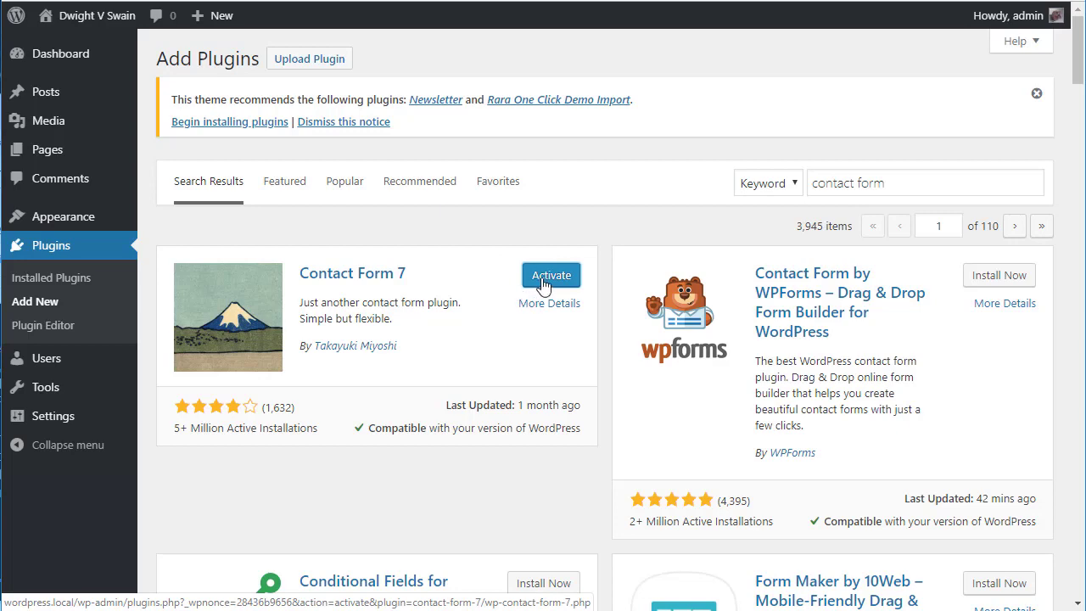
{"action": "left_click", "coordinate": [553, 280]}
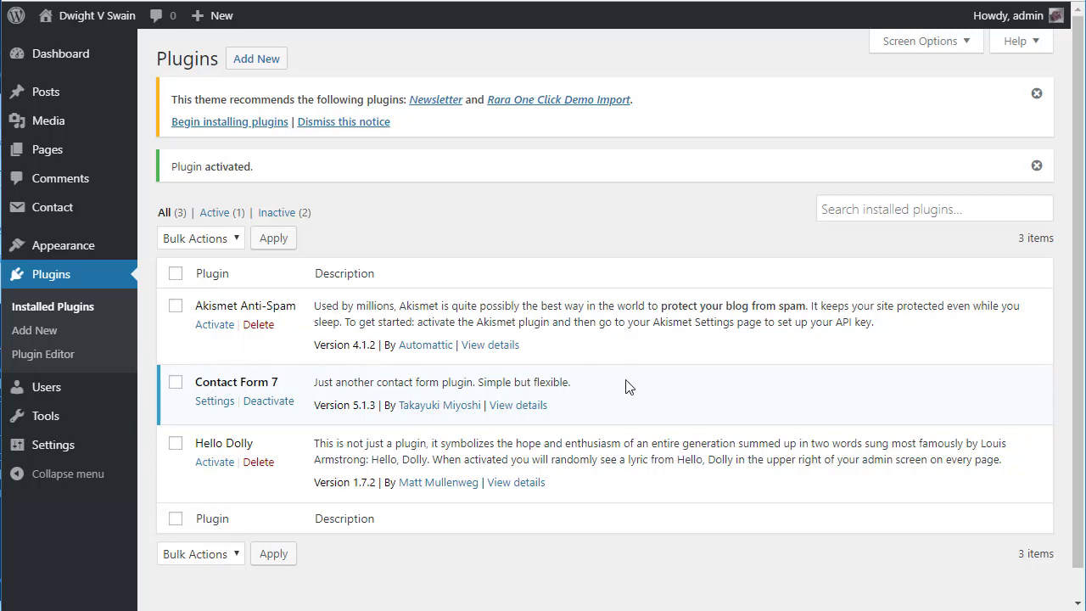
Open Contact form 1 and review its form template text
{"action": "left_click", "coordinate": [215, 403]}
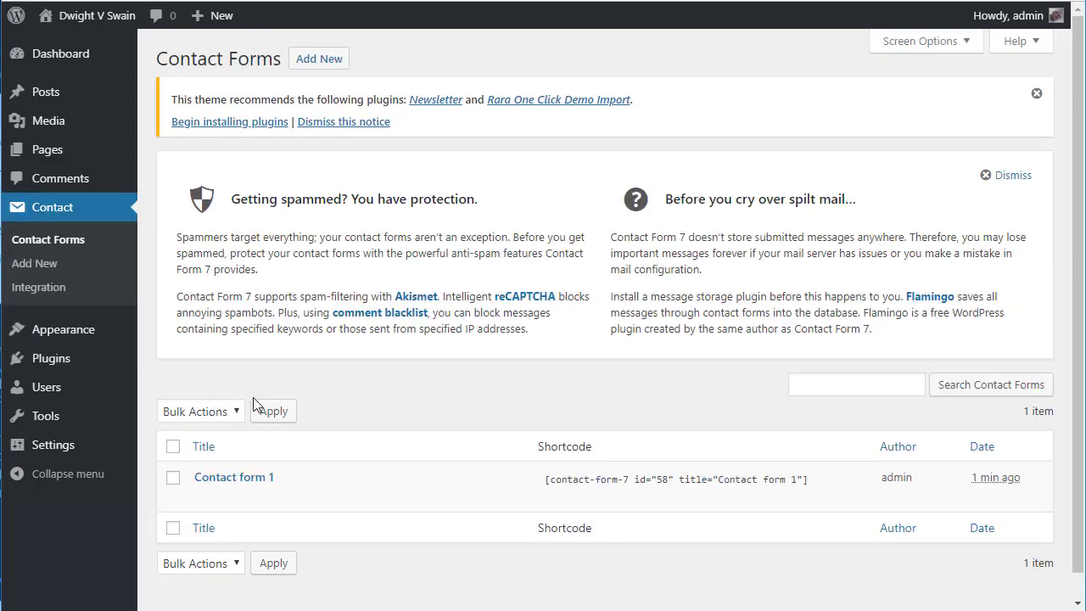
{"action": "scroll", "coordinate": [404, 407], "scroll_direction": "down", "scroll_amount": 1}
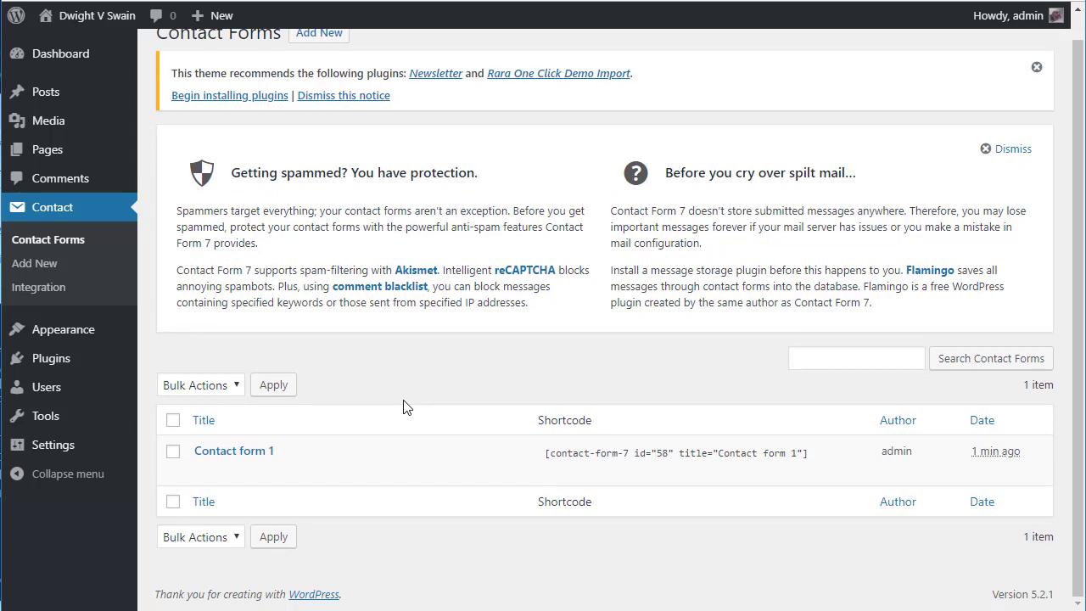
{"action": "left_click", "coordinate": [257, 454]}
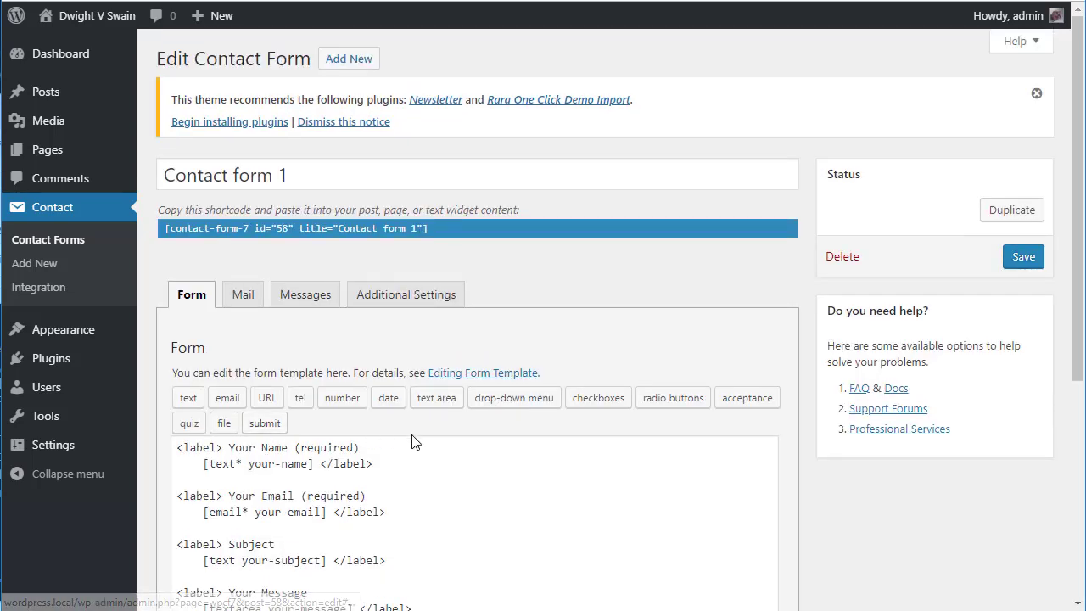
{"action": "scroll", "coordinate": [416, 440], "scroll_direction": "down", "scroll_amount": 5}
{"action": "scroll", "coordinate": [435, 444], "scroll_direction": "up", "scroll_amount": 2}
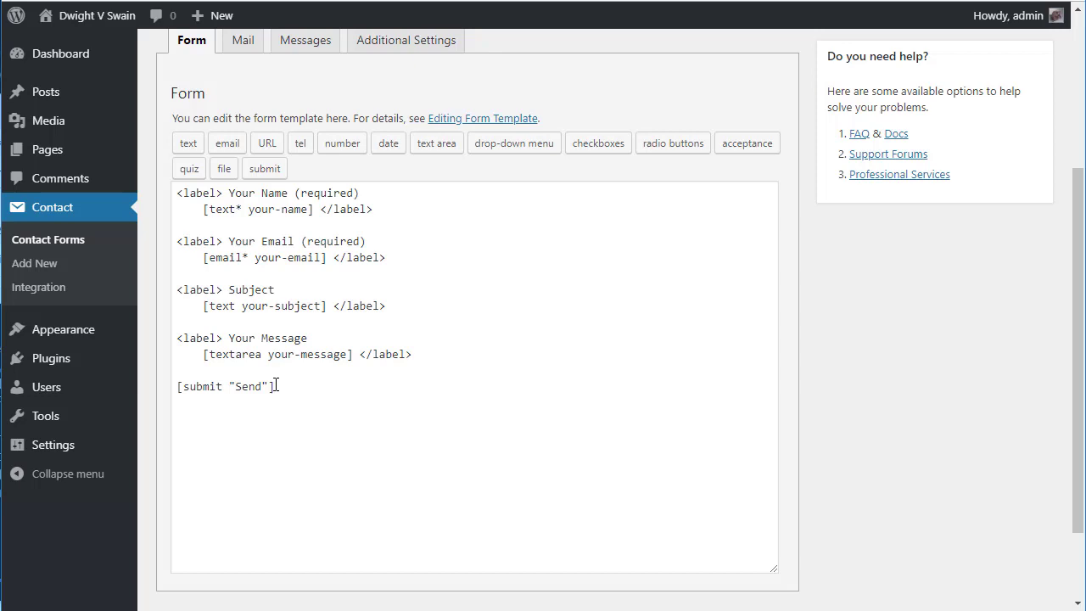
{"action": "left_click_drag", "start_coordinate": [291, 385], "coordinate": [244, 202]}
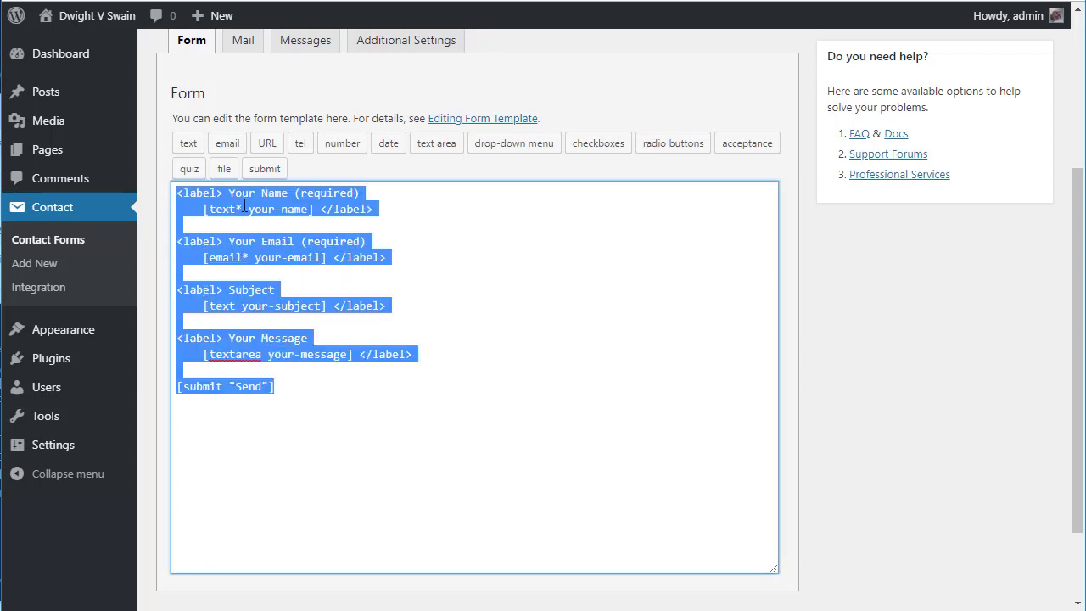
{"action": "left_click", "coordinate": [247, 203]}
Check the Mail tab's recipient address and the form's shortcode, then return to the Contact Forms list
{"action": "left_click", "coordinate": [242, 41]}
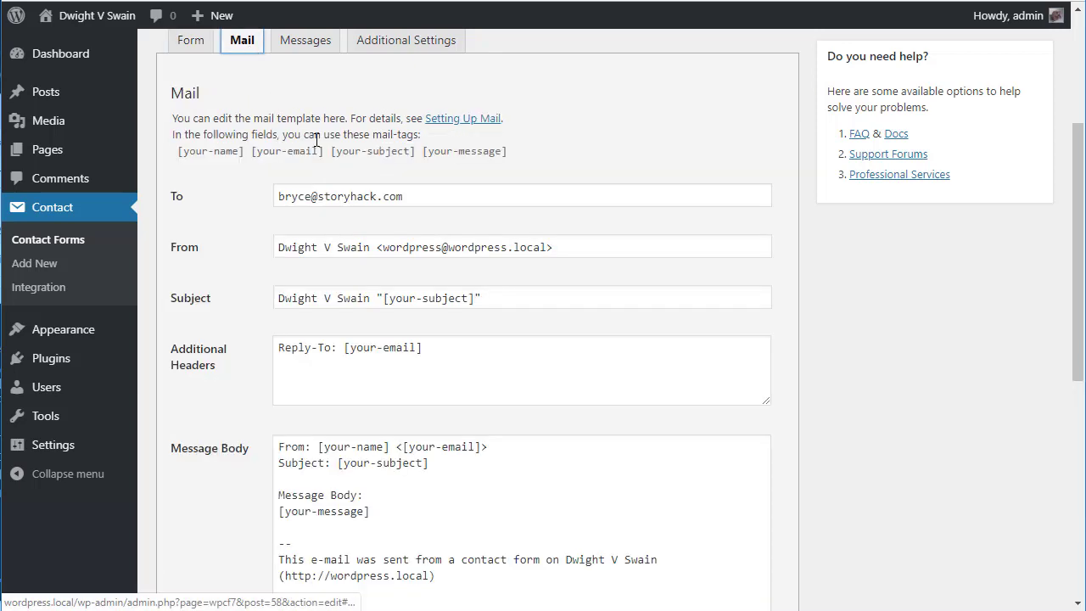
{"action": "left_click_drag", "start_coordinate": [432, 196], "coordinate": [262, 190]}
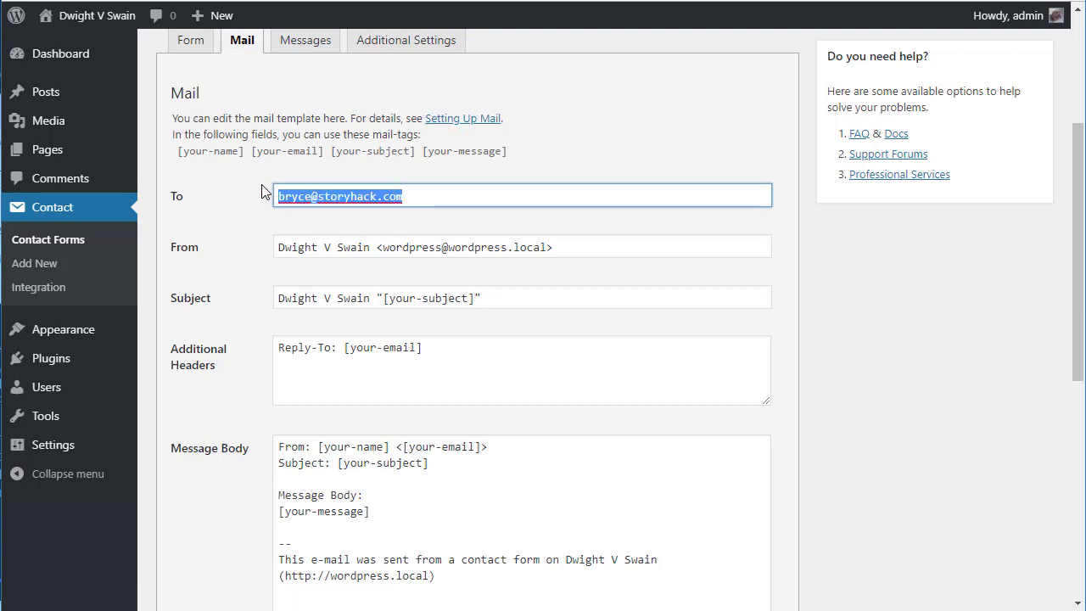
{"action": "left_click", "coordinate": [433, 201]}
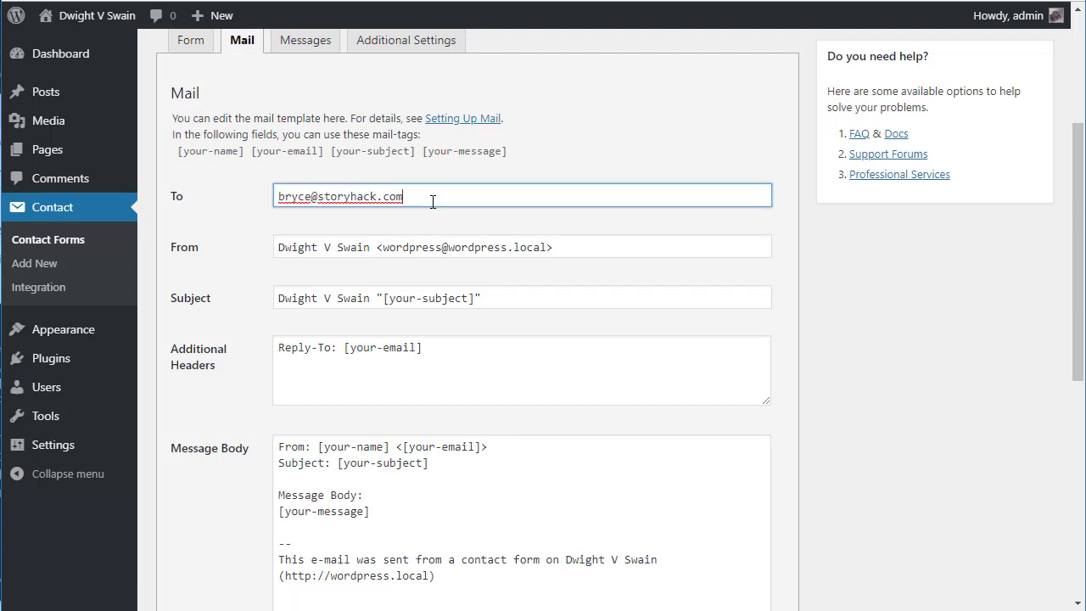
{"action": "scroll", "coordinate": [407, 191], "scroll_direction": "up", "scroll_amount": 3}
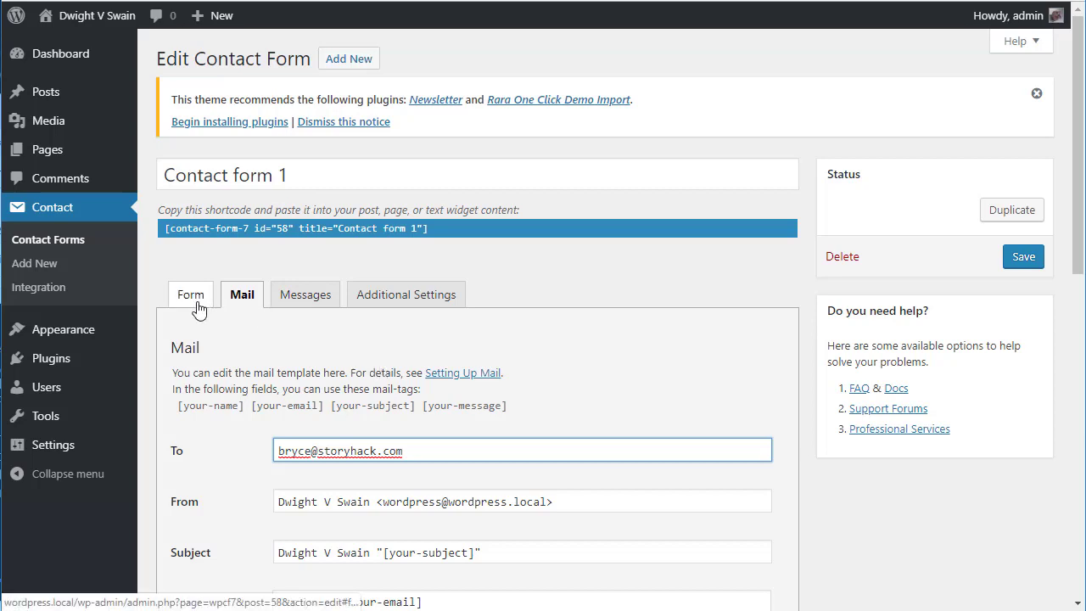
{"action": "left_click", "coordinate": [469, 235]}
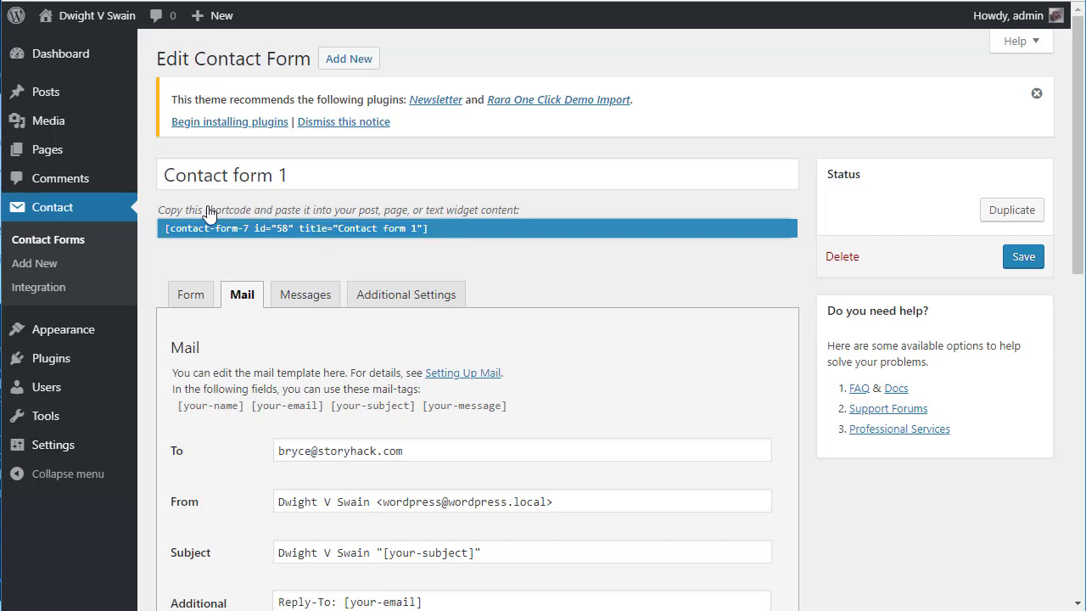
{"action": "left_click", "coordinate": [195, 292]}
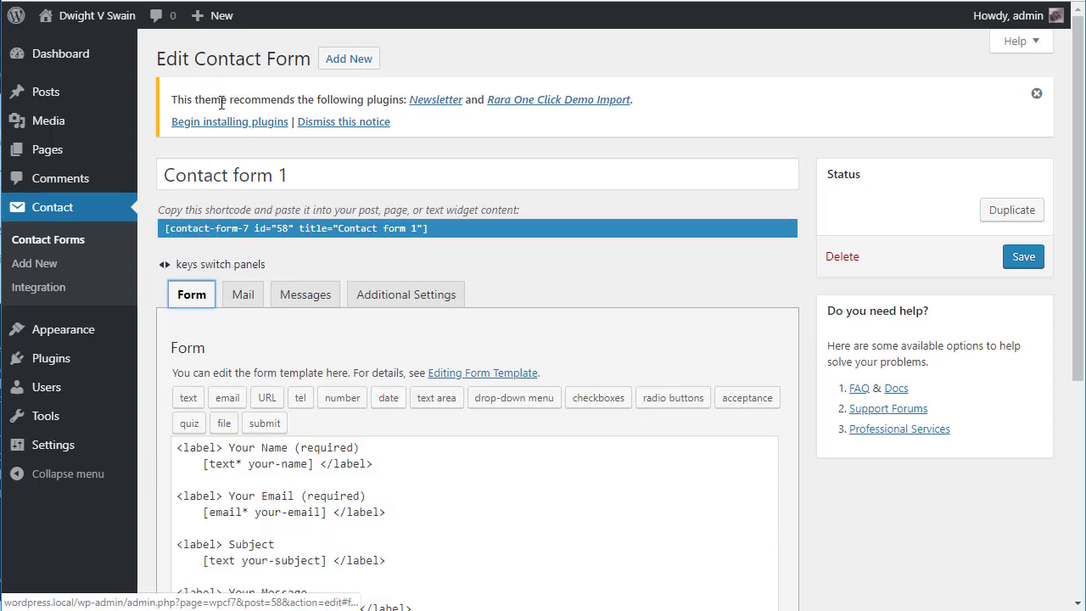
{"action": "left_click", "coordinate": [57, 251]}
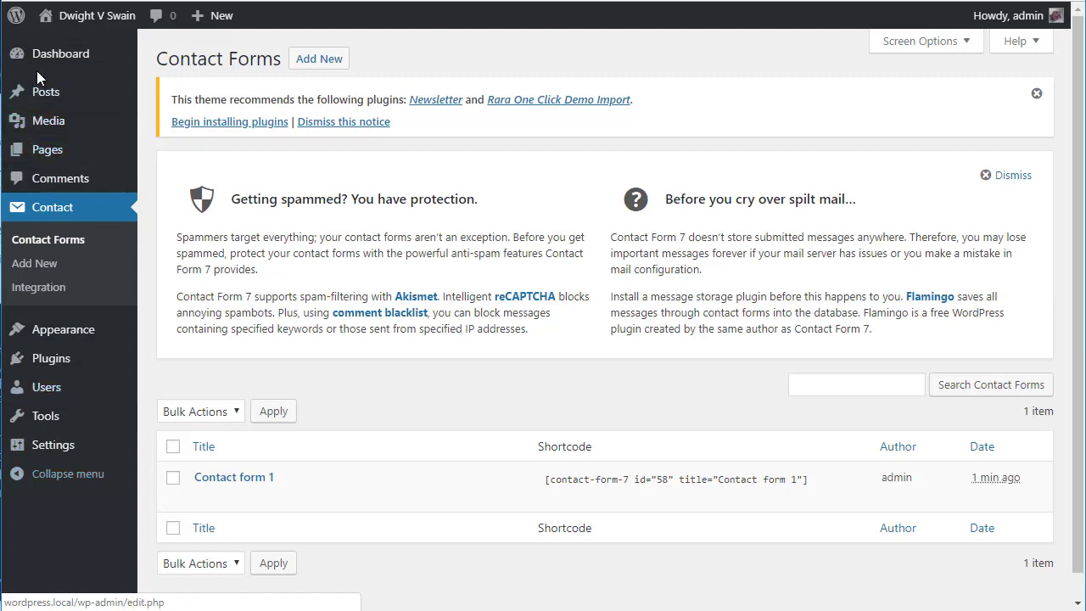
Copy the shortcode [contact-form-7 id="58" title="Contact form 1"] from Contact form 1
{"action": "scroll", "coordinate": [330, 356], "scroll_direction": "down", "scroll_amount": 1}
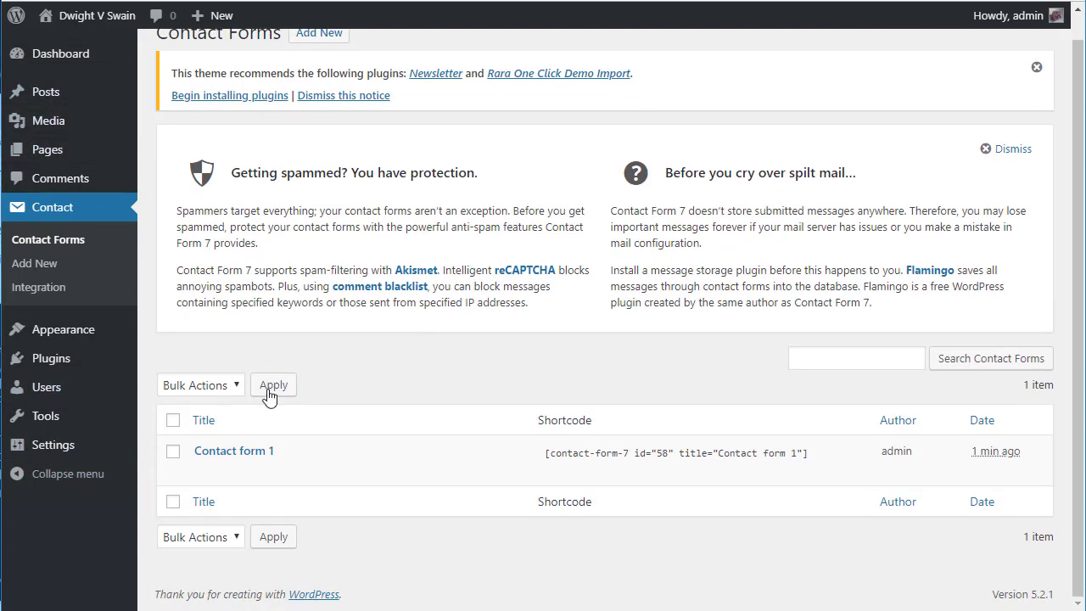
{"action": "left_click", "coordinate": [548, 456]}
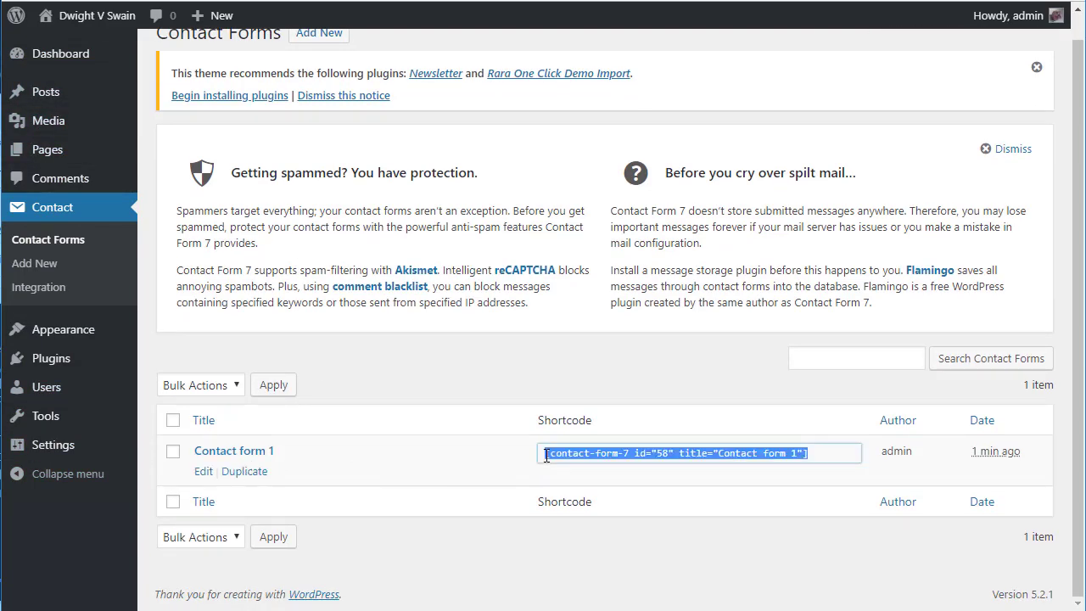
{"action": "left_click", "coordinate": [225, 451]}
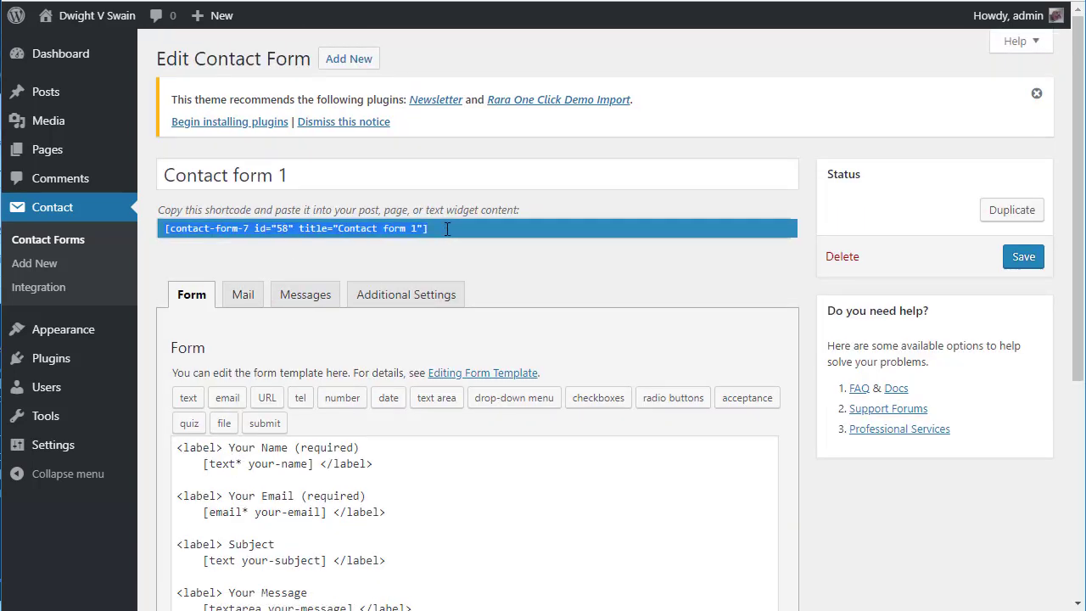
{"action": "right_click", "coordinate": [210, 228]}
{"action": "left_click", "coordinate": [244, 241]}
Paste the Contact form 1 shortcode into the Contact Me page, update it, and preview
{"action": "mouse_move", "coordinate": [48, 149]}
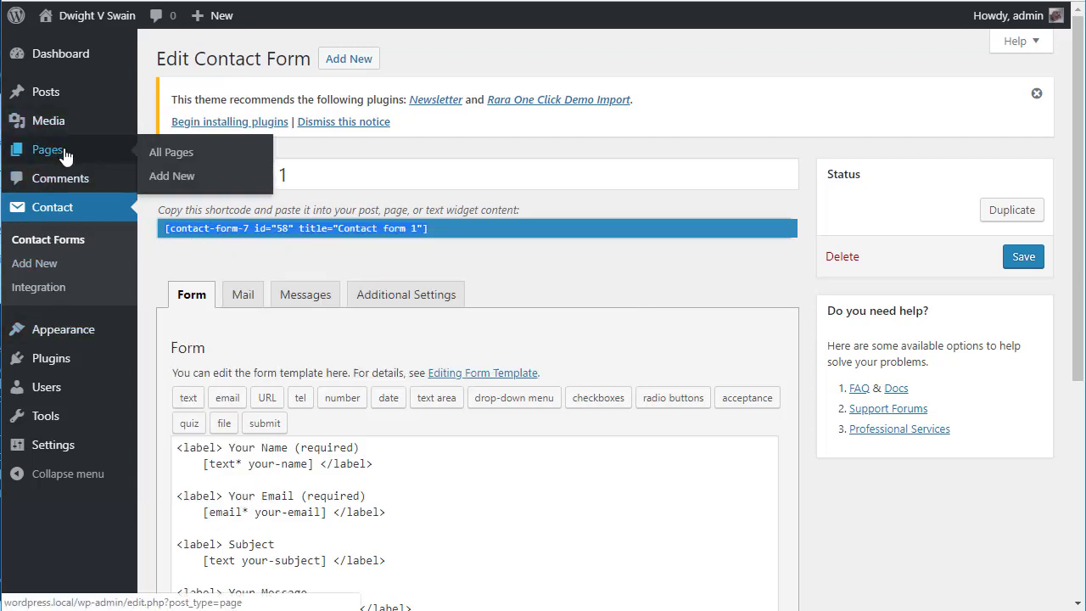
{"action": "left_click", "coordinate": [178, 153]}
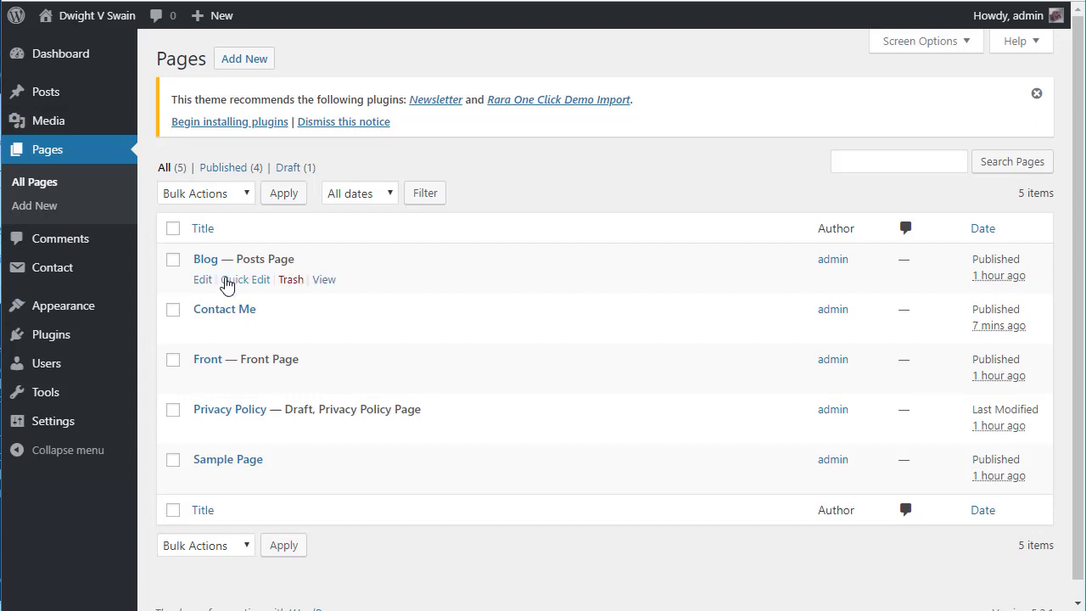
{"action": "left_click", "coordinate": [203, 331]}
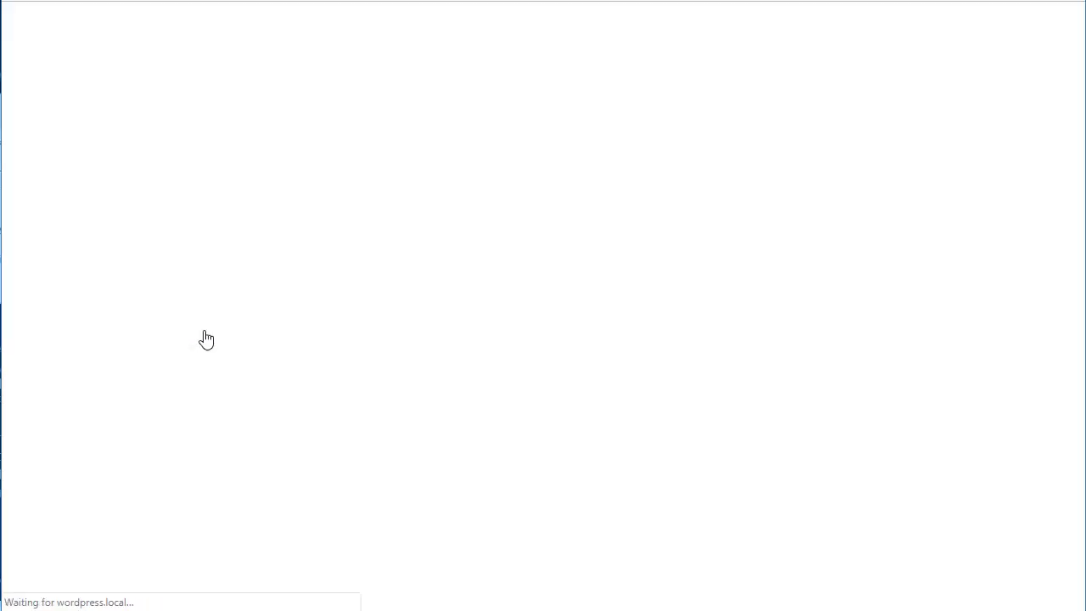
{"action": "left_click", "coordinate": [300, 231]}
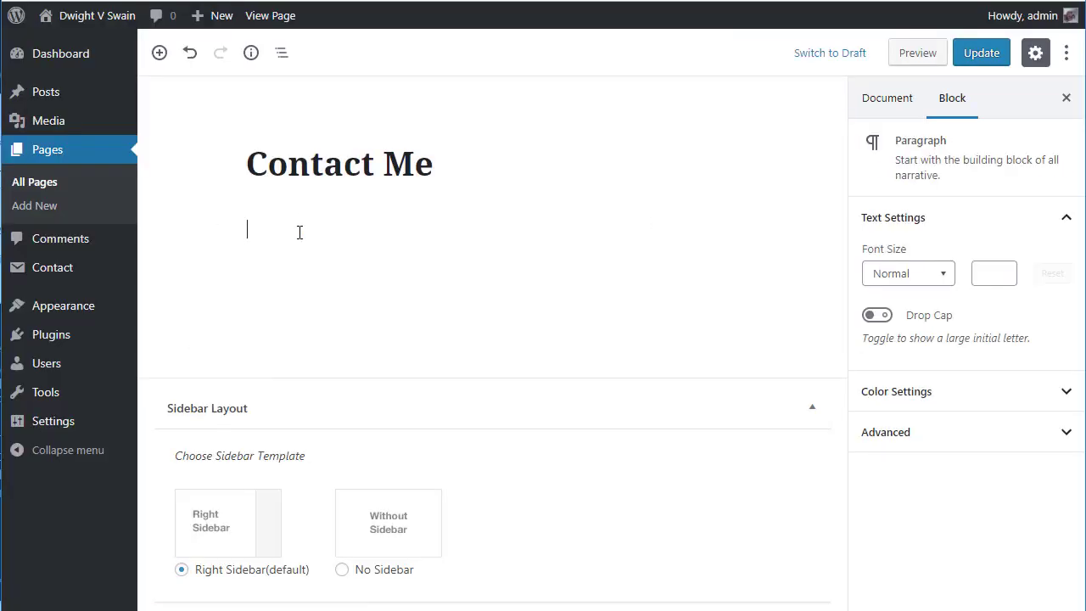
{"action": "right_click", "coordinate": [300, 232]}
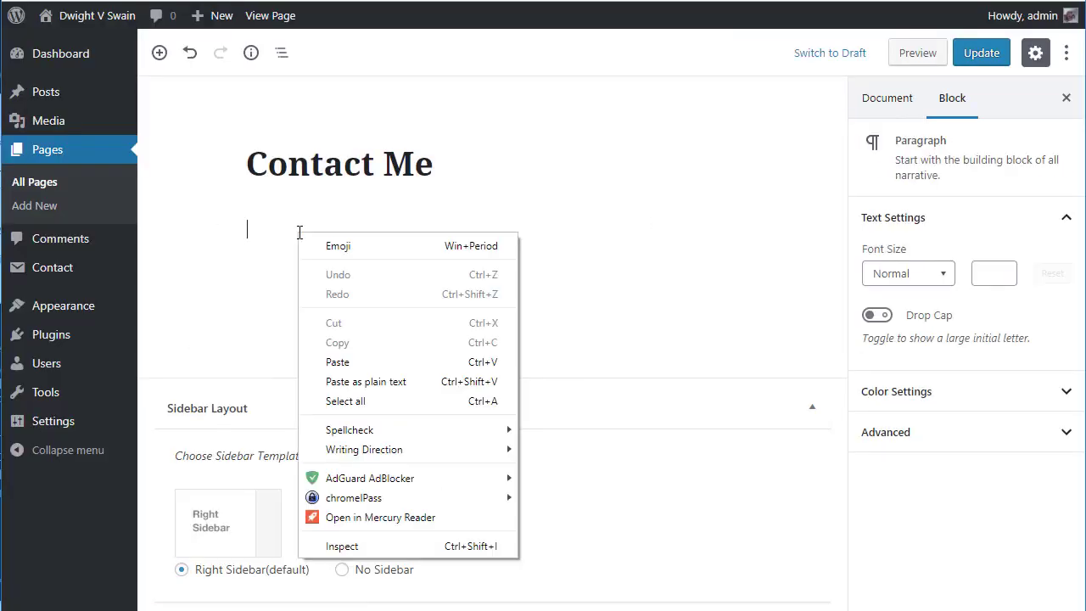
{"action": "left_click", "coordinate": [337, 362]}
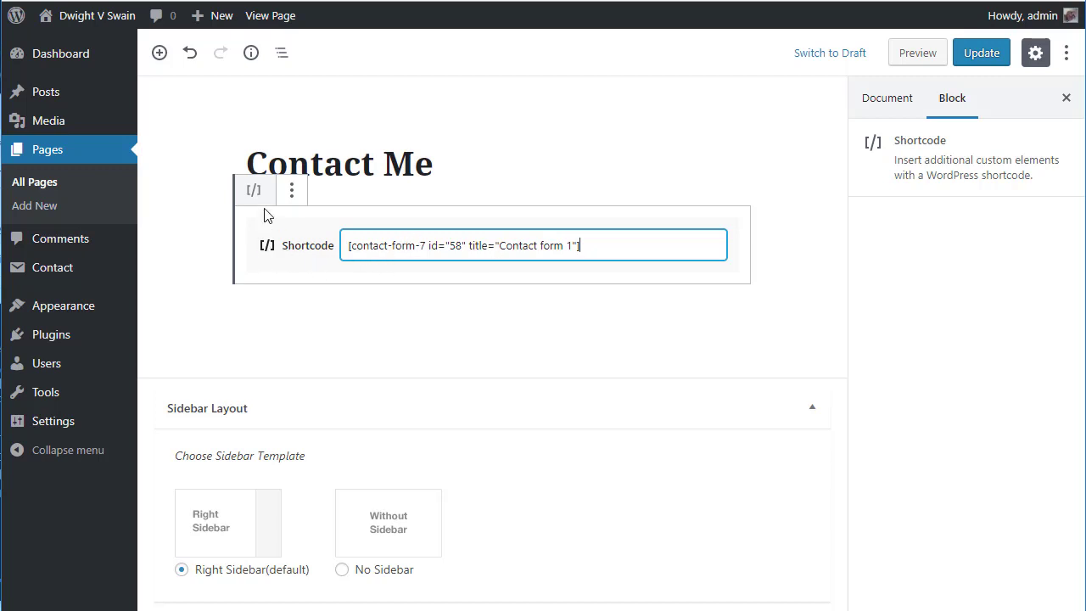
{"action": "left_click", "coordinate": [982, 56]}
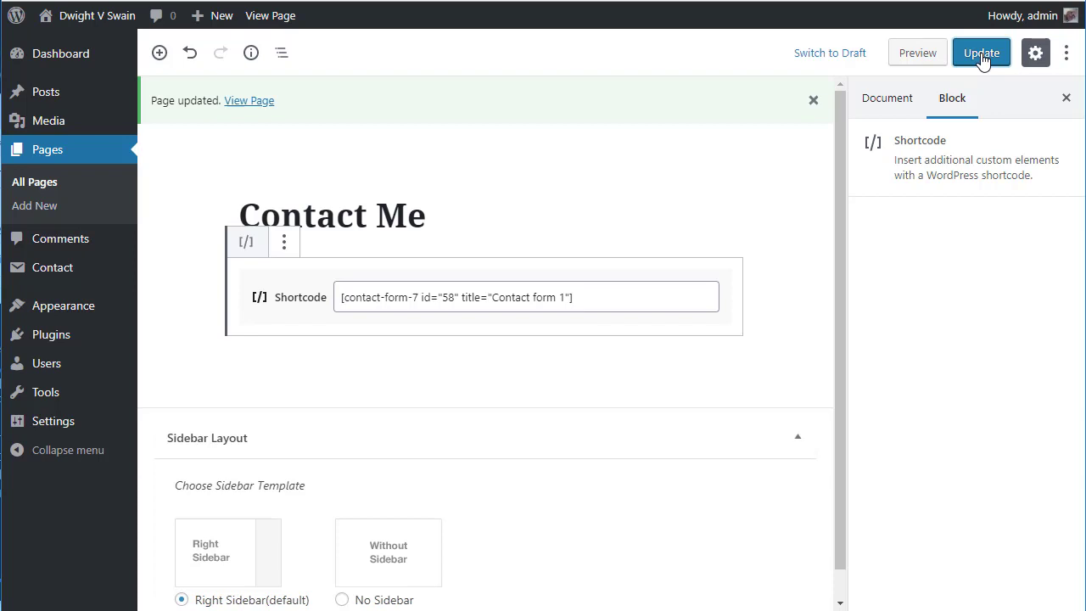
{"action": "left_click", "coordinate": [906, 54]}
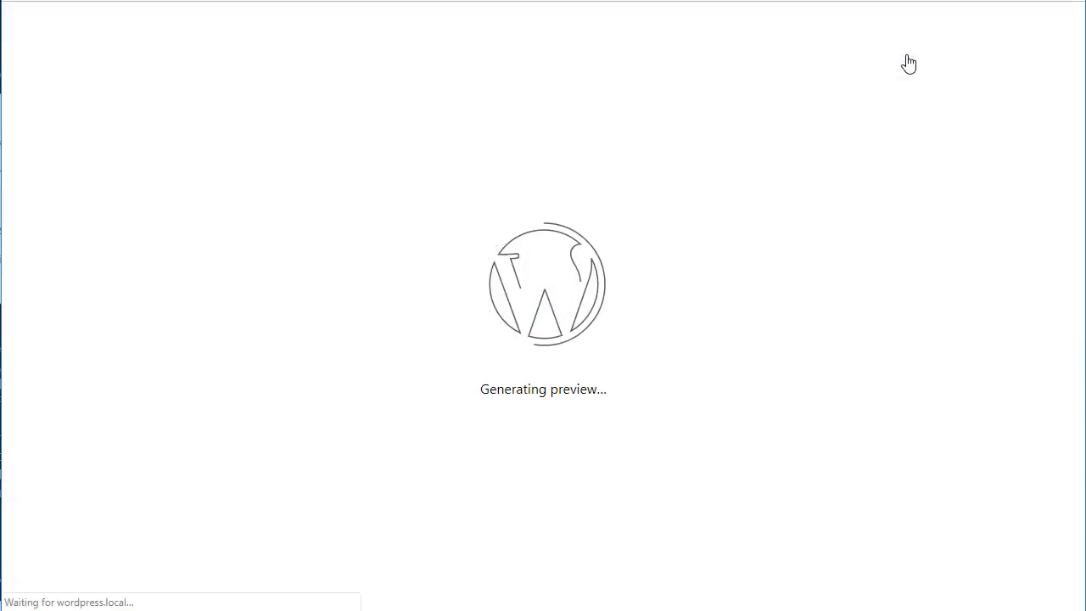
Scroll through the Contact Me preview to inspect the contact form and right sidebar
{"action": "scroll", "coordinate": [460, 160], "scroll_direction": "down", "scroll_amount": 4}
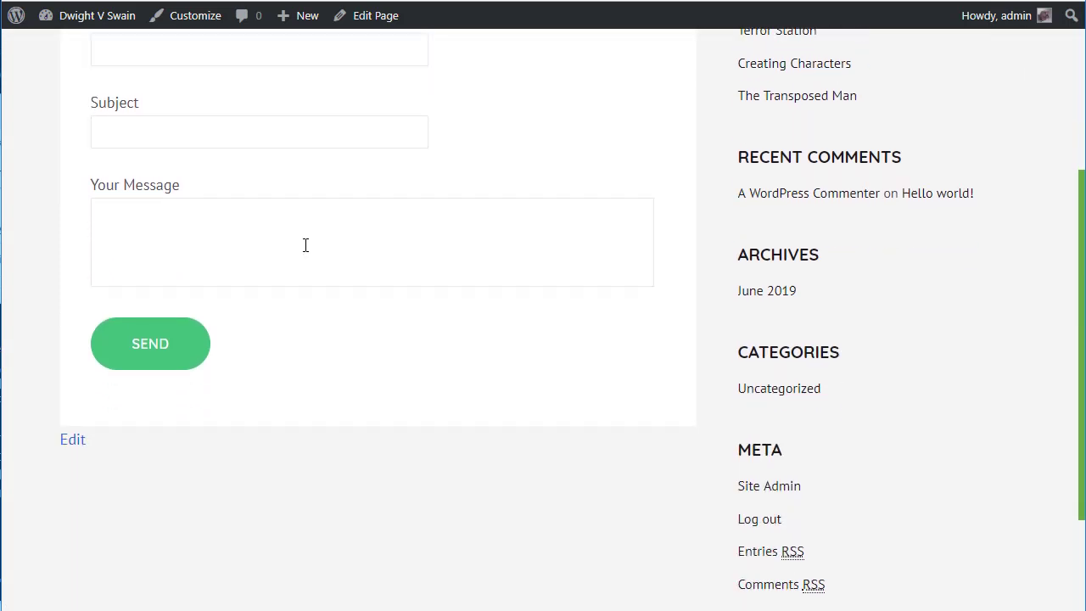
{"action": "scroll", "coordinate": [260, 374], "scroll_direction": "up", "scroll_amount": 5}
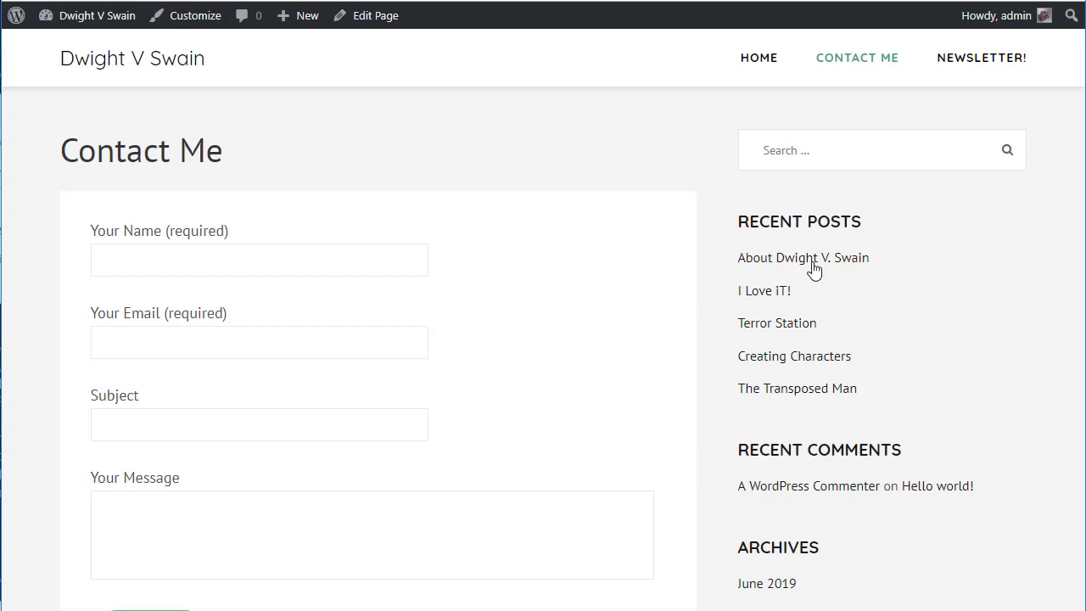
{"action": "scroll", "coordinate": [815, 246], "scroll_direction": "down", "scroll_amount": 2}
{"action": "scroll", "coordinate": [854, 328], "scroll_direction": "up", "scroll_amount": 2}
Switch the Contact Me page to the No Sidebar layout, update it, and open the live home page
{"action": "left_click", "coordinate": [377, 20]}
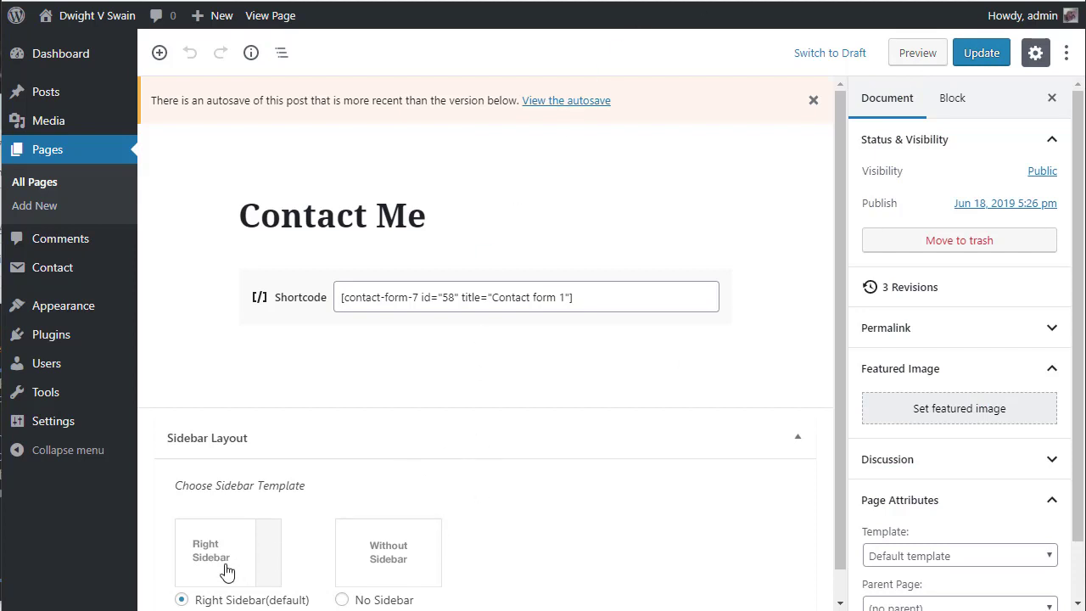
{"action": "scroll", "coordinate": [598, 540], "scroll_direction": "down", "scroll_amount": 1}
{"action": "scroll", "coordinate": [598, 539], "scroll_direction": "down", "scroll_amount": 1}
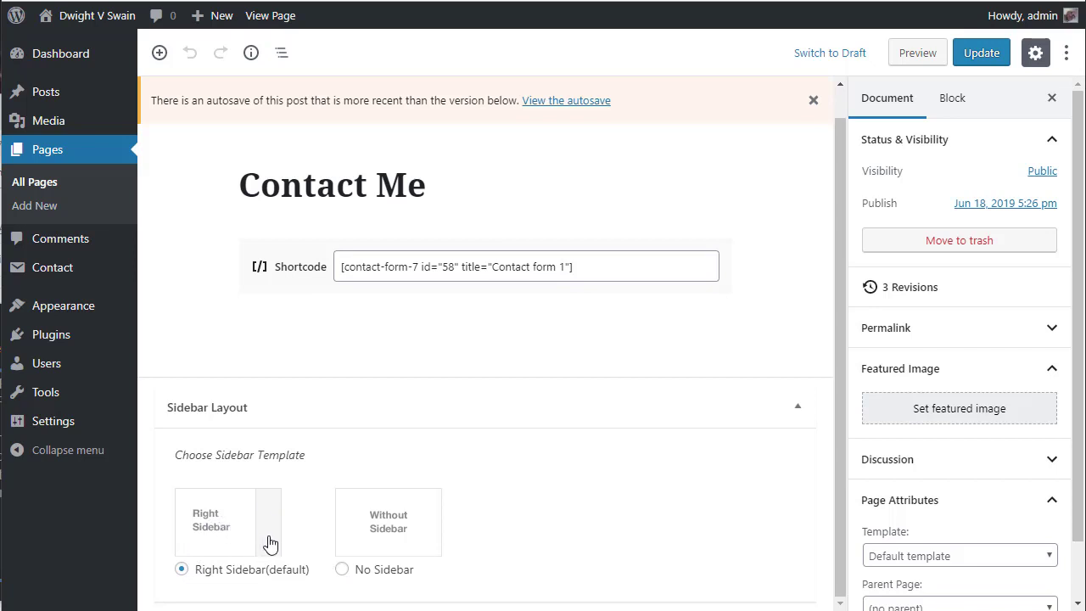
{"action": "left_click", "coordinate": [341, 570]}
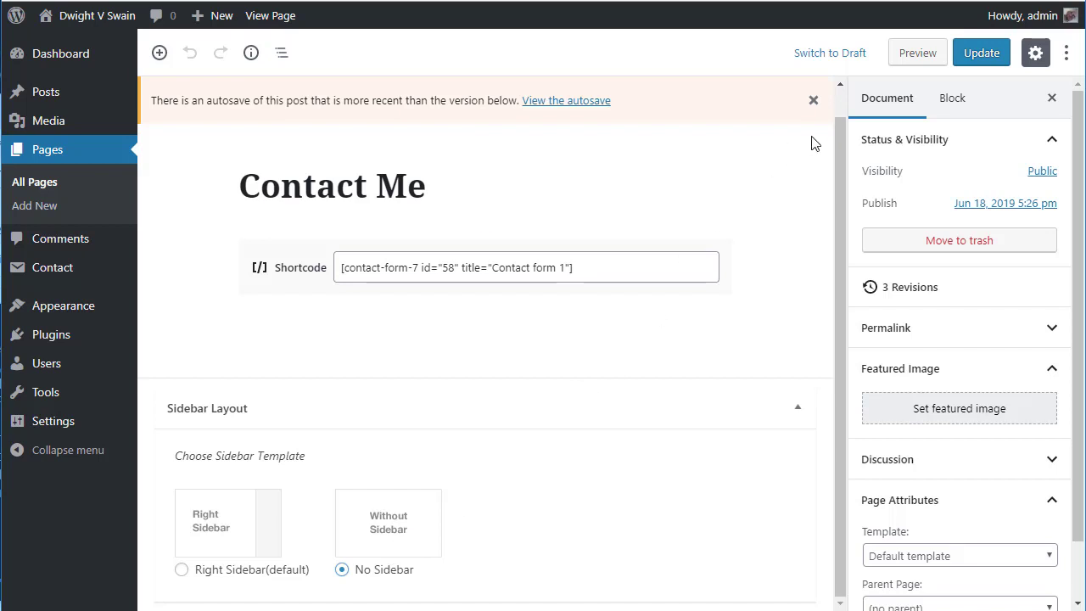
{"action": "left_click", "coordinate": [979, 61]}
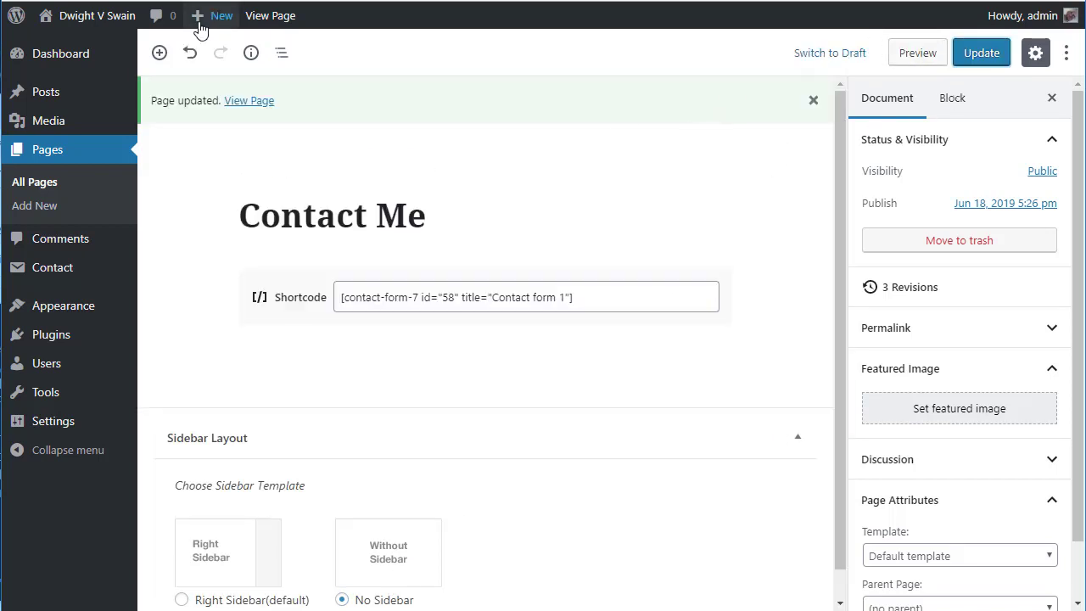
{"action": "mouse_move", "coordinate": [53, 26]}
{"action": "left_click", "coordinate": [67, 51]}
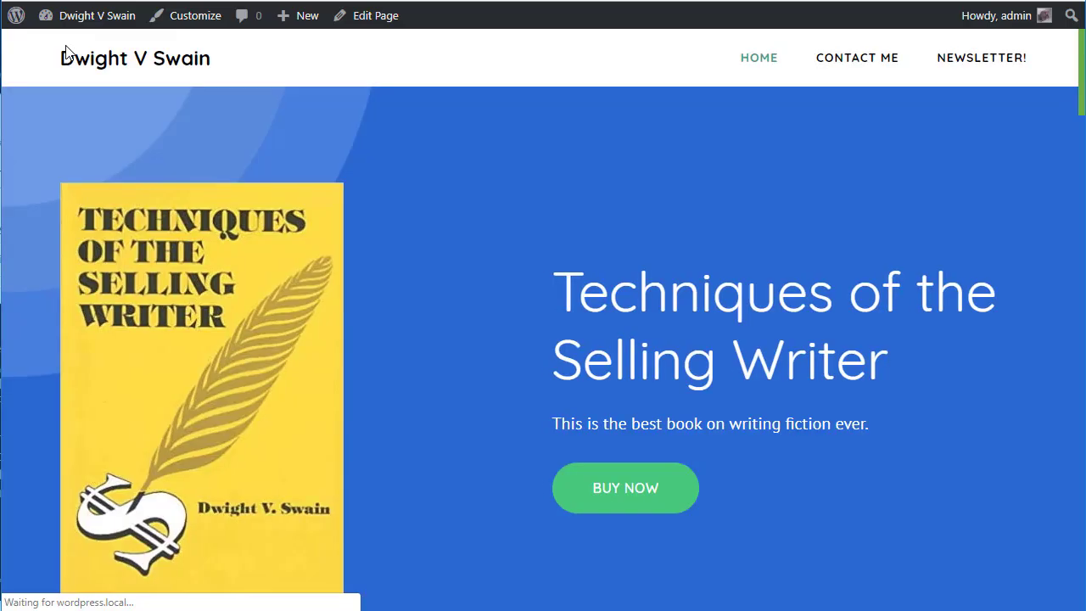
Check the live Contact Me page's full-width form and Your Name field, then reopen its editor
{"action": "left_click", "coordinate": [853, 66]}
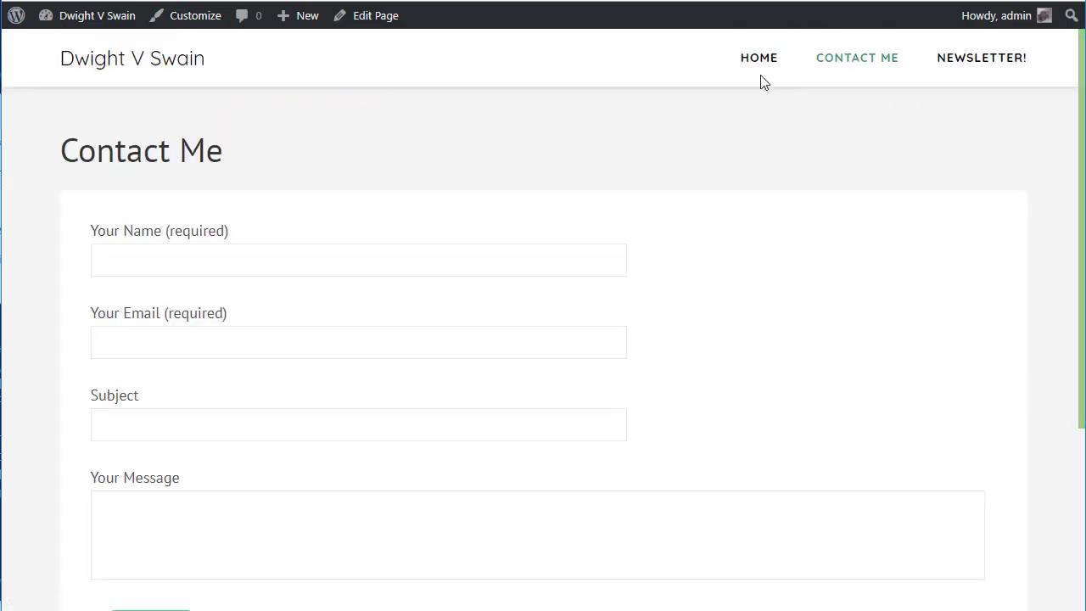
{"action": "scroll", "coordinate": [701, 167], "scroll_direction": "down", "scroll_amount": 3}
{"action": "scroll", "coordinate": [396, 413], "scroll_direction": "up", "scroll_amount": 3}
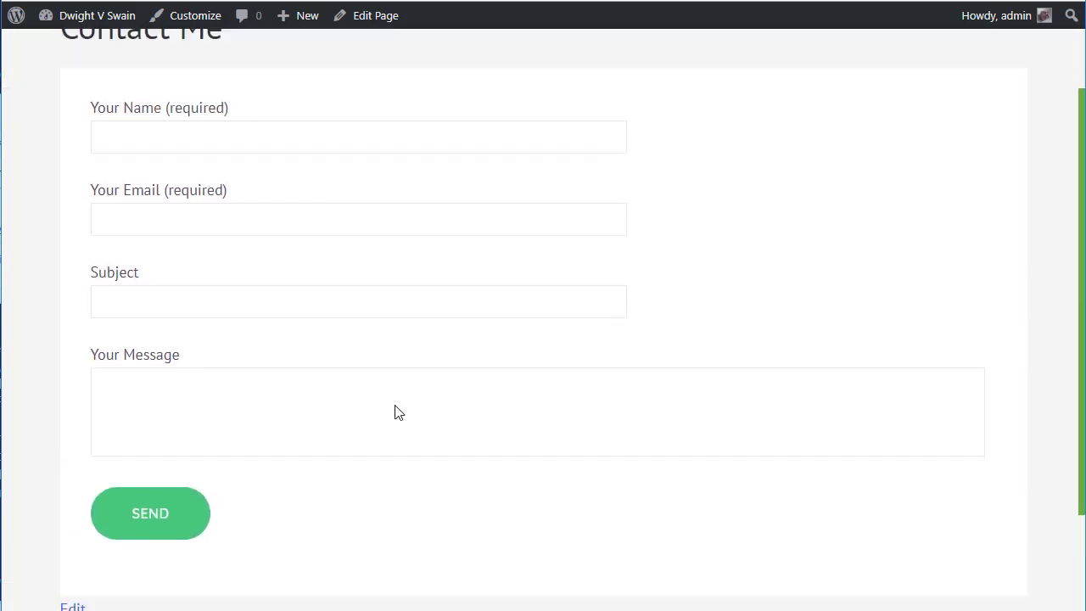
{"action": "scroll", "coordinate": [419, 382], "scroll_direction": "down", "scroll_amount": 3}
{"action": "left_click_drag", "start_coordinate": [110, 485], "coordinate": [36, 478]}
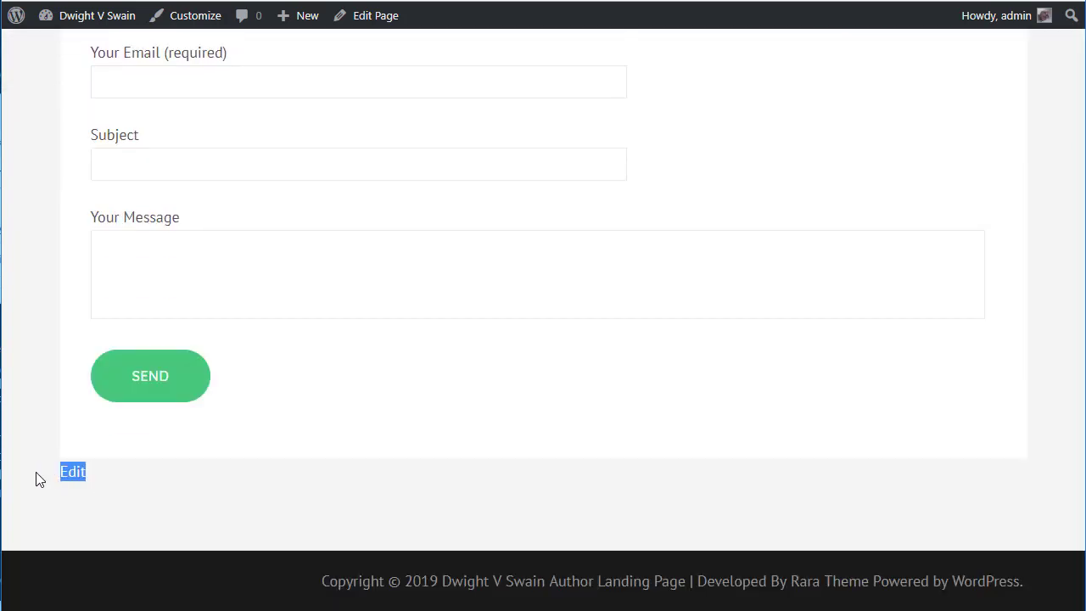
{"action": "left_click", "coordinate": [153, 485]}
{"action": "scroll", "coordinate": [355, 472], "scroll_direction": "up", "scroll_amount": 3}
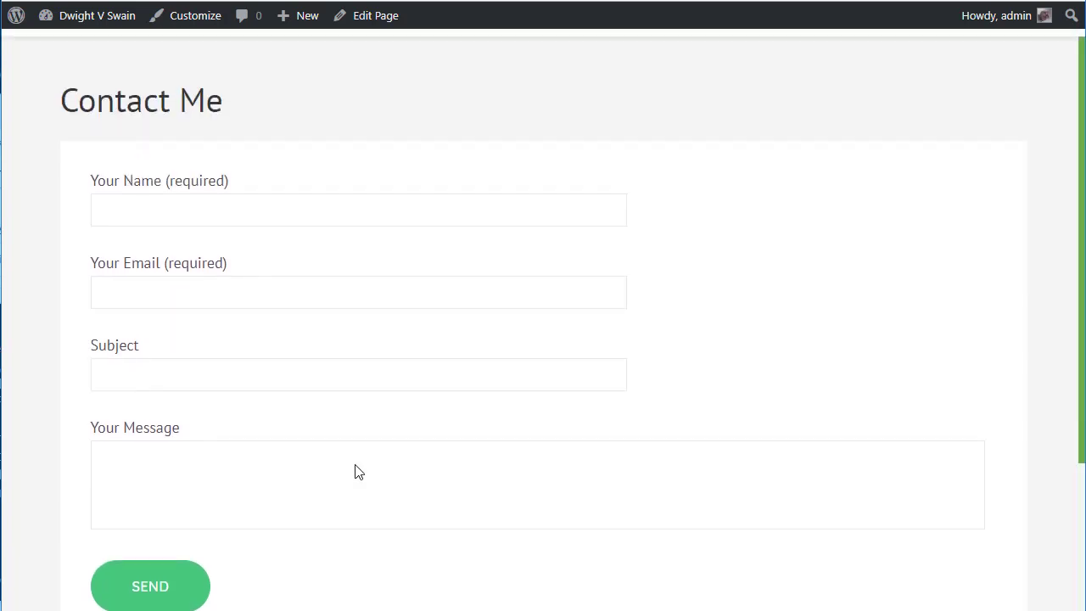
{"action": "scroll", "coordinate": [355, 472], "scroll_direction": "down", "scroll_amount": 1}
{"action": "left_click", "coordinate": [238, 199]}
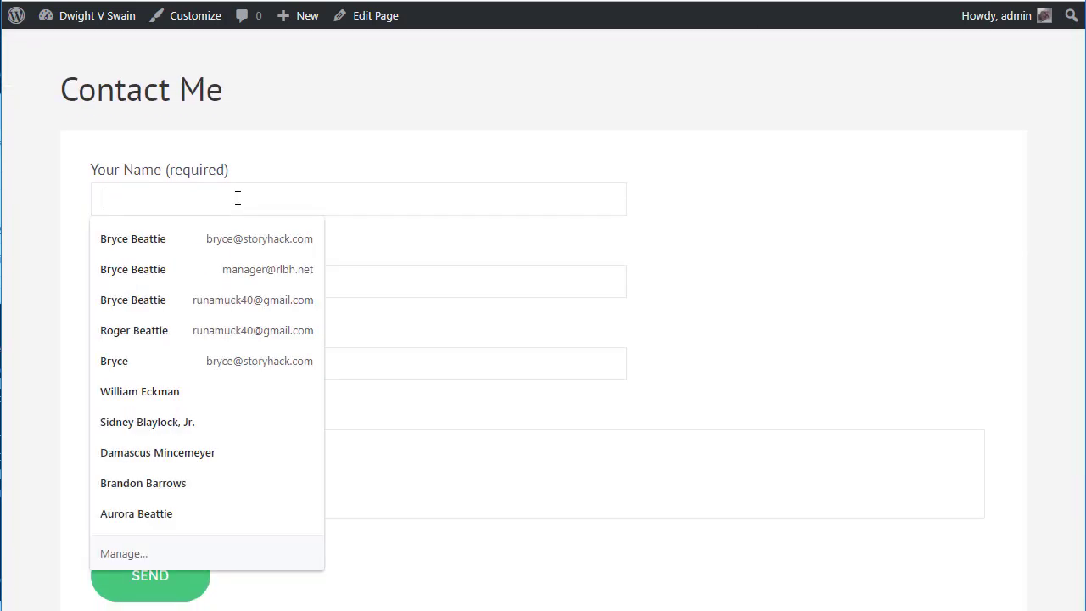
{"action": "scroll", "coordinate": [842, 298], "scroll_direction": "down", "scroll_amount": 1}
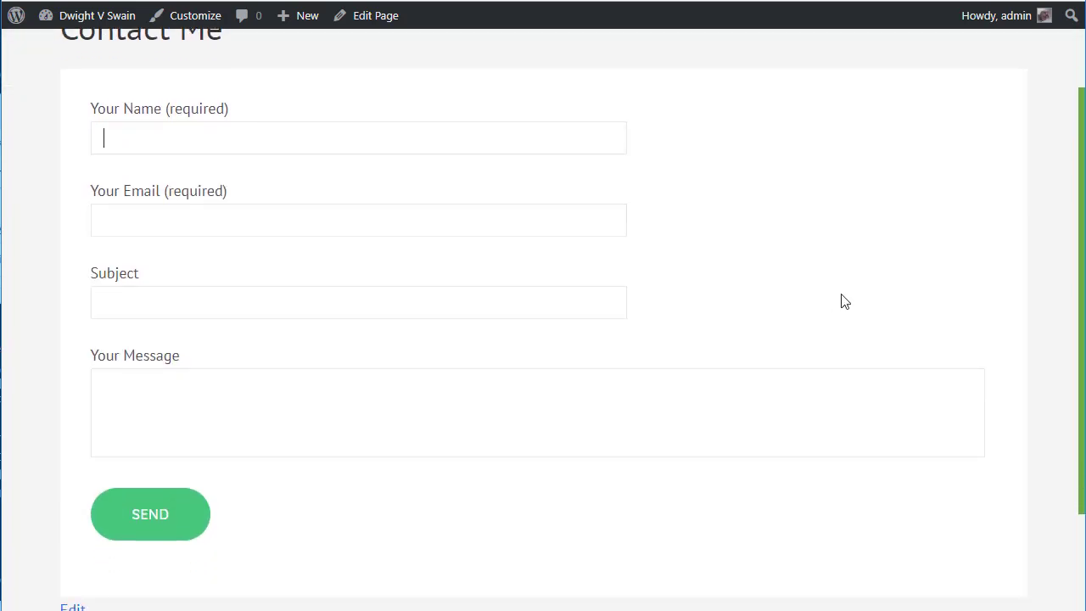
{"action": "scroll", "coordinate": [844, 315], "scroll_direction": "up", "scroll_amount": 2}
{"action": "left_click", "coordinate": [374, 14]}
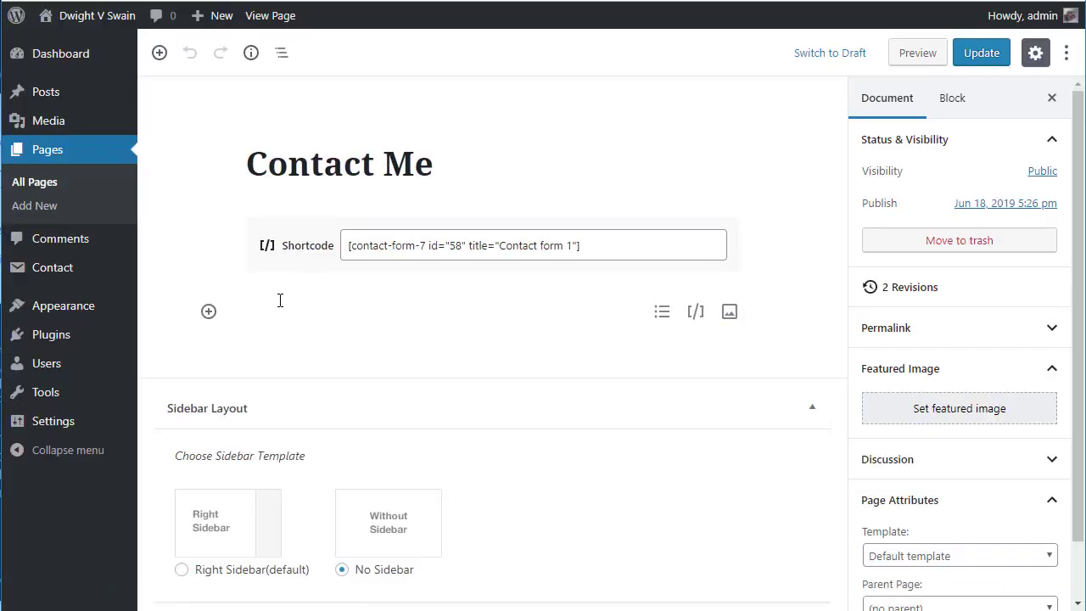
Add the line 'Hello write me an email' below the page title, update, and view it live
{"action": "left_click", "coordinate": [280, 301]}
{"action": "left_click", "coordinate": [453, 170]}
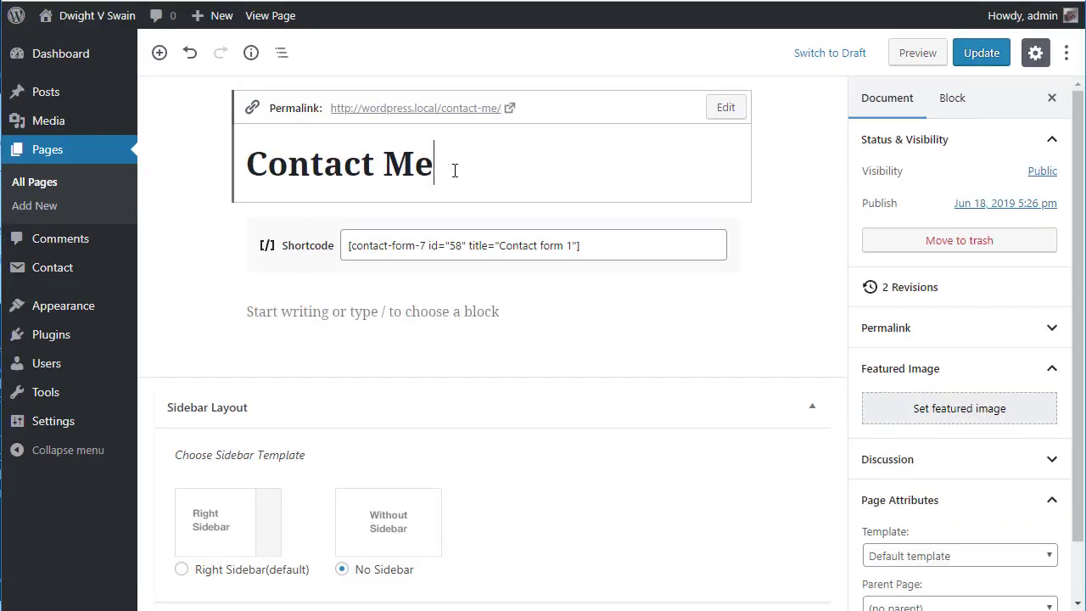
{"action": "key", "text": "Return"}
{"action": "type", "text": "Hello write me an email!"}
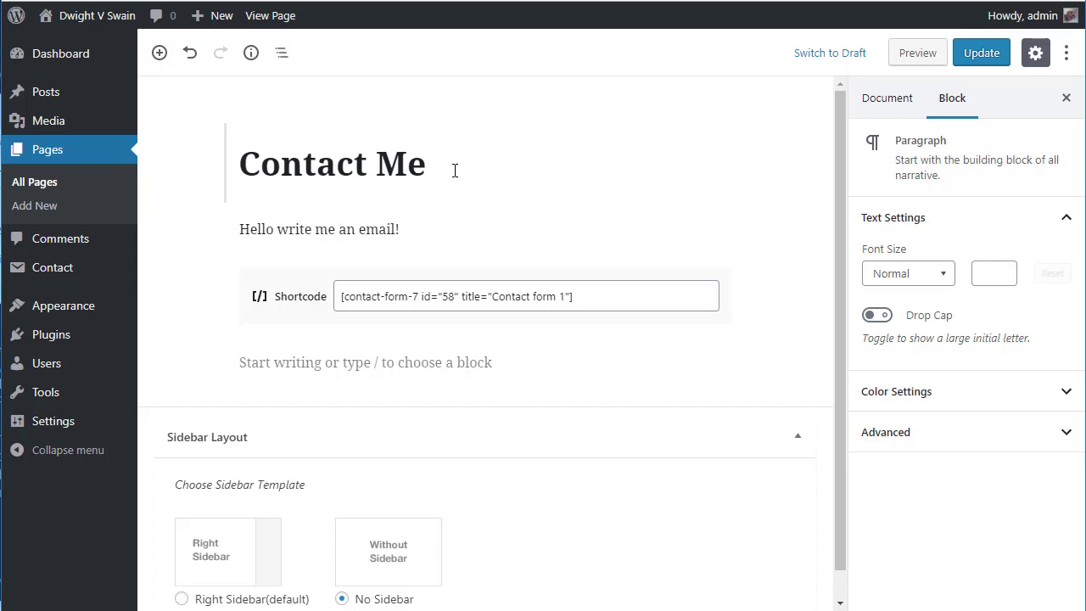
{"action": "left_click", "coordinate": [974, 64]}
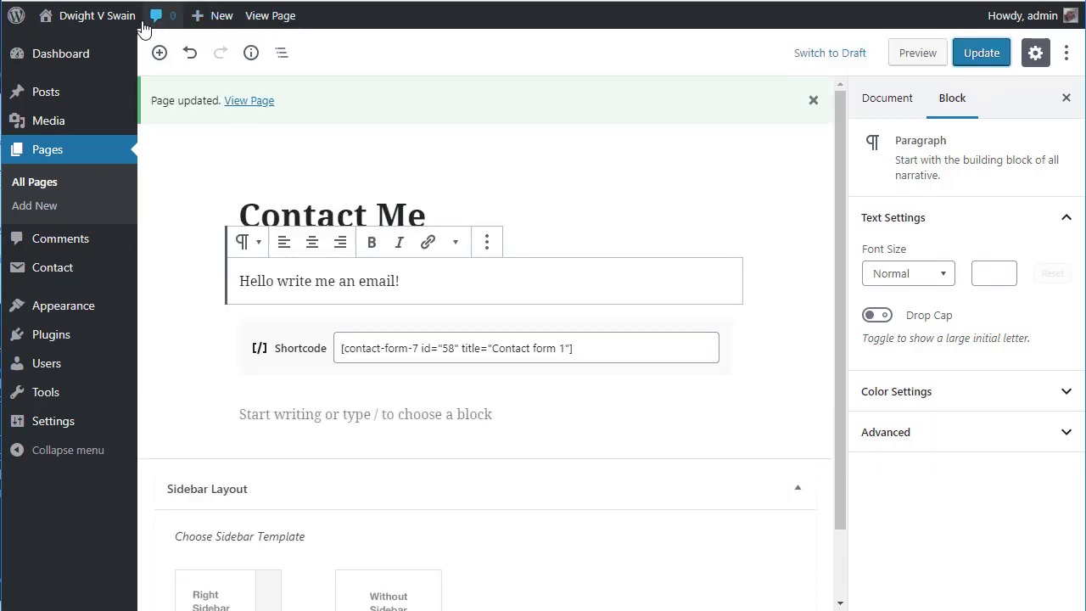
{"action": "left_click", "coordinate": [267, 21]}
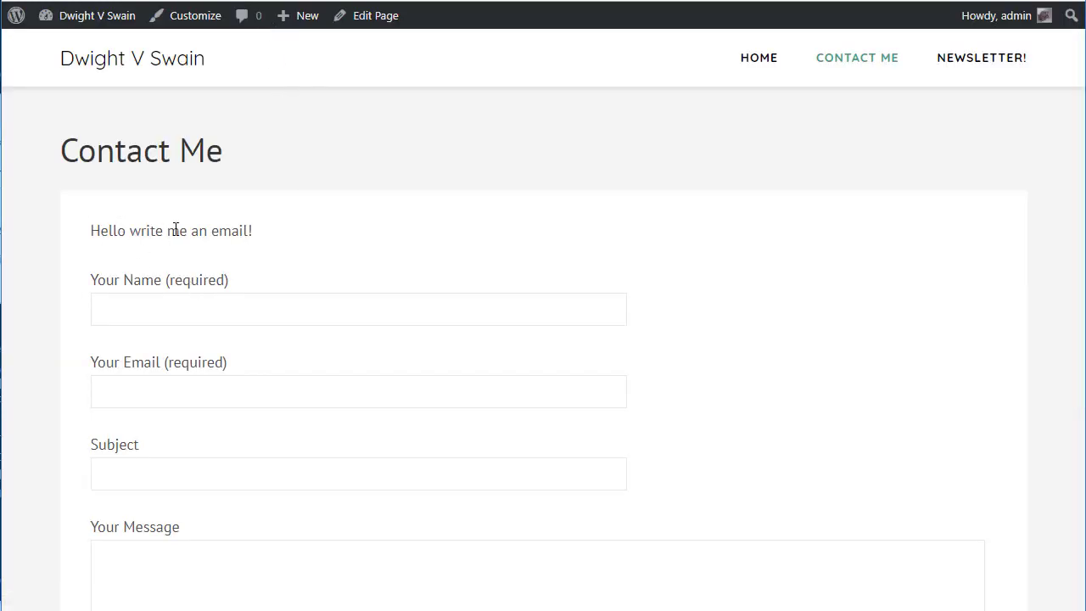
Review the finished Contact Me page, then return to the home page with the Techniques of the Selling Writer banner
{"action": "scroll", "coordinate": [512, 399], "scroll_direction": "down", "scroll_amount": 4}
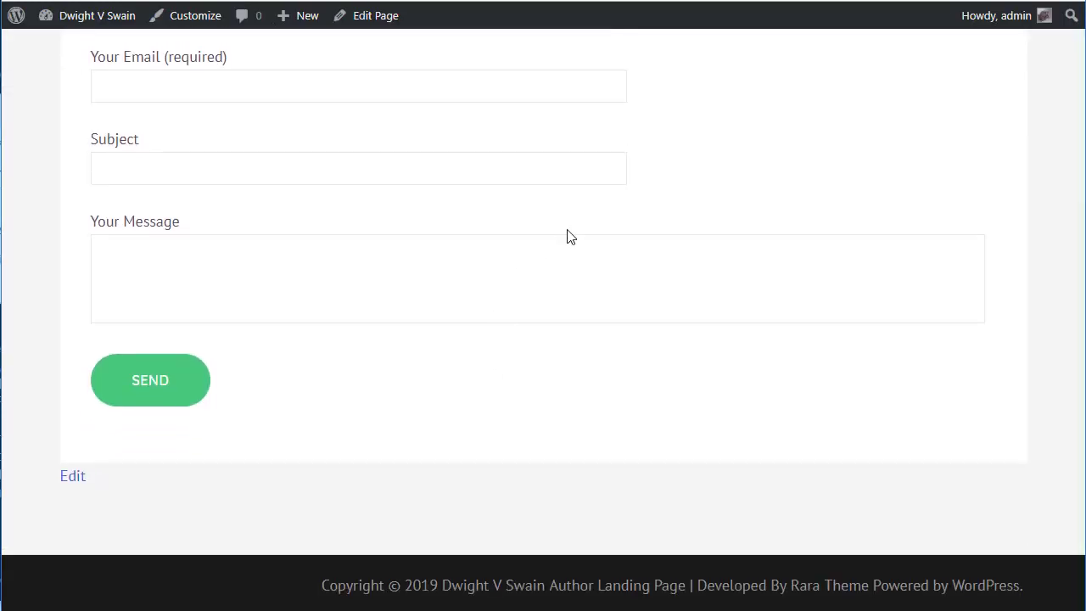
{"action": "scroll", "coordinate": [541, 303], "scroll_direction": "up", "scroll_amount": 4}
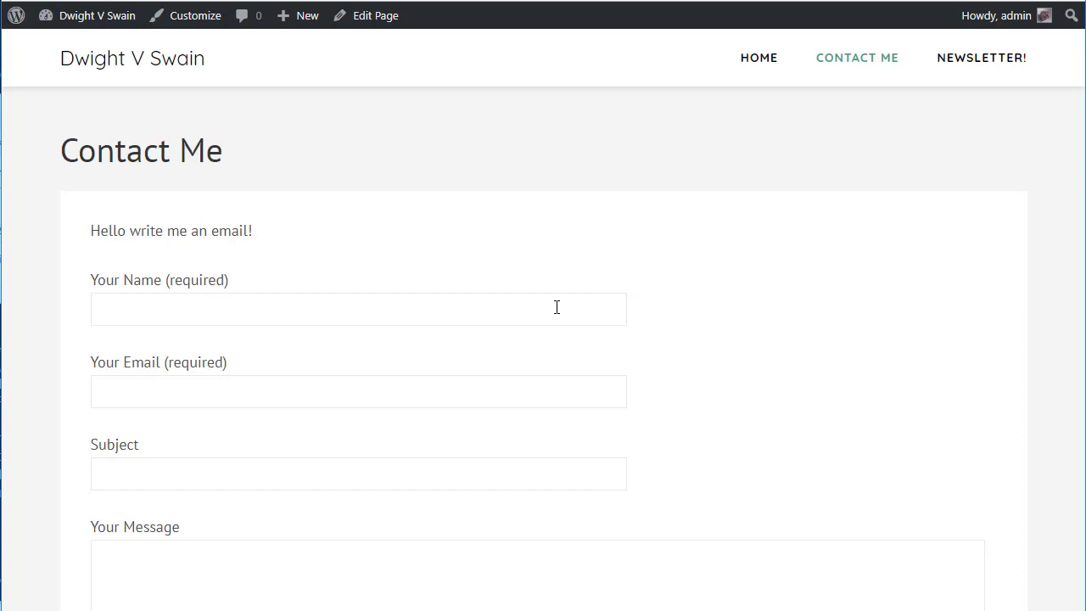
{"action": "left_click", "coordinate": [150, 75]}
{"action": "scroll", "coordinate": [426, 272], "scroll_direction": "down", "scroll_amount": 7}
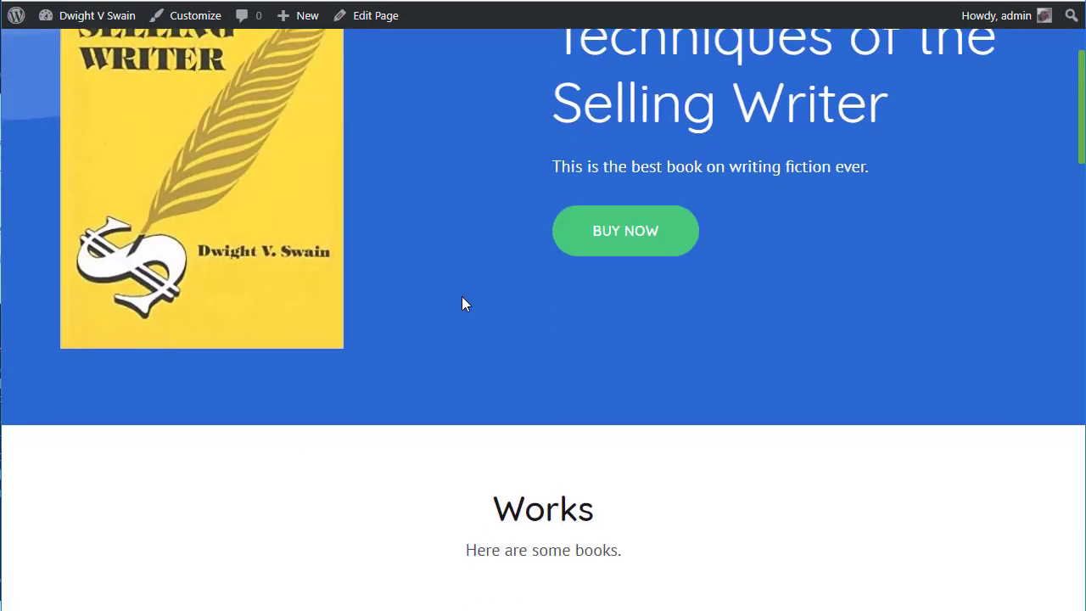
{"action": "scroll", "coordinate": [349, 379], "scroll_direction": "up", "scroll_amount": 2}
{"action": "scroll", "coordinate": [353, 388], "scroll_direction": "up", "scroll_amount": 5}
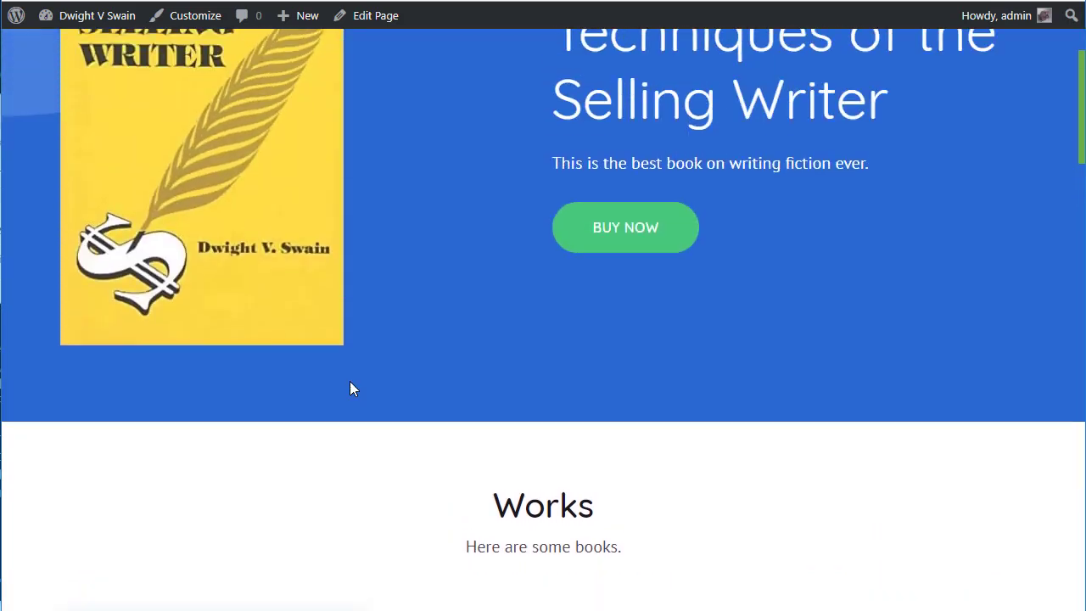